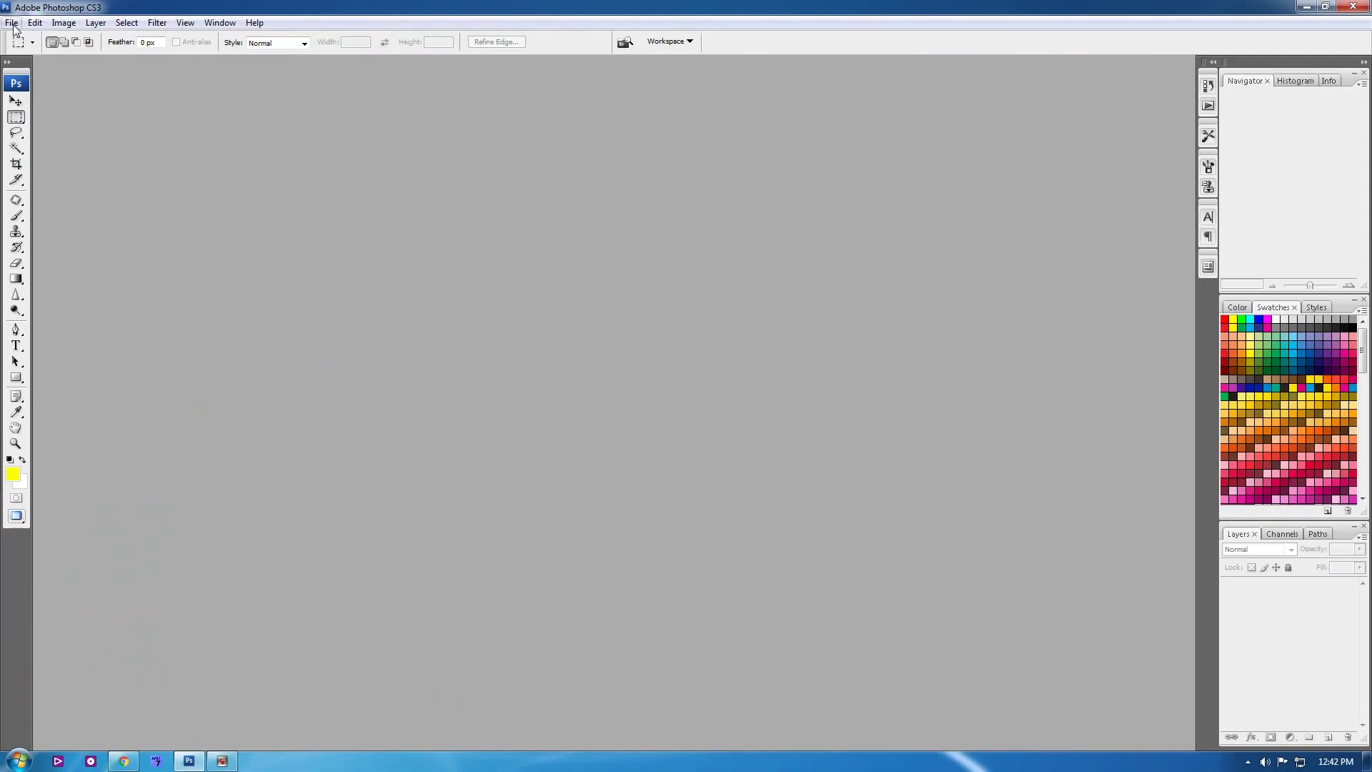
- Start a new document measured in inches, 3.5 wide by 2 high
left_click(12, 24)
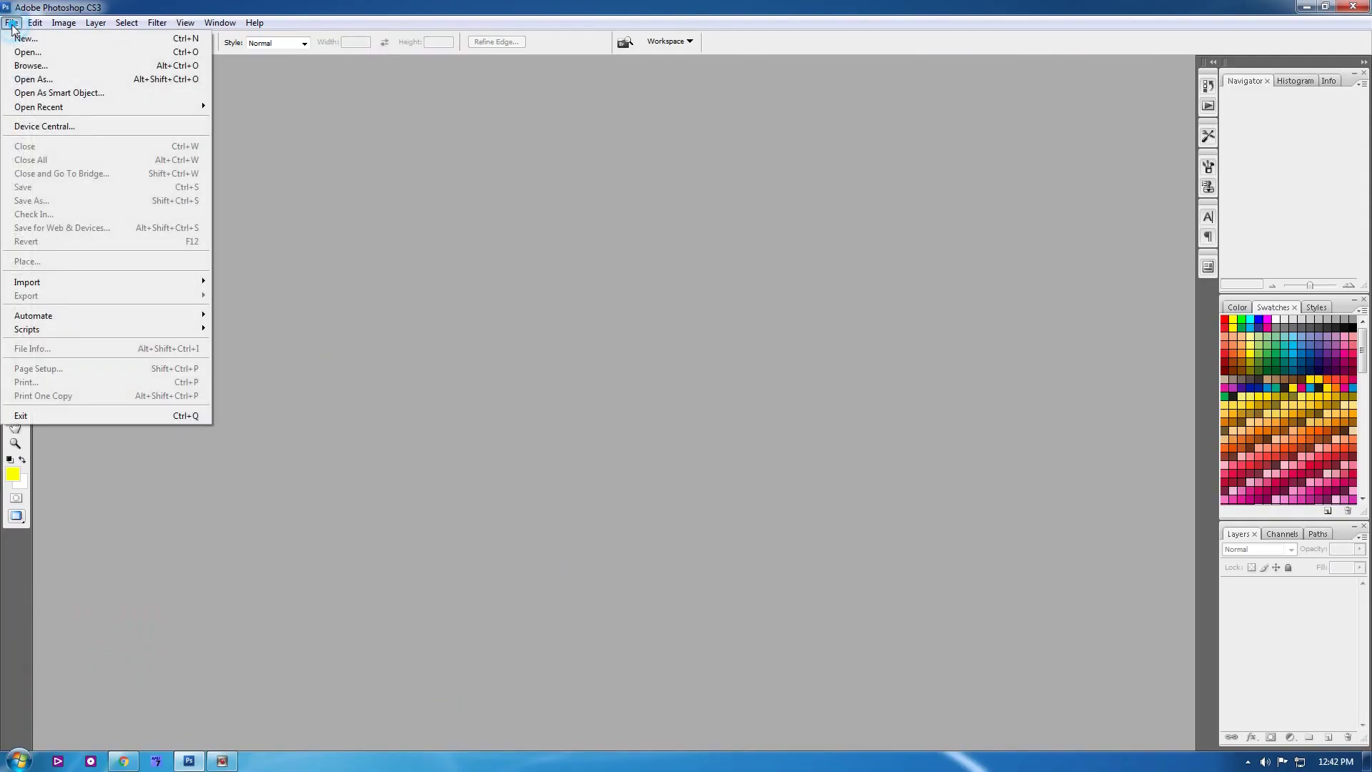
left_click(48, 39)
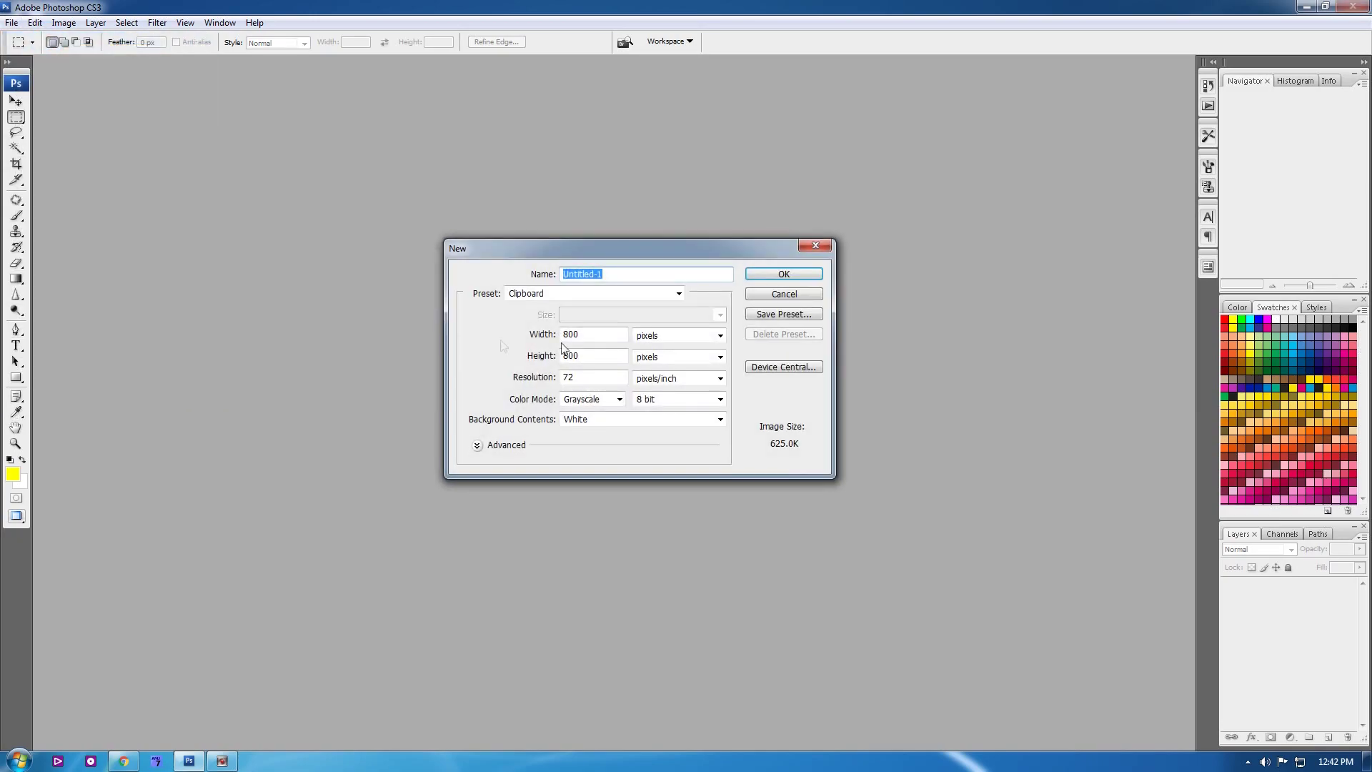
left_click(670, 338)
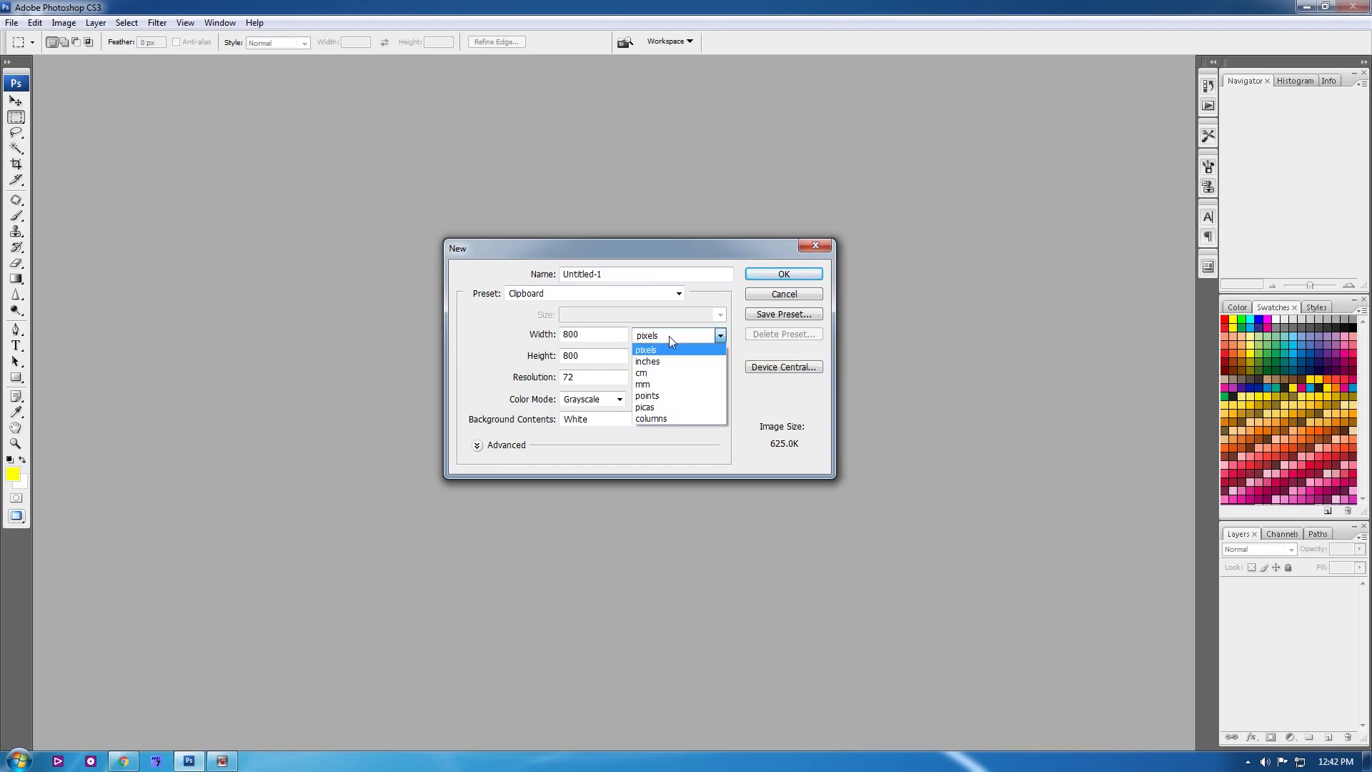
left_click(647, 361)
double_click(608, 335)
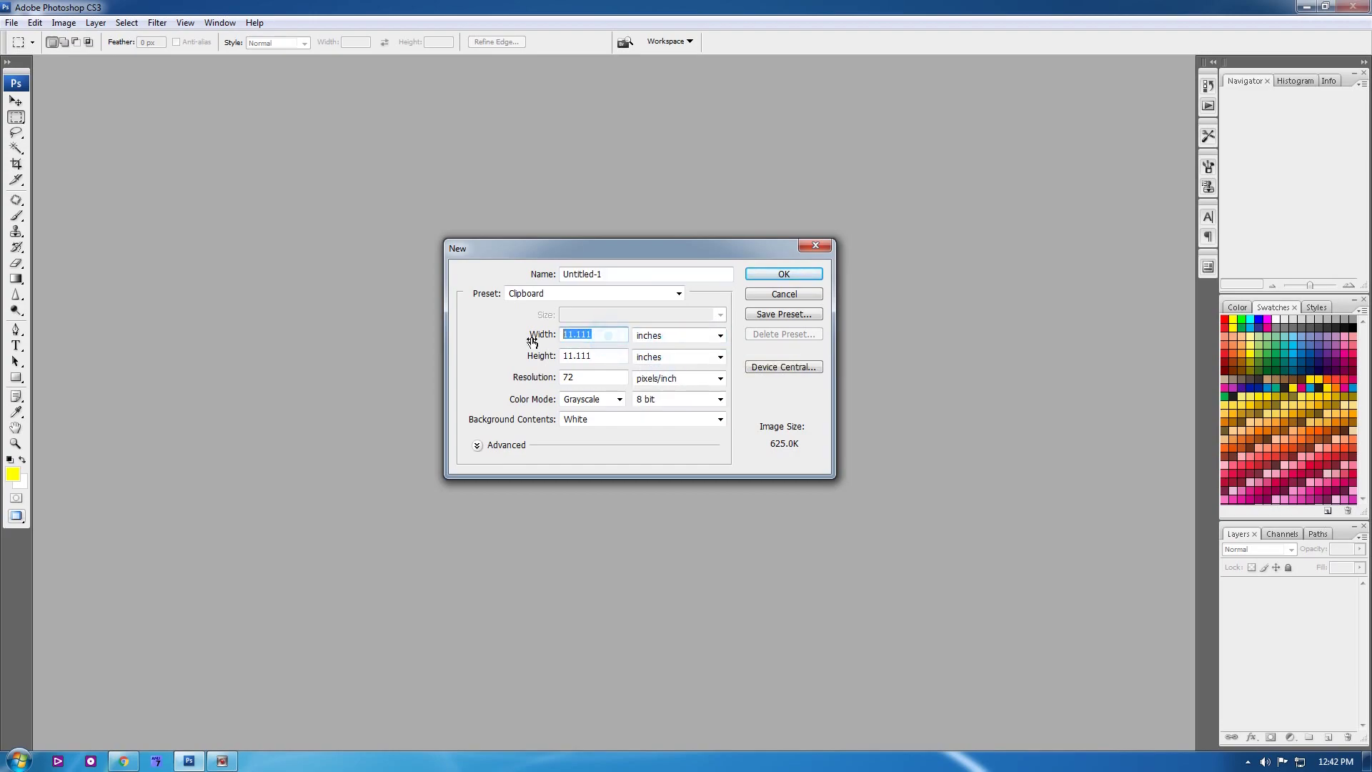
type("3.5")
key("Tab")
key("Tab")
type("2")
- Give the new document 300 pixels/inch resolution and CMYK Color mode, then create it
key("Tab")
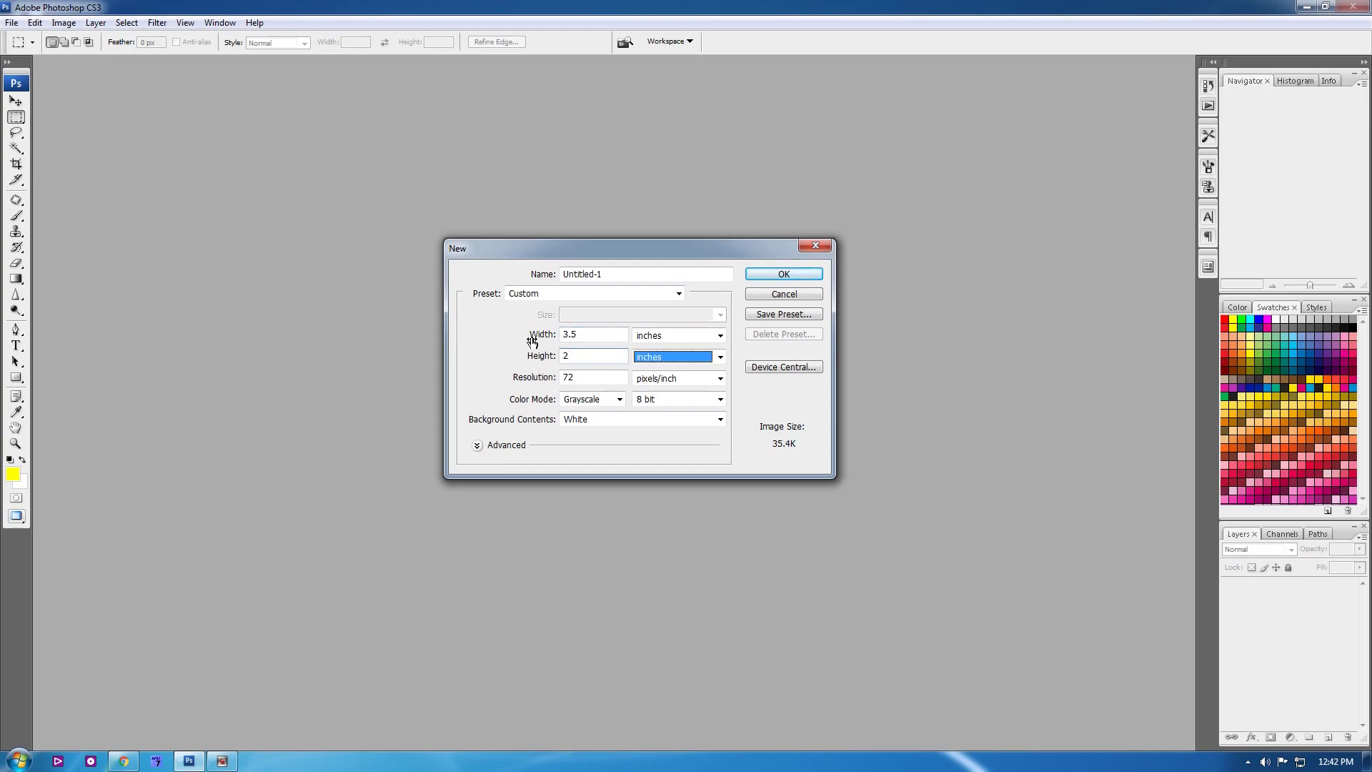
key("Tab")
type("300")
key("Tab")
key("Tab")
key("Down")
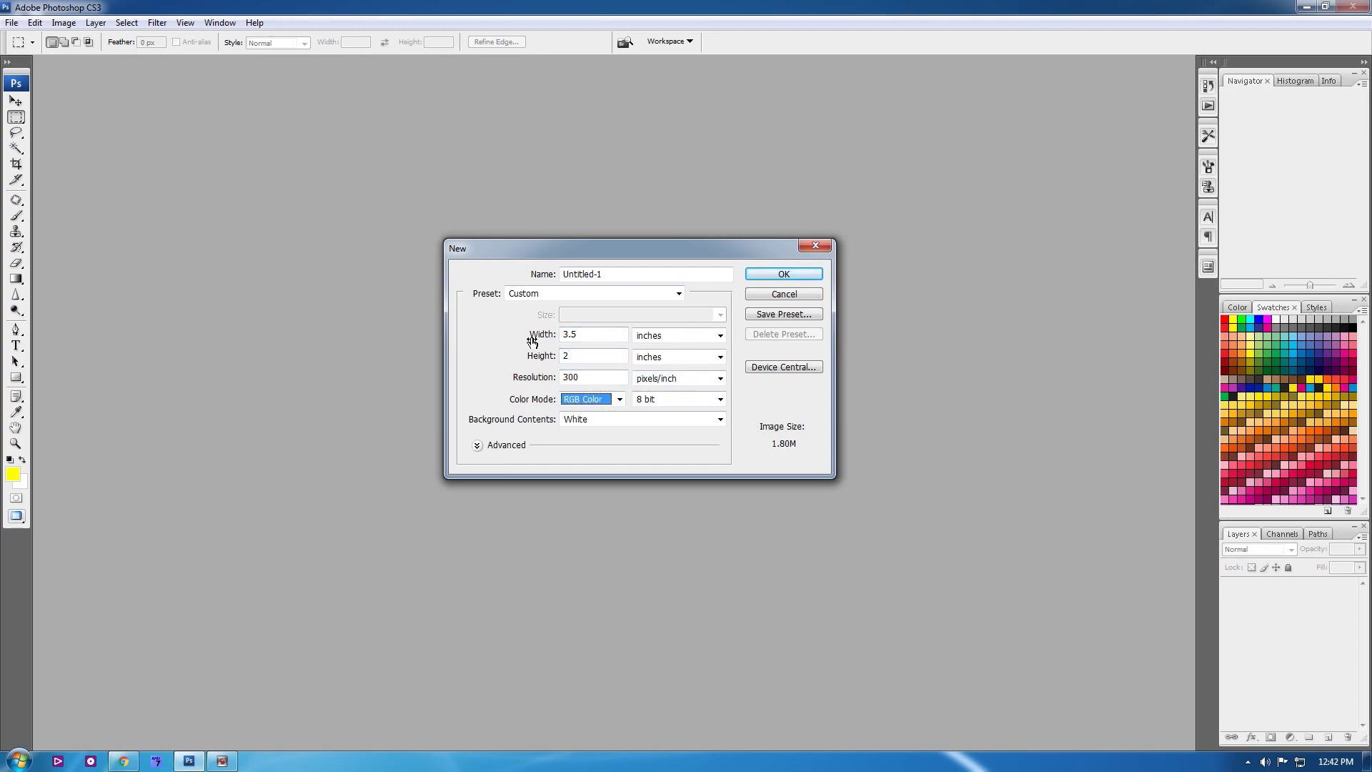
key("Down")
left_click(619, 399)
left_click(598, 448)
left_click(769, 275)
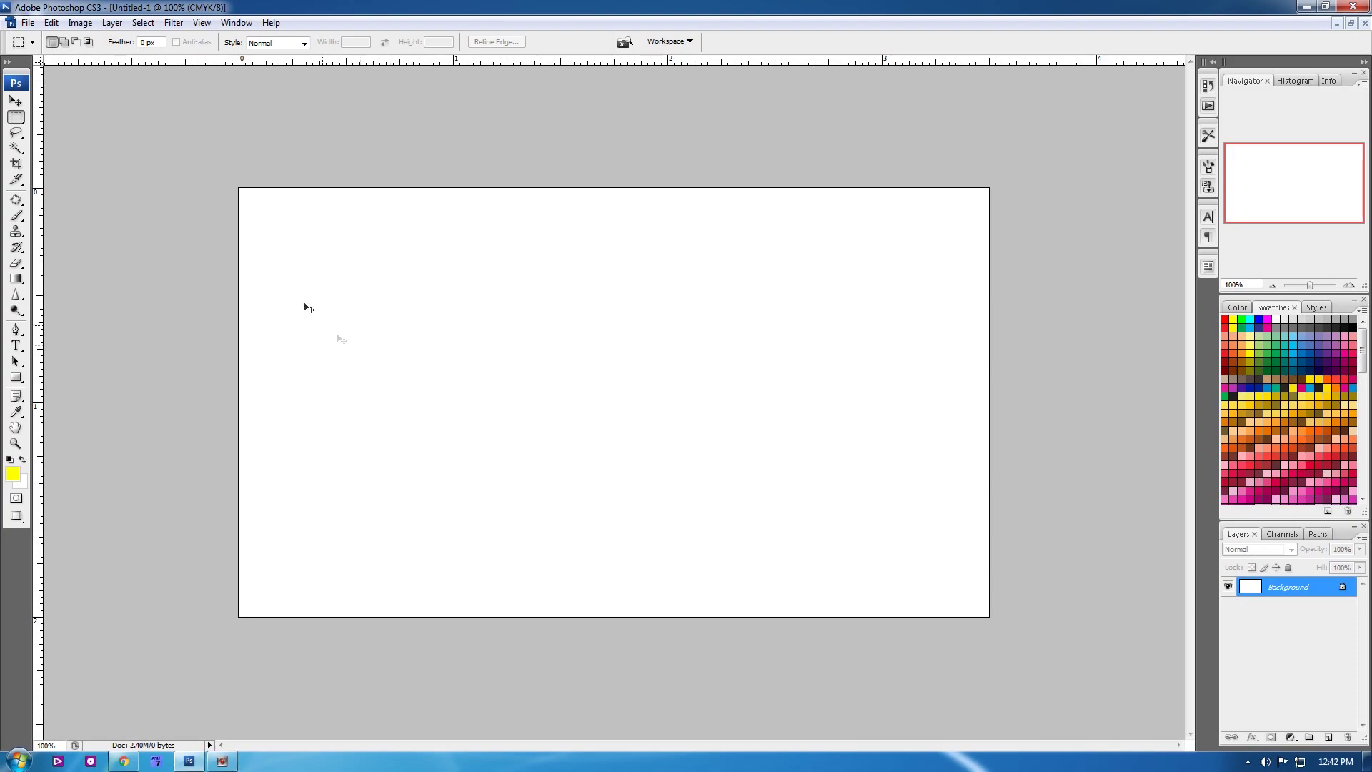
- Show rulers and drag guides onto the left, top, right and bottom canvas edges
key("ctrl+r")
left_click(202, 23)
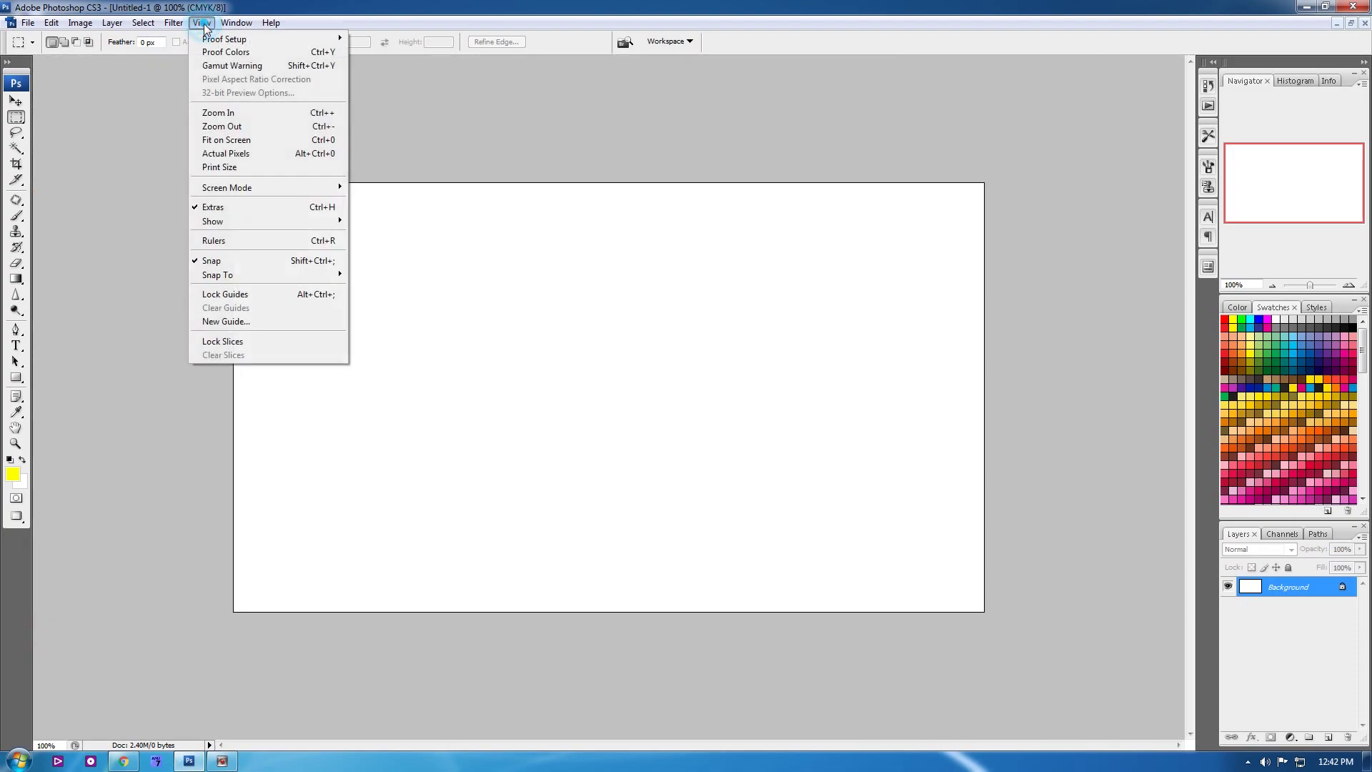
left_click(261, 243)
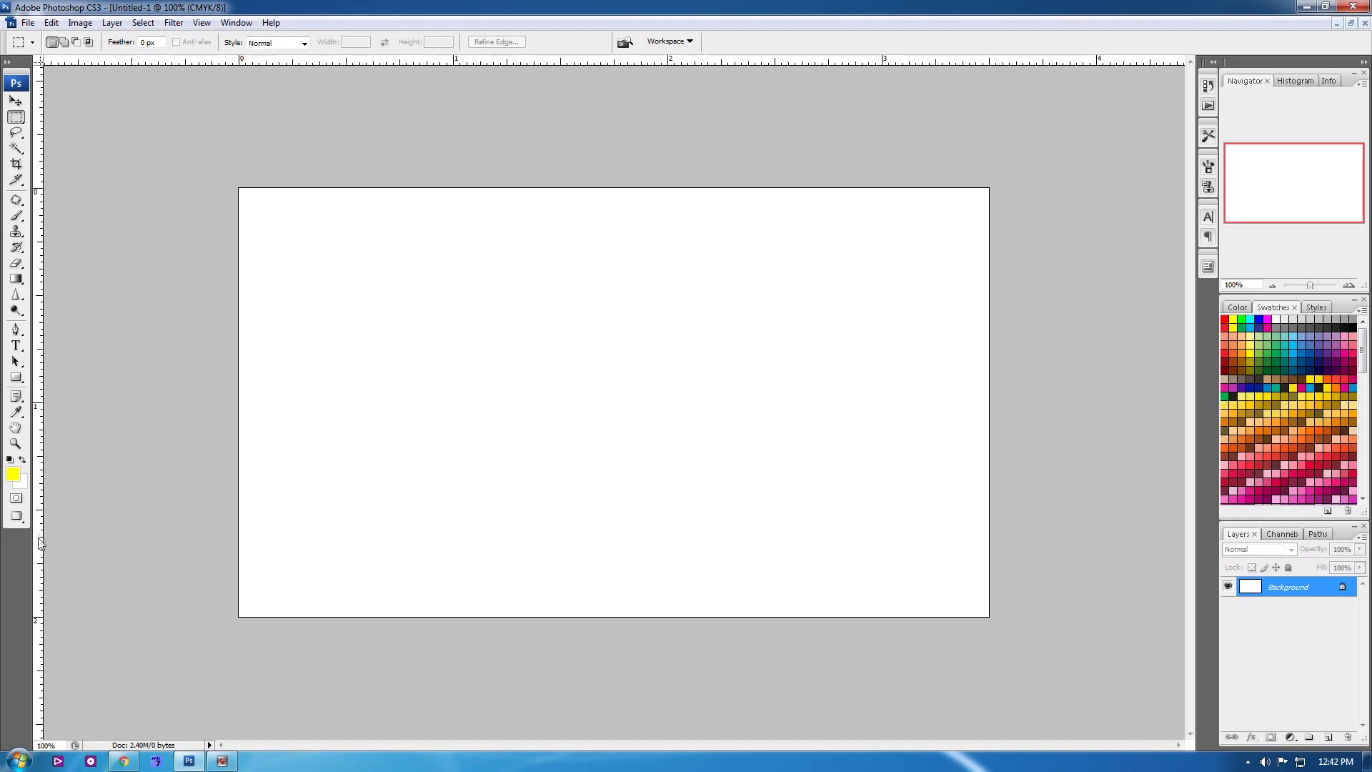
key("v")
left_click_drag(42, 543, 239, 547)
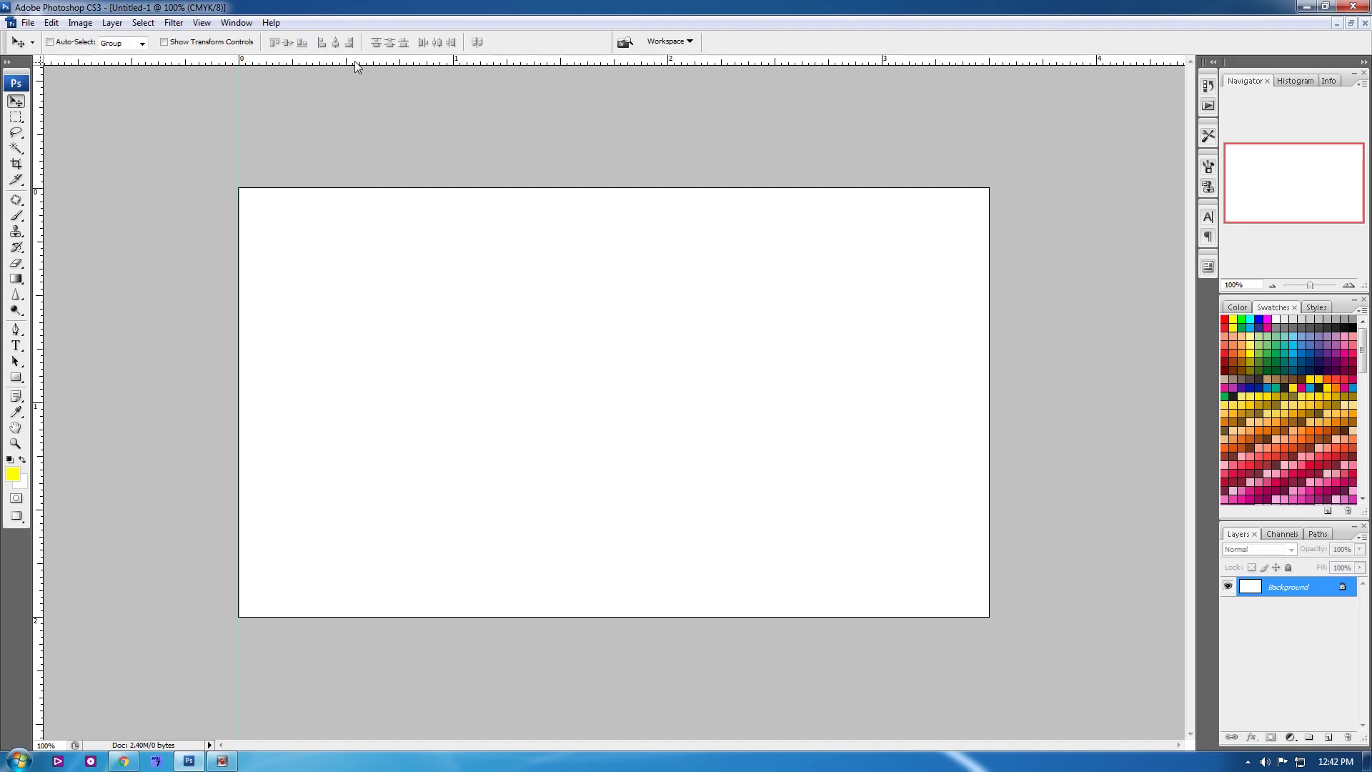
left_click_drag(355, 63, 371, 189)
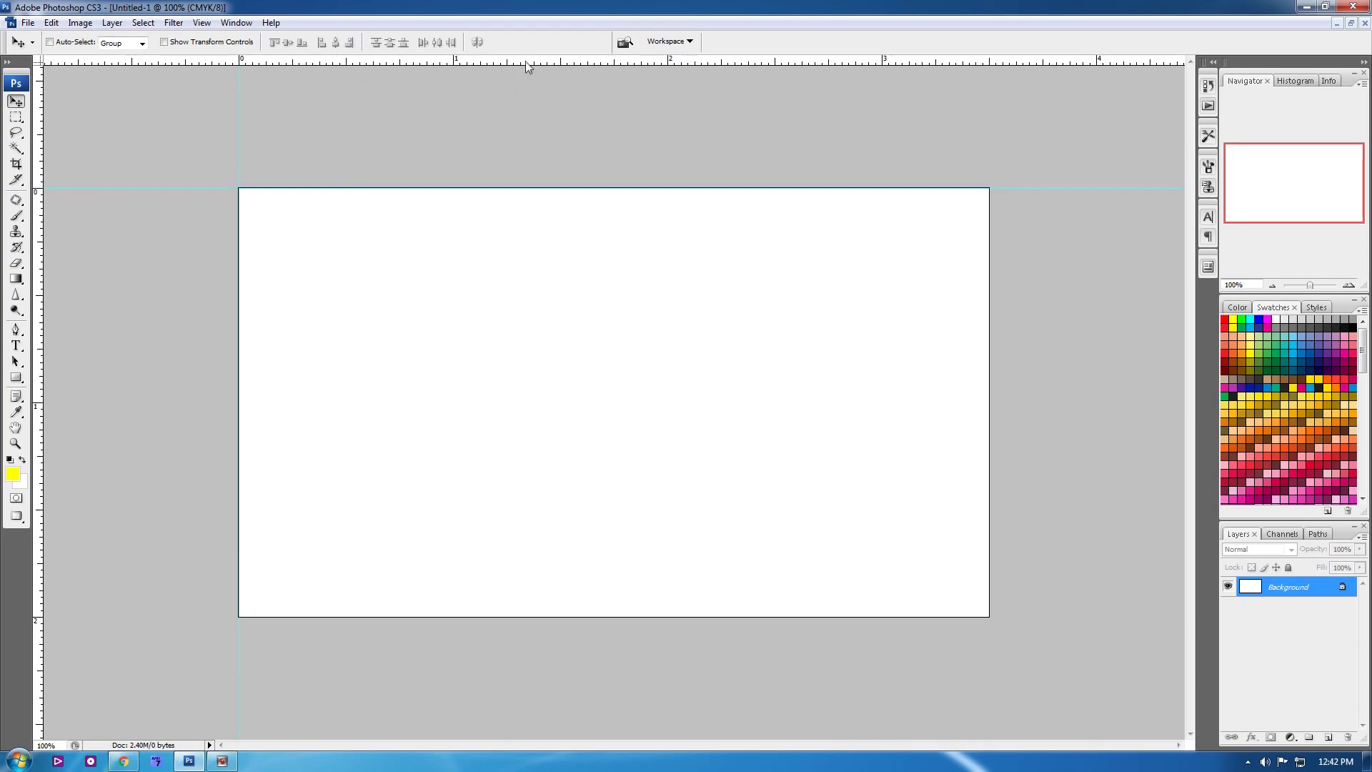
mouse_move(525, 62)
left_mouse_down()
mouse_move(508, 622)
mouse_move(465, 616)
left_mouse_up()
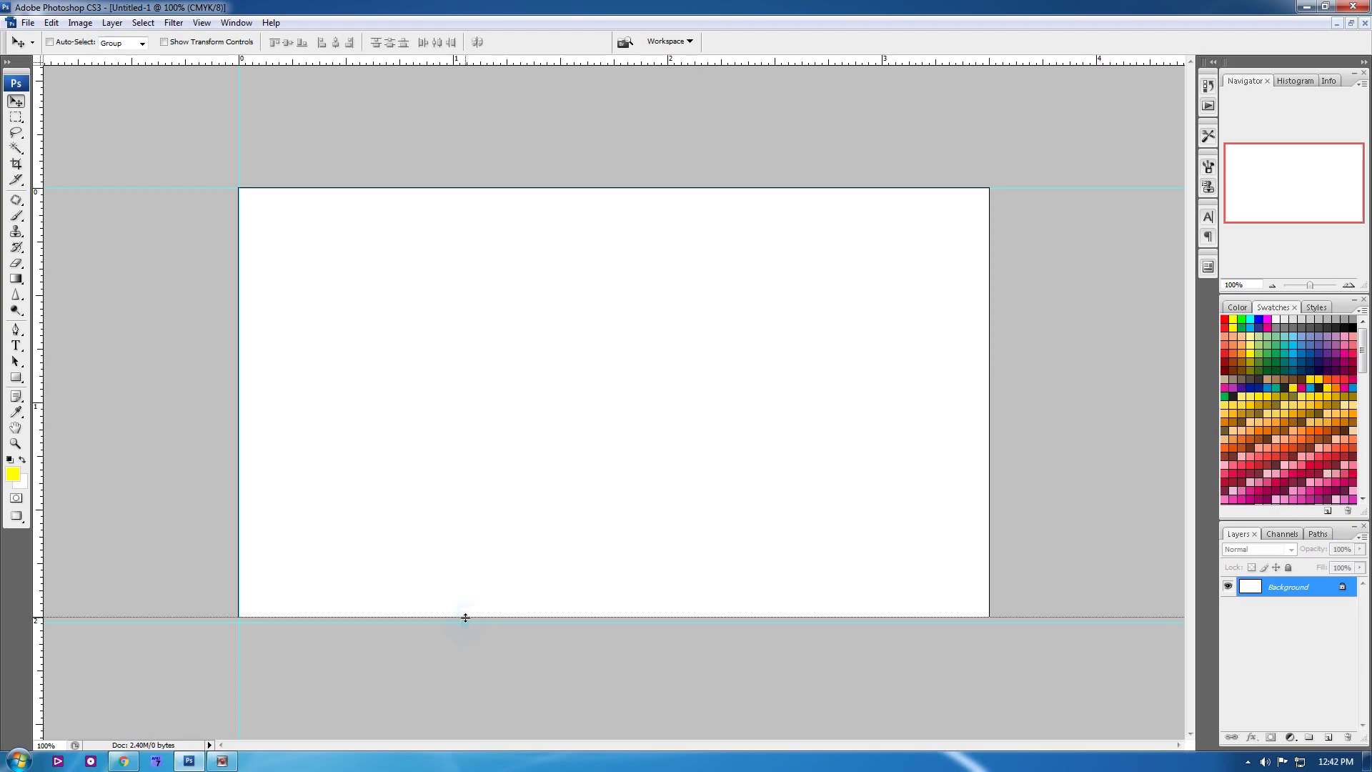
left_click_drag(37, 607, 990, 611)
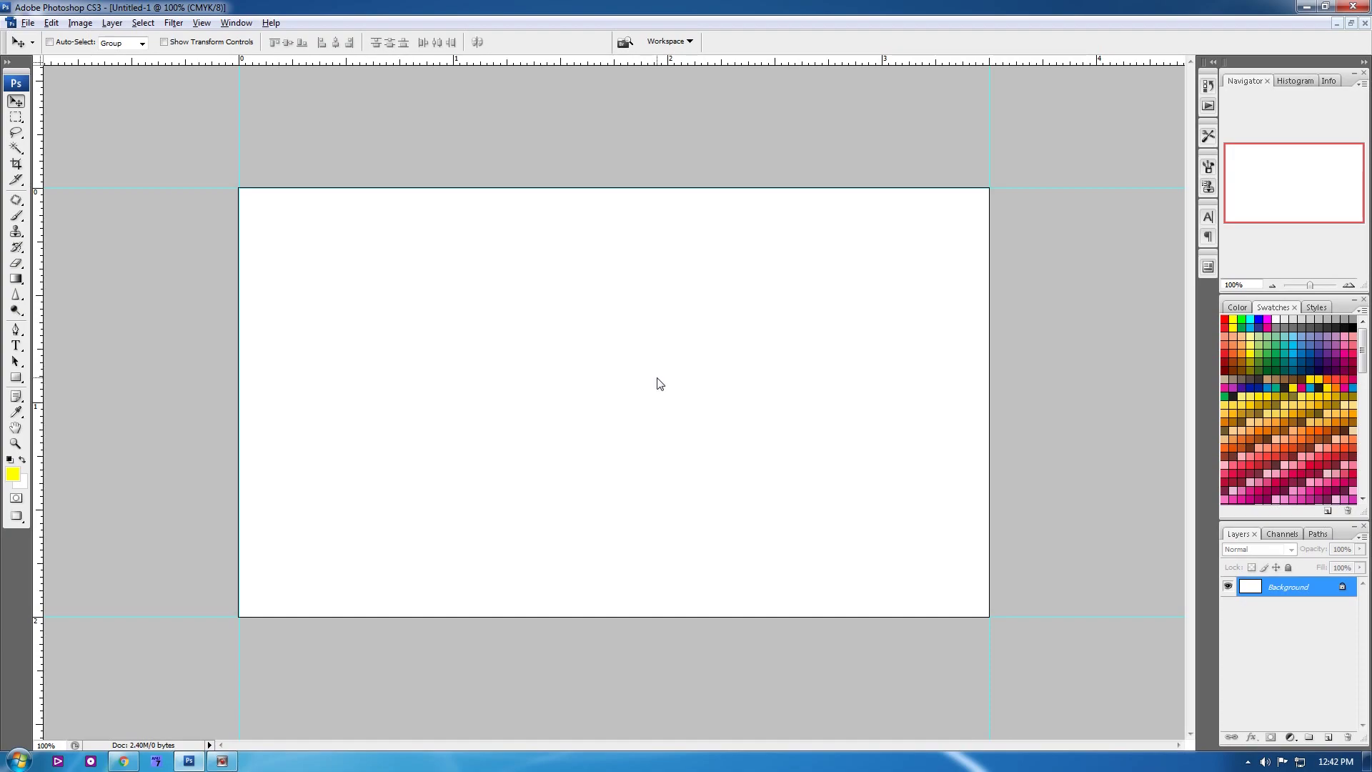
- Resize the canvas to 3.75 × 2.25 inches in Canvas Size, anchored at centre
left_click(80, 23)
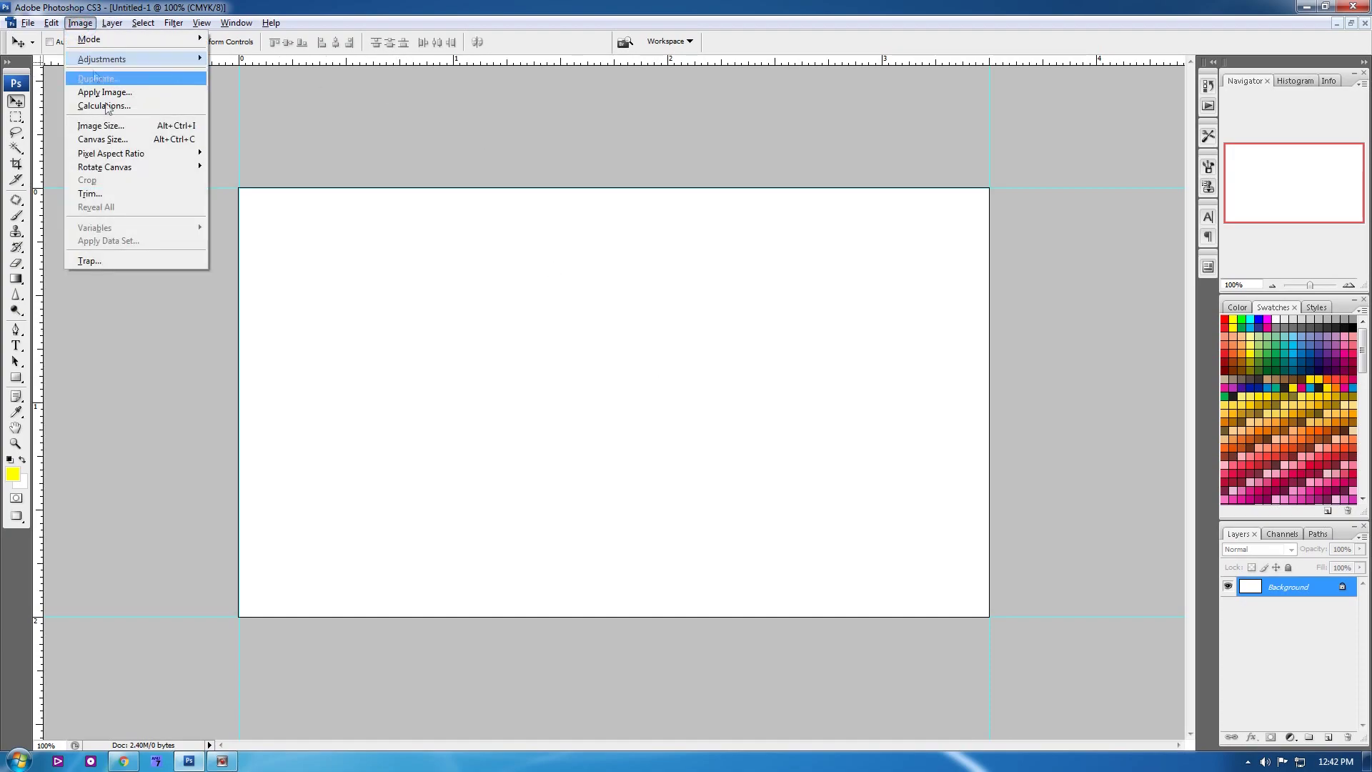
left_click(102, 139)
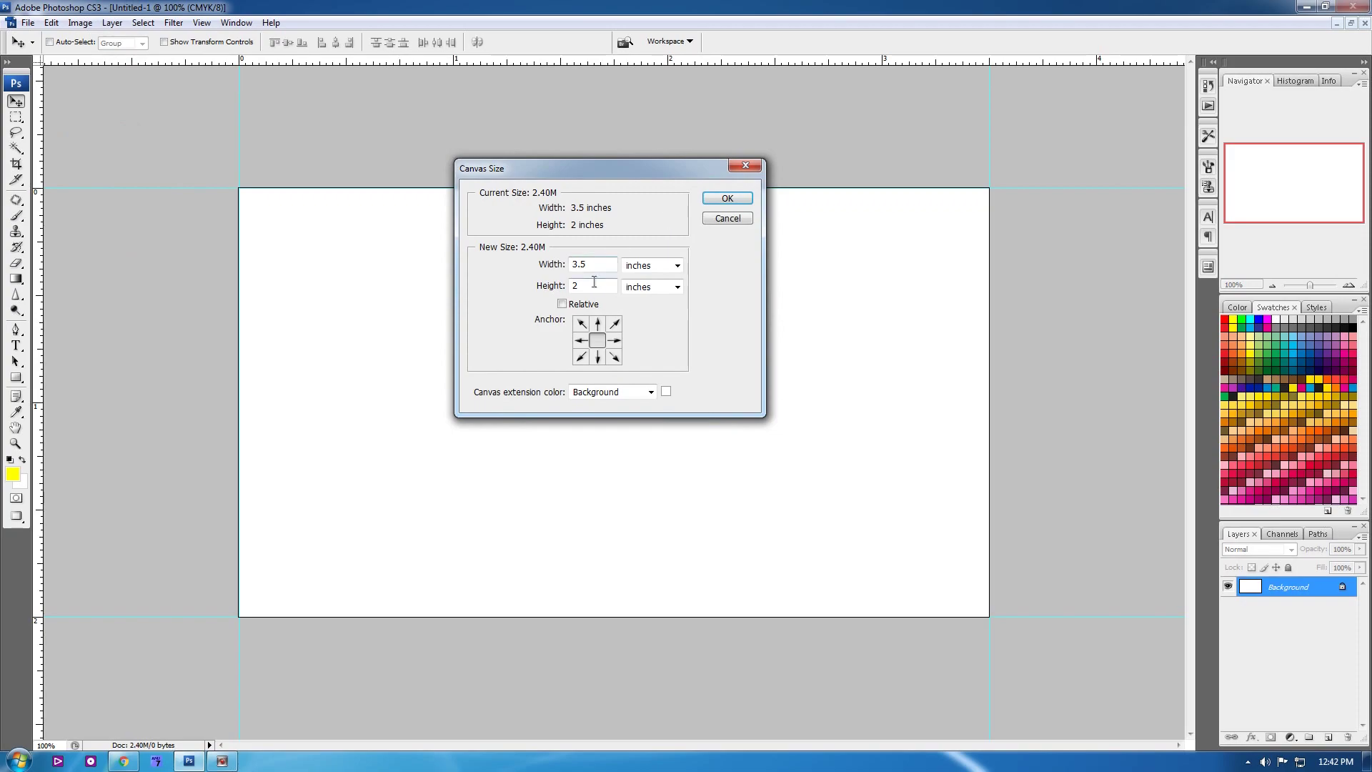
left_click(582, 264)
type("7")
left_click(589, 288)
left_click(598, 346)
left_click(727, 199)
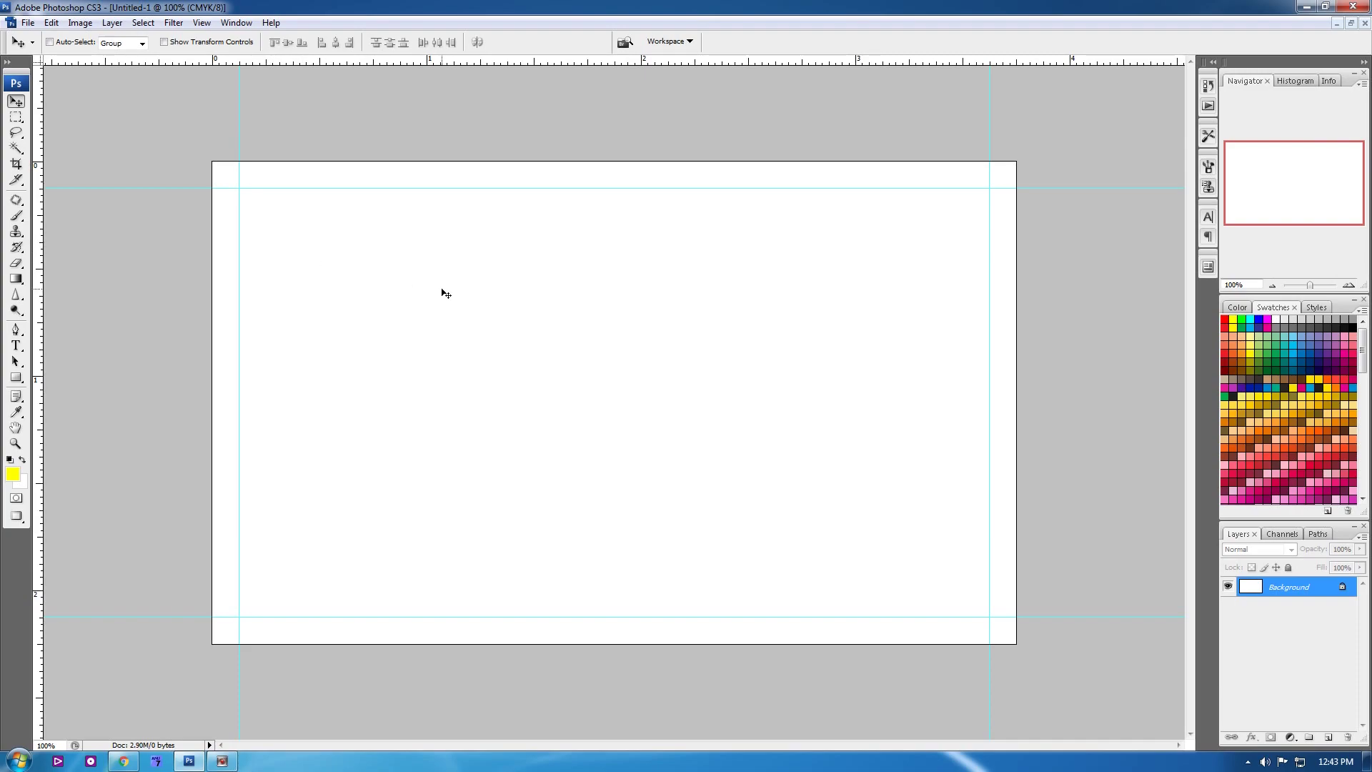
- Save the file into the Final folder under the name JustWatch.psd
key("ctrl+s")
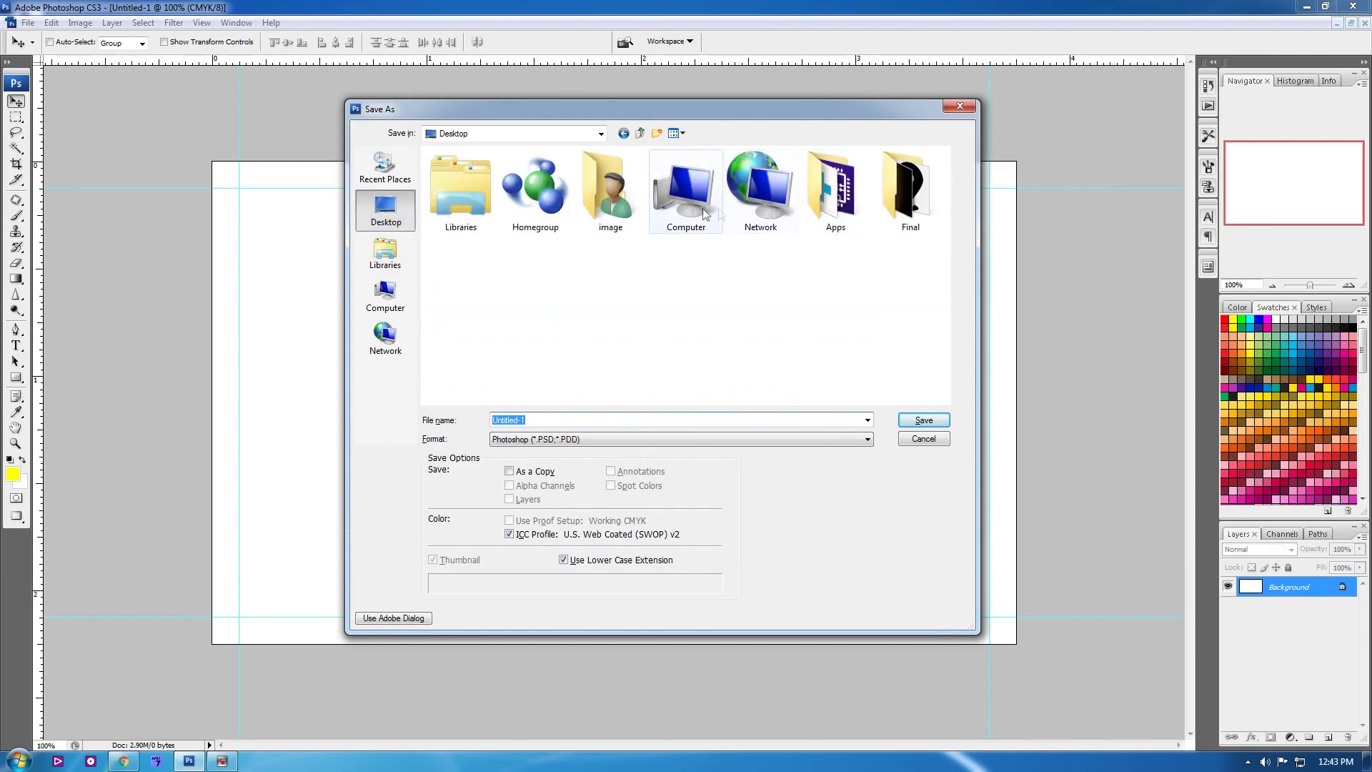
double_click(890, 227)
double_click(659, 420)
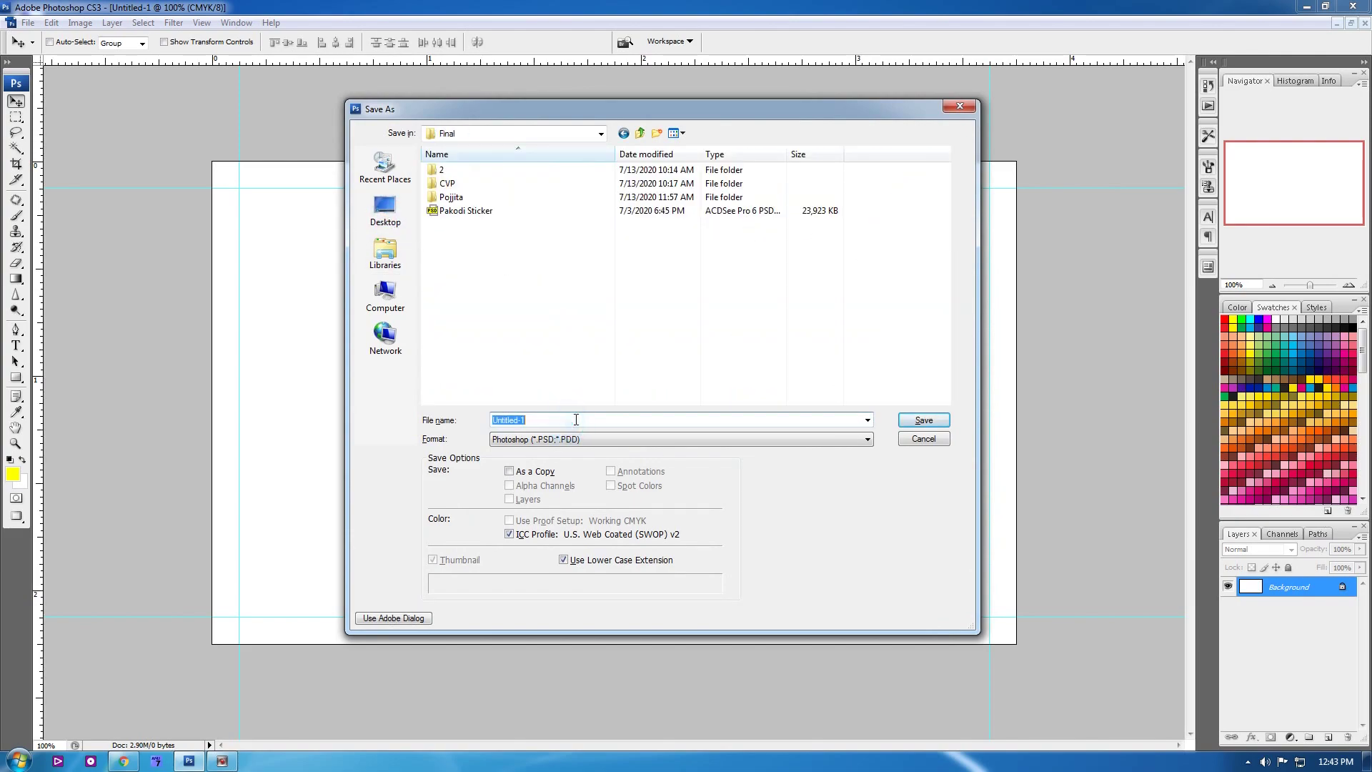
type("JustWatch")
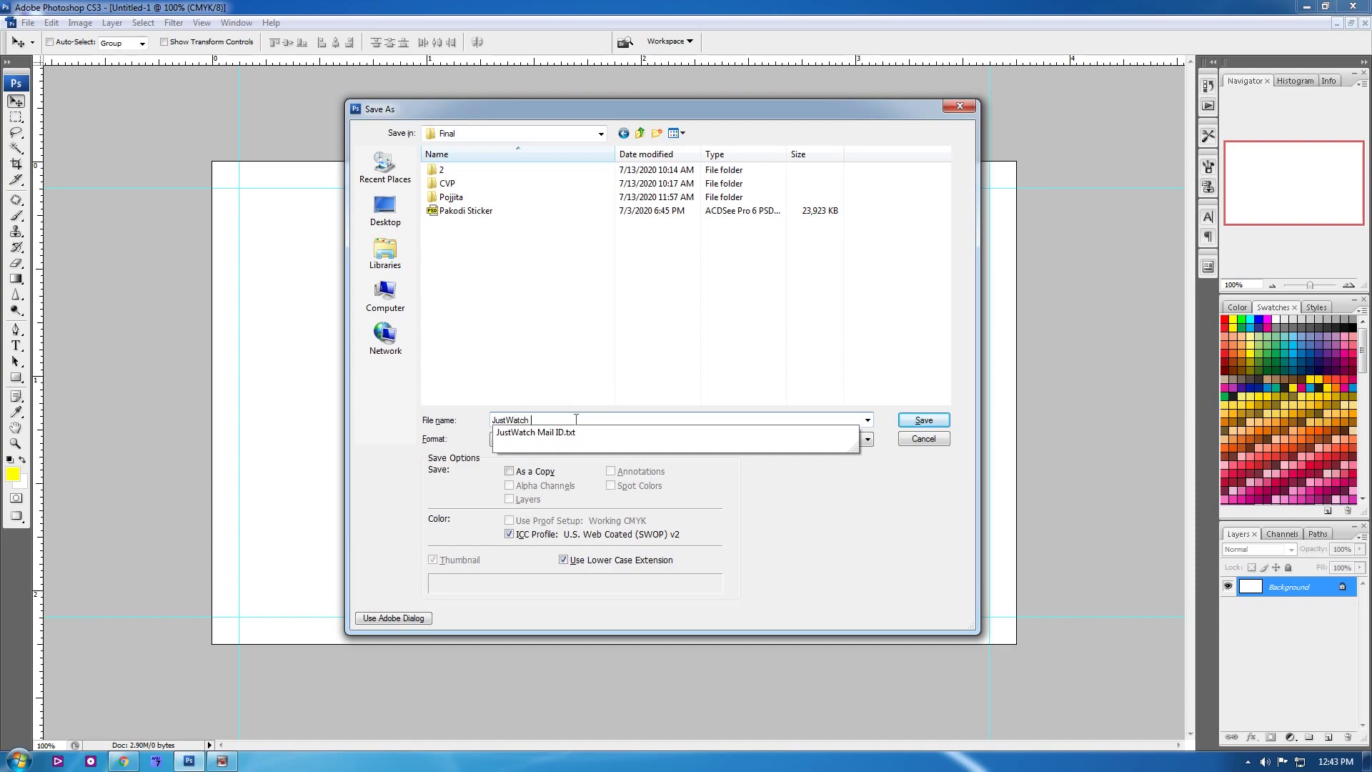
type("B")
key("BackSpace")
key("BackSpace")
left_click(924, 420)
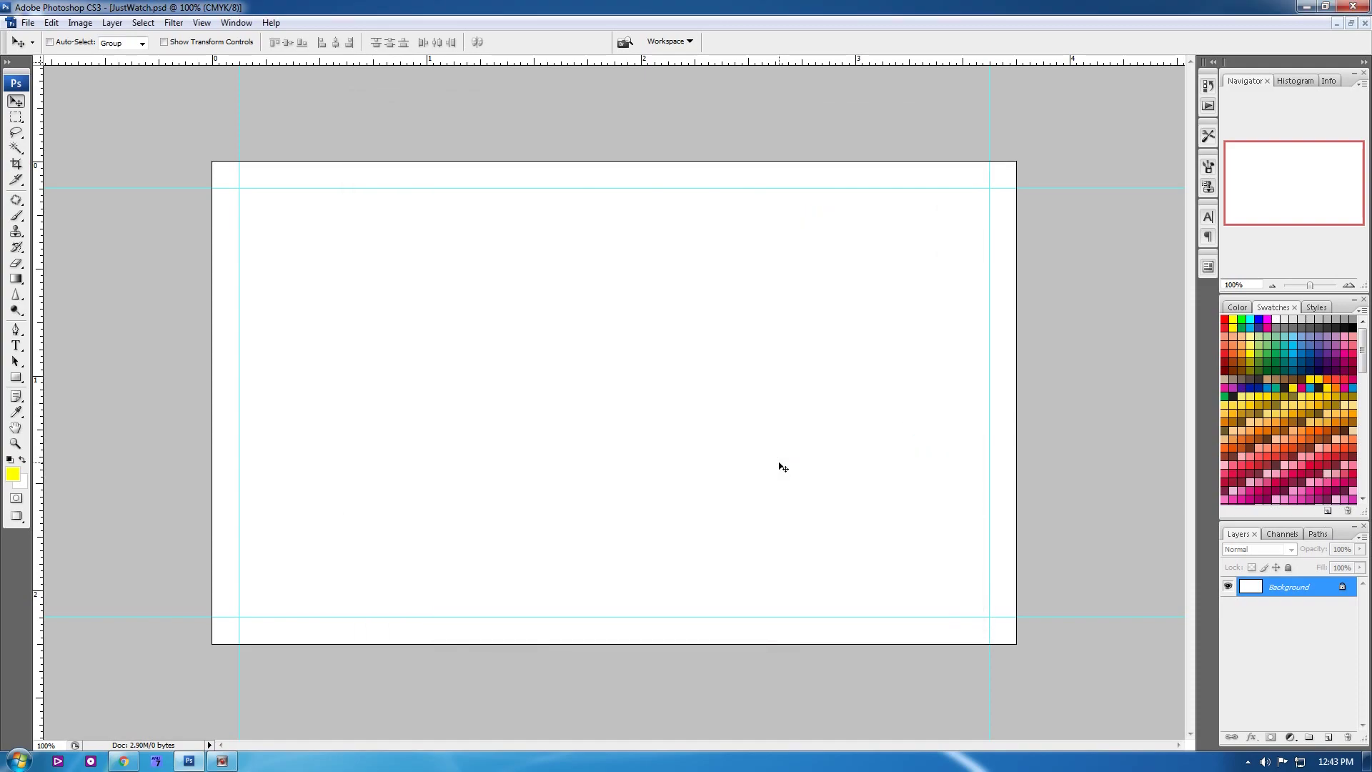
- Use a select-all transform's centre point to drop crossing horizontal and vertical centre guides
left_click(278, 214)
key("m")
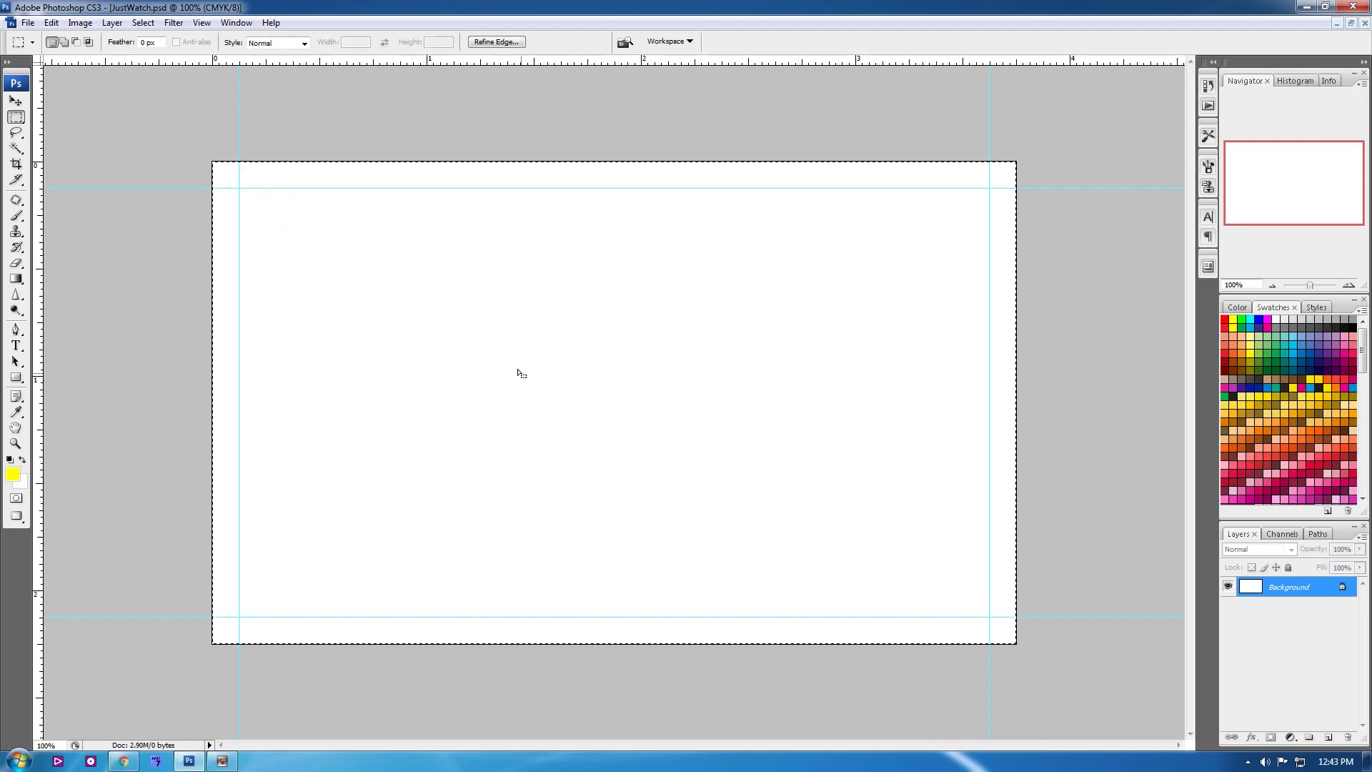
key("ctrl+a")
key("ctrl+t")
left_click_drag(518, 61, 551, 402)
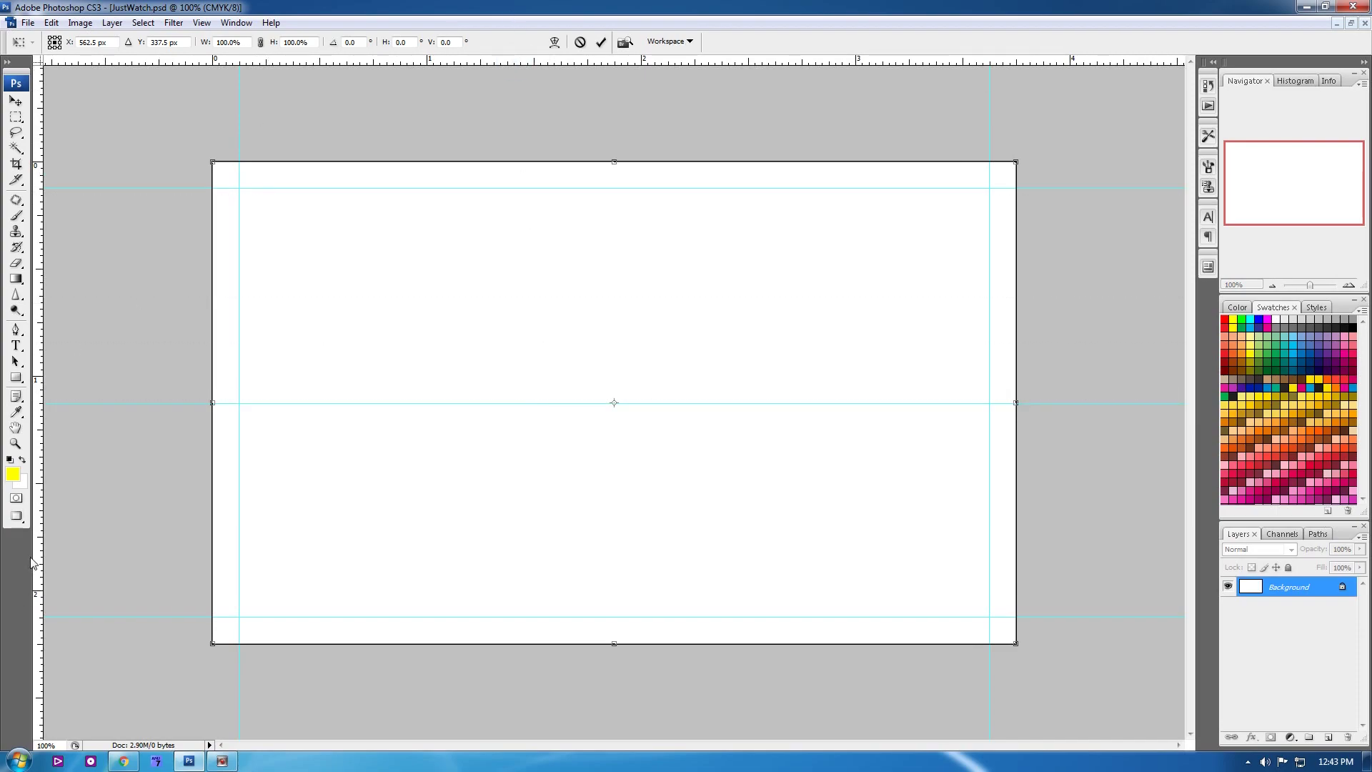
left_click_drag(32, 559, 610, 545)
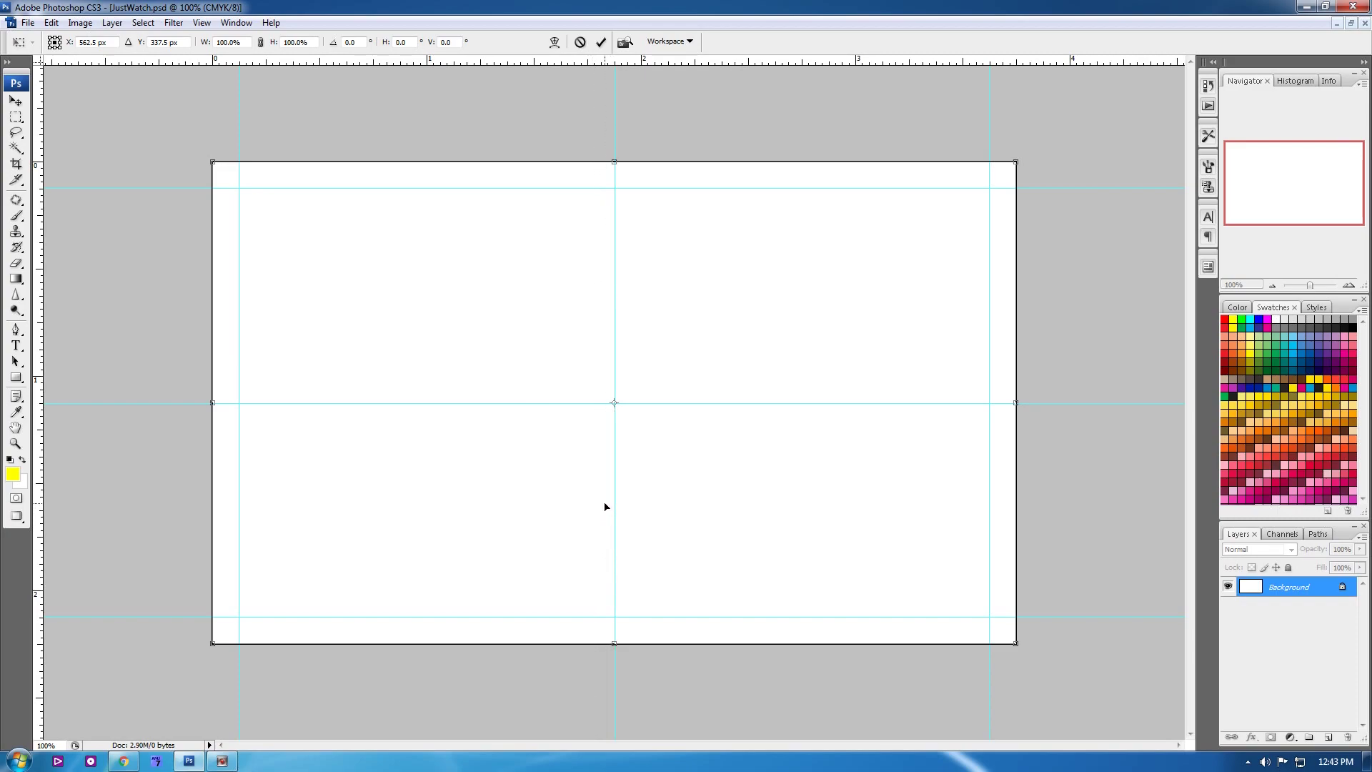
key("Return")
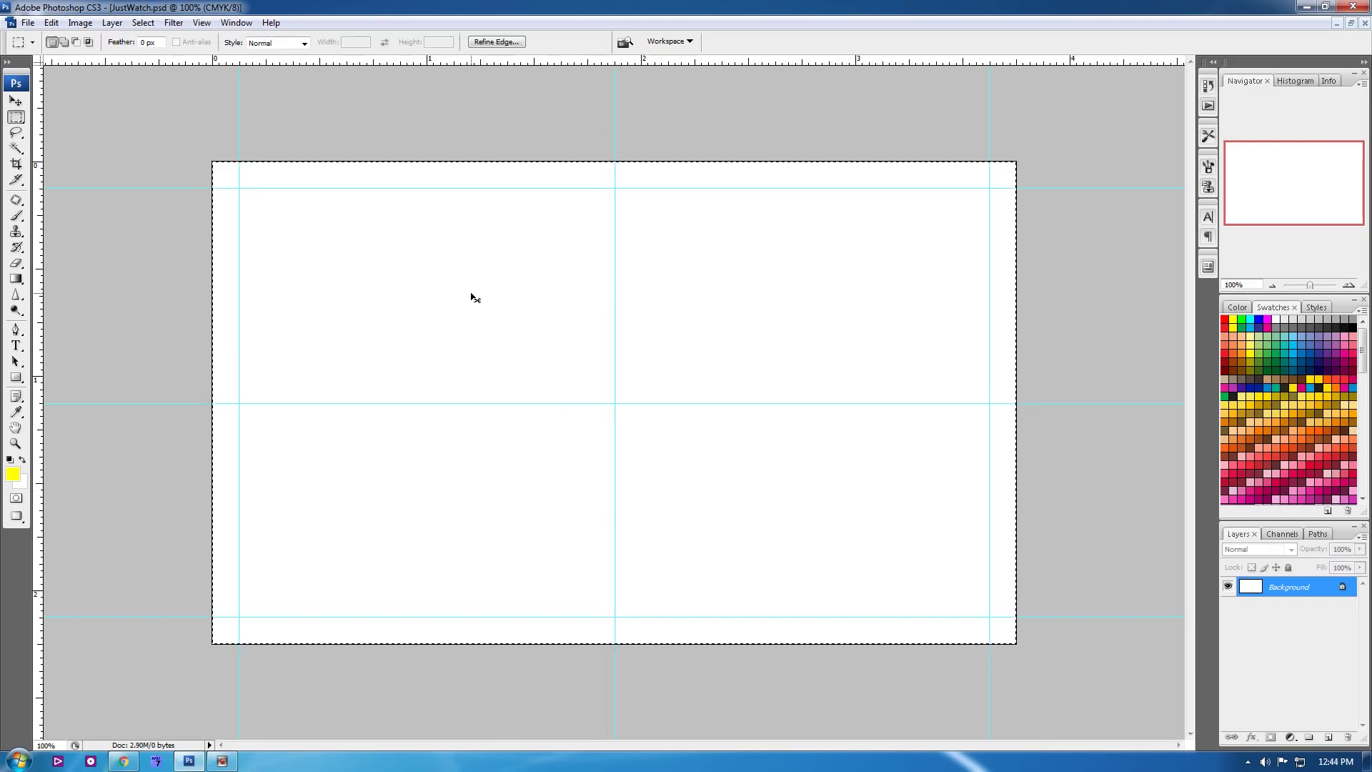
key("ctrl+d")
- Fill a tall rectangle on the card's left side with dark magenta on new Layer 1
key("v")
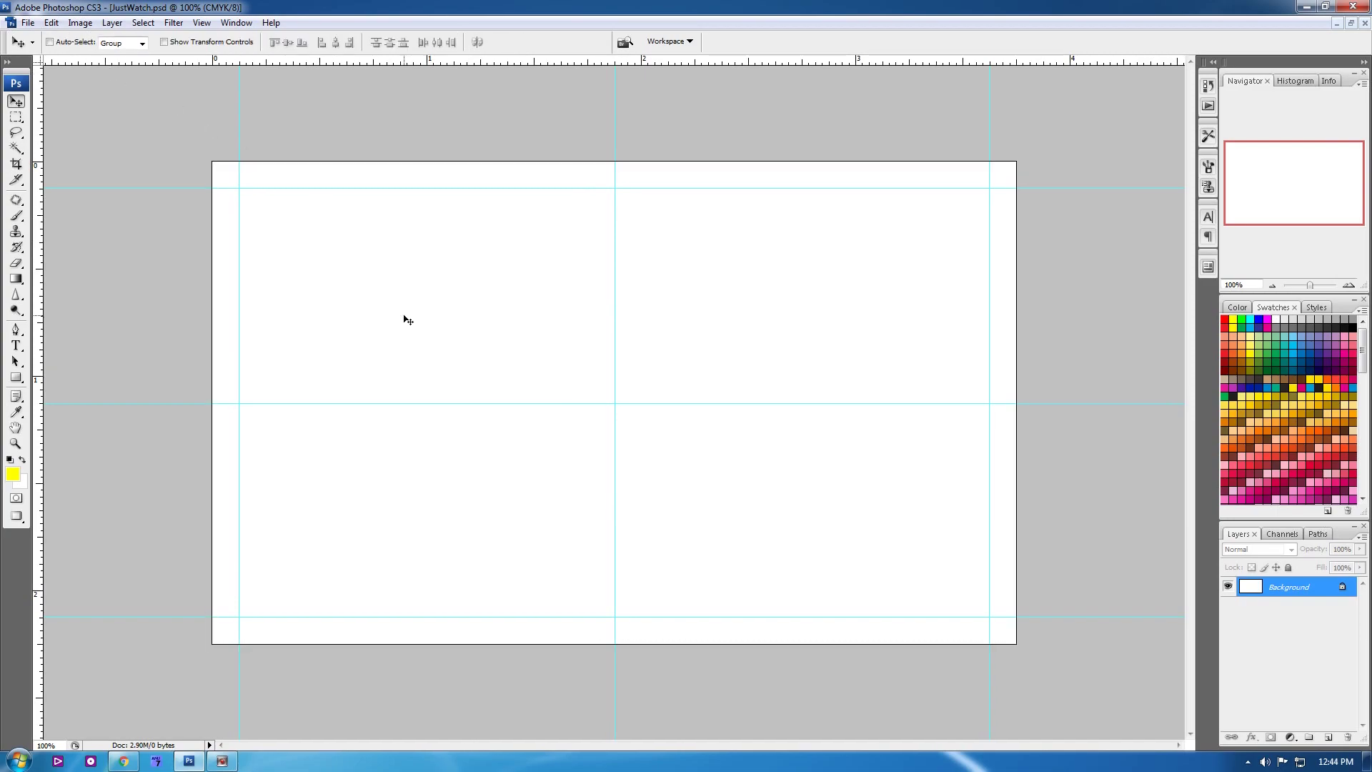
key("m")
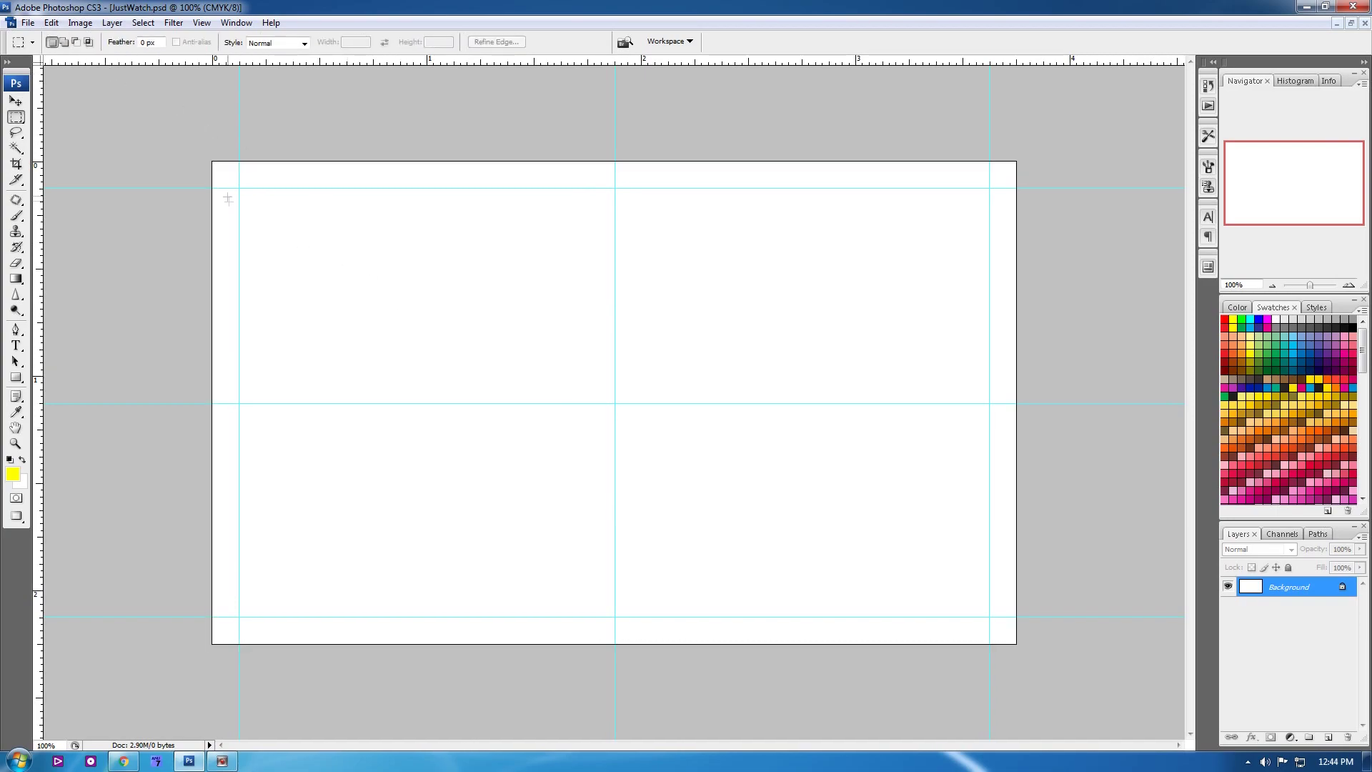
left_click_drag(196, 144, 414, 684)
left_click(113, 23)
mouse_move(139, 37)
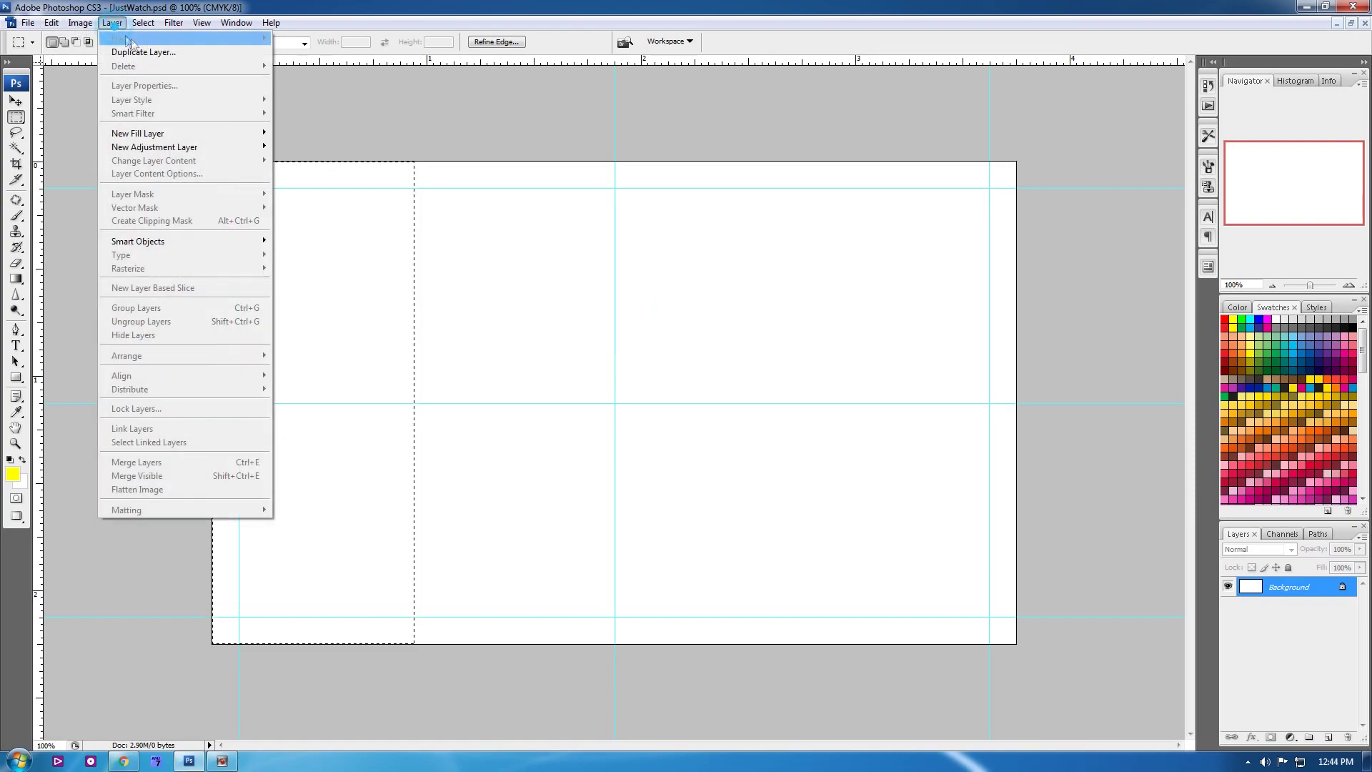
left_click(298, 40)
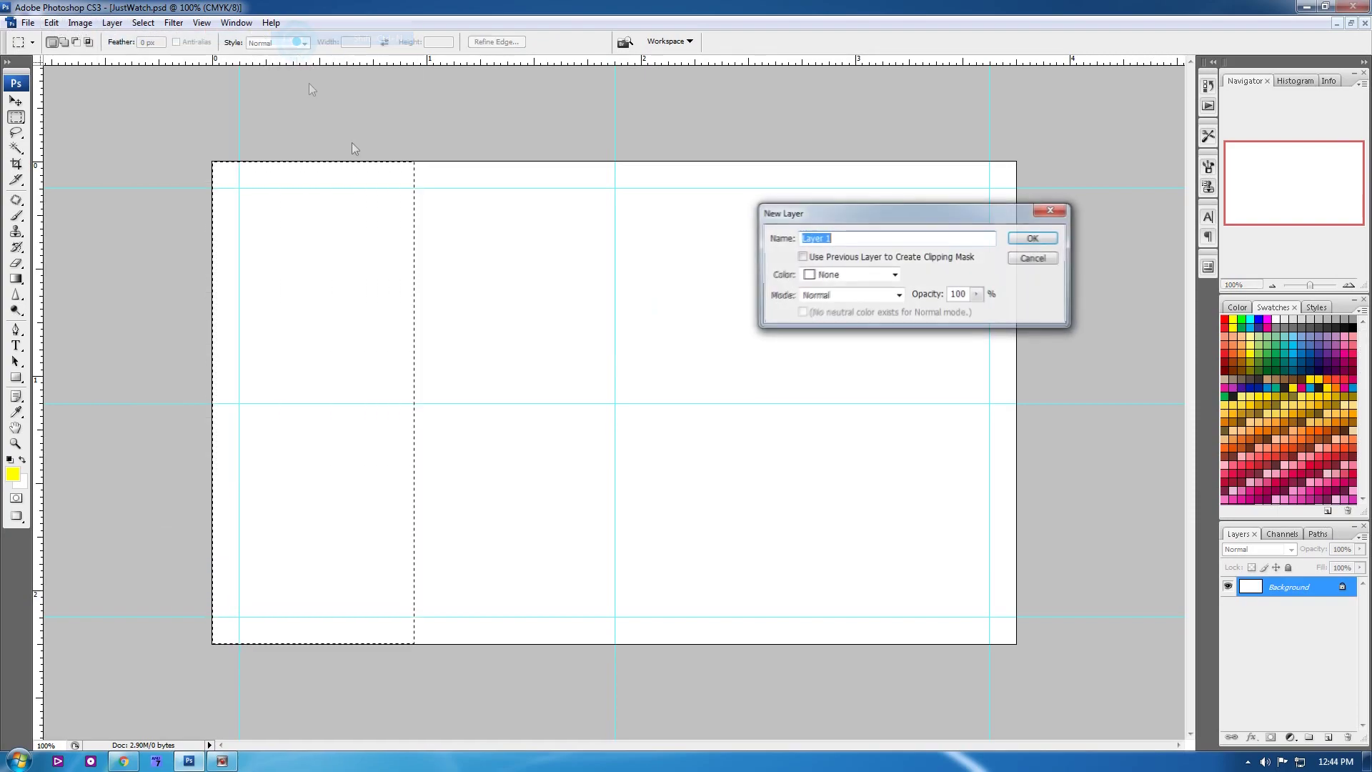
left_click(1041, 244)
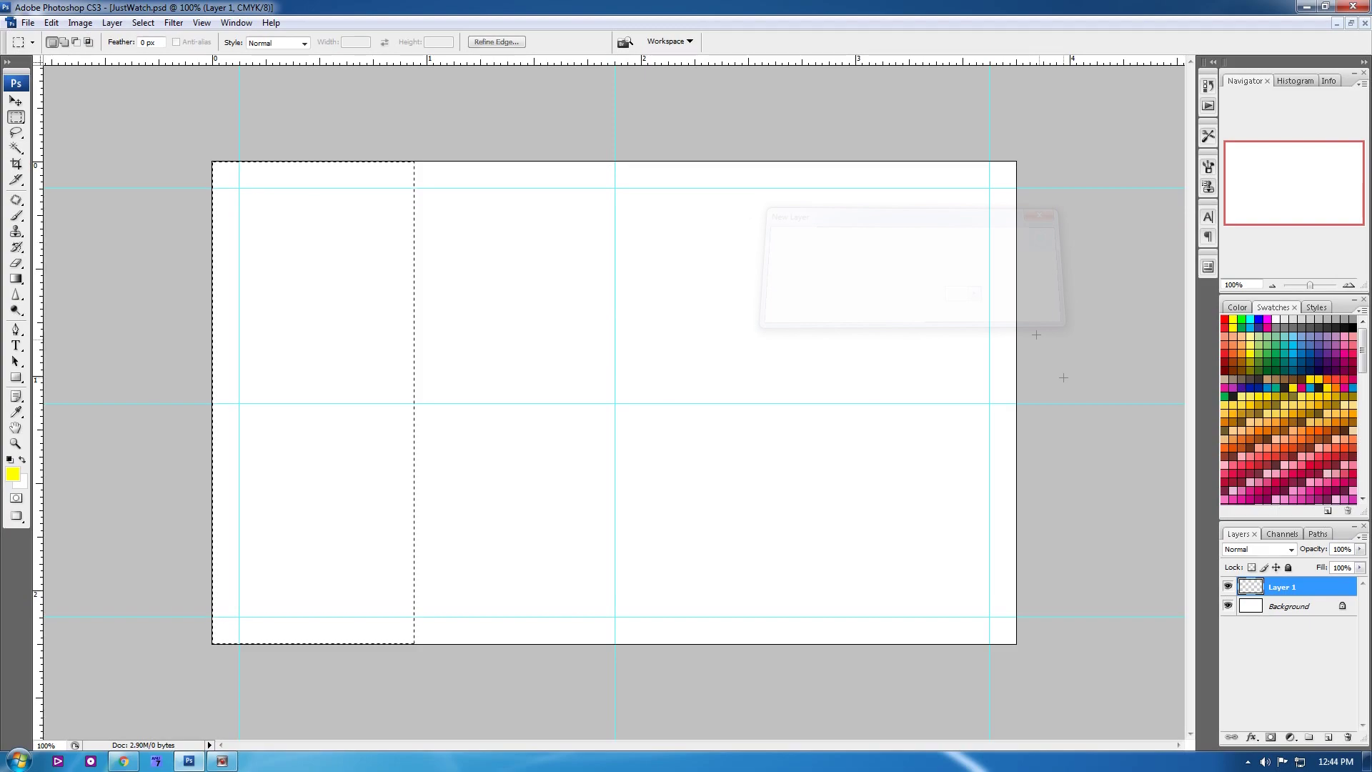
left_click(1262, 496)
key("alt+BackSpace")
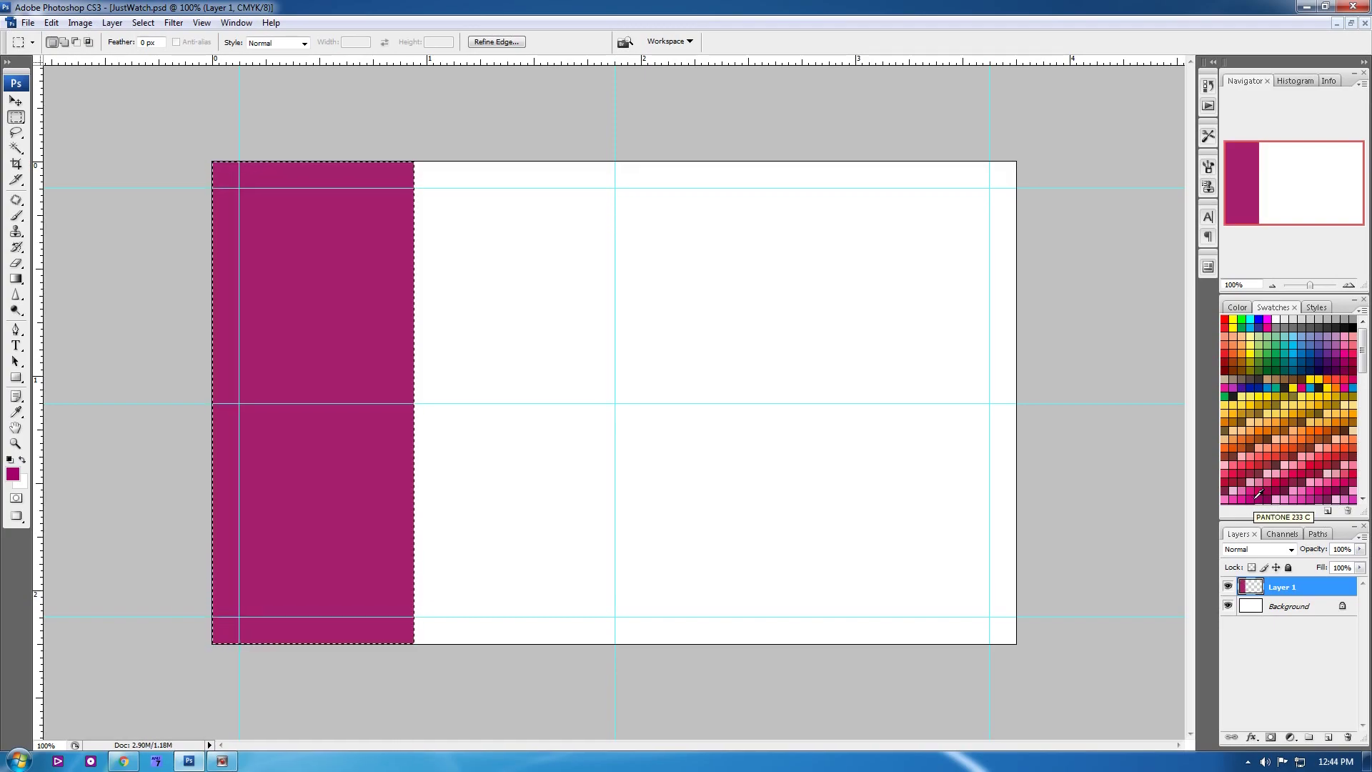
- Duplicate the magenta strip layer, load the copy's shape, and choose bright pink
left_click_drag(1313, 584, 1328, 739)
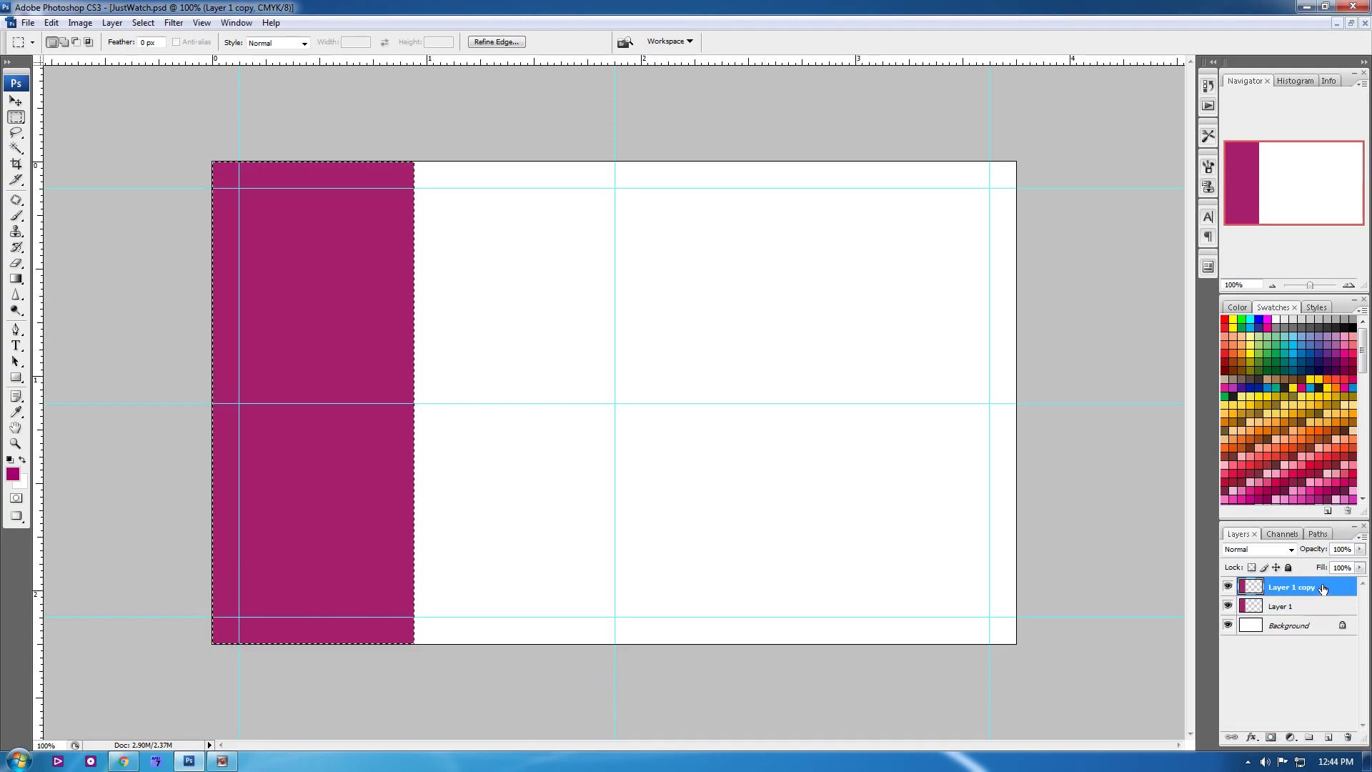
left_click(461, 438)
left_click(1251, 587, "ctrl")
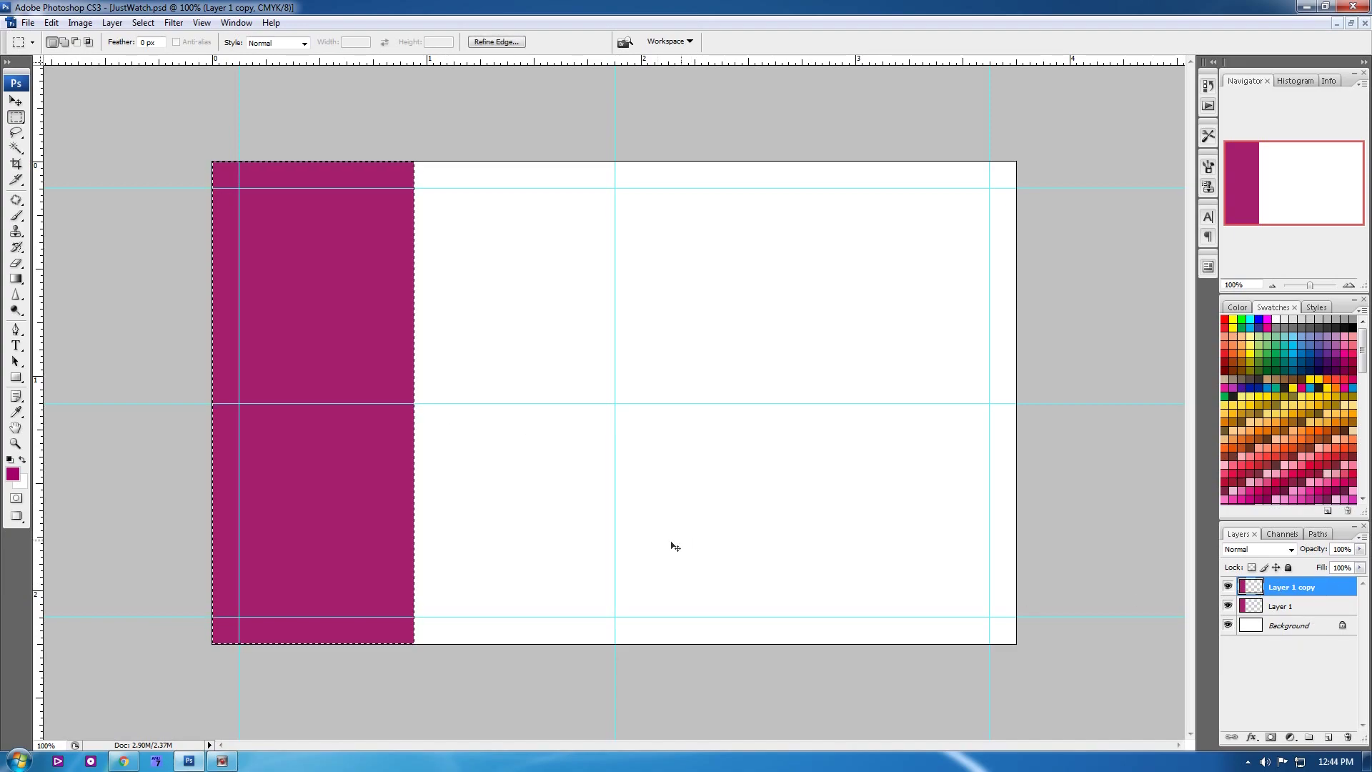
left_click(1302, 466)
- Fill the copy bright pink, place it beneath the magenta strip, and shift it right
key("alt+BackSpace")
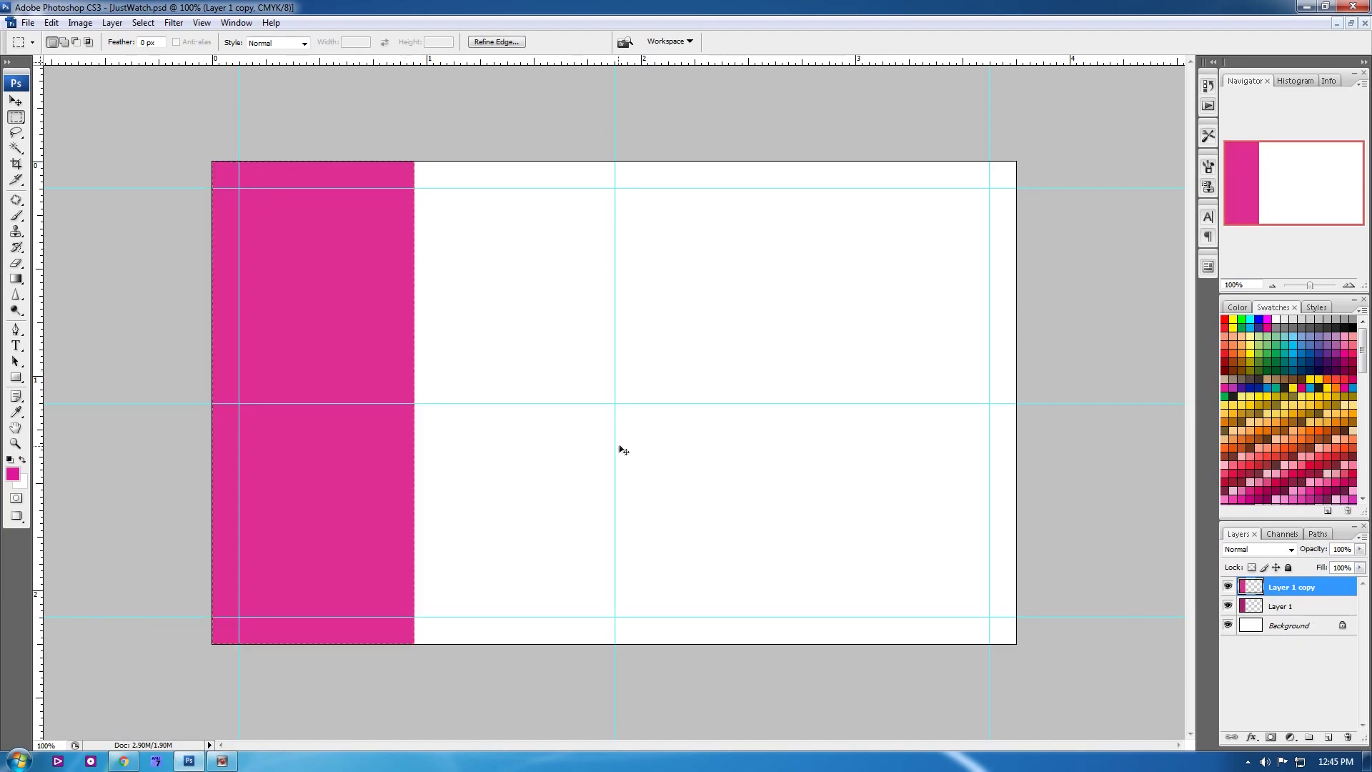
key("ctrl+d")
left_click_drag(1308, 587, 1322, 615)
key("v")
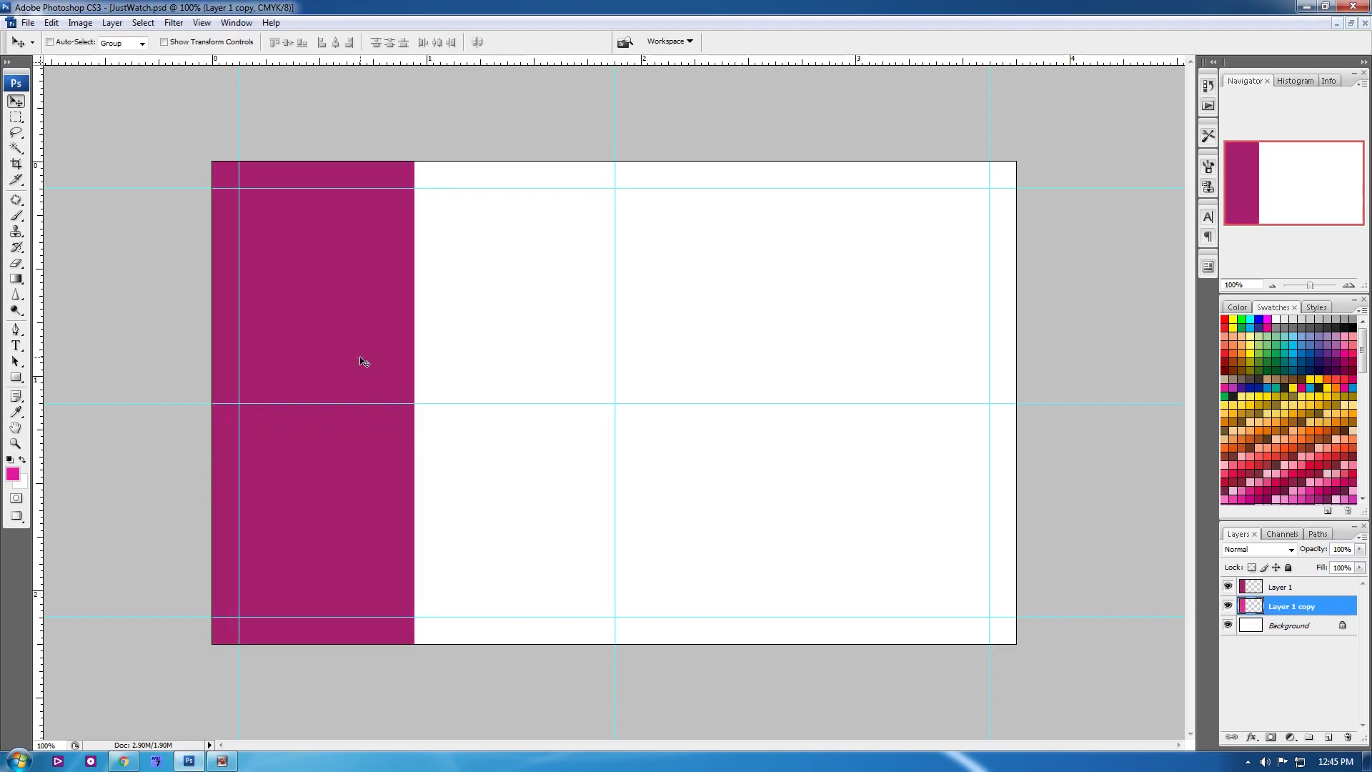
left_click_drag(372, 359, 390, 360)
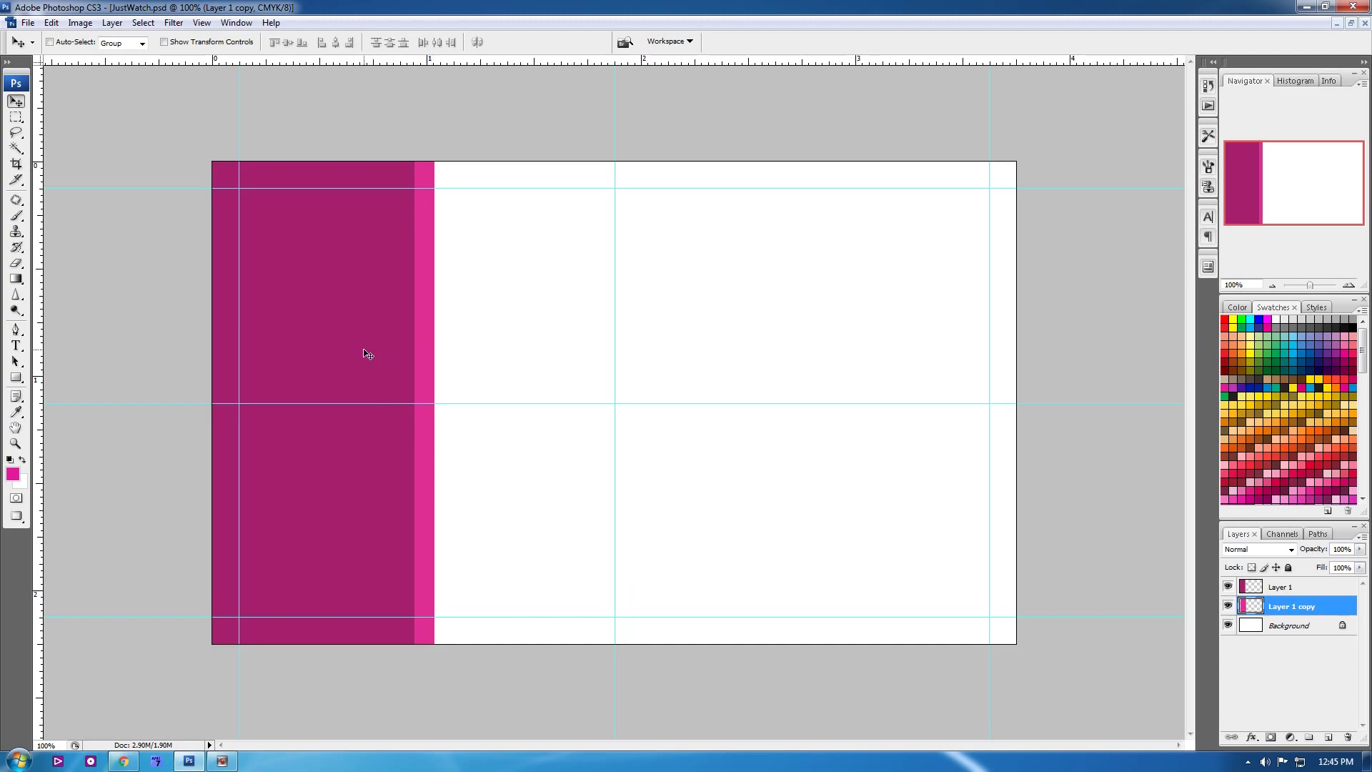
- Slant the dark magenta strip's bottom-right edge inward with Free Transform
left_click(367, 353, "ctrl")
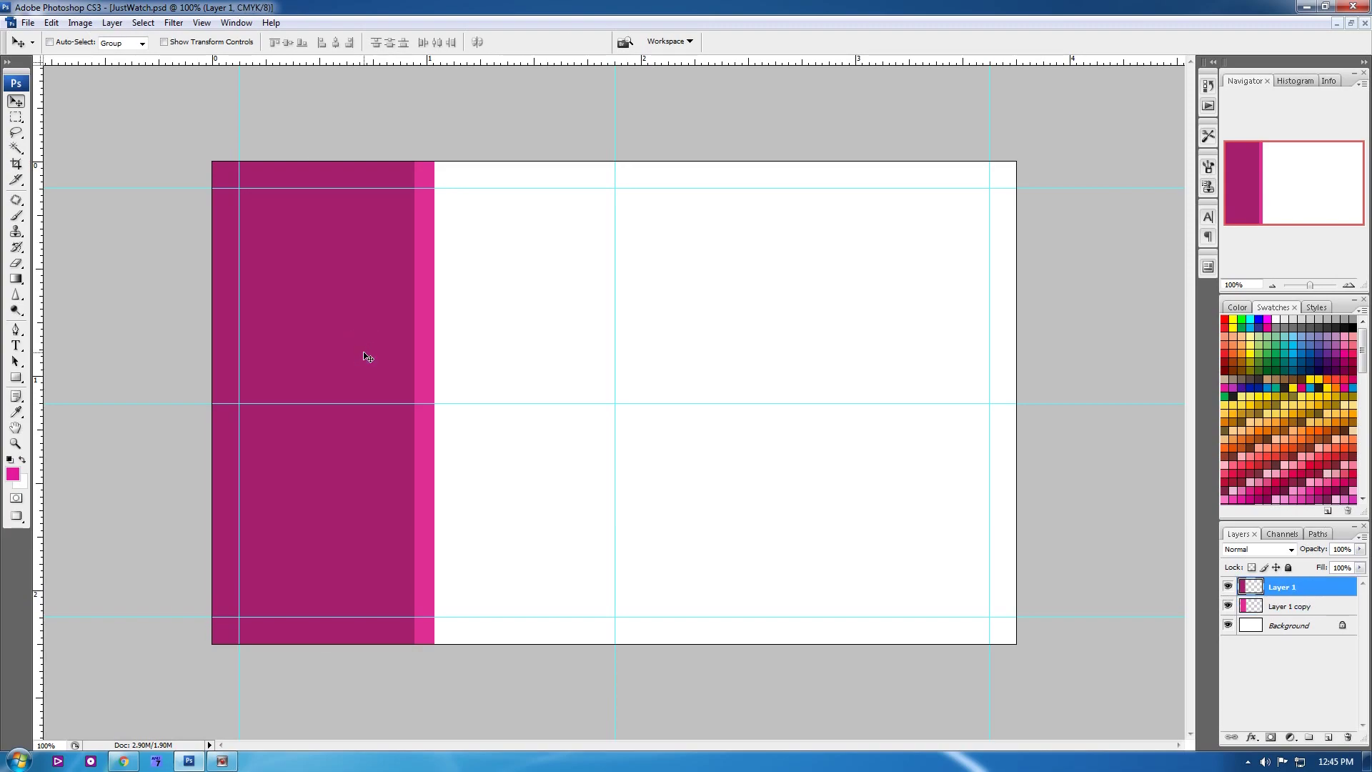
key("ctrl+t")
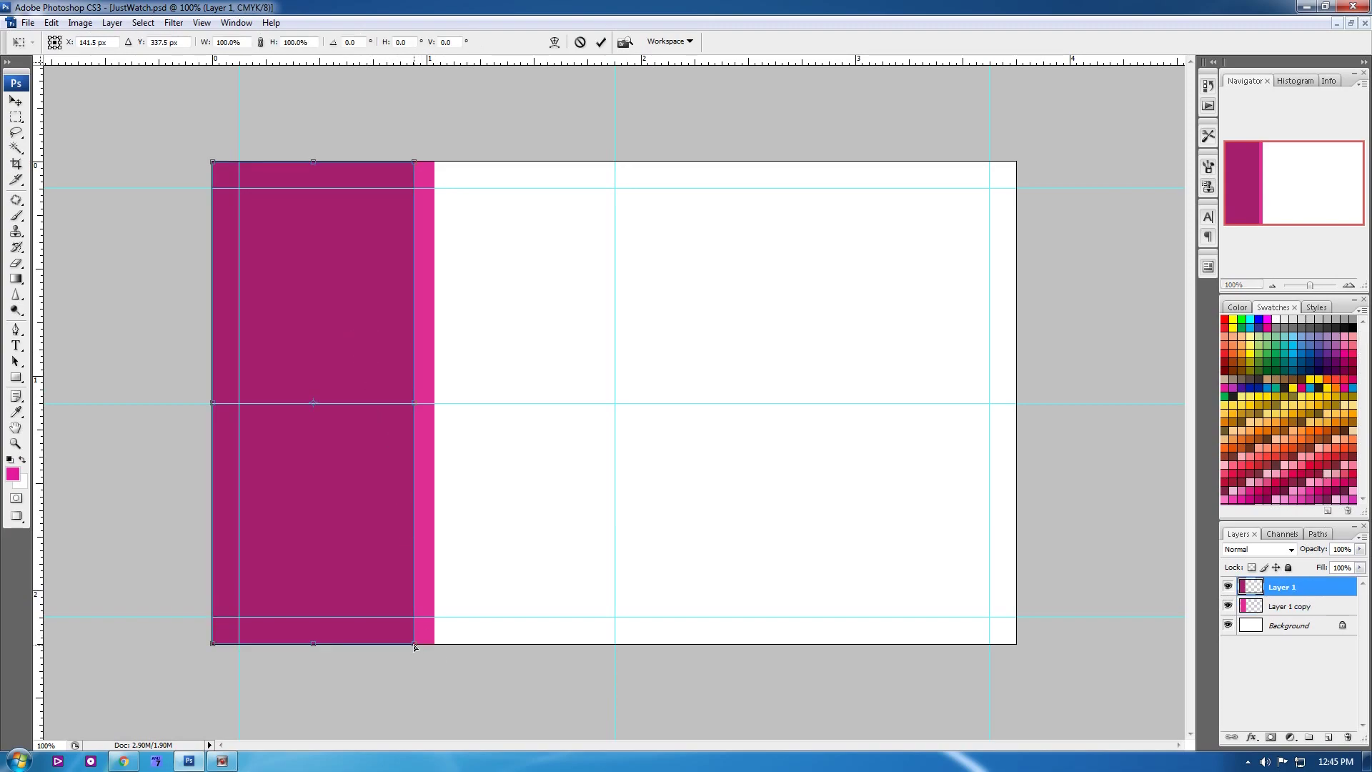
left_click_drag(414, 647, 293, 643)
key("Return")
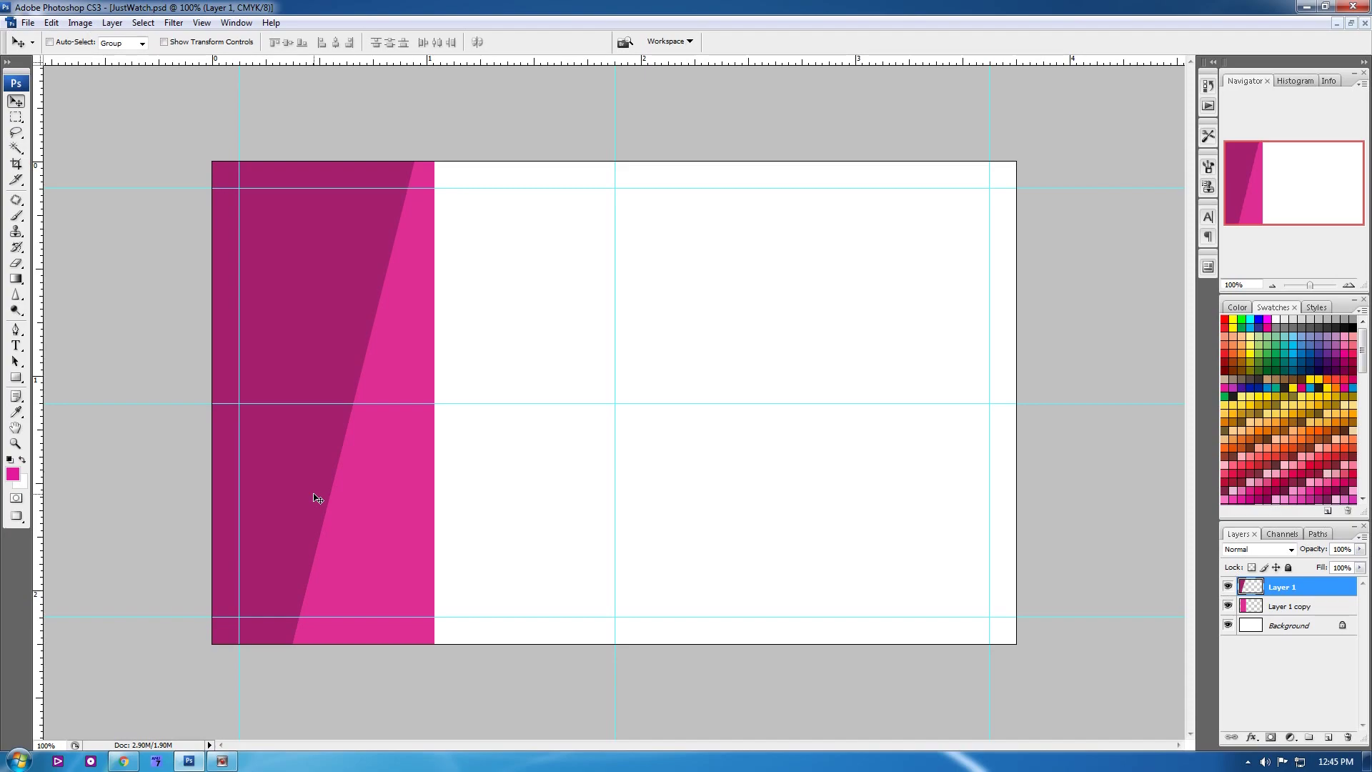
- Duplicate the bright pink strip layer and skew the copy's right edge to lean left
right_click(387, 492)
left_click(411, 497)
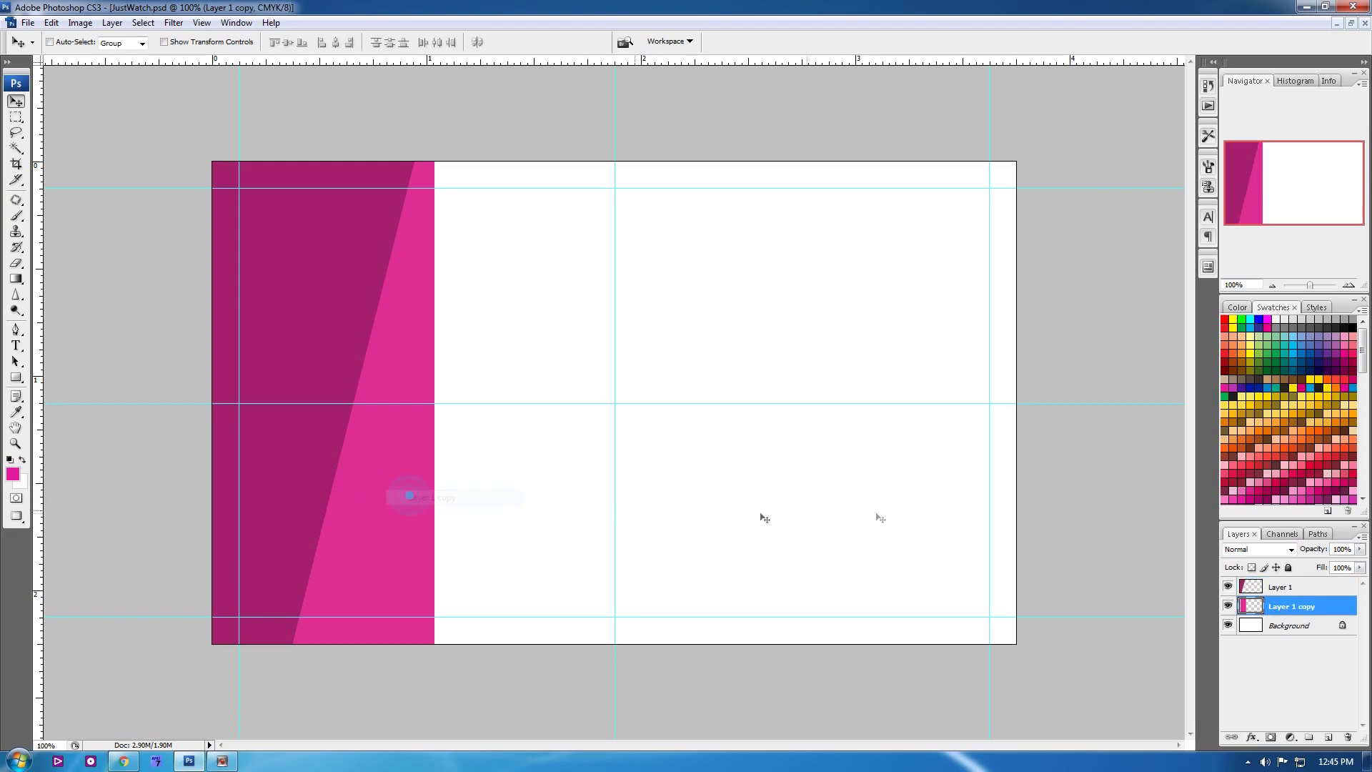
key("ctrl+j")
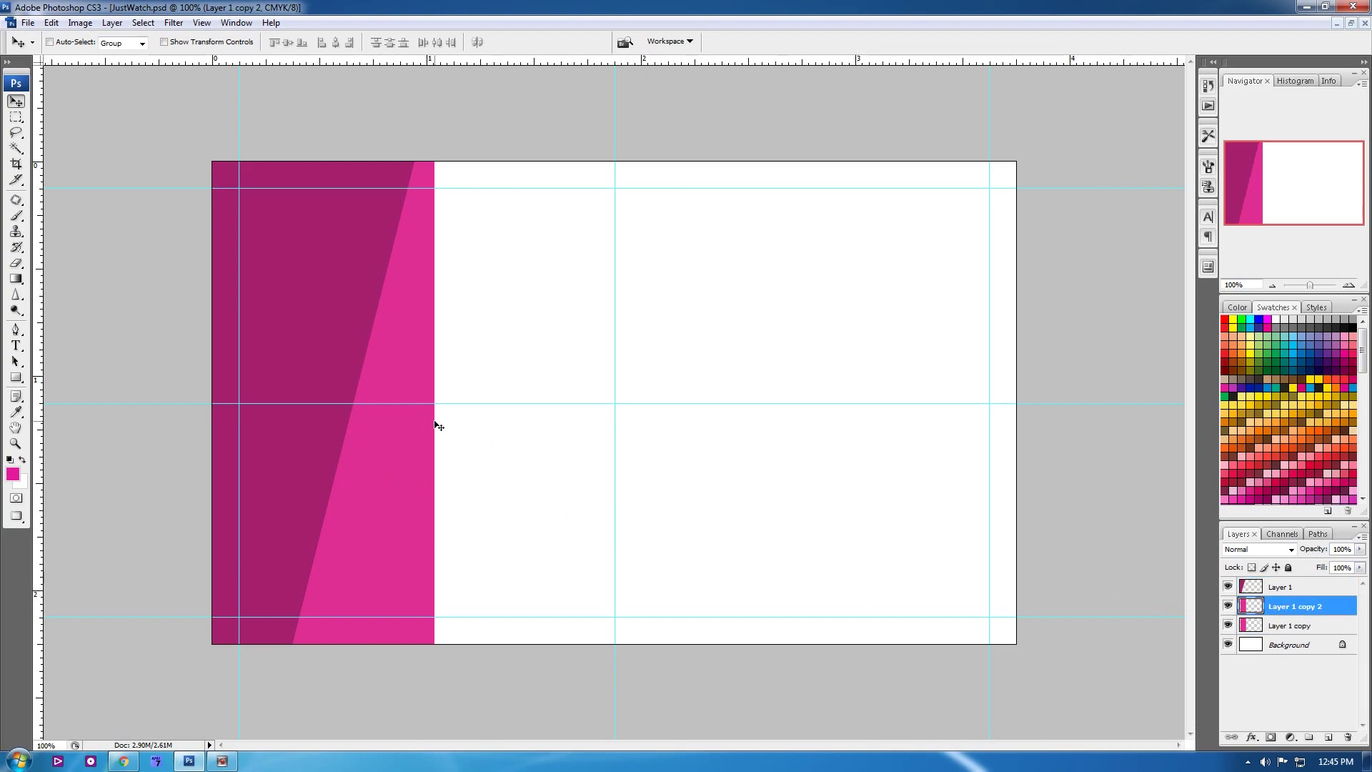
key("ctrl+t")
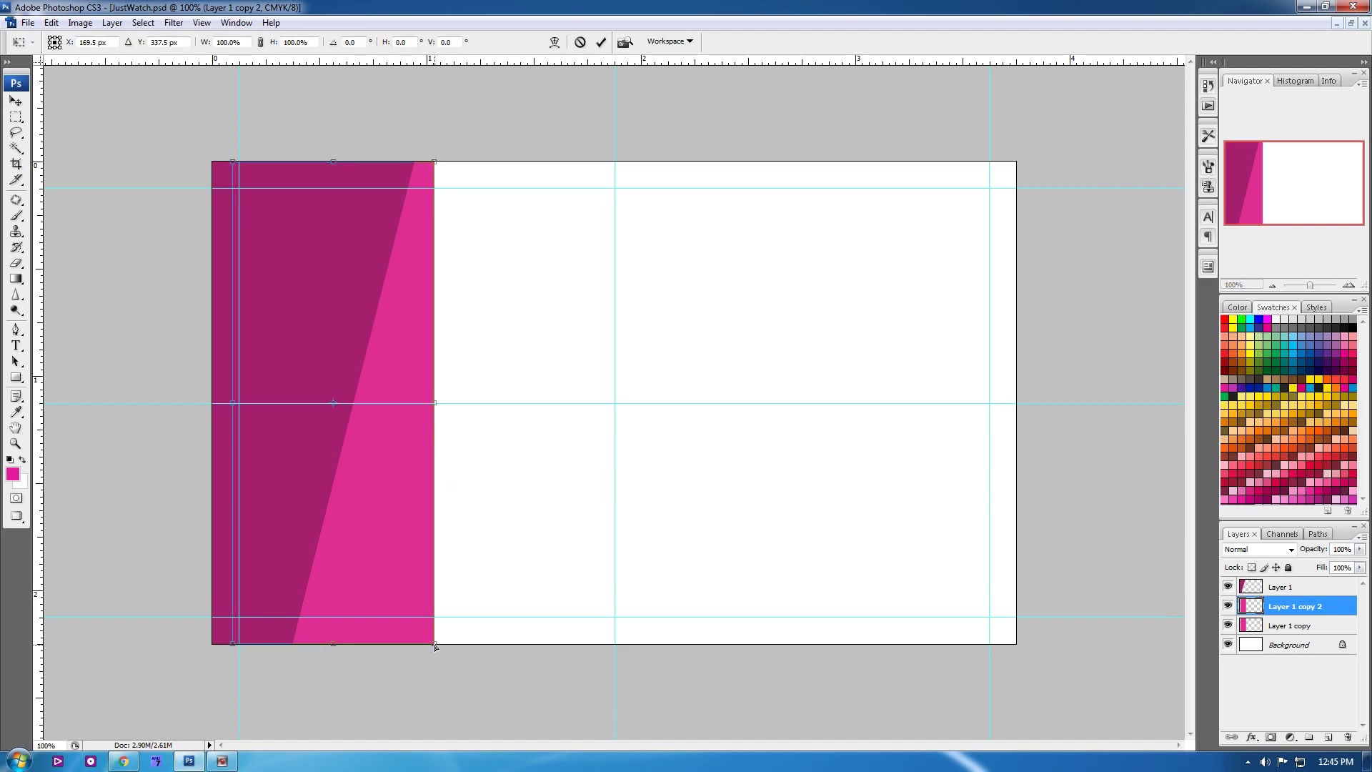
left_click_drag(435, 646, 330, 652)
left_click_drag(322, 652, 320, 653)
double_click(299, 552)
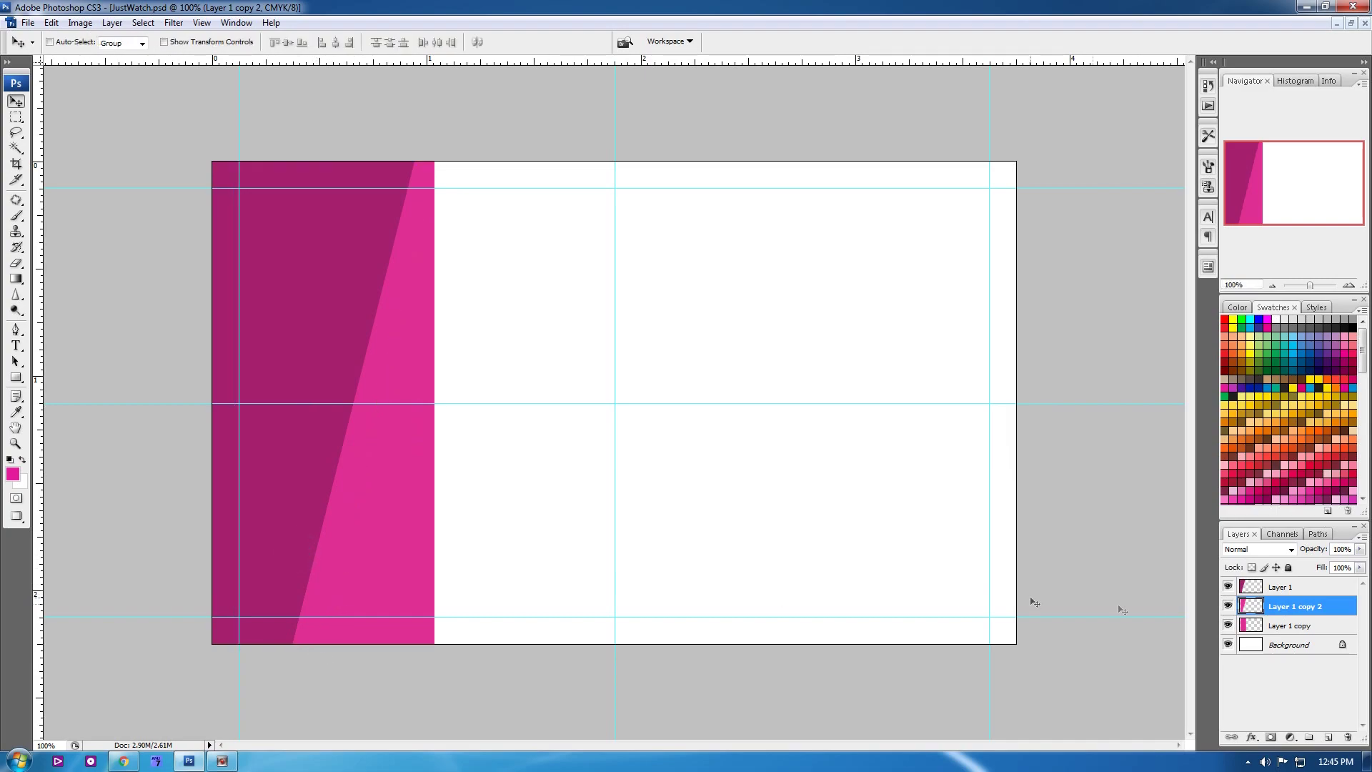
- Fill the skewed copy with light pink and copy it onto new Layer 2
left_click(1240, 605, "ctrl")
left_click(1227, 491)
key("alt+BackSpace")
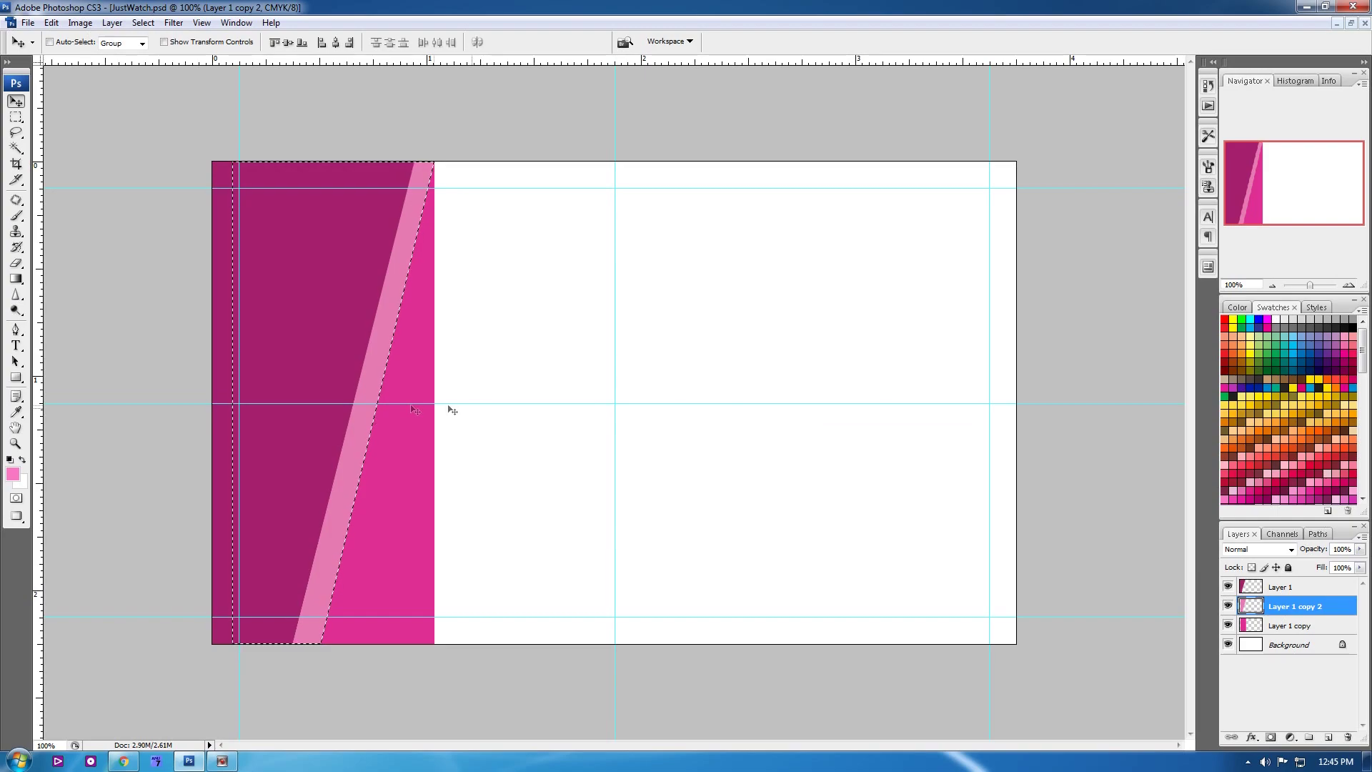
key("ctrl+d")
key("ctrl+shift+alt+n")
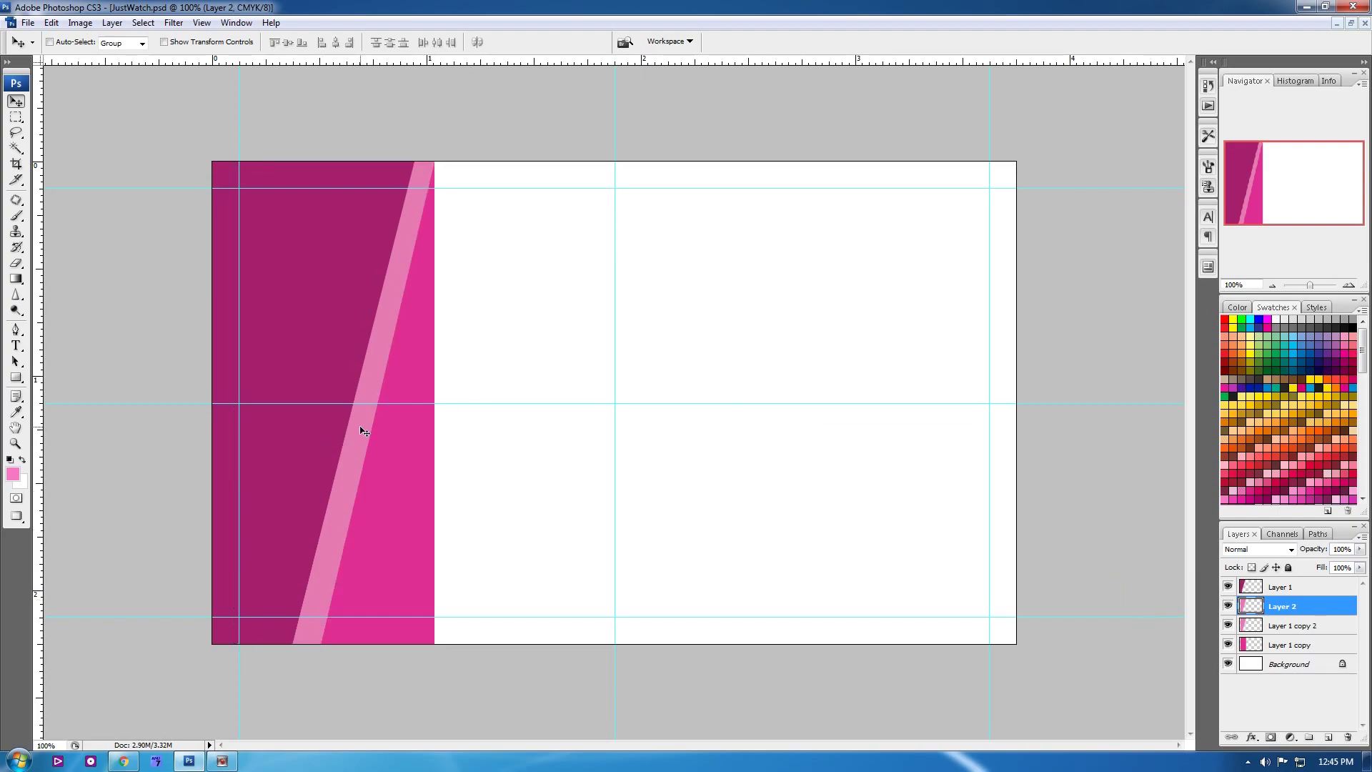
- Widen the bottom of the Layer 2 stripe and fill it dark crimson
key("ctrl+t")
left_click_drag(234, 646, 286, 666)
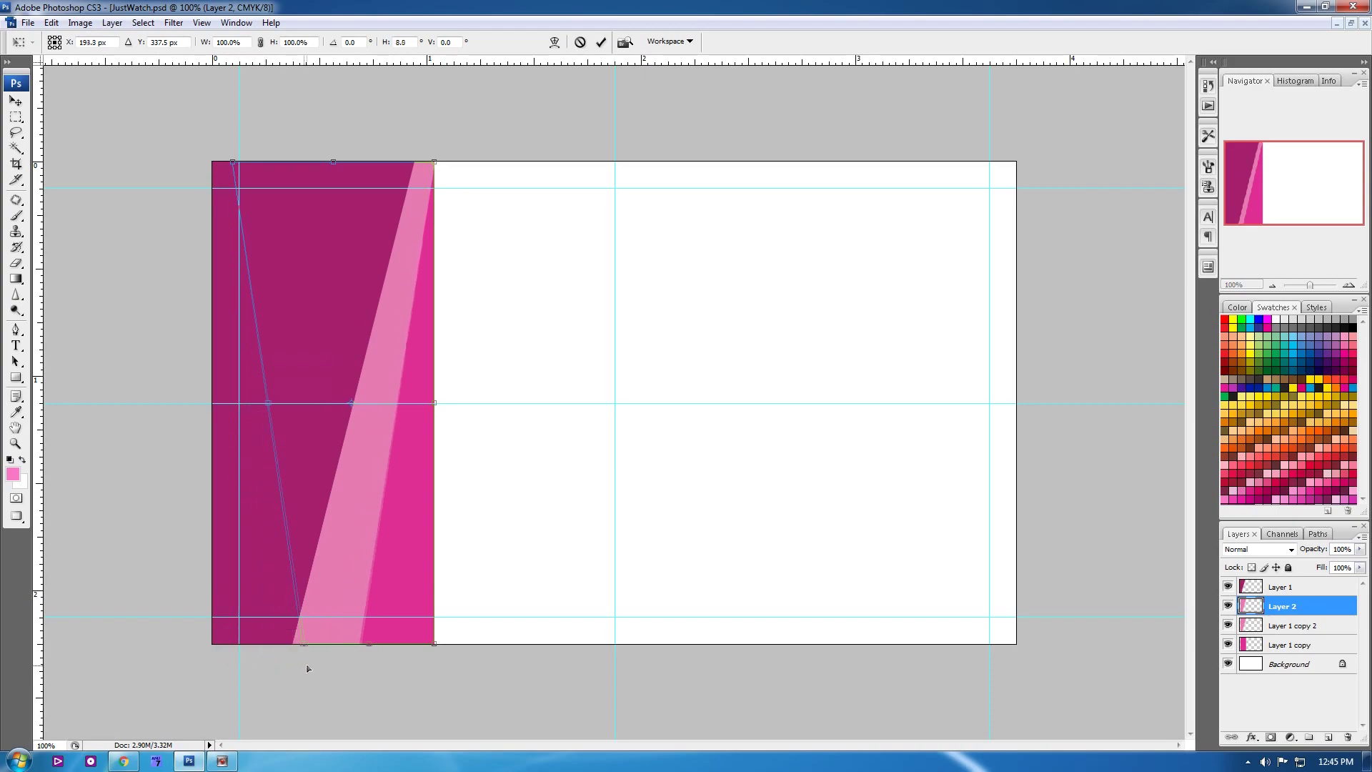
double_click(359, 583)
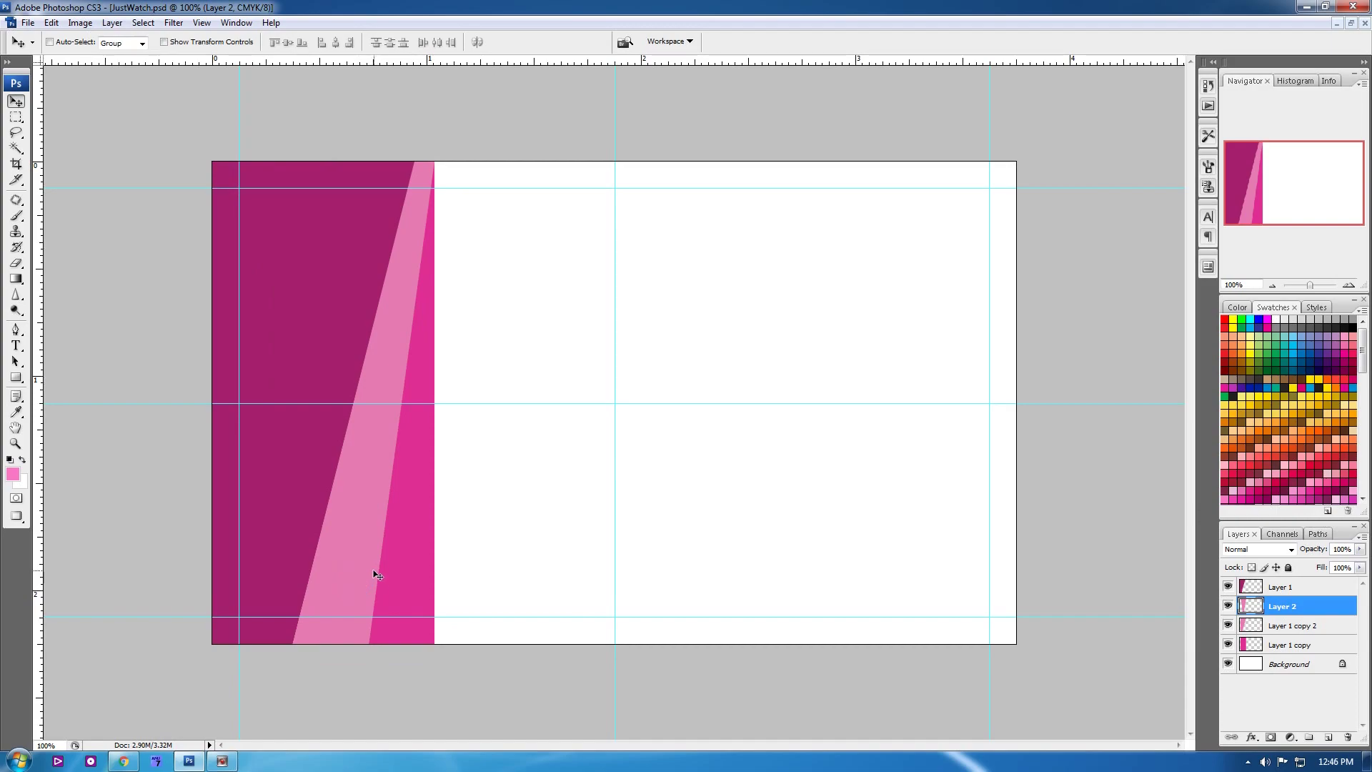
left_click(1252, 609, "ctrl")
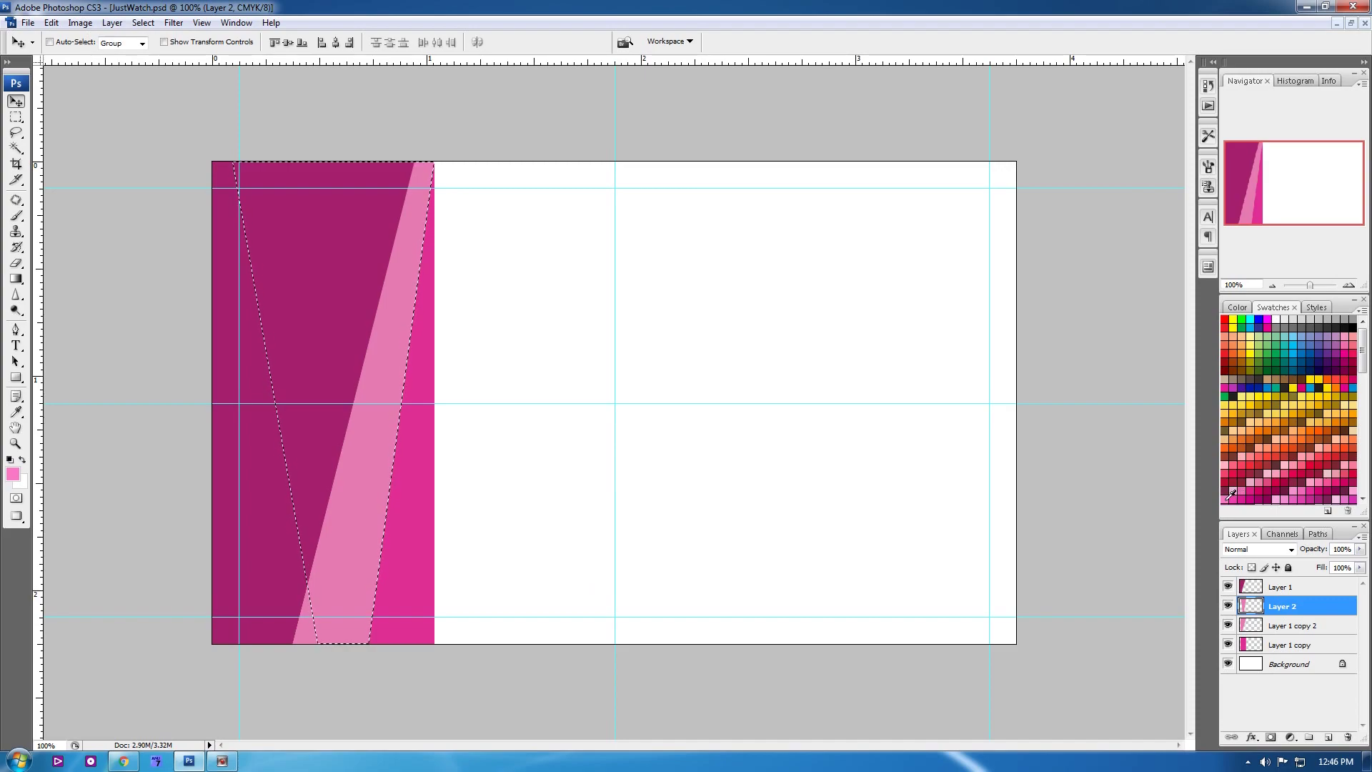
left_click(1270, 490)
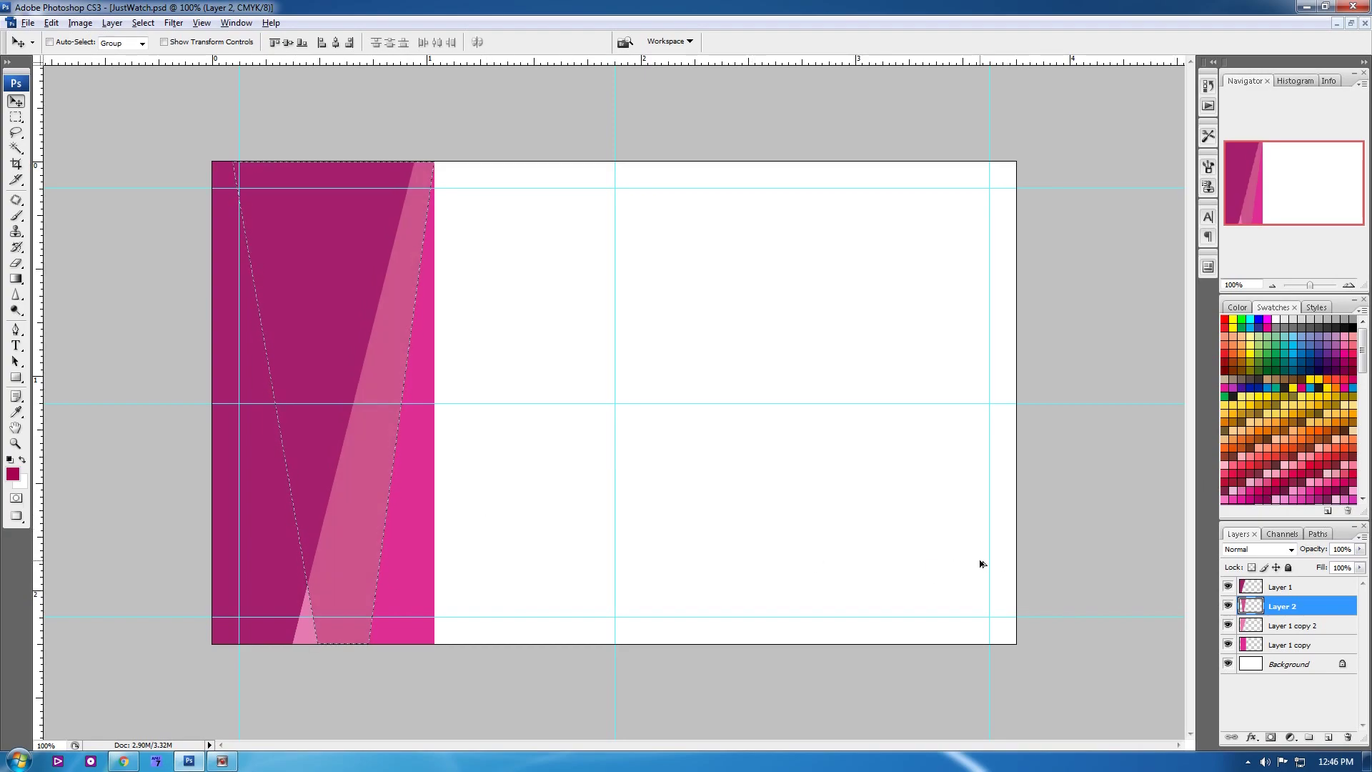
key("shift+alt+BackSpace")
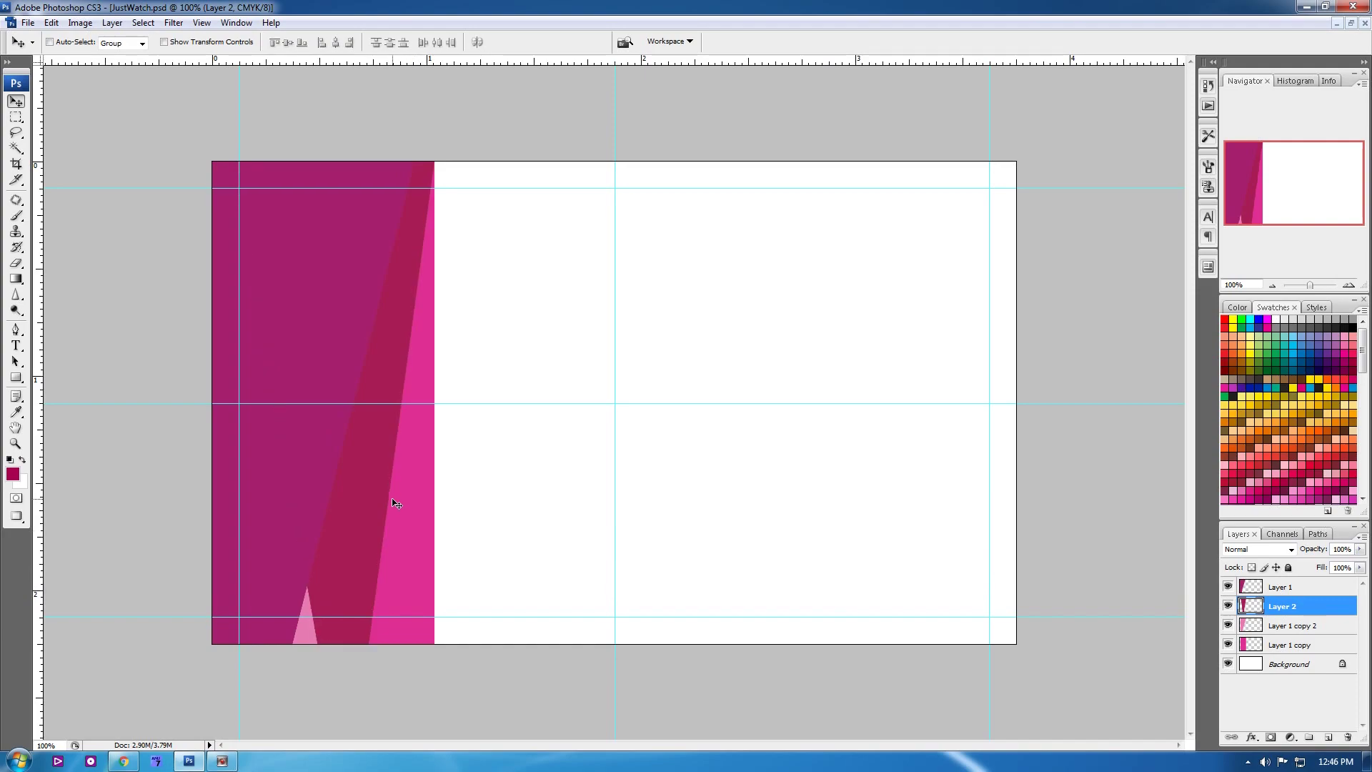
- Try shortening the crimson band with Free Transform, then undo it
key("ctrl+t")
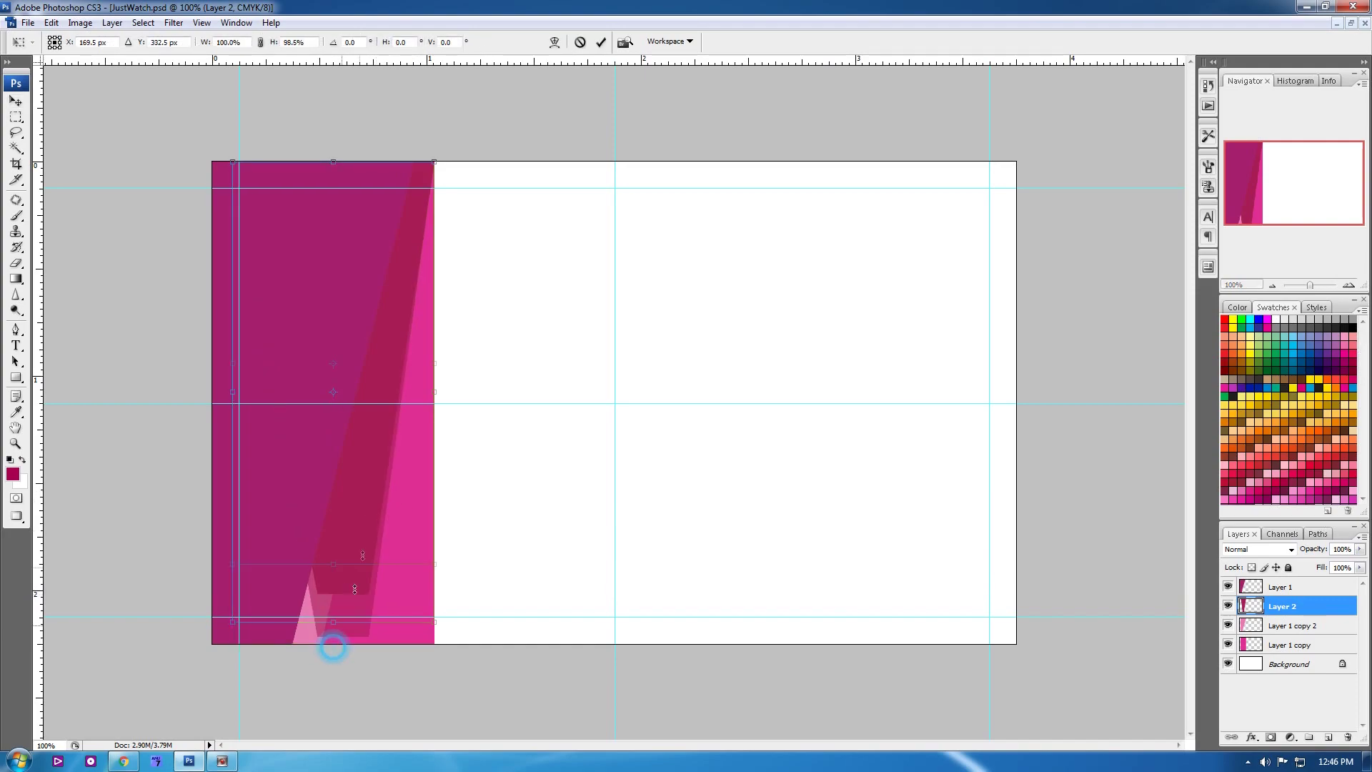
left_click_drag(336, 646, 392, 444)
key("ctrl+z")
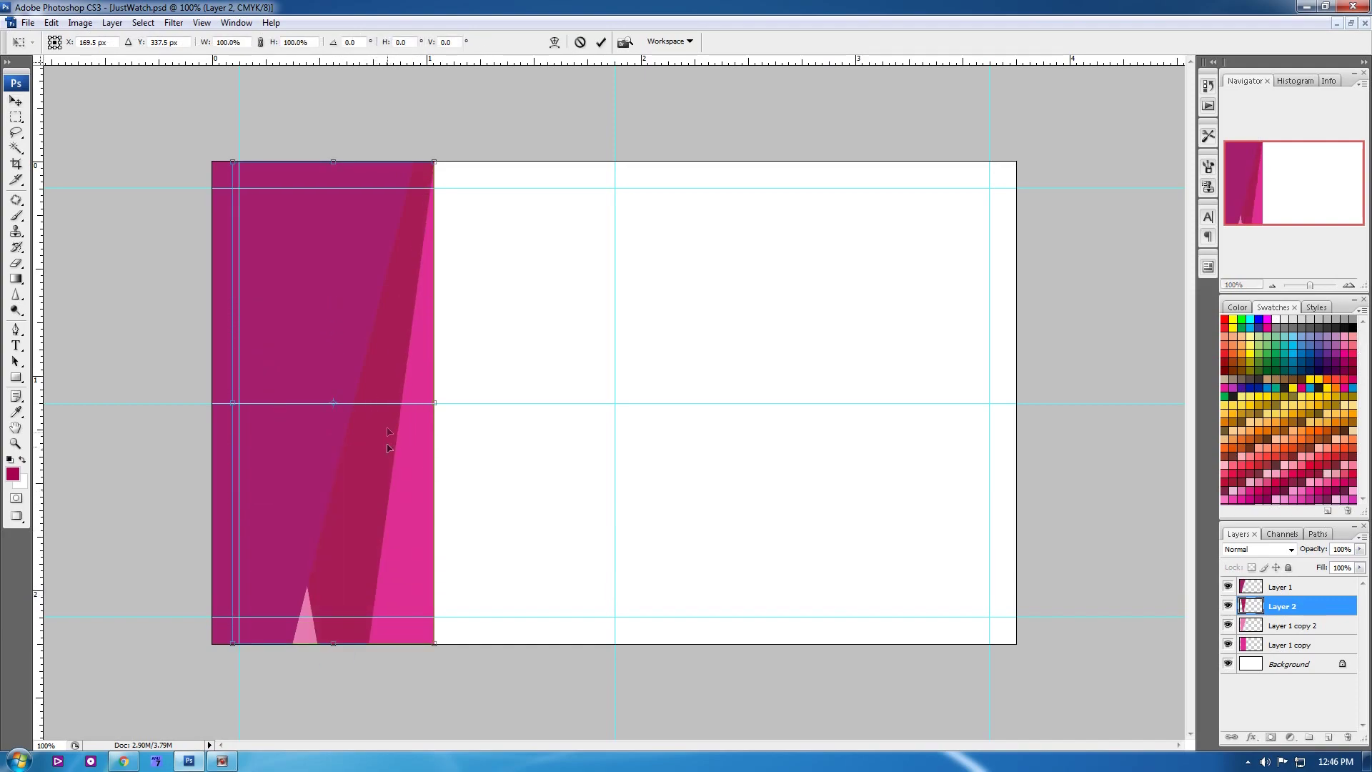
key("Escape")
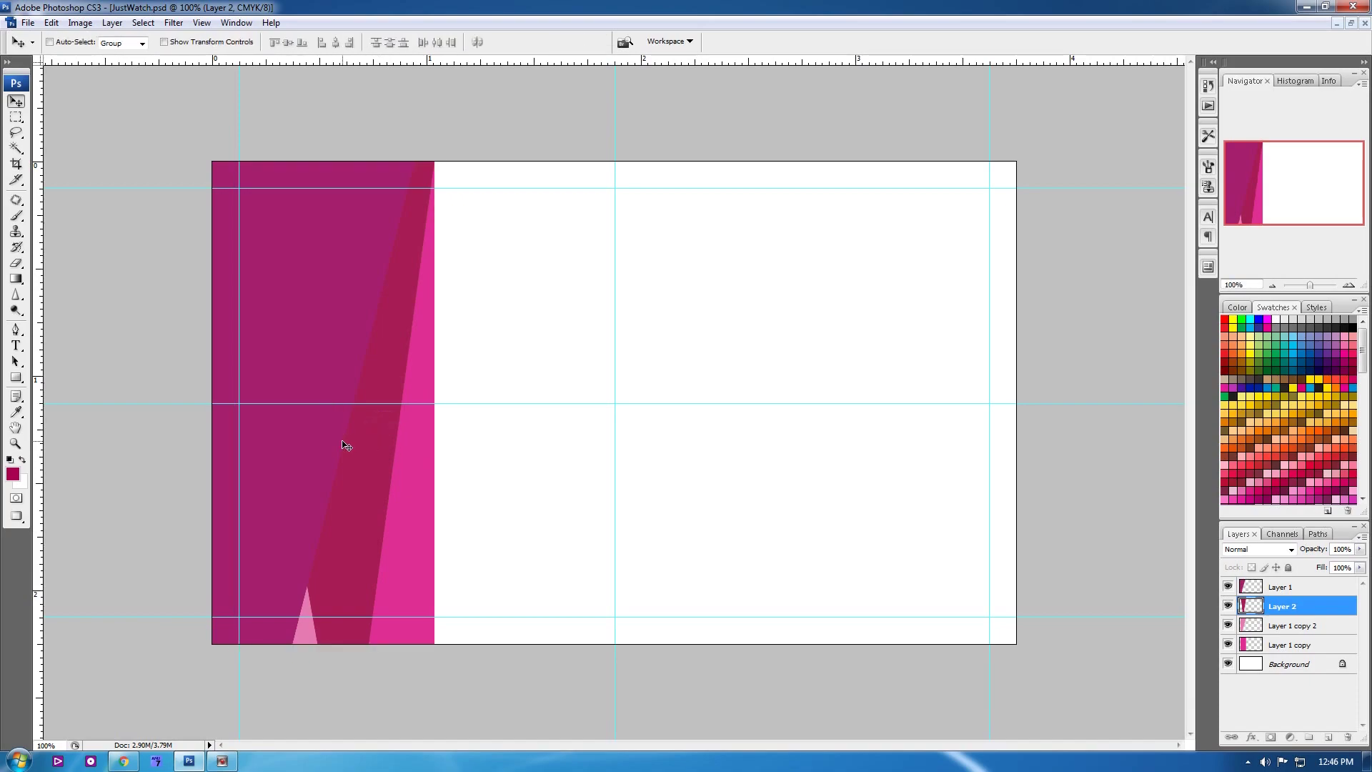
key("p")
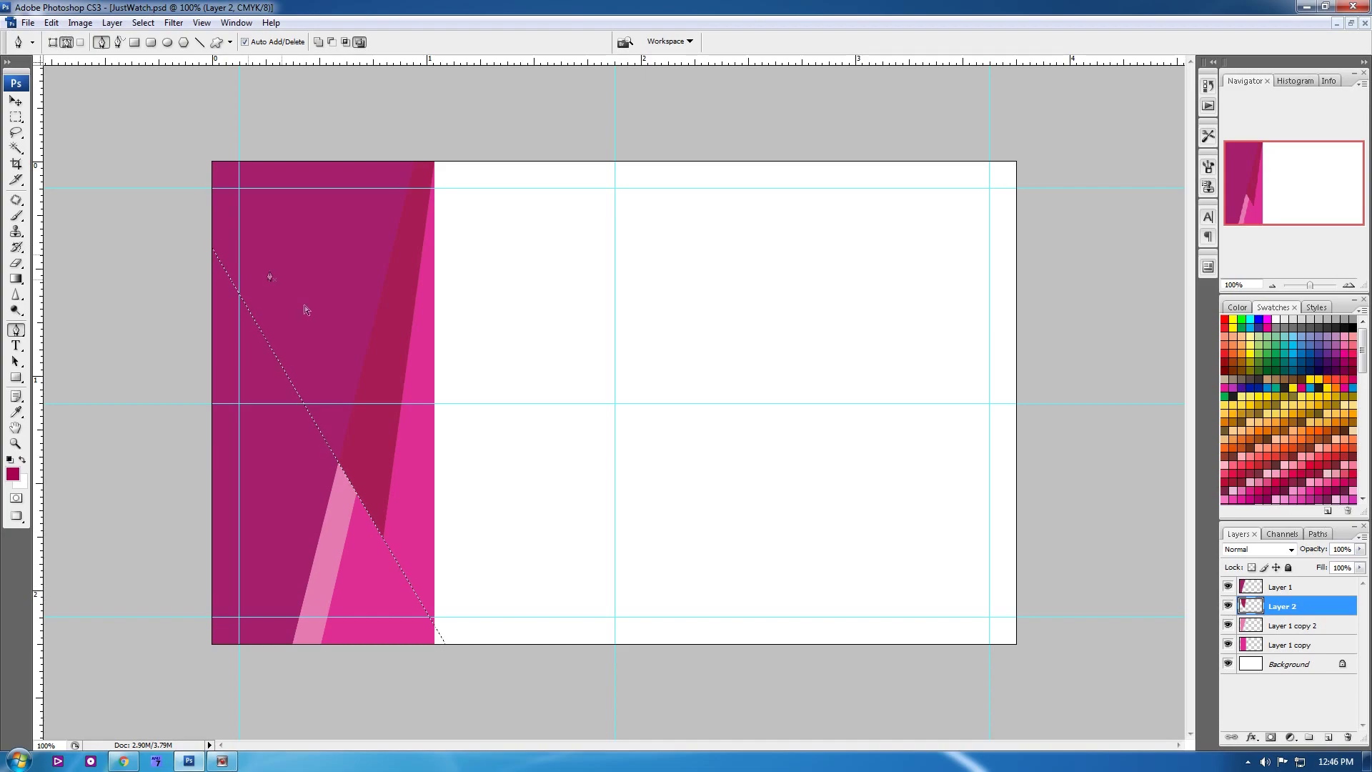
- Widen the light pink stripe's bottom toward the right
key("v")
left_click(333, 543, "ctrl")
key("ctrl+t")
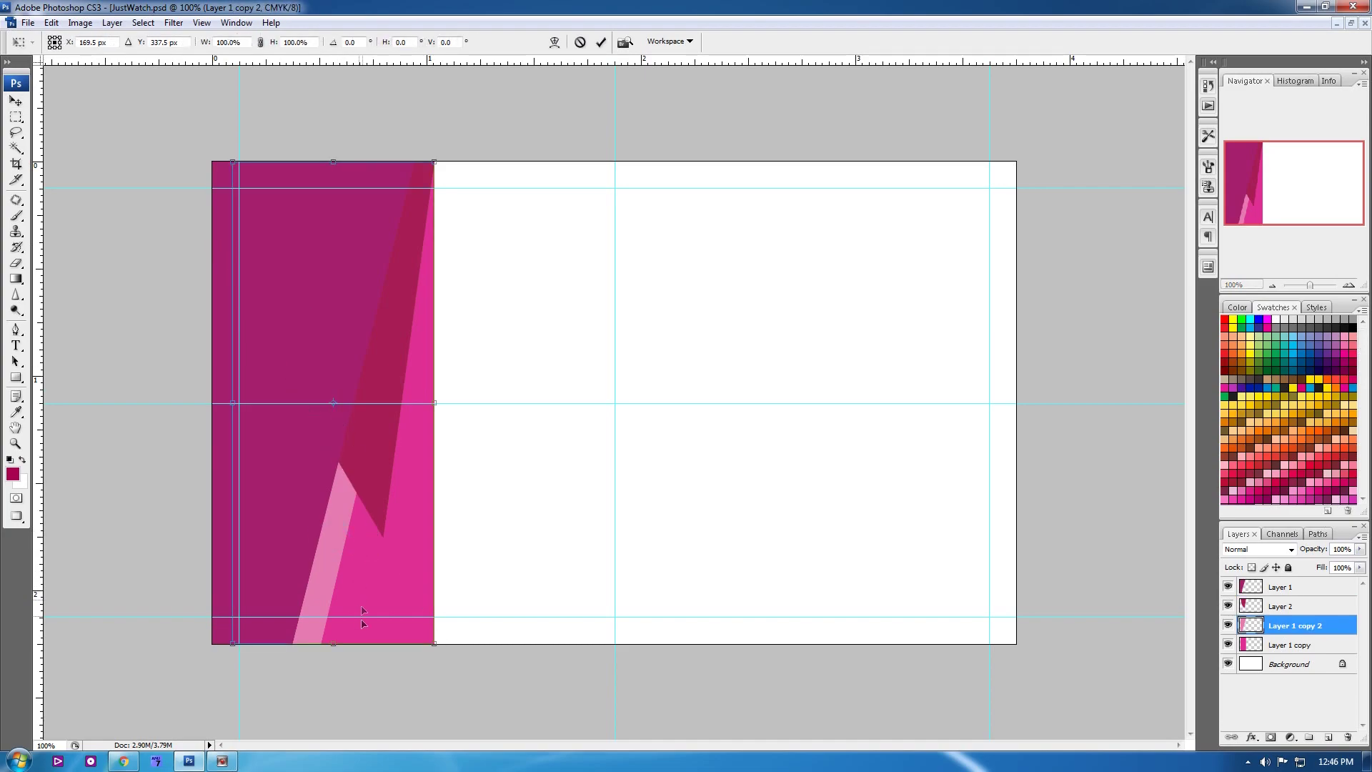
left_click_drag(433, 649, 538, 666)
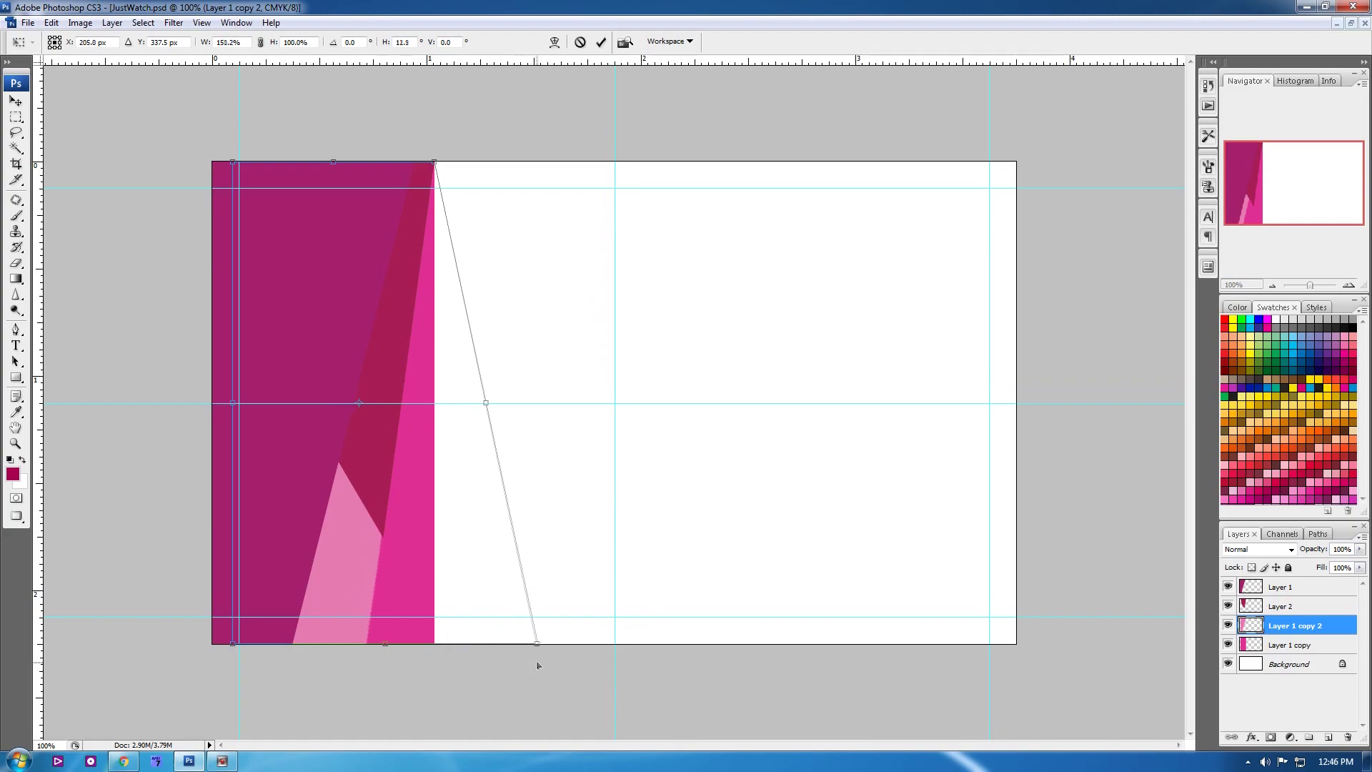
double_click(404, 559)
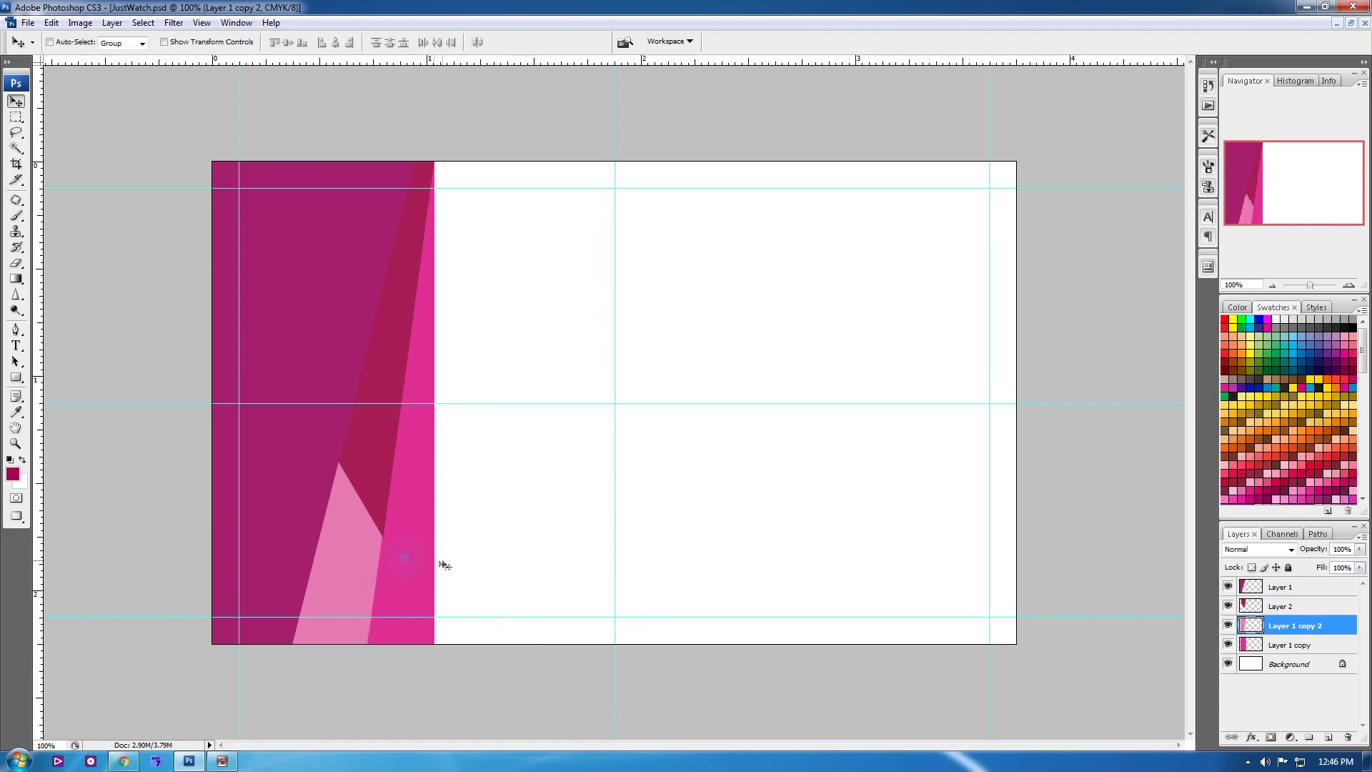
- Slant the bright pink strip's right edge diagonally
left_click(415, 479, "ctrl")
key("ctrl+t")
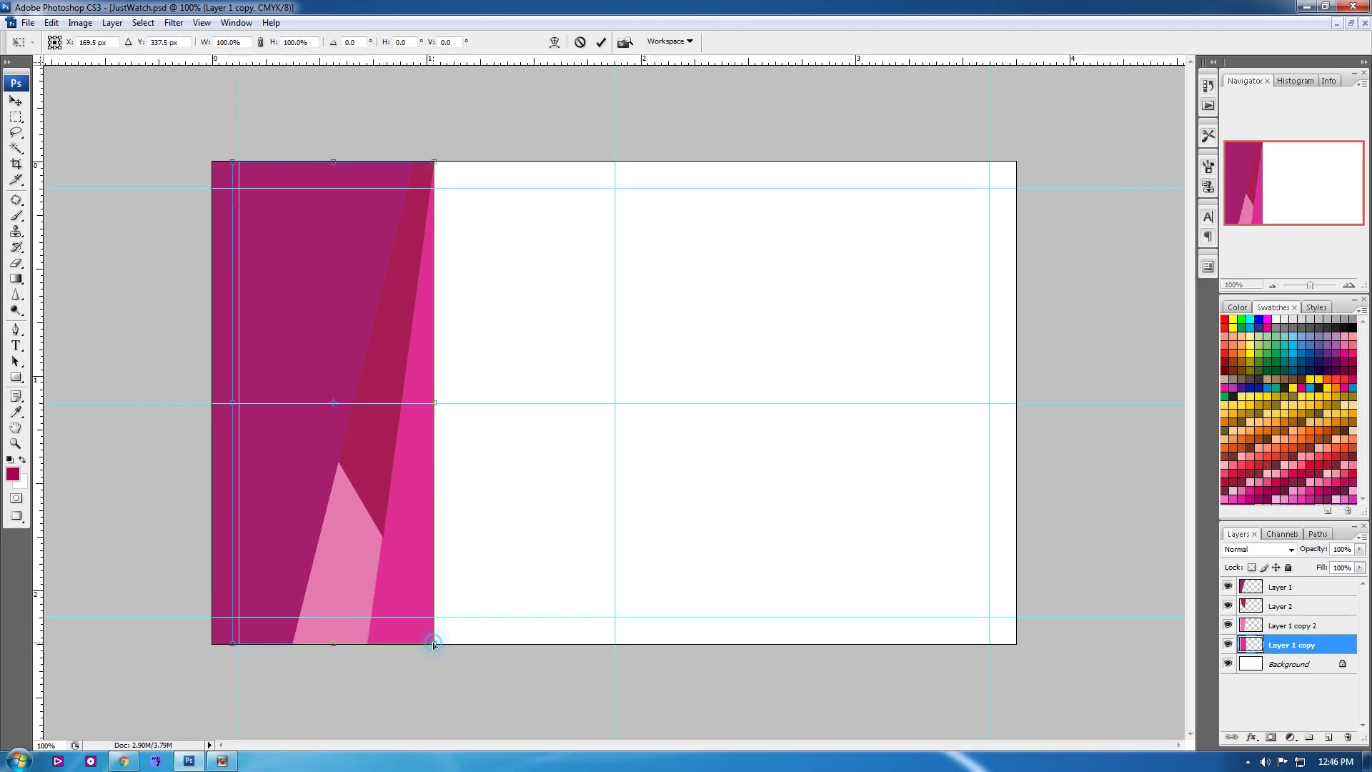
left_click_drag(434, 643, 375, 632)
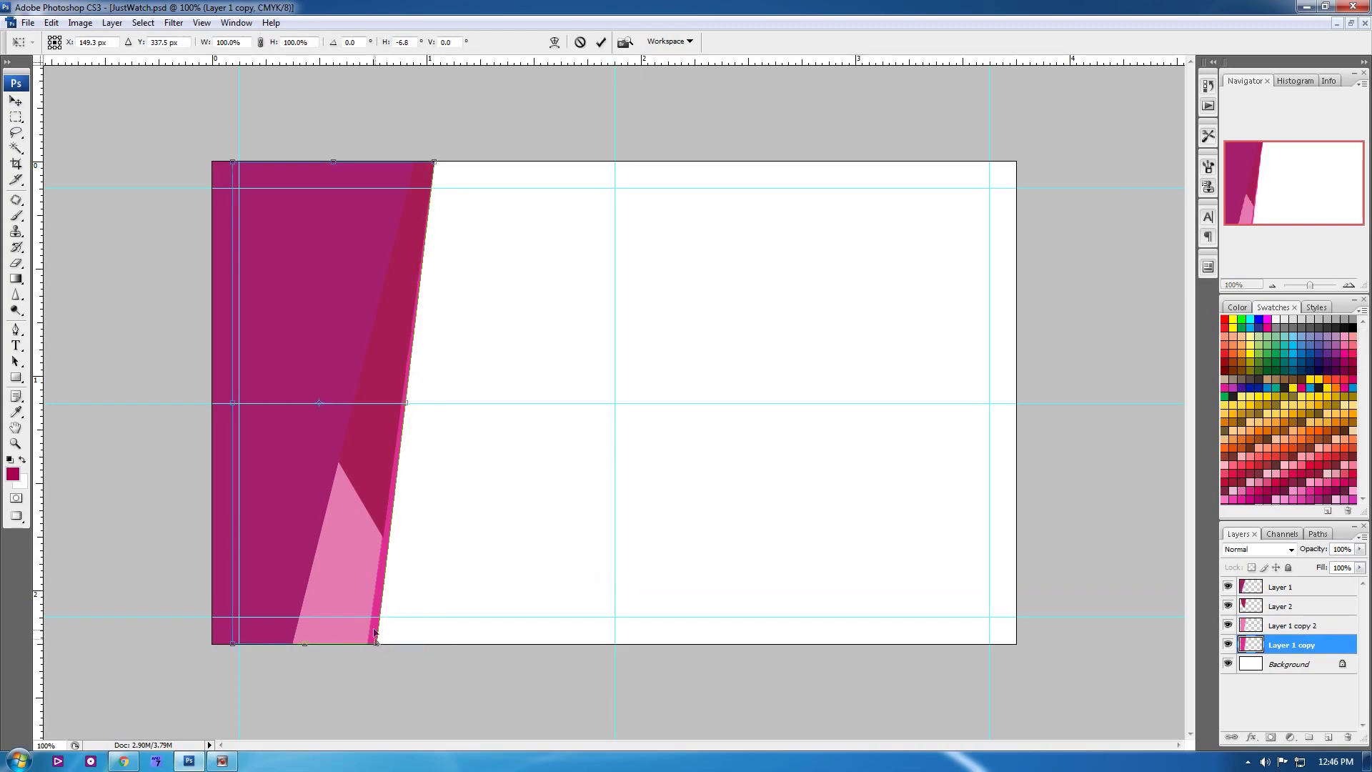
key("Return")
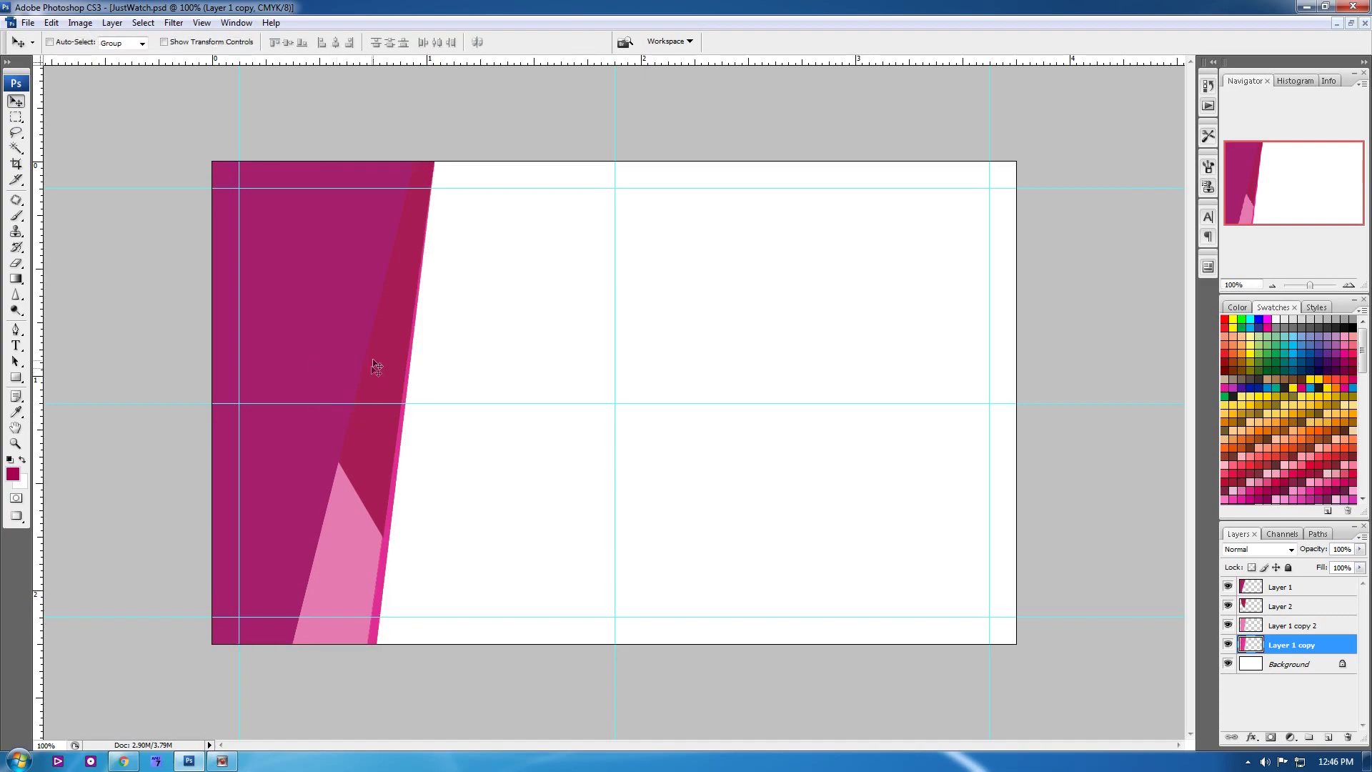
- Skew the dark magenta band's top-right corner inward and load its shape as a selection
left_click(295, 335, "ctrl")
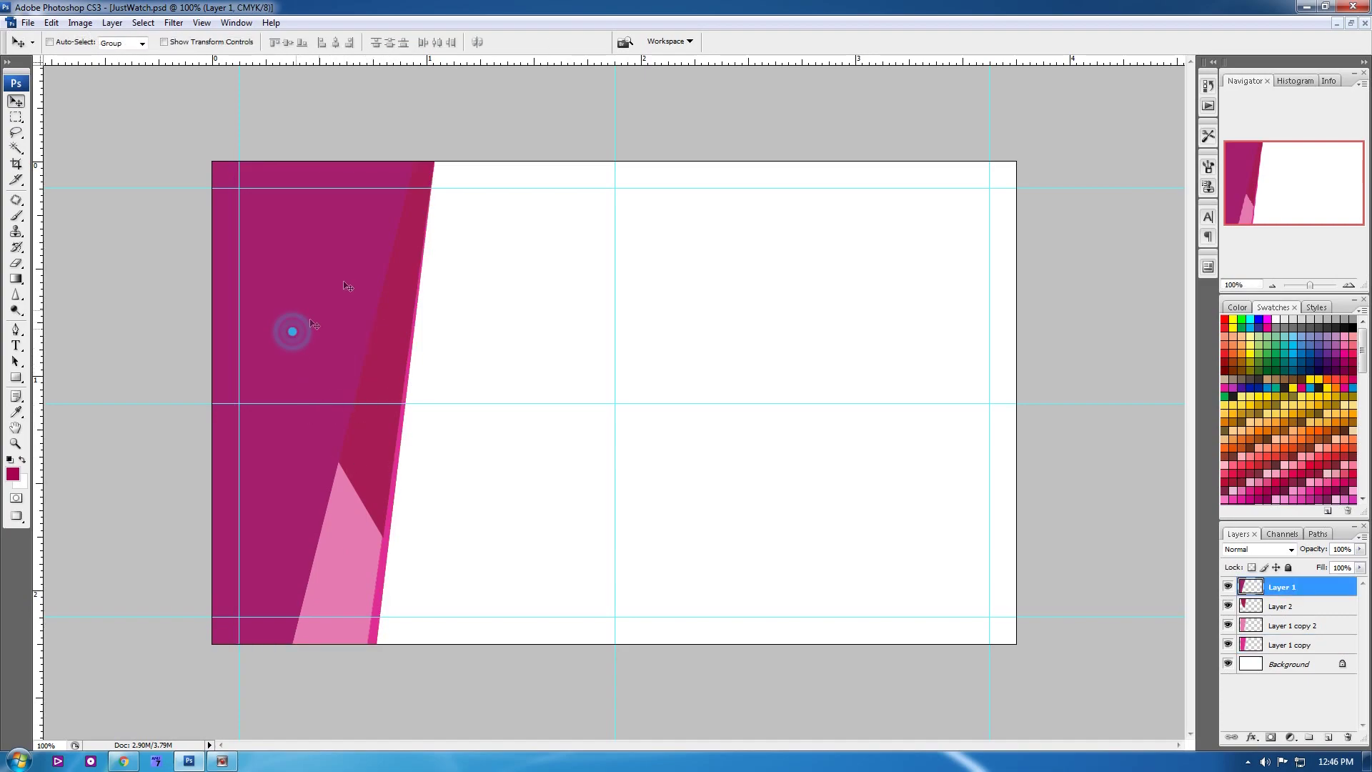
key("ctrl+t")
mouse_move(419, 165)
left_mouse_down()
mouse_move(259, 153)
mouse_move(393, 177)
left_mouse_up()
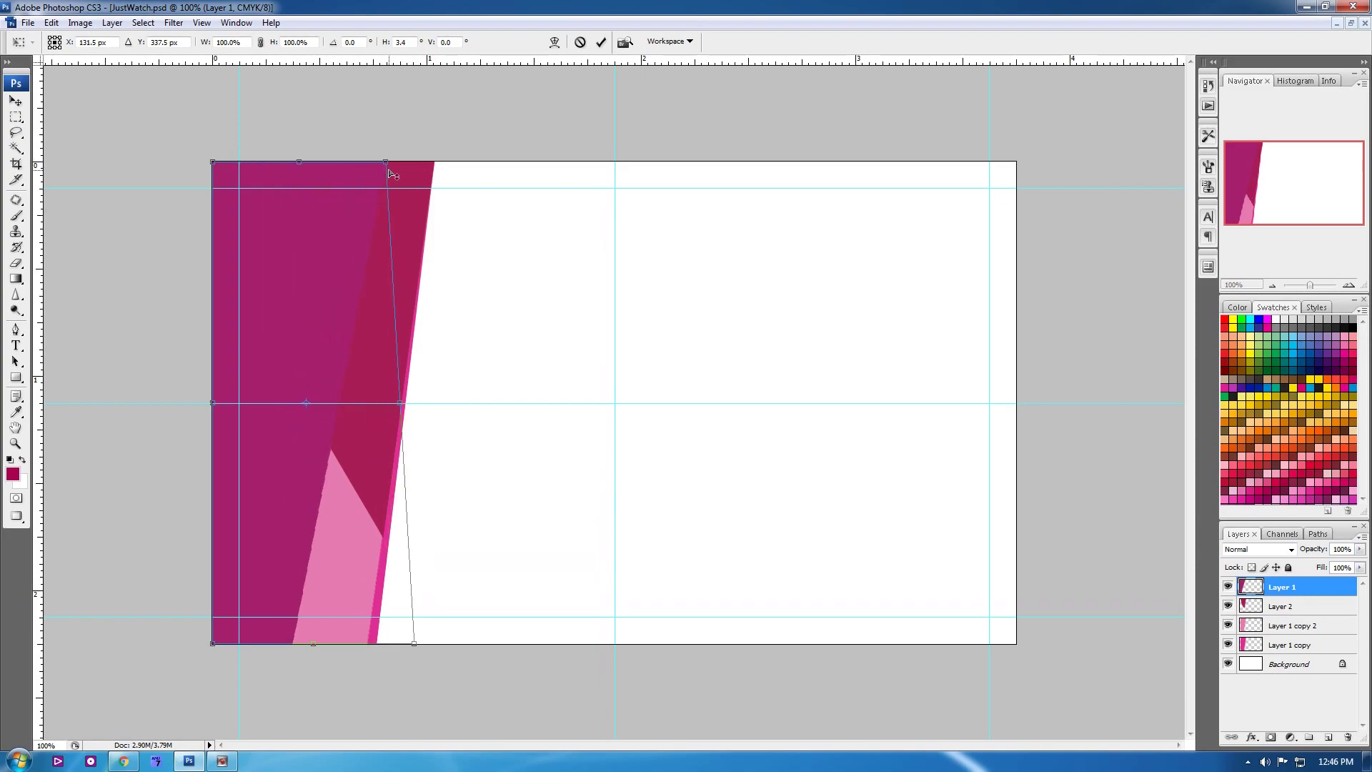
double_click(366, 265)
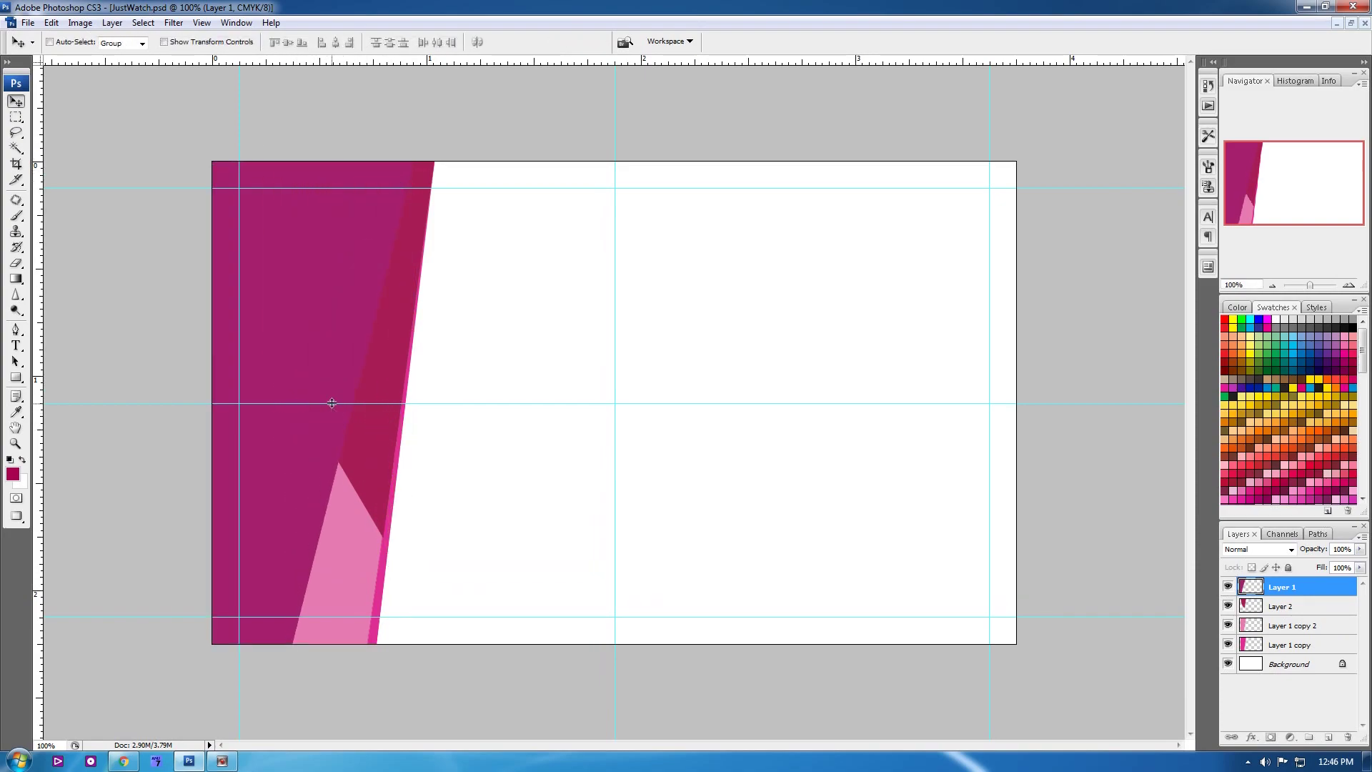
key("alt+s")
- Copy the magenta band to a new layer and squash it into a thin left-edge strip
key("o")
key("Return")
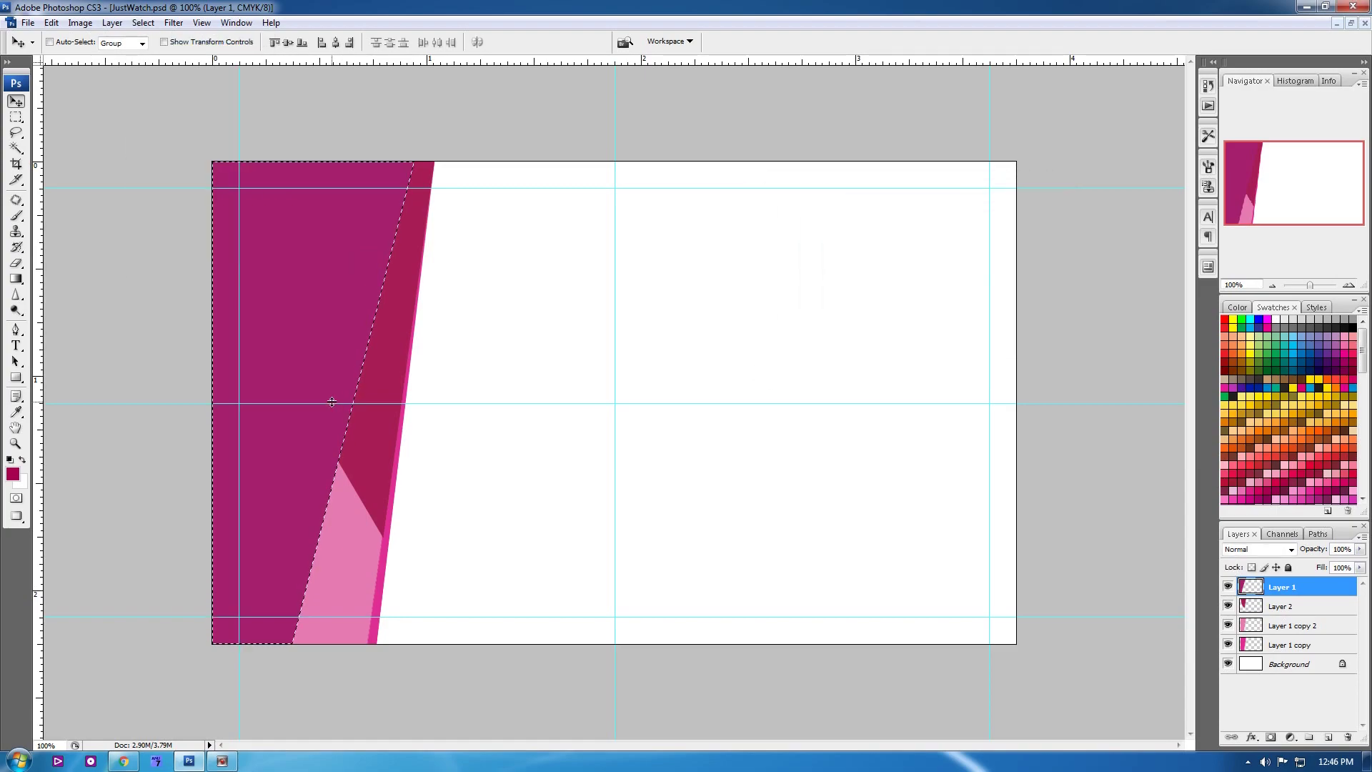
key("ctrl+j")
key("ctrl+t")
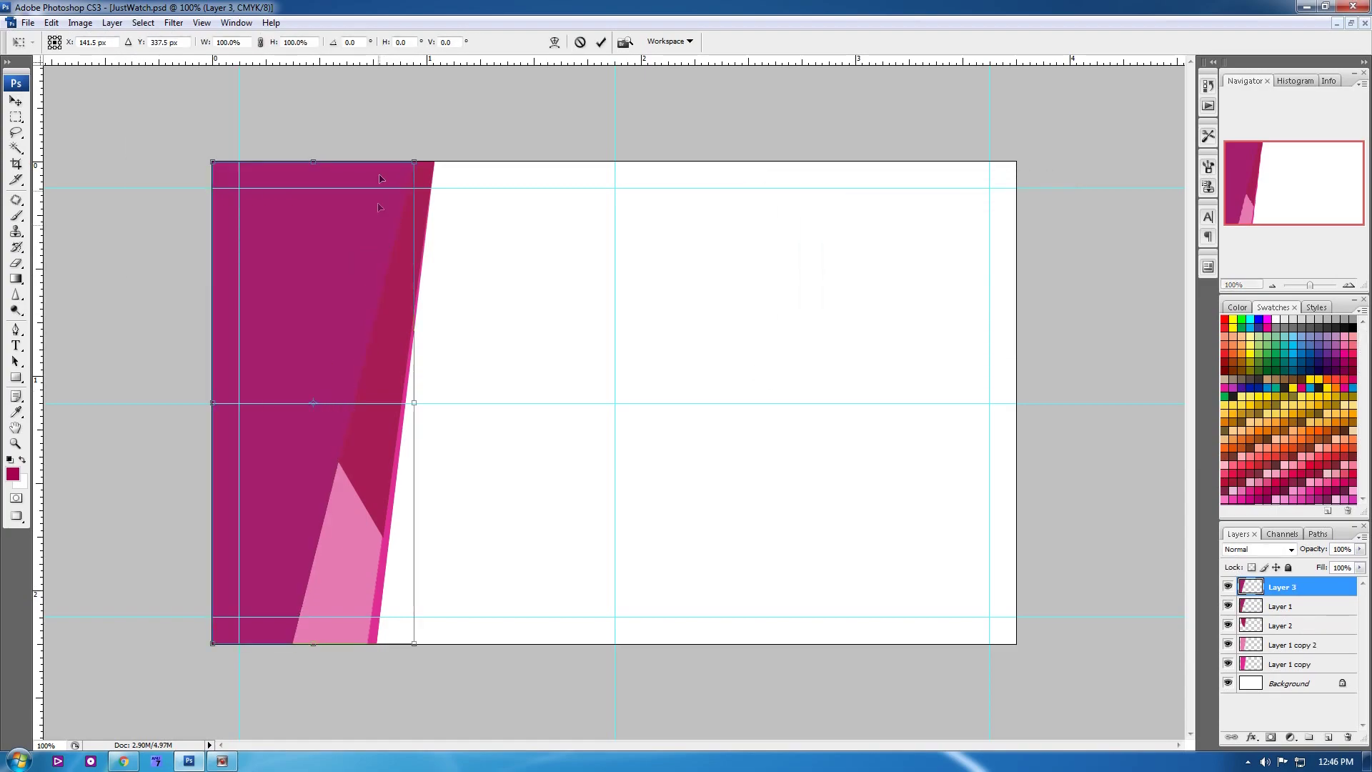
left_click_drag(415, 163, 290, 166)
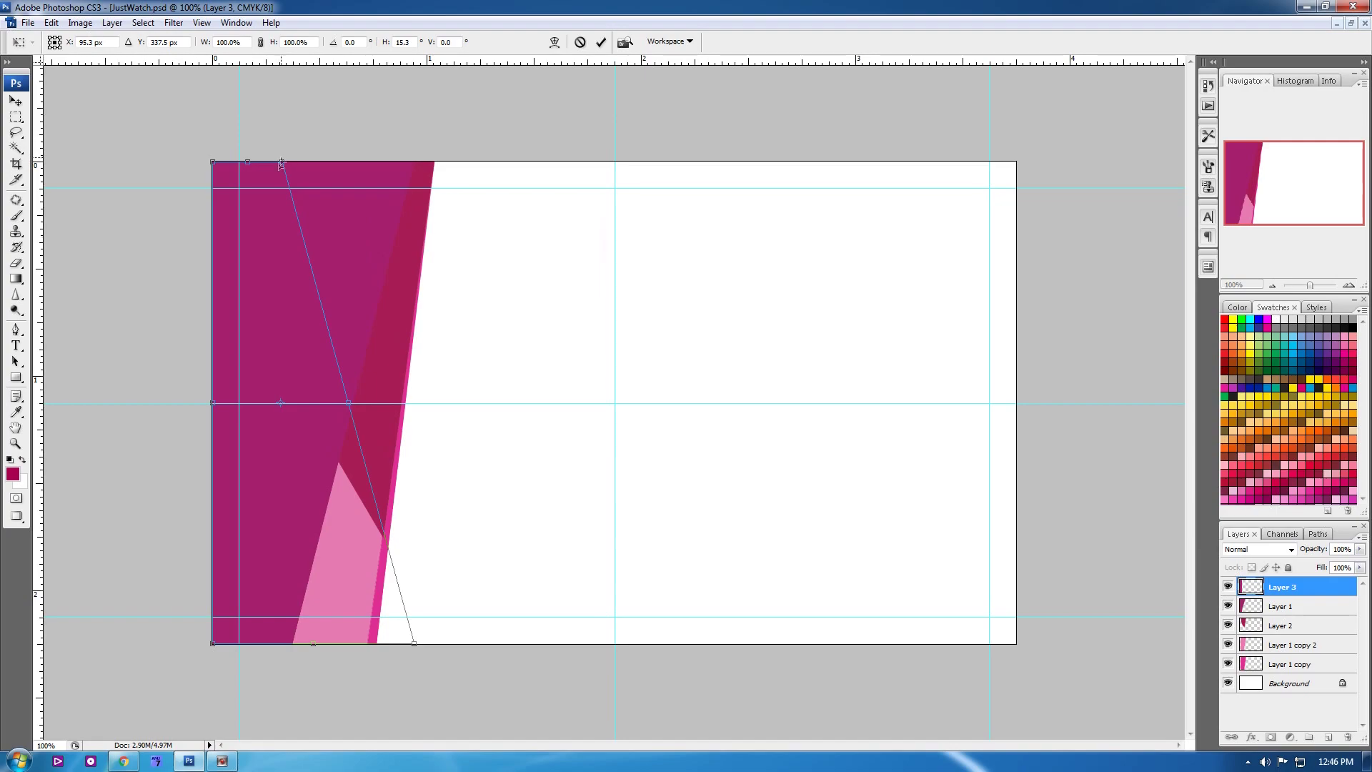
double_click(281, 274)
- Fill the thin strip with a darker magenta and set its blend mode to Soft Light
key("alt+s")
key("o")
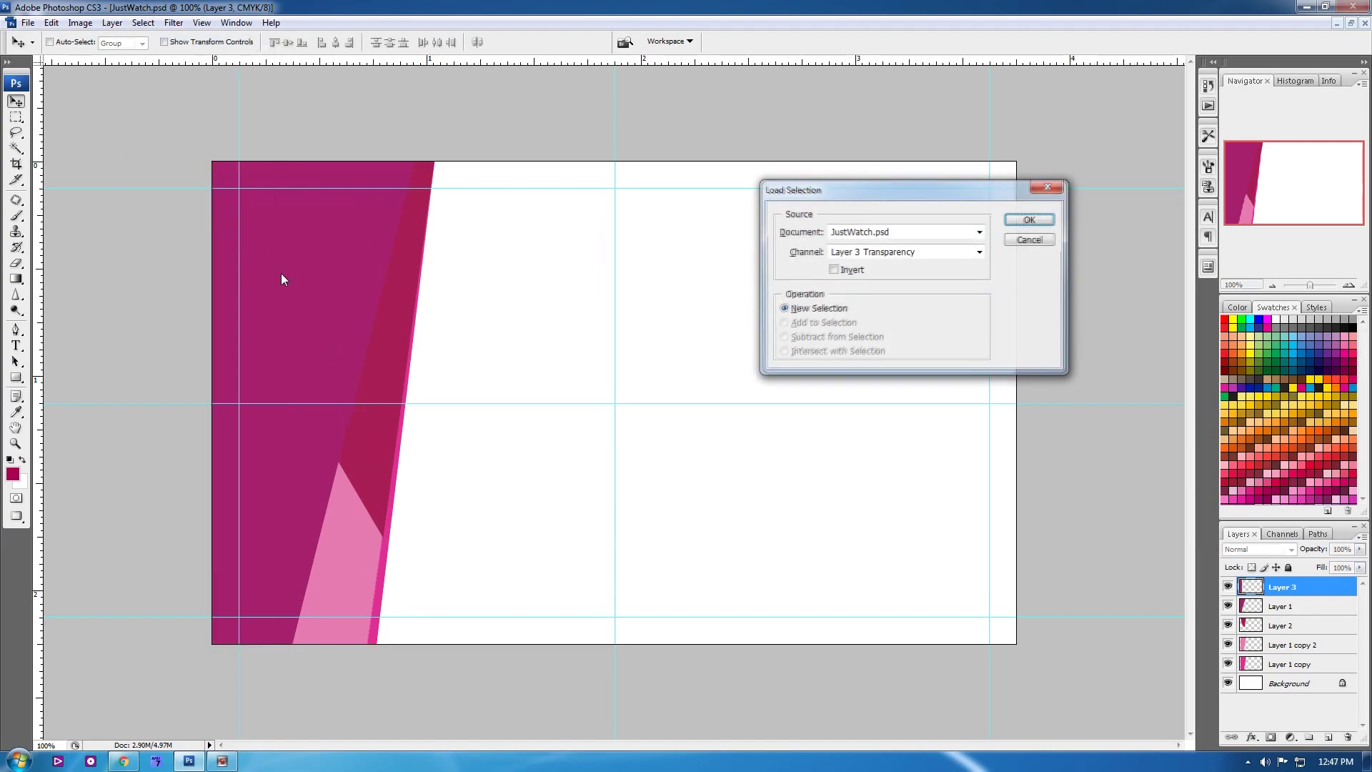
key("Return")
key("i")
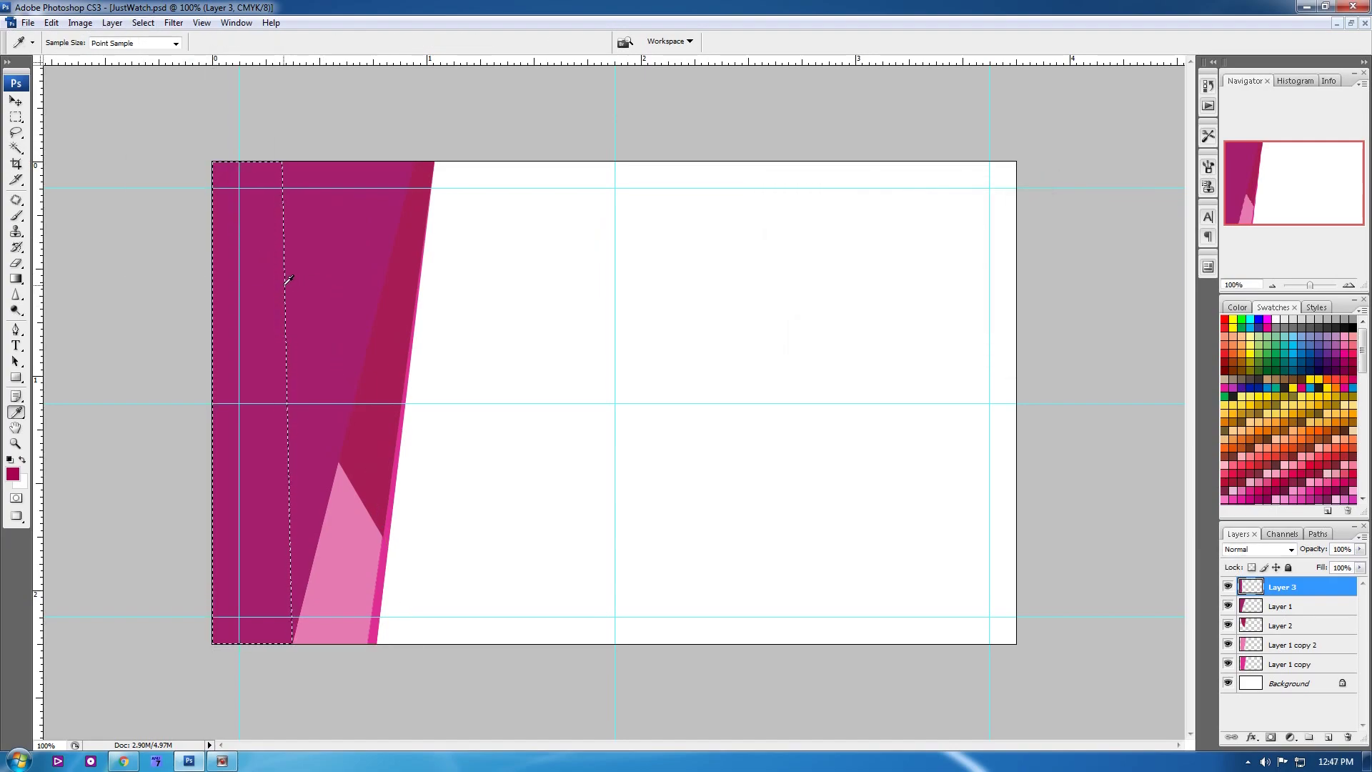
left_click(13, 473)
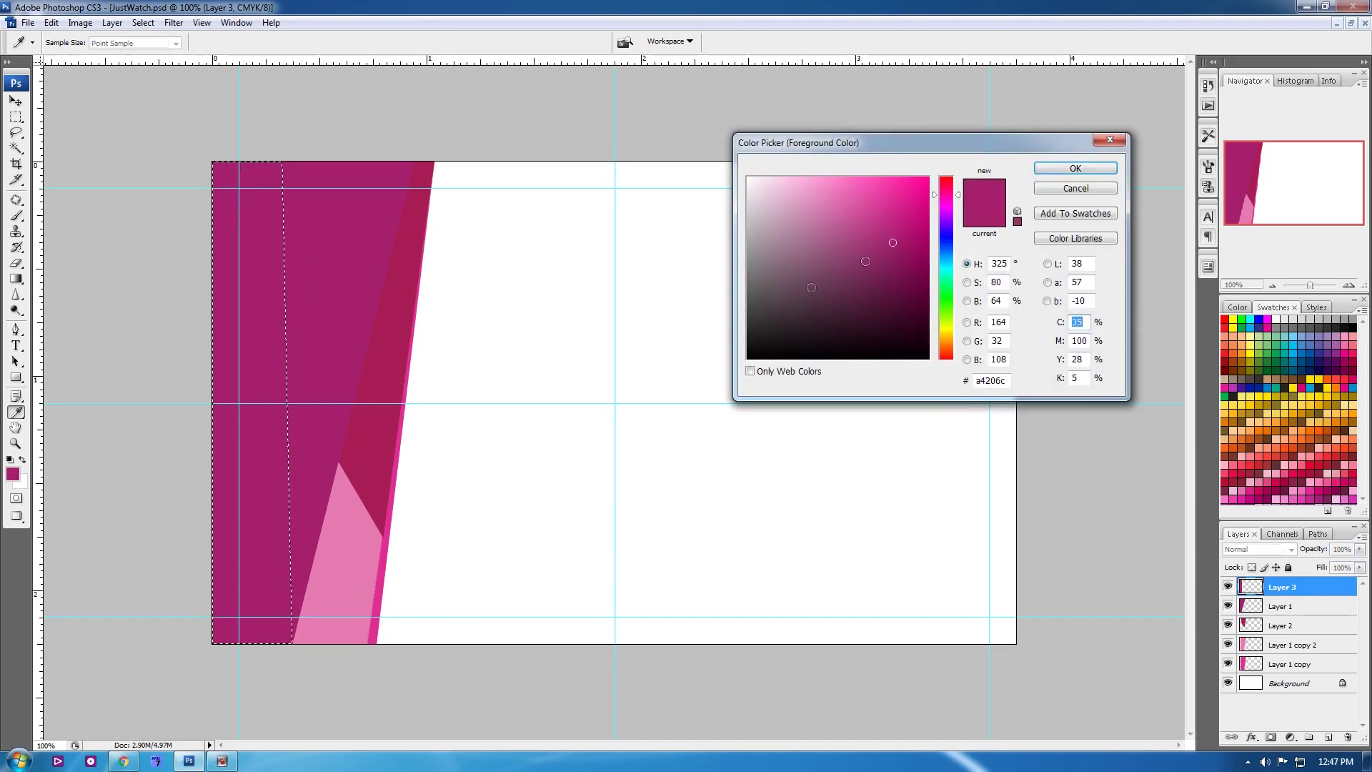
left_click(921, 270)
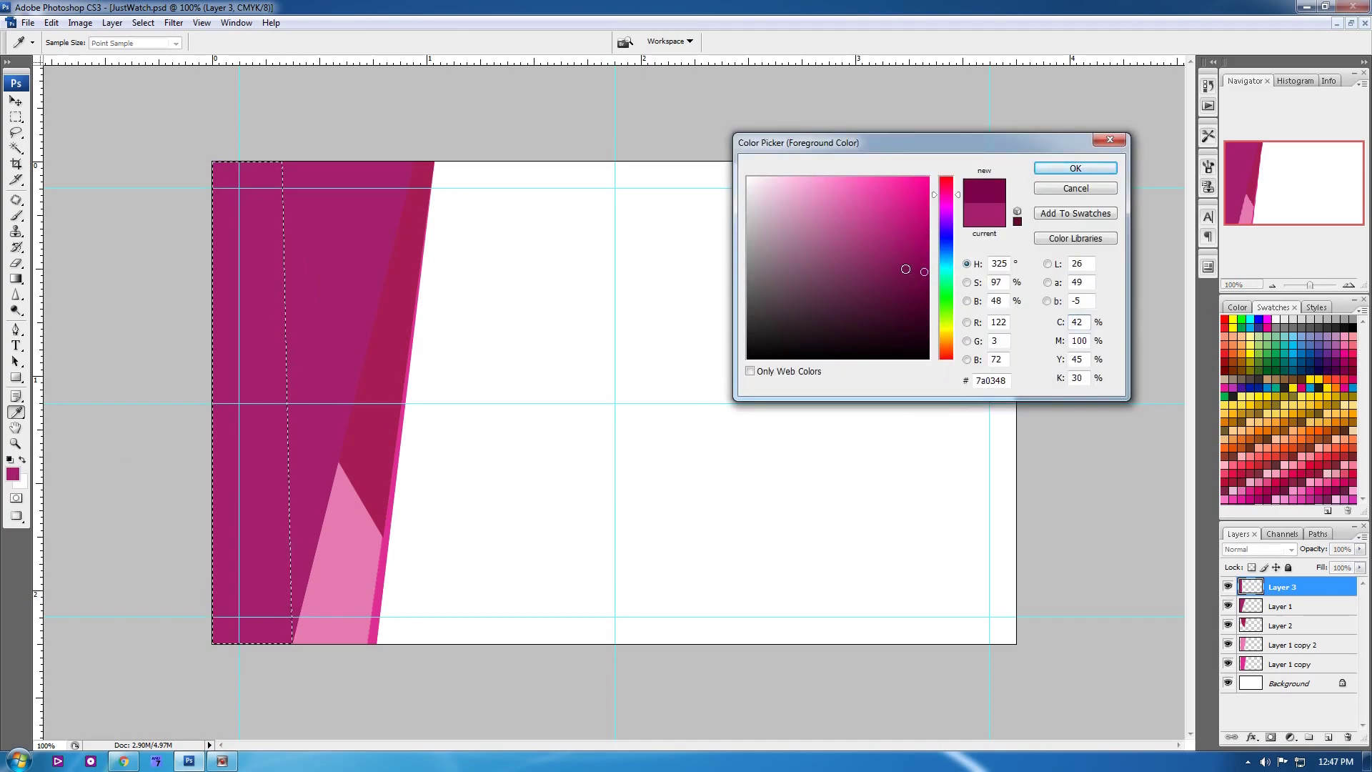
key("Return")
key("alt+BackSpace")
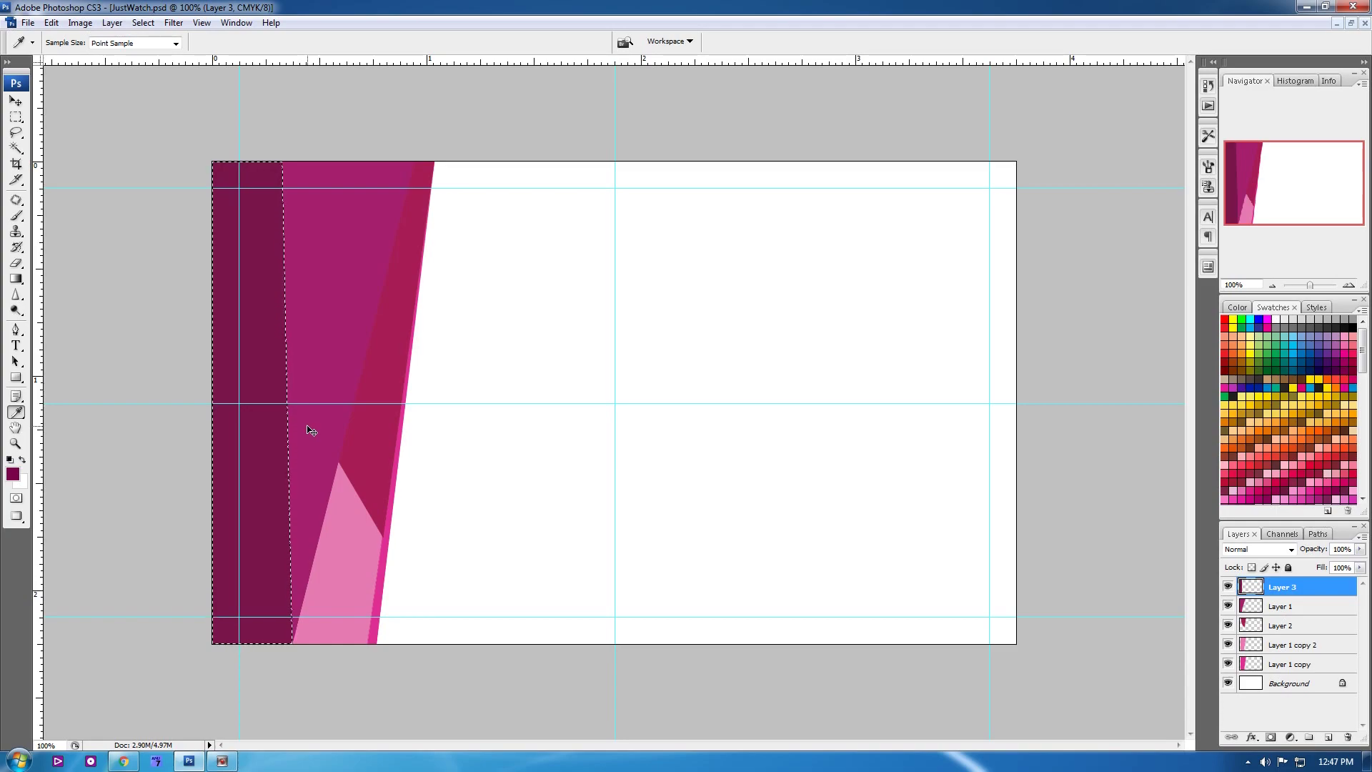
key("shift+alt+f")
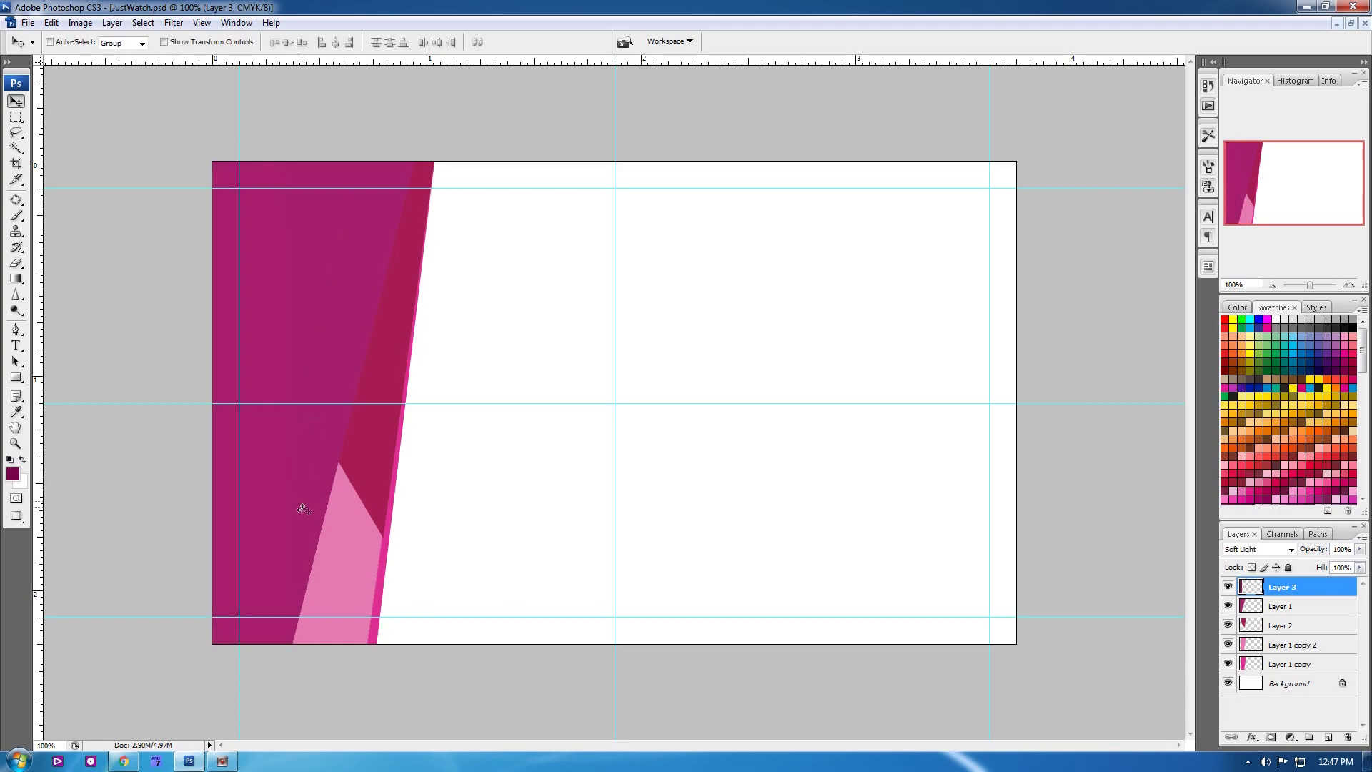
- Refill the wide left band on Layer 1 with a darker plum based on its magenta
key("v")
left_click(323, 326, "ctrl")
key("alt+s")
key("o")
key("Return")
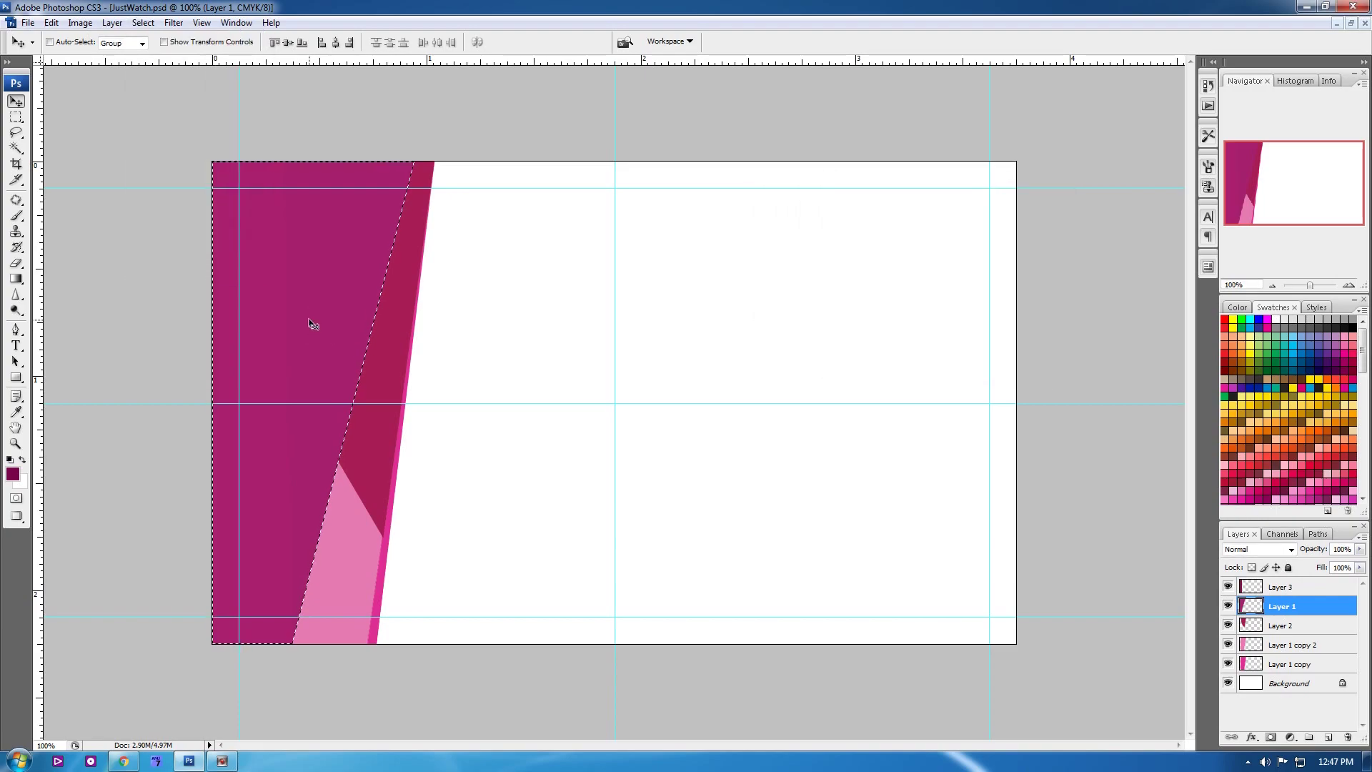
key("i")
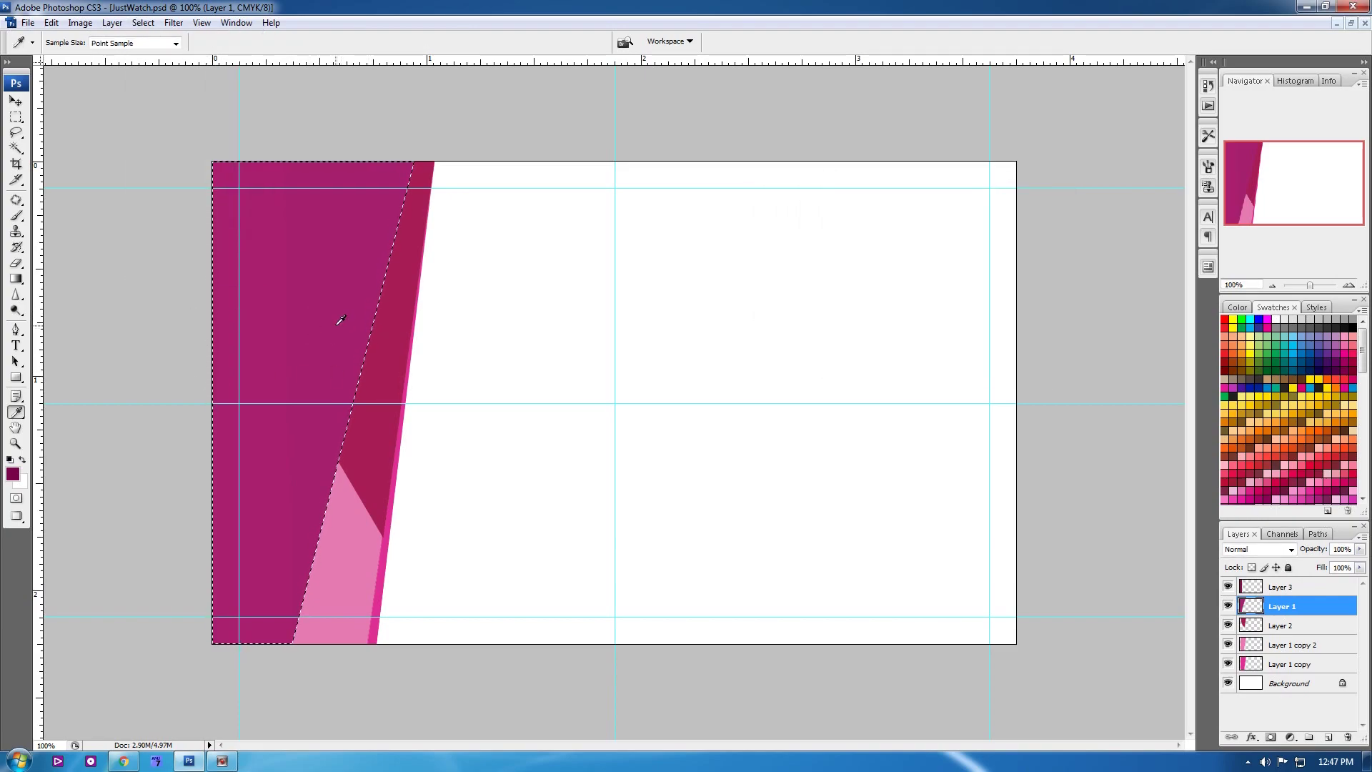
left_click(340, 321)
left_click(12, 474)
left_click(915, 274)
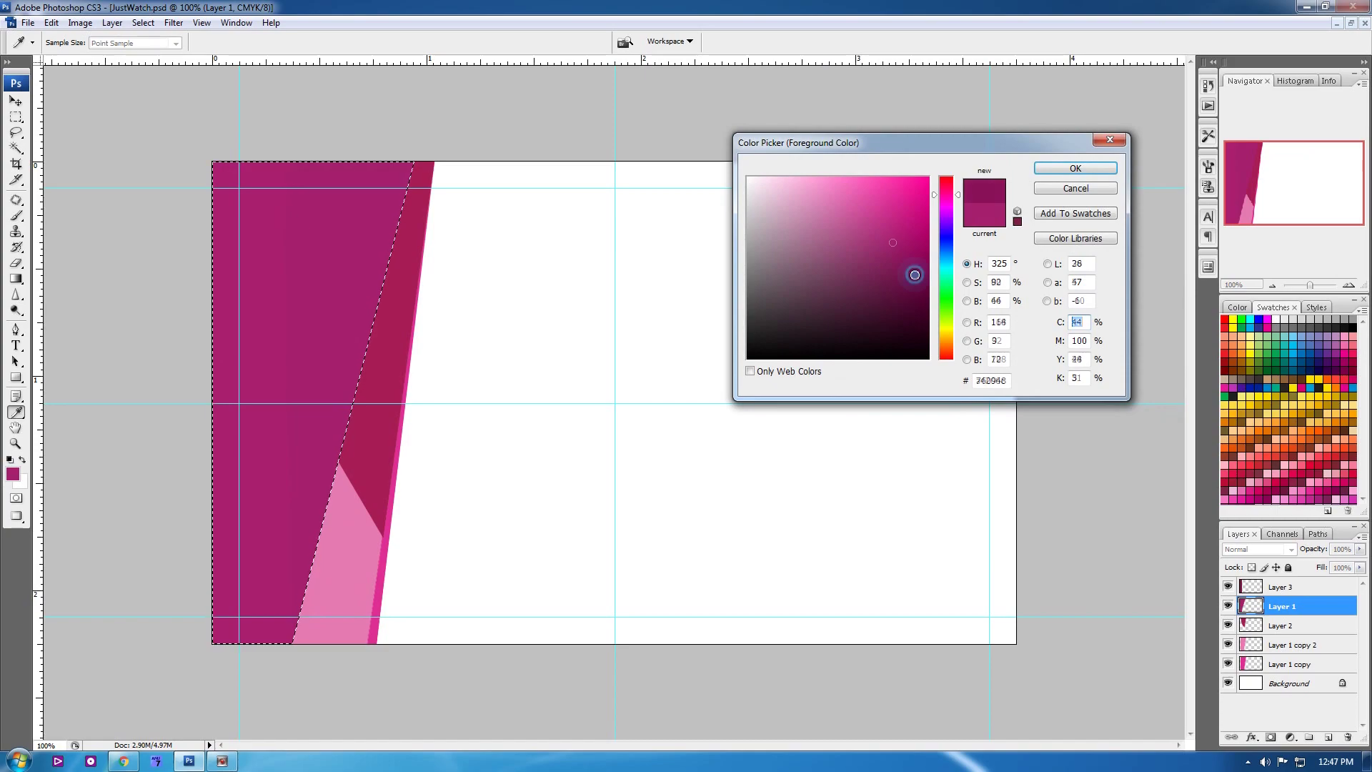
key("Return")
key("alt+BackSpace")
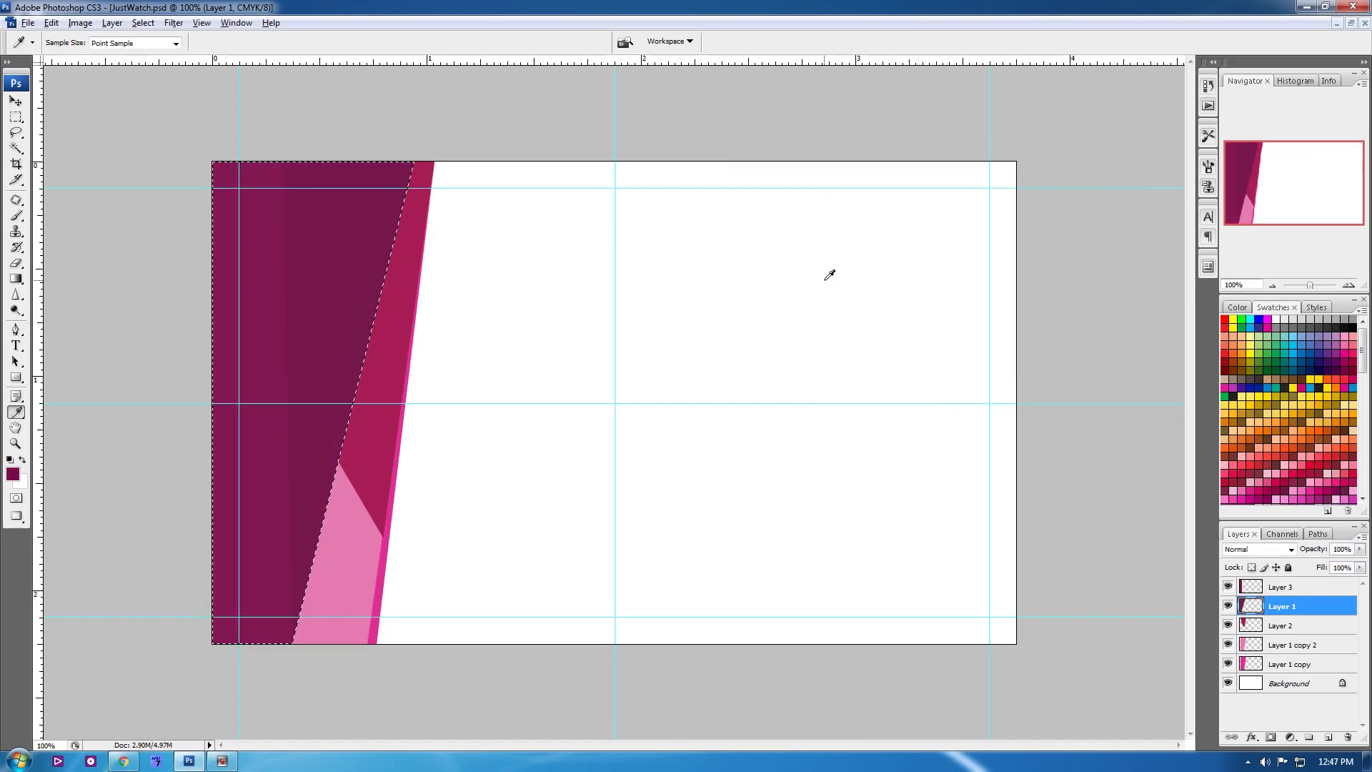
key("ctrl+d")
- Try the Color blend mode on the narrow strip's layer, then return it to Normal
key("v")
left_click(262, 388, "ctrl")
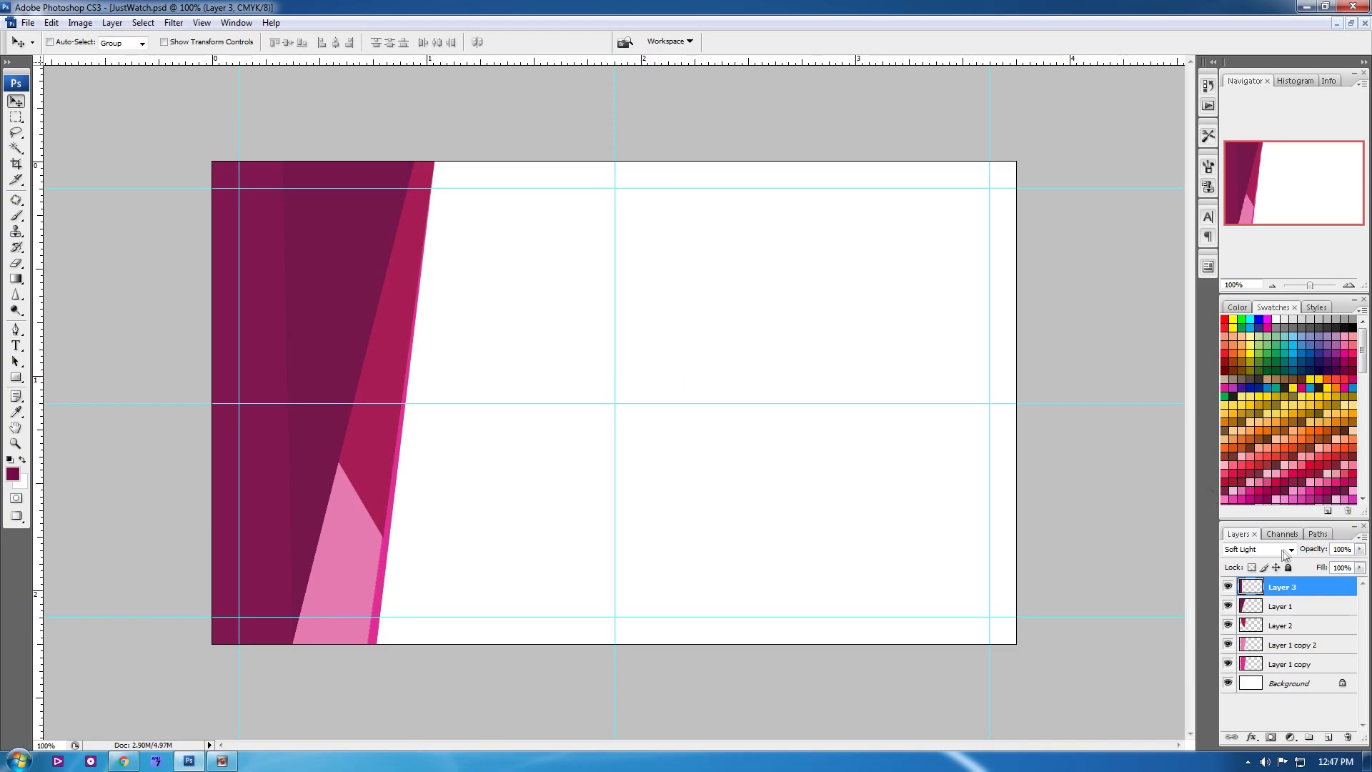
scroll(1292, 556, "up", 8)
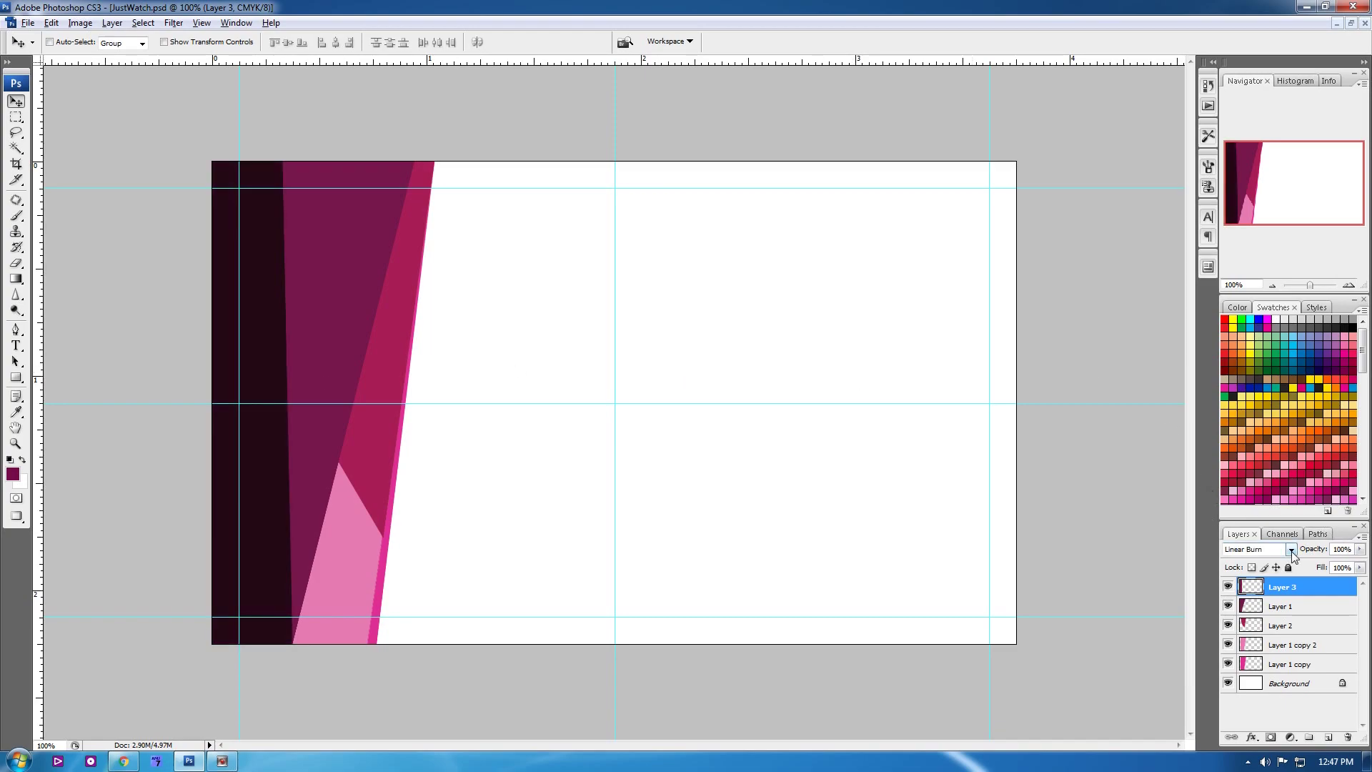
scroll(1292, 556, "down", 2)
scroll(1292, 556, "down", 2)
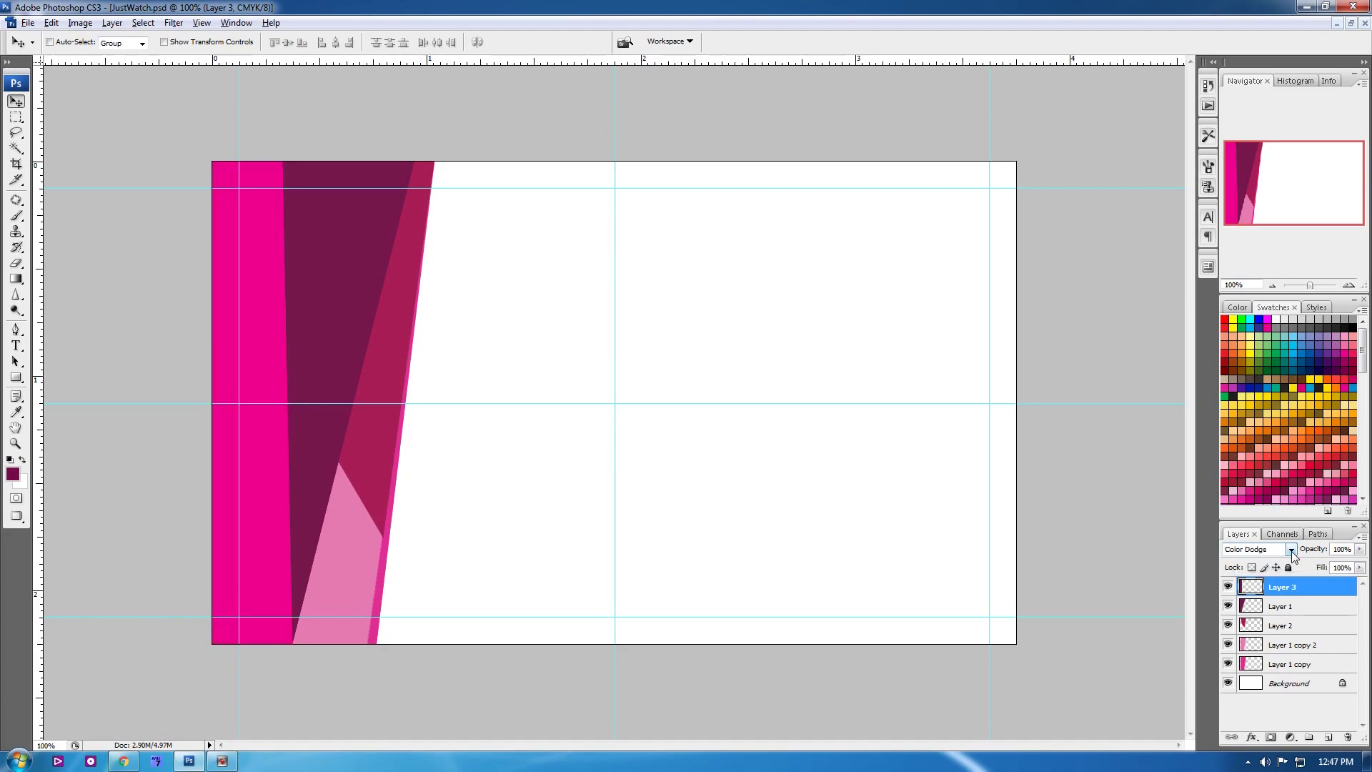
scroll(1292, 556, "down", 4)
left_click(1292, 551)
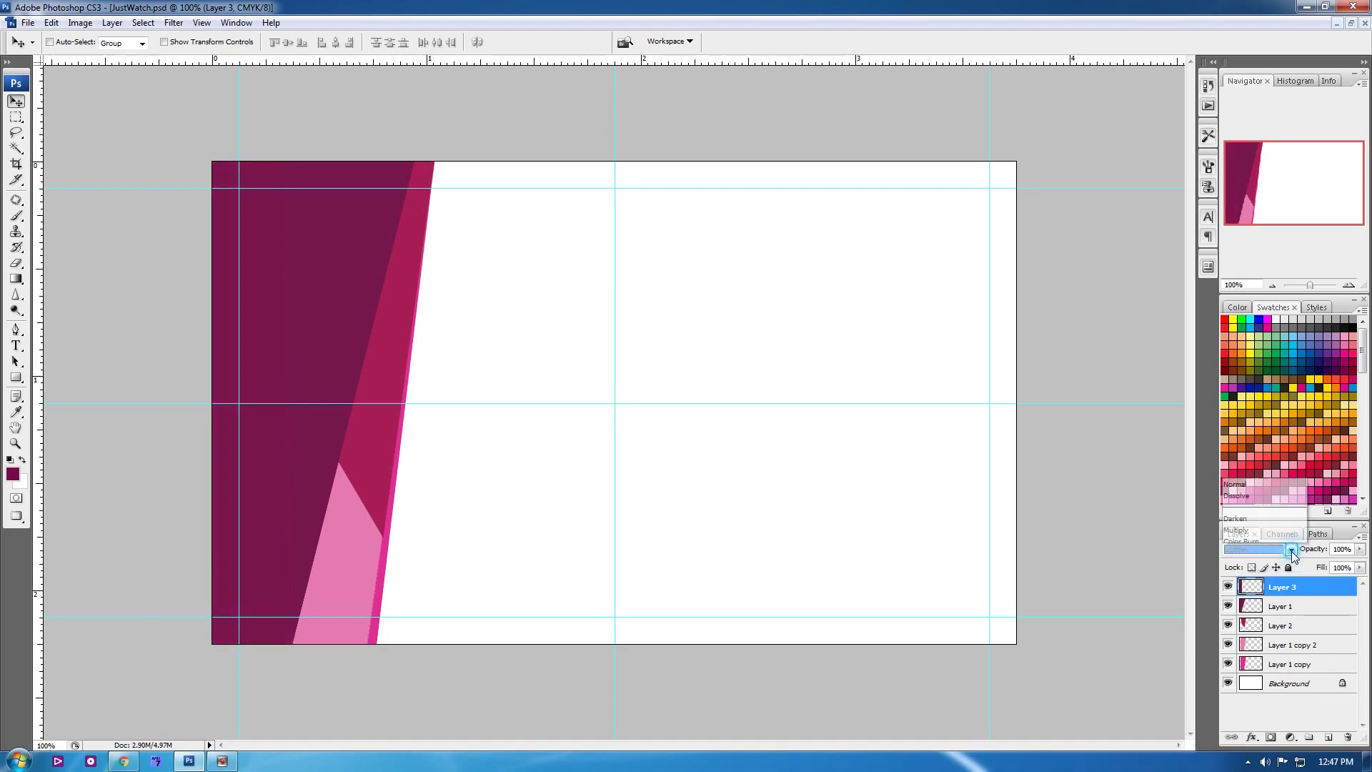
left_click(1272, 525)
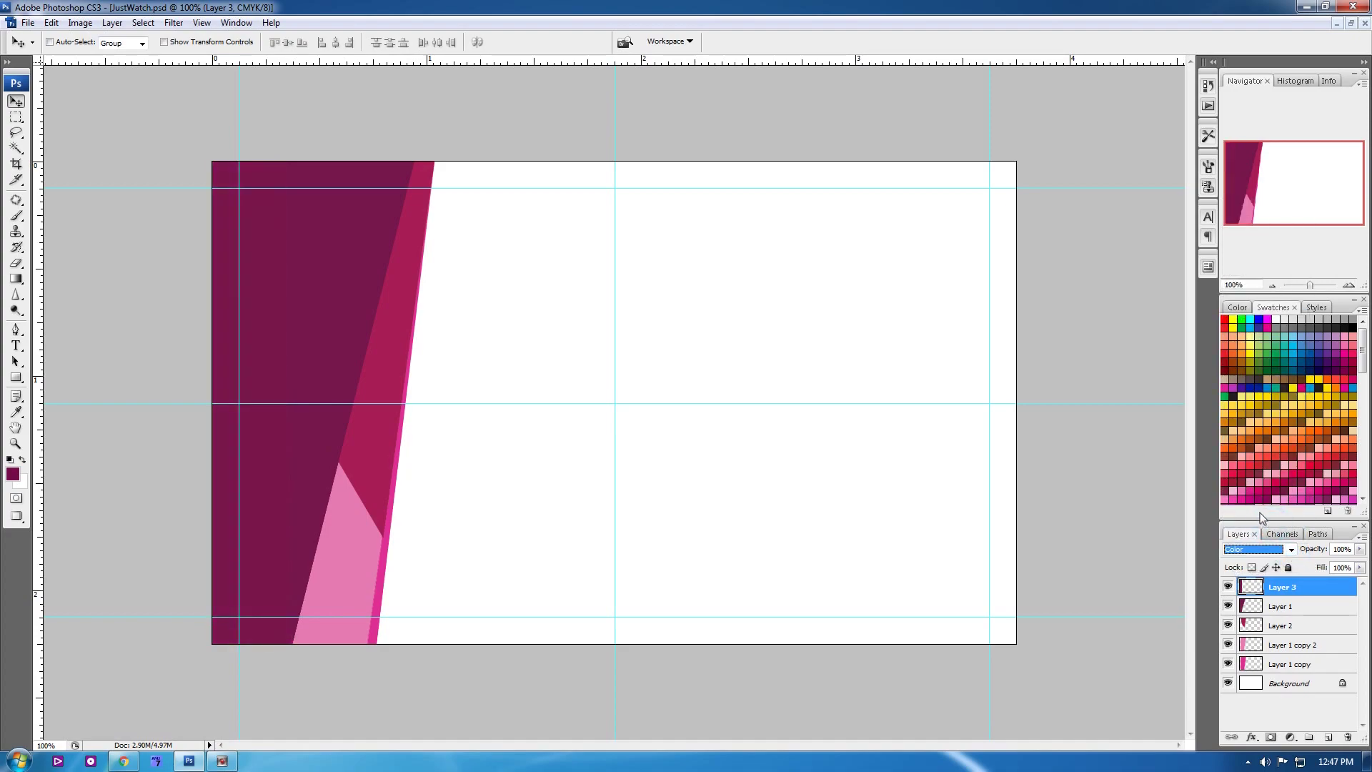
scroll(1251, 505, "up", 8)
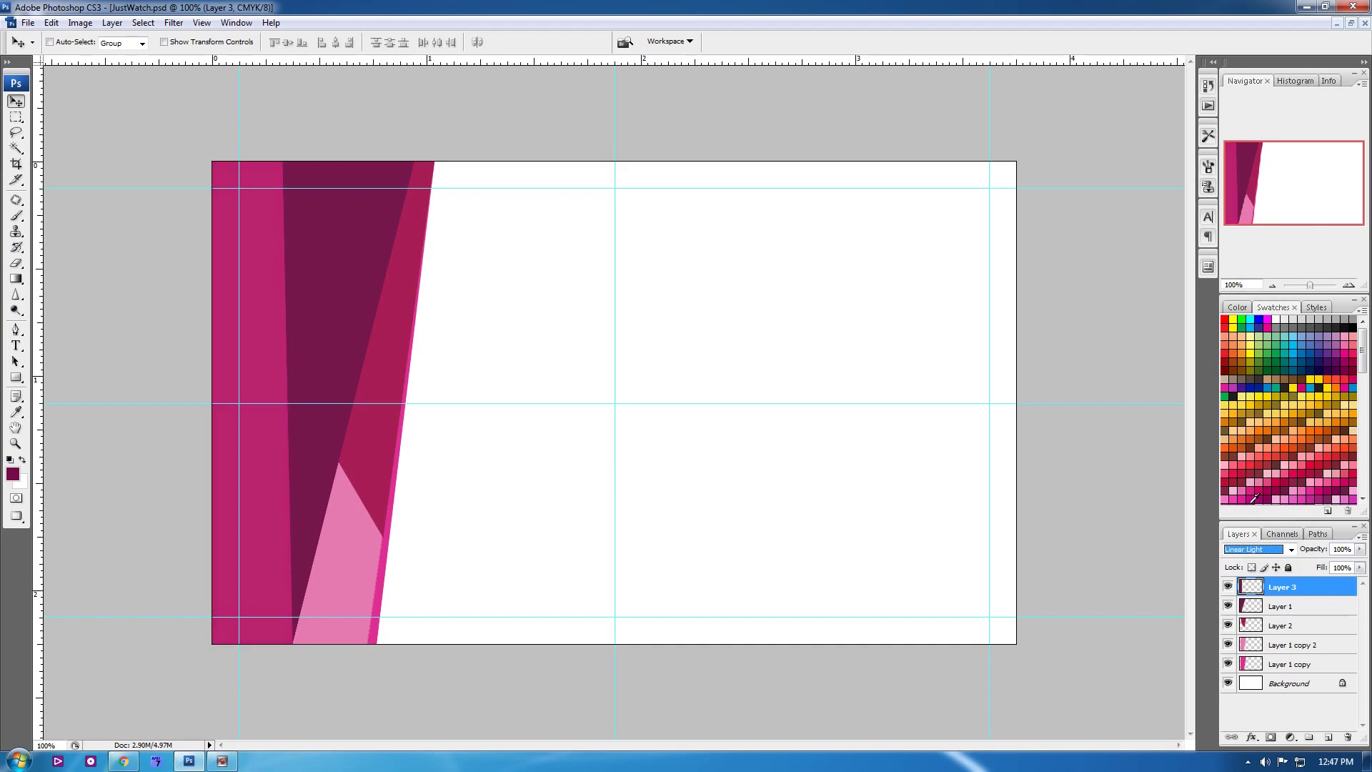
left_click(1291, 549)
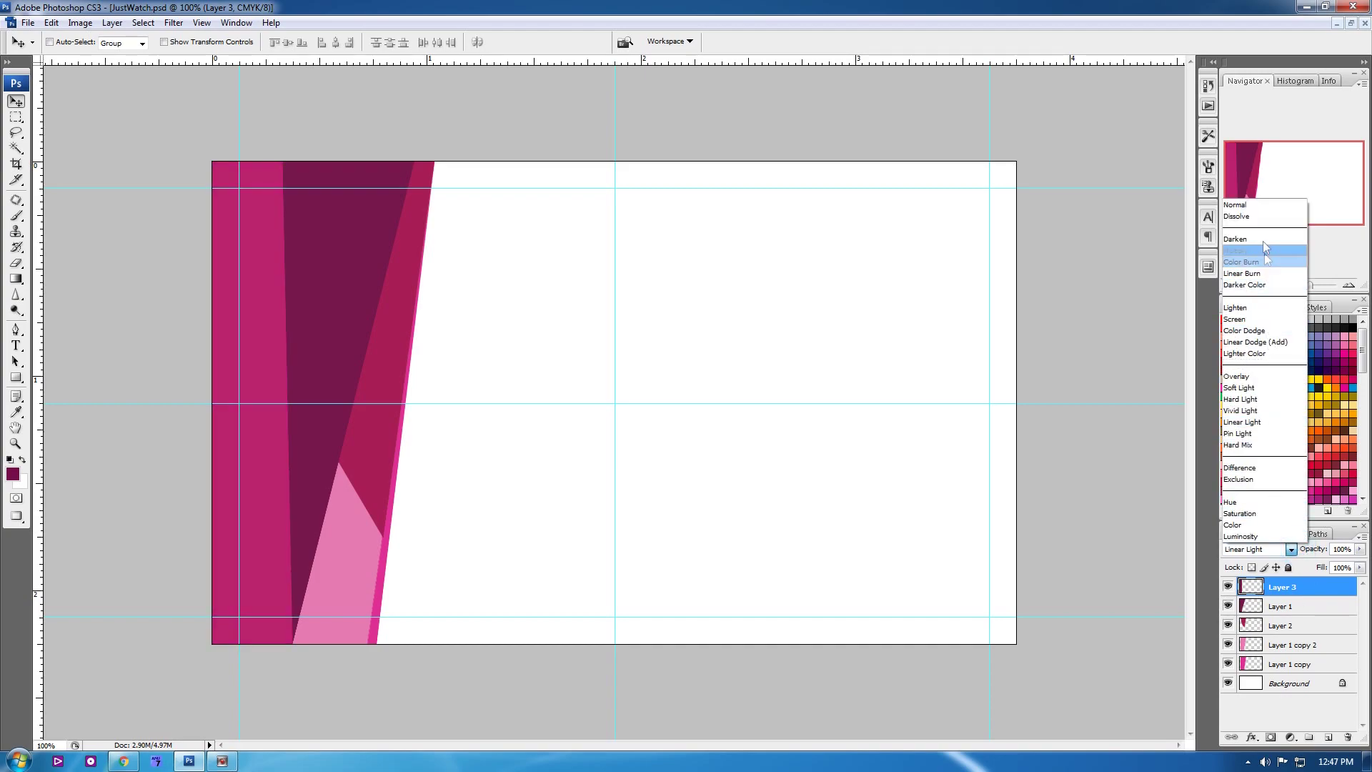
left_click(1259, 205)
- Slant the narrow strip's bottom-right edge inward with Free Transform
key("alt+s")
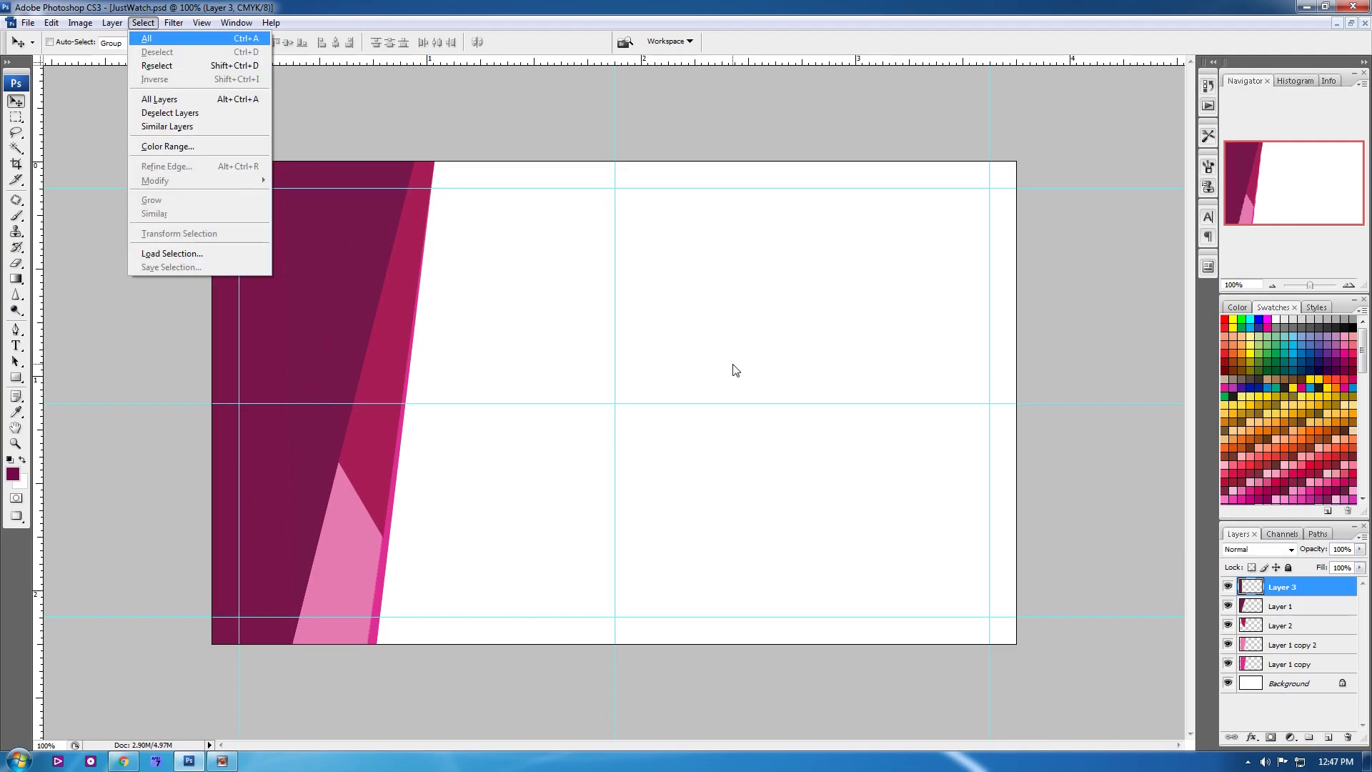
key("Escape")
key("ctrl+t")
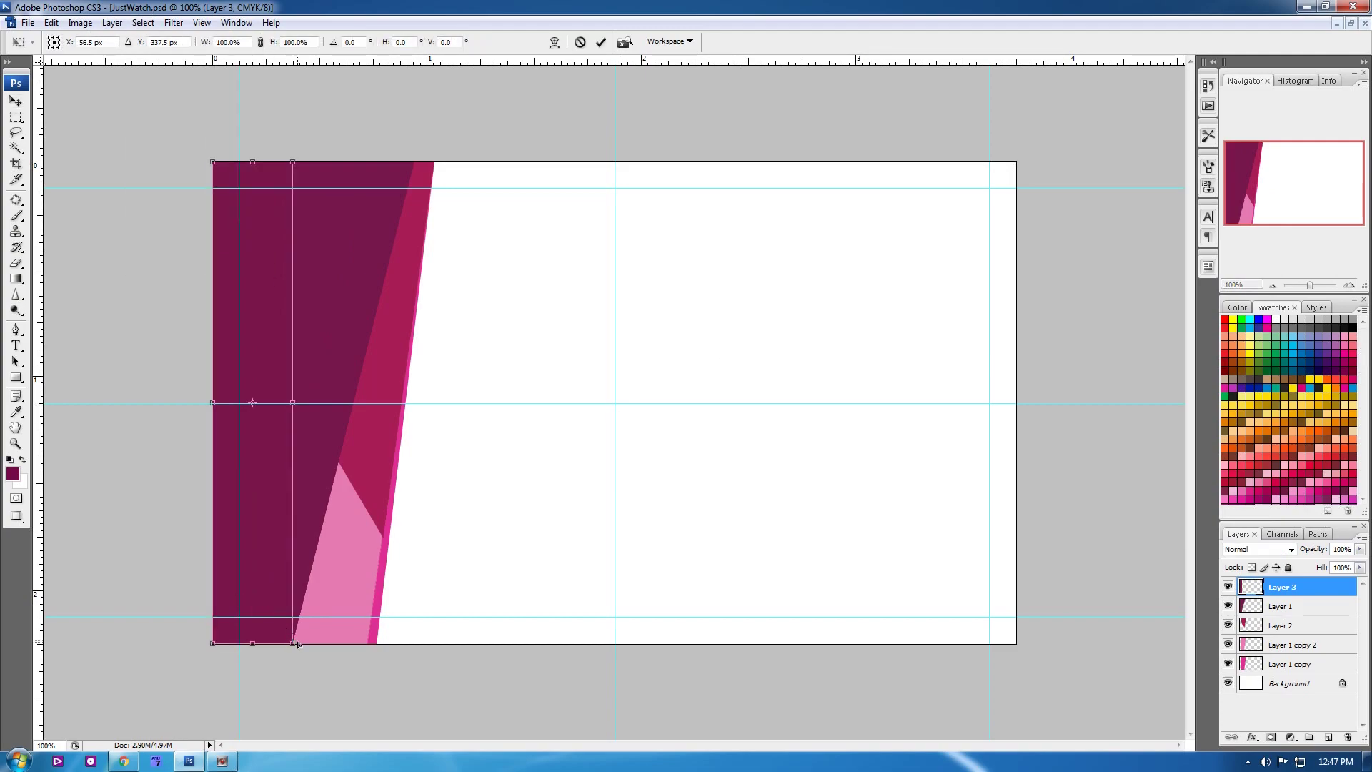
left_click_drag(293, 643, 235, 643)
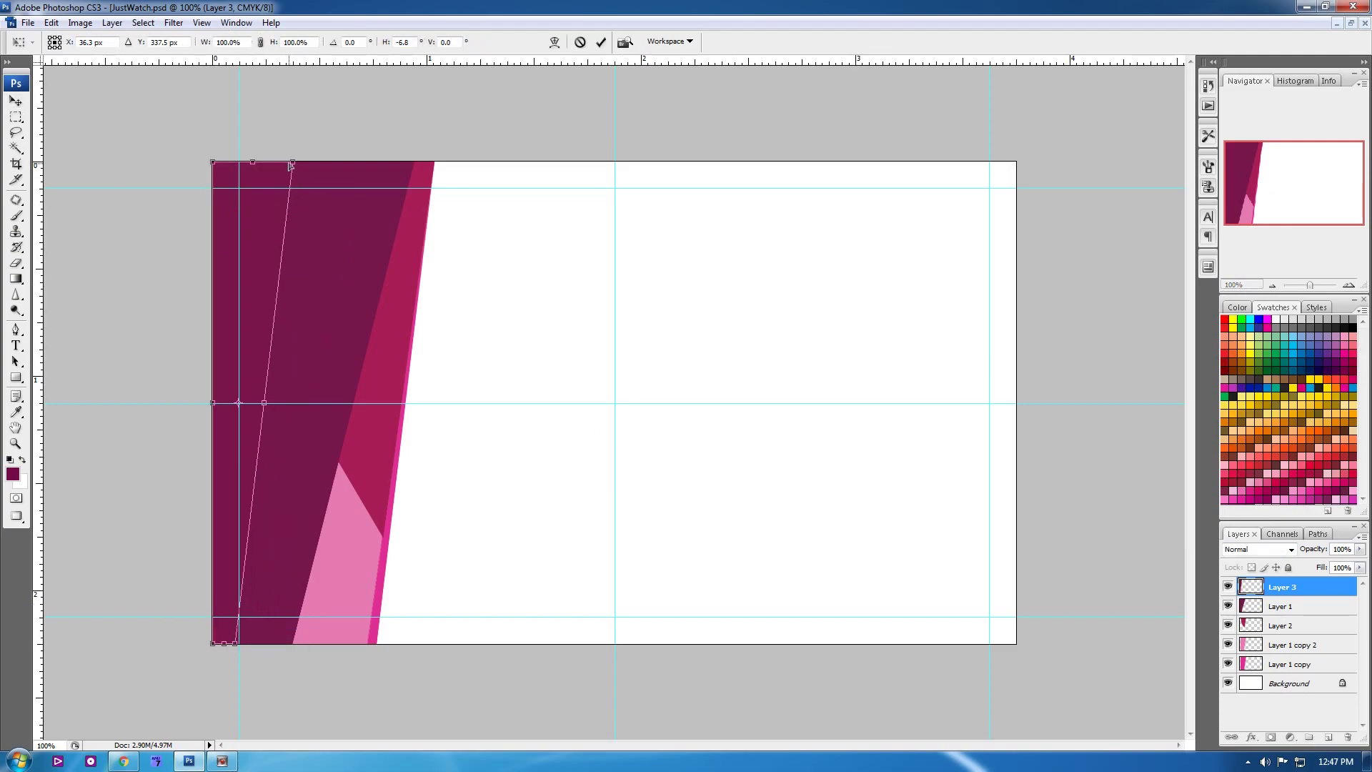
- Widen the strip's top to the right, commit the slant, and load the strip as a selection
left_click_drag(292, 164, 347, 165)
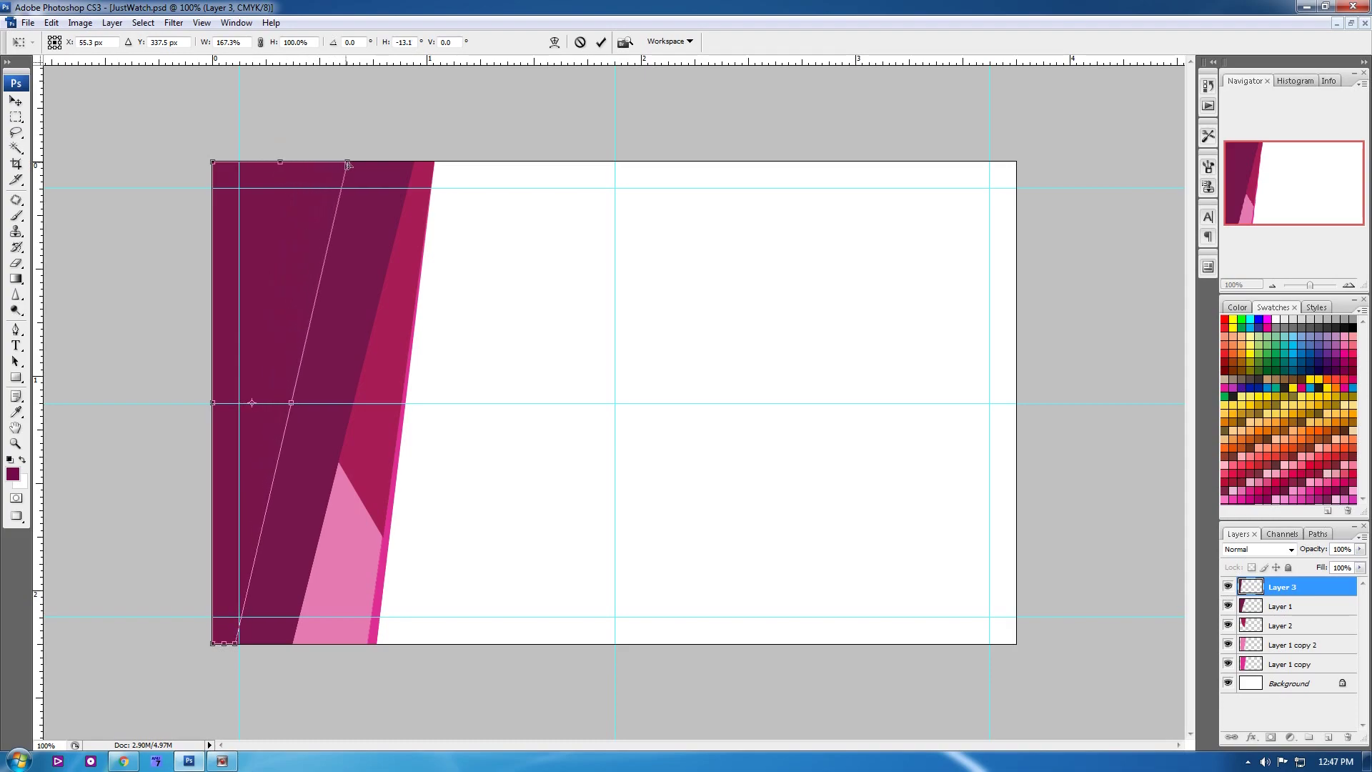
key("Return")
key("alt+s")
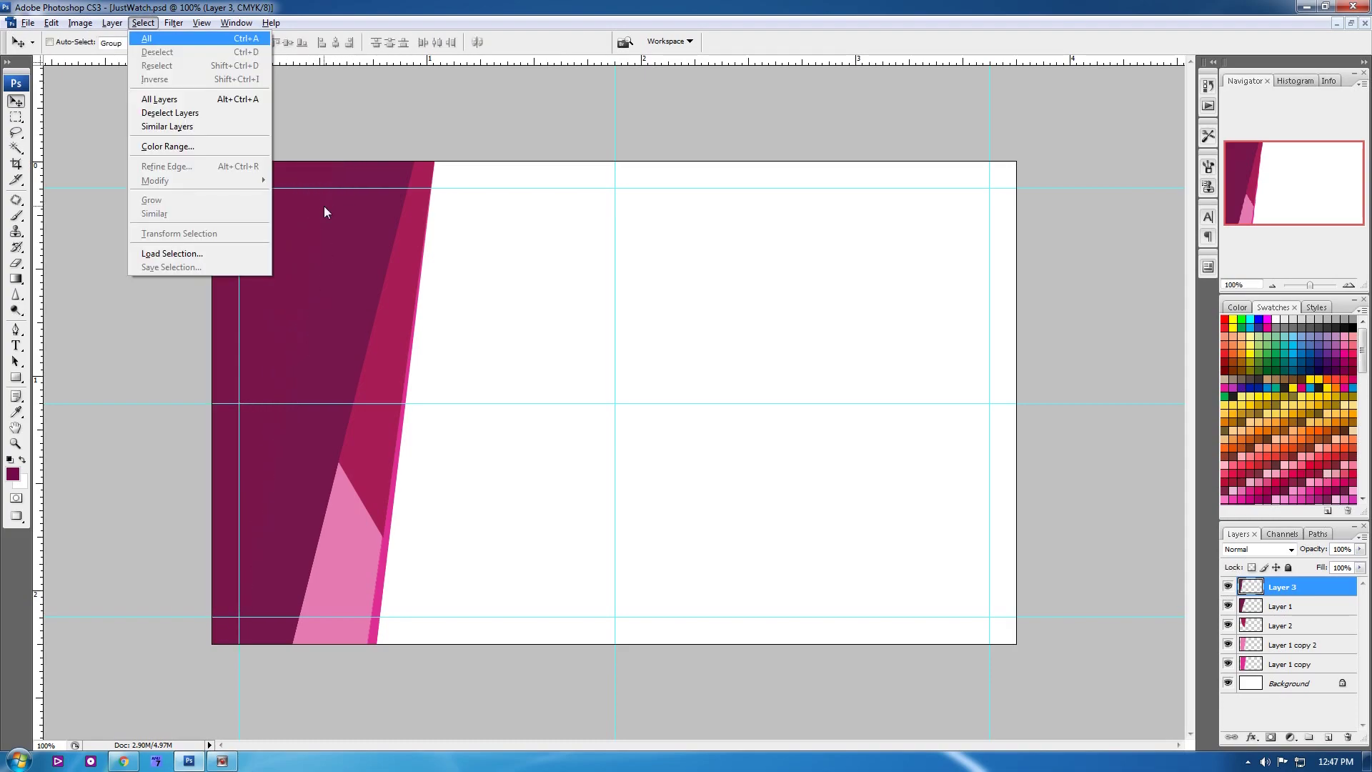
key("o")
key("Return")
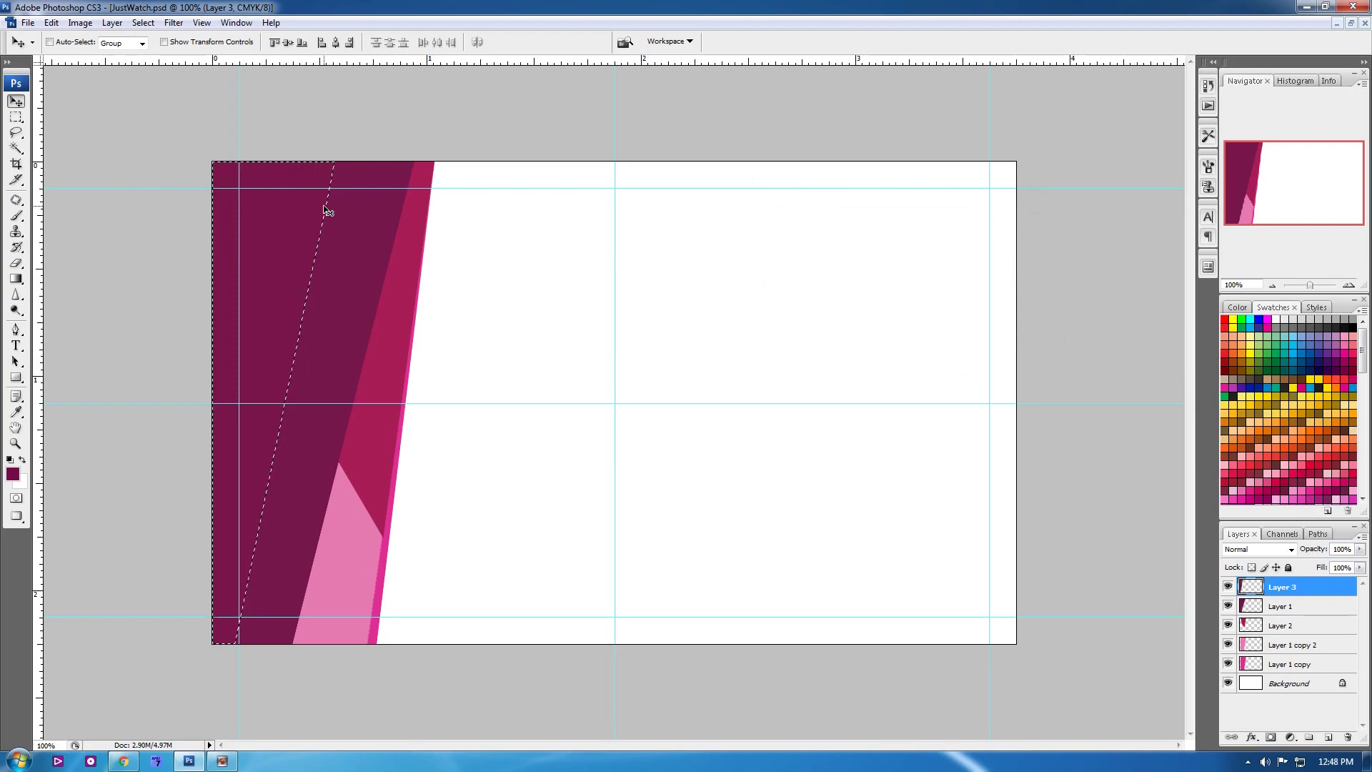
- Fill the selected strip with bright magenta d80680
left_click(12, 473)
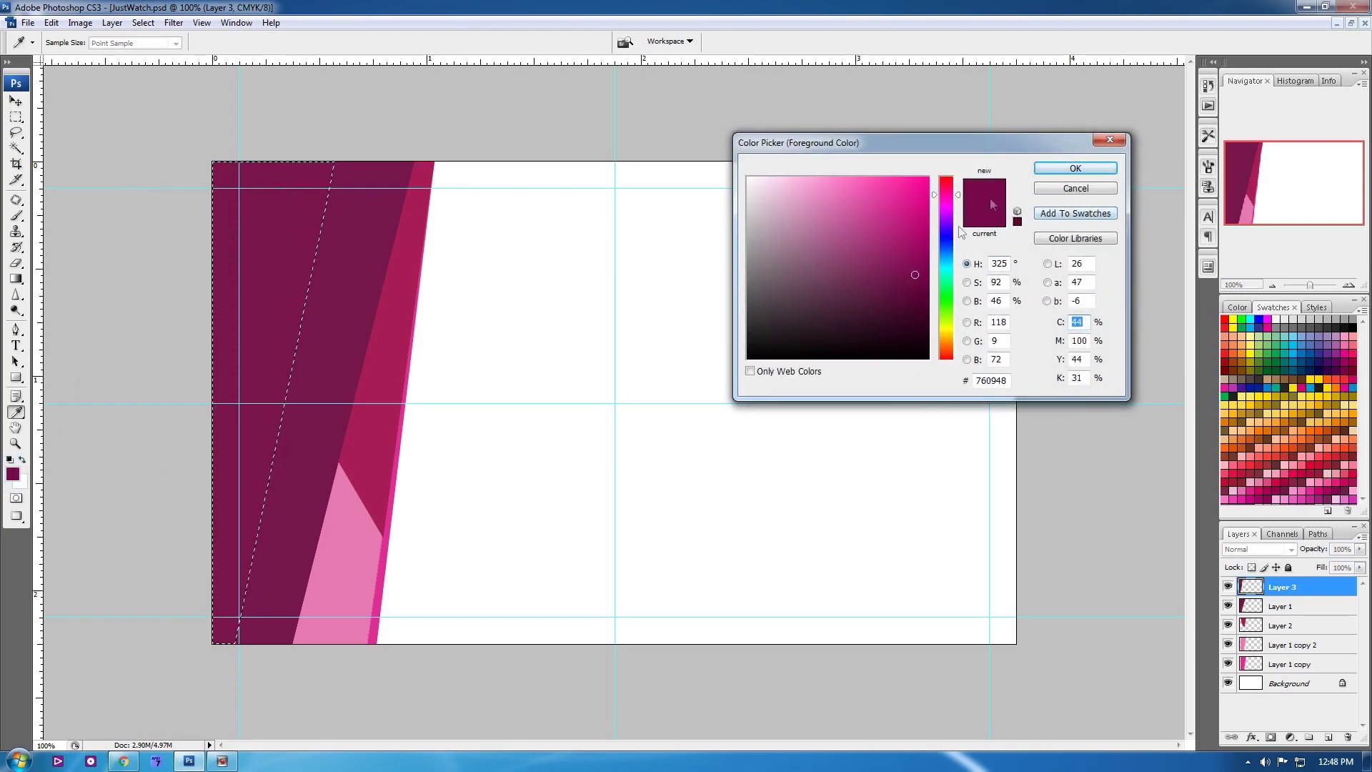
left_click(924, 205)
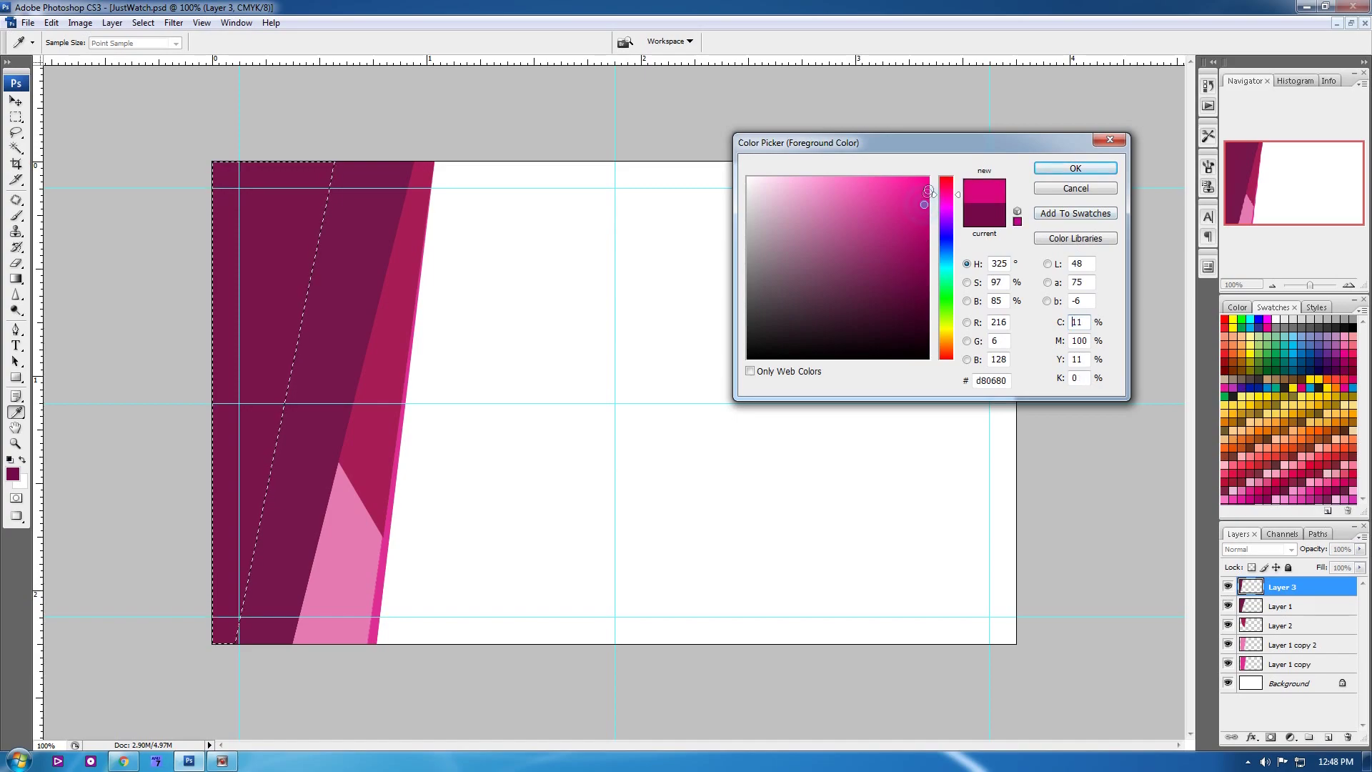
key("Return")
key("v")
key("alt+BackSpace")
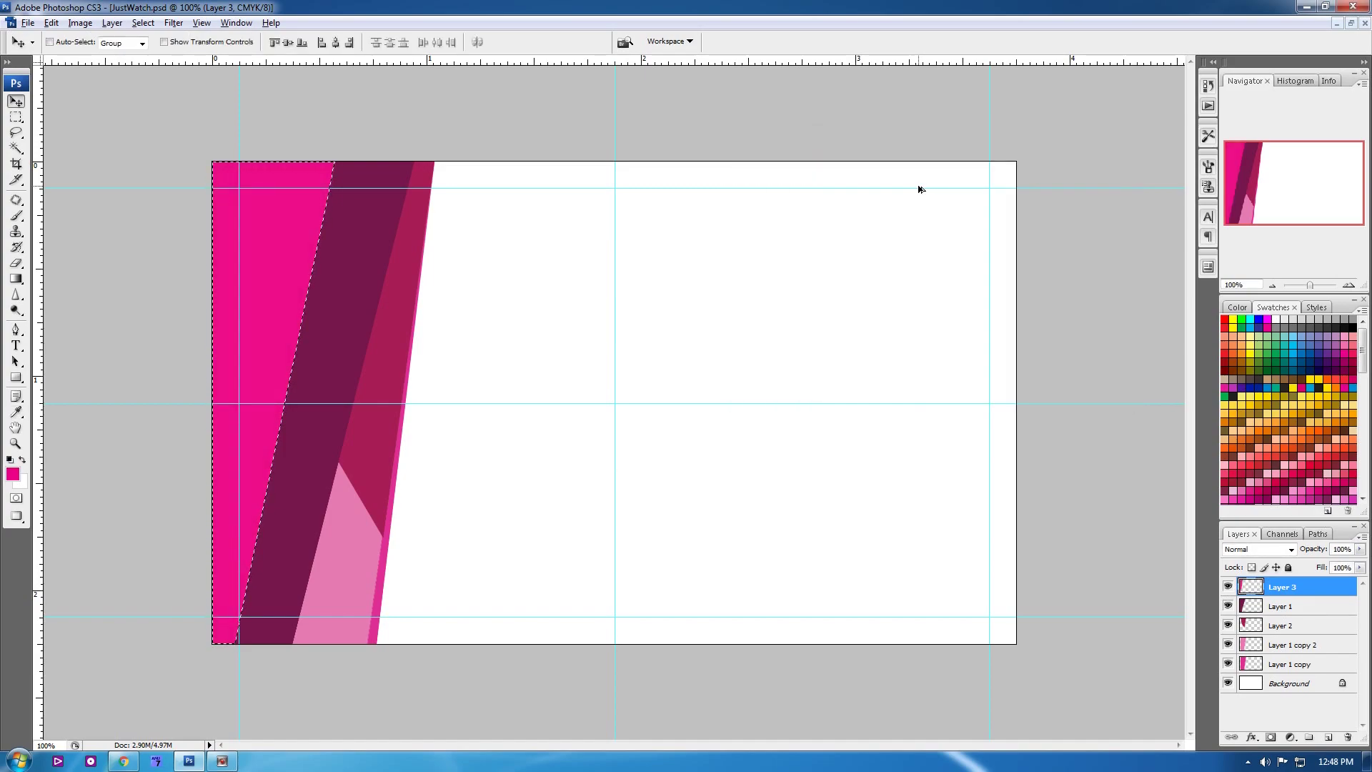
- Raise the strip's Hue/Saturation Lightness to about +63 for pale pink, then deselect
key("ctrl+u")
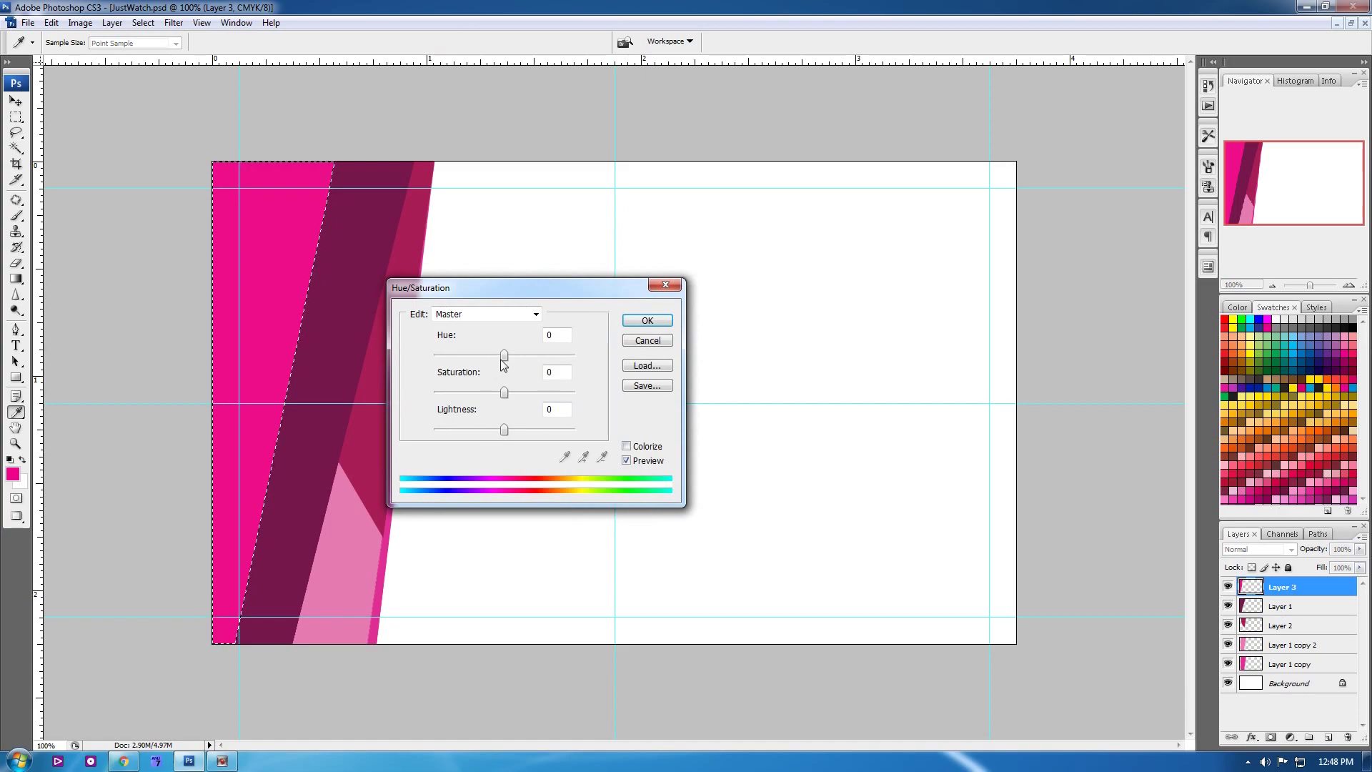
mouse_move(504, 430)
left_mouse_down()
mouse_move(548, 430)
mouse_move(477, 430)
mouse_move(560, 443)
left_mouse_up()
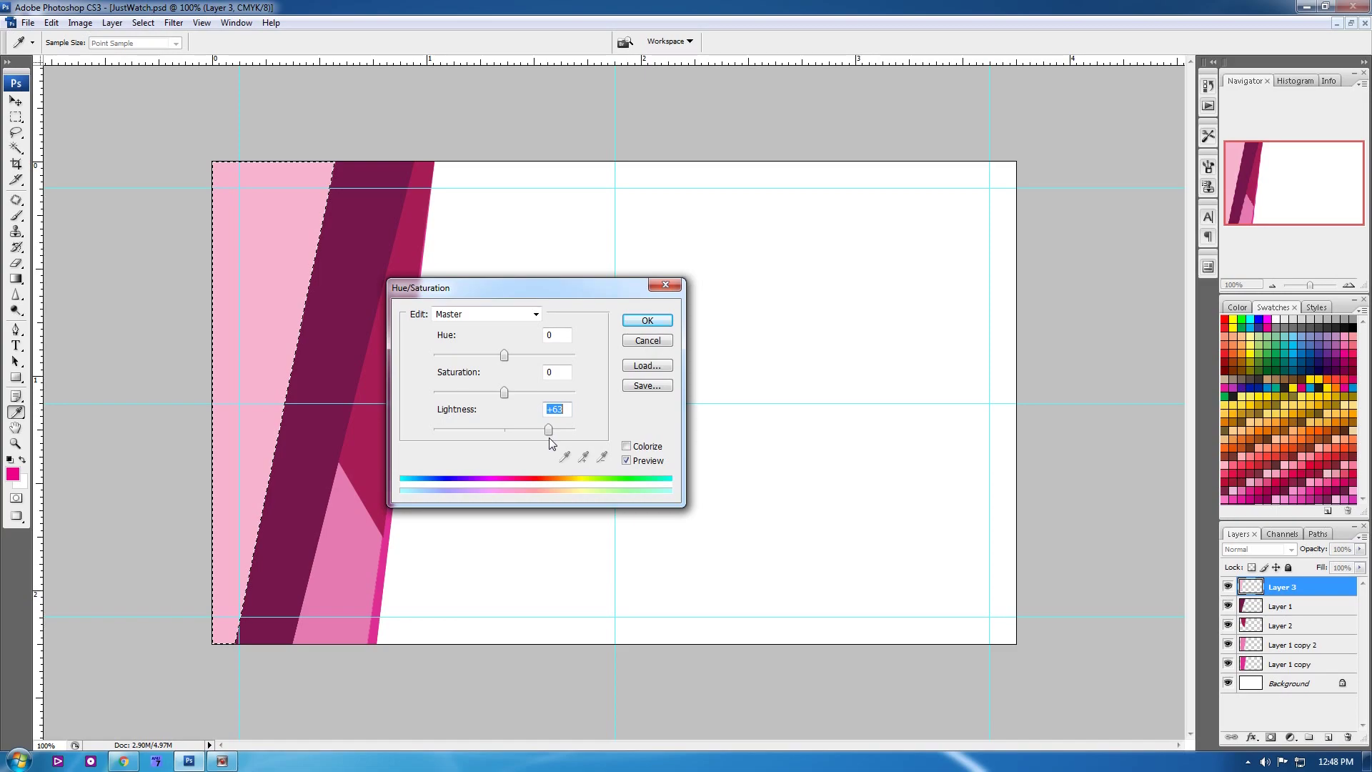
key("Return")
key("v")
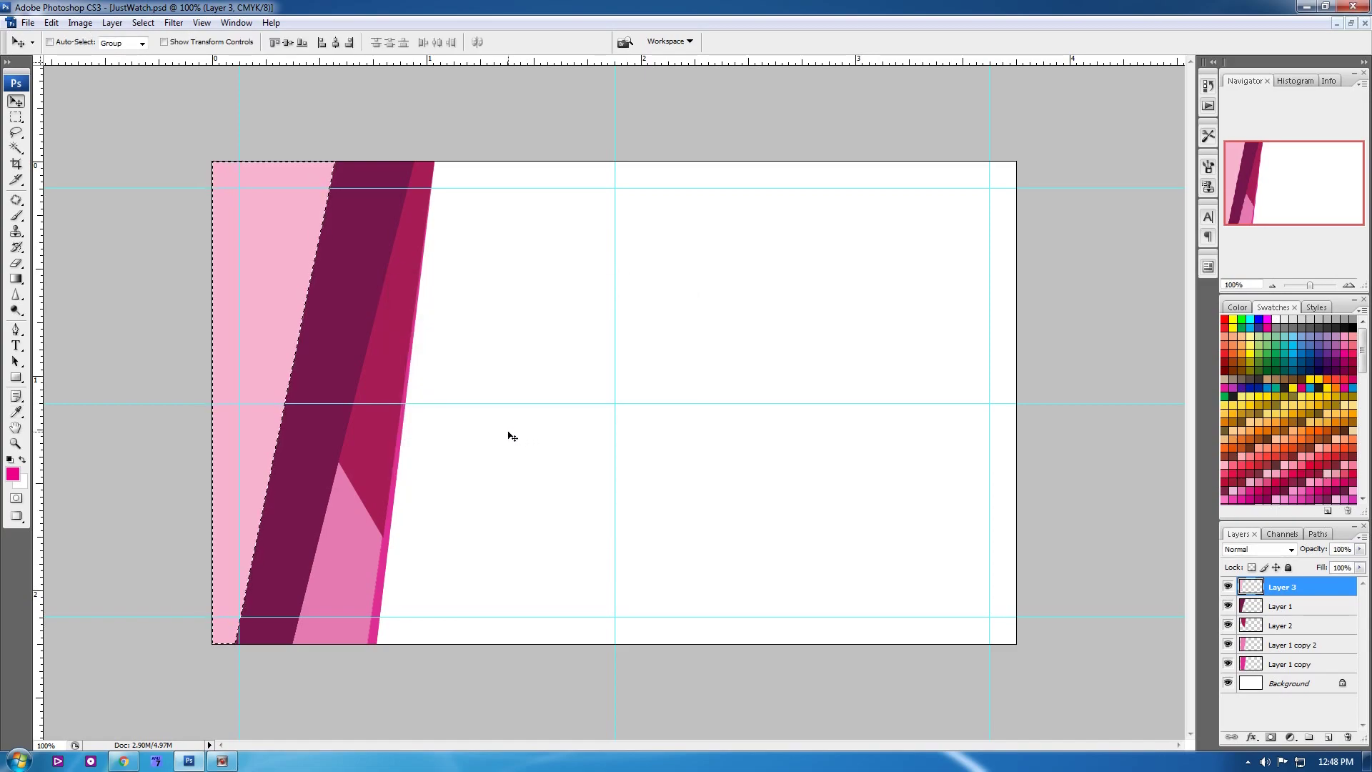
key("ctrl+d")
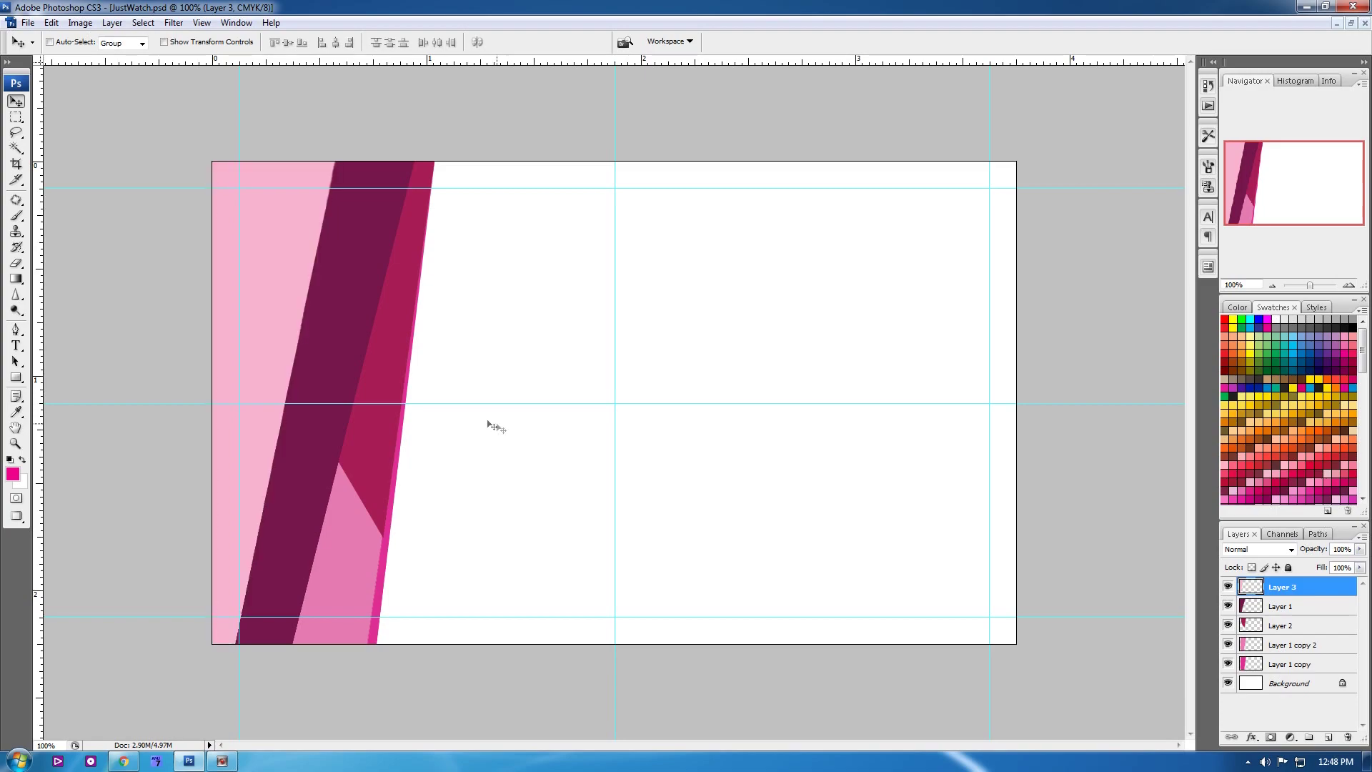
- Make a rectangular selection rotated about 45° into a diamond near the card's left edge
key("m")
left_click_drag(136, 308, 421, 491)
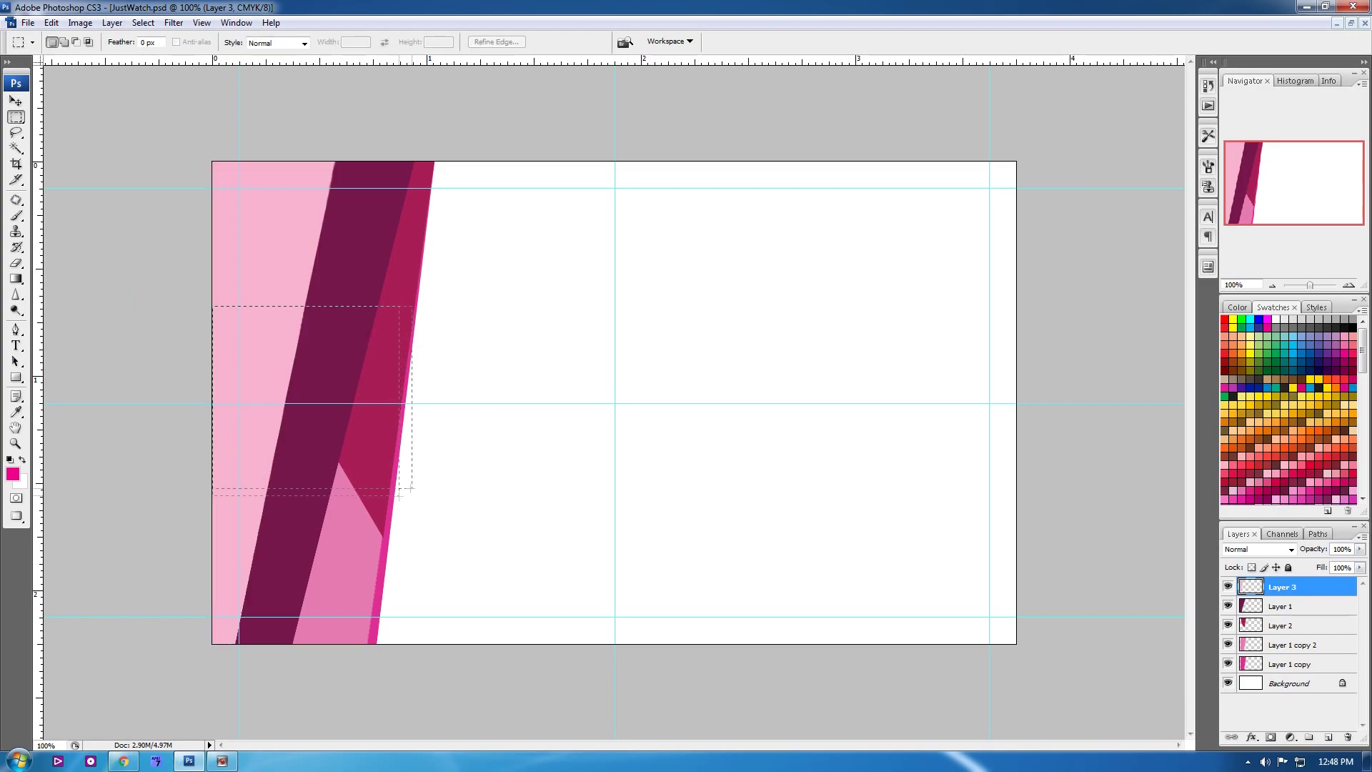
key("alt+s")
key("t")
left_click_drag(538, 533, 262, 366)
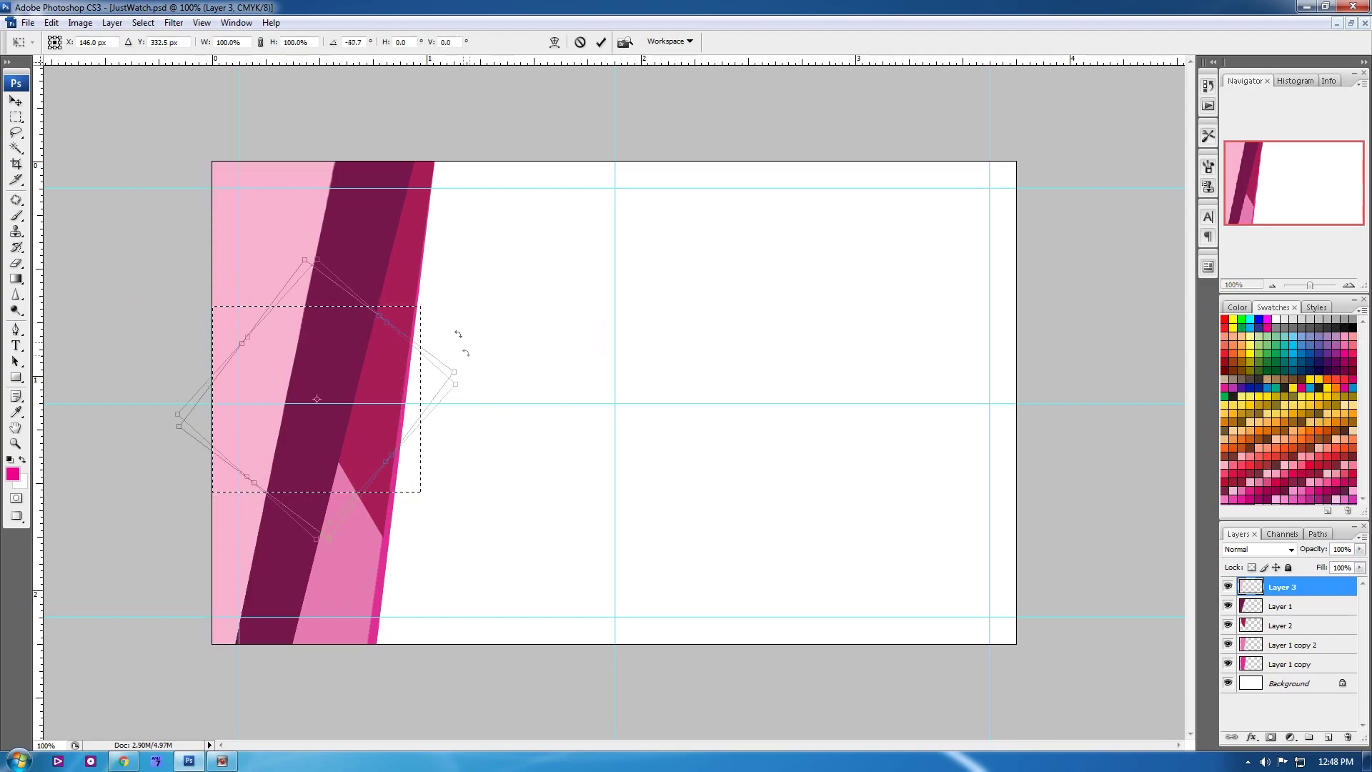
key("Escape")
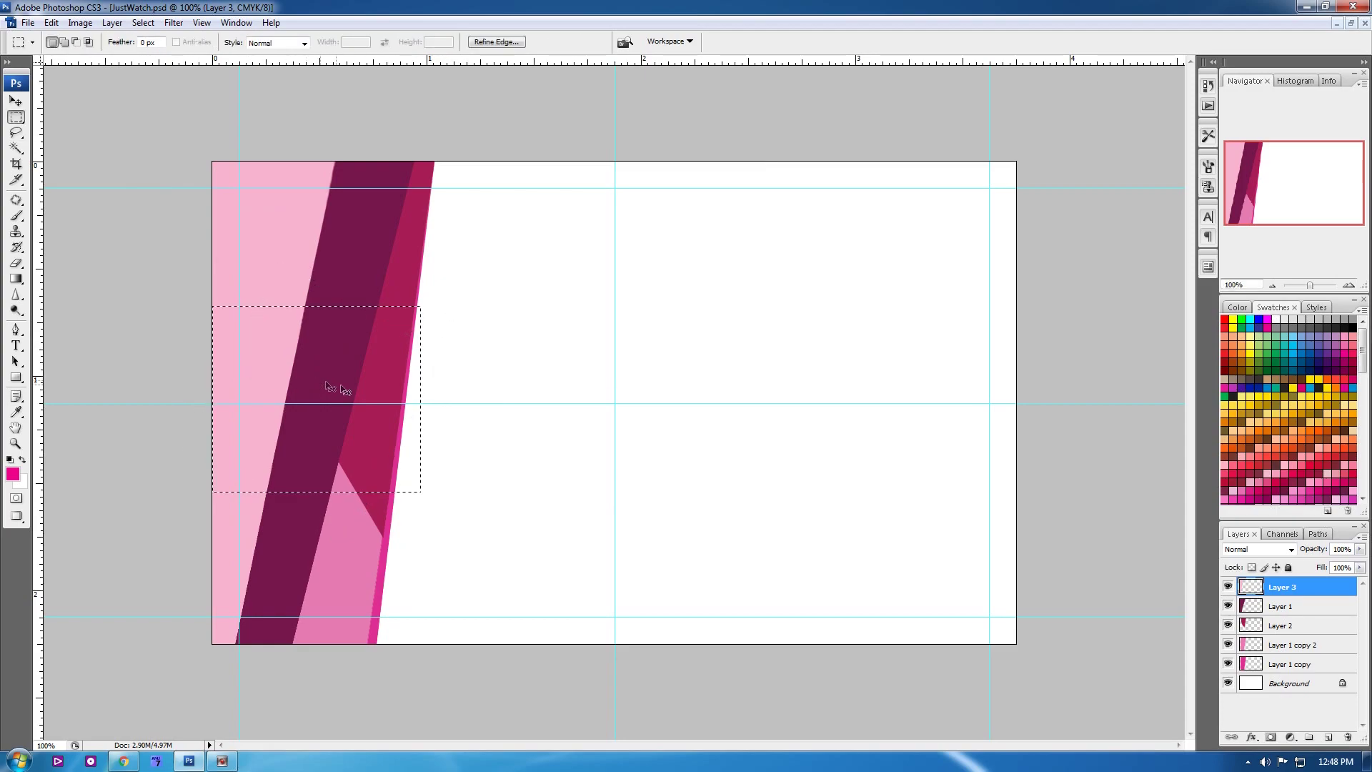
key("alt+s")
key("t")
left_click_drag(543, 429, 453, 298)
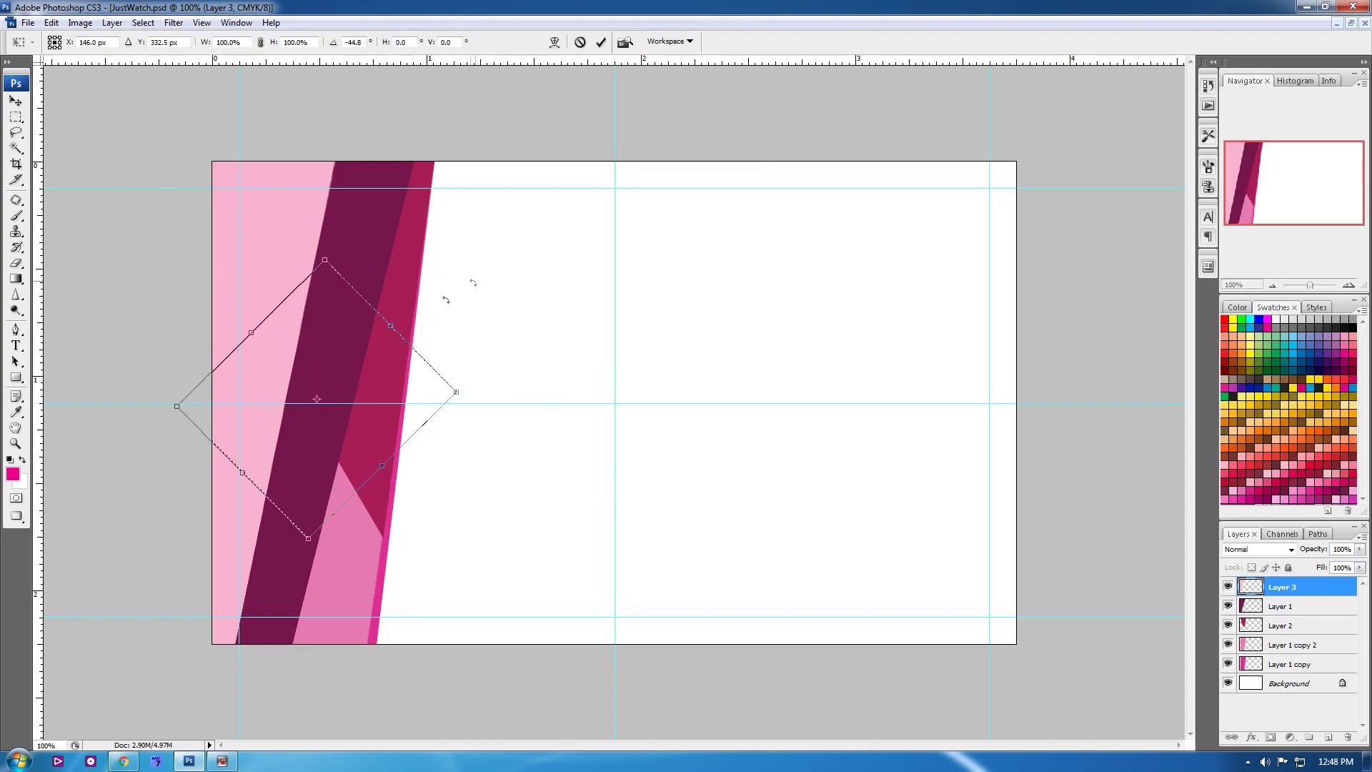
mouse_move(353, 358)
left_mouse_down()
mouse_move(323, 361)
mouse_move(340, 382)
left_mouse_up()
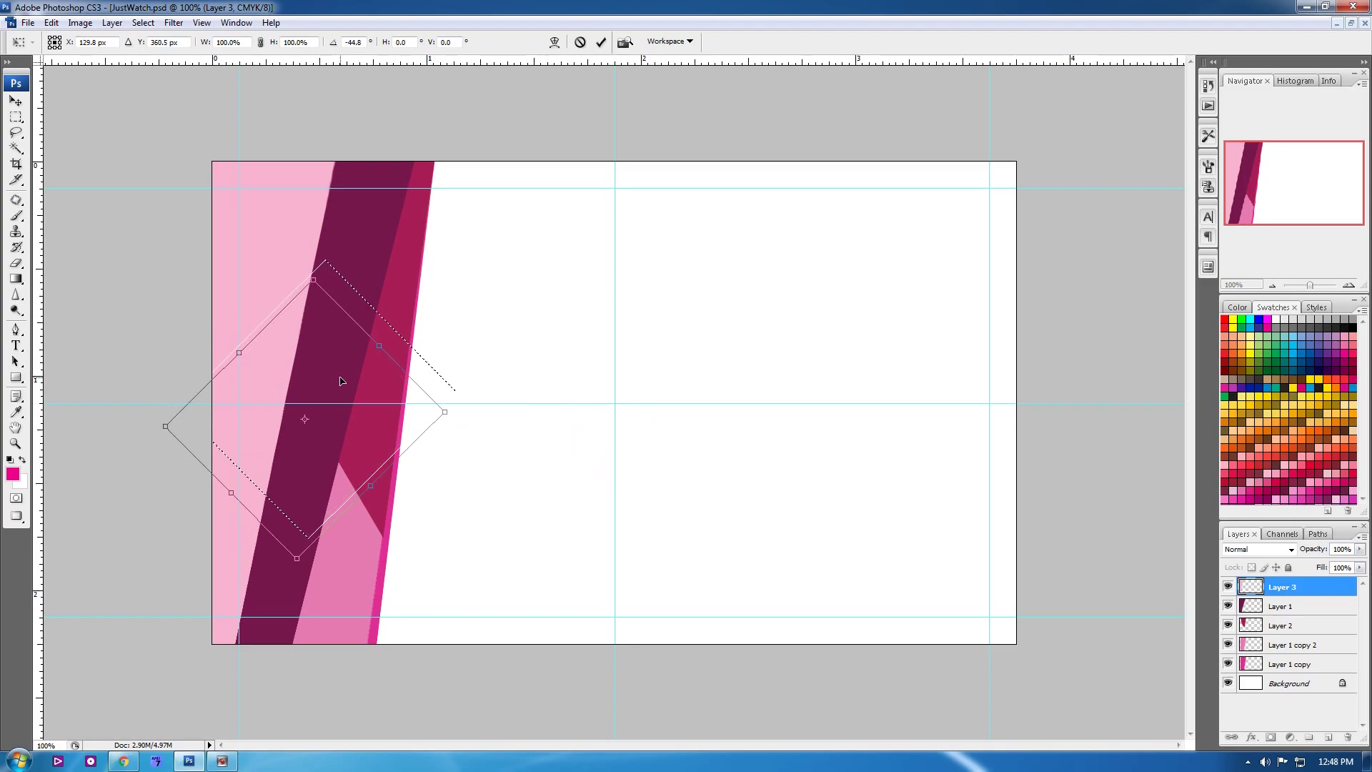
key("Left")
key("Left")
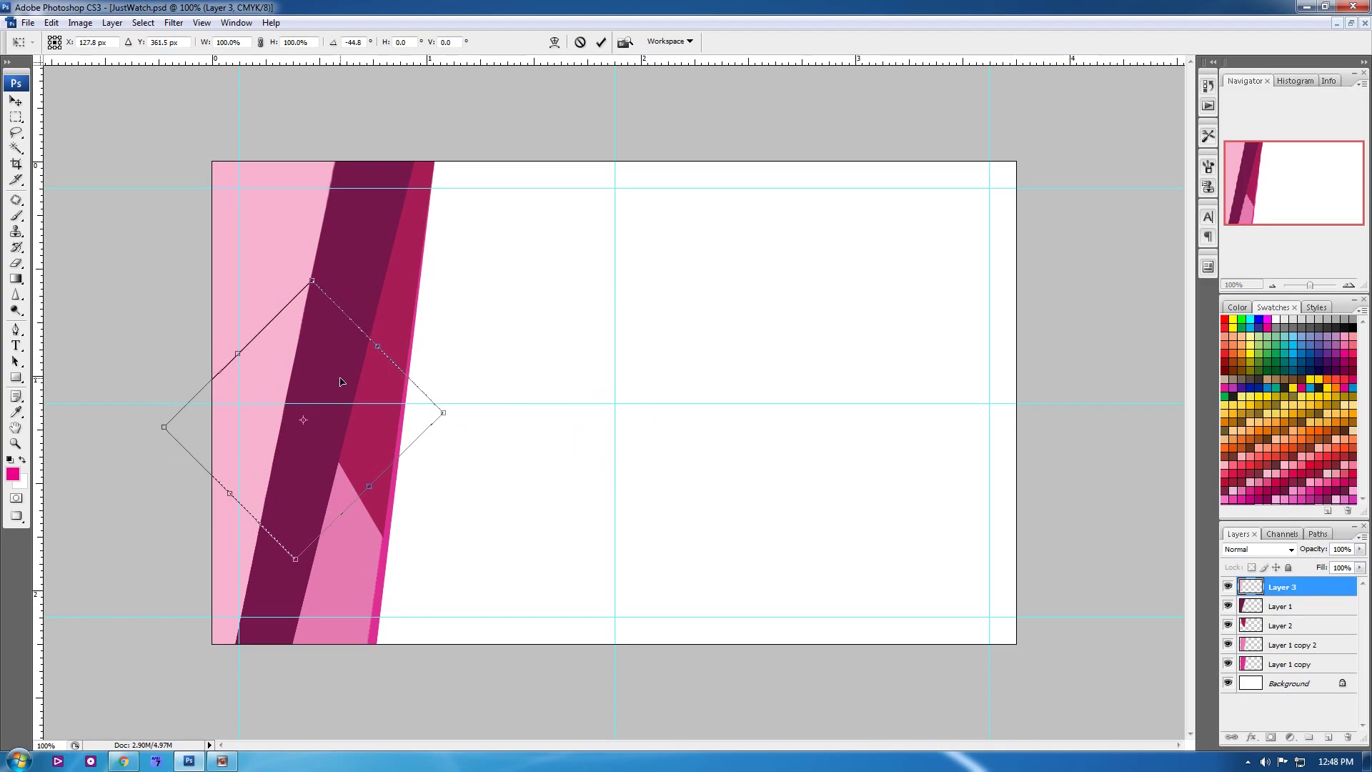
key("Return")
- Fill the diamond selection with magenta on a new Layer 4, then reselect Layer 3
key("ctrl+shift+n")
key("Return")
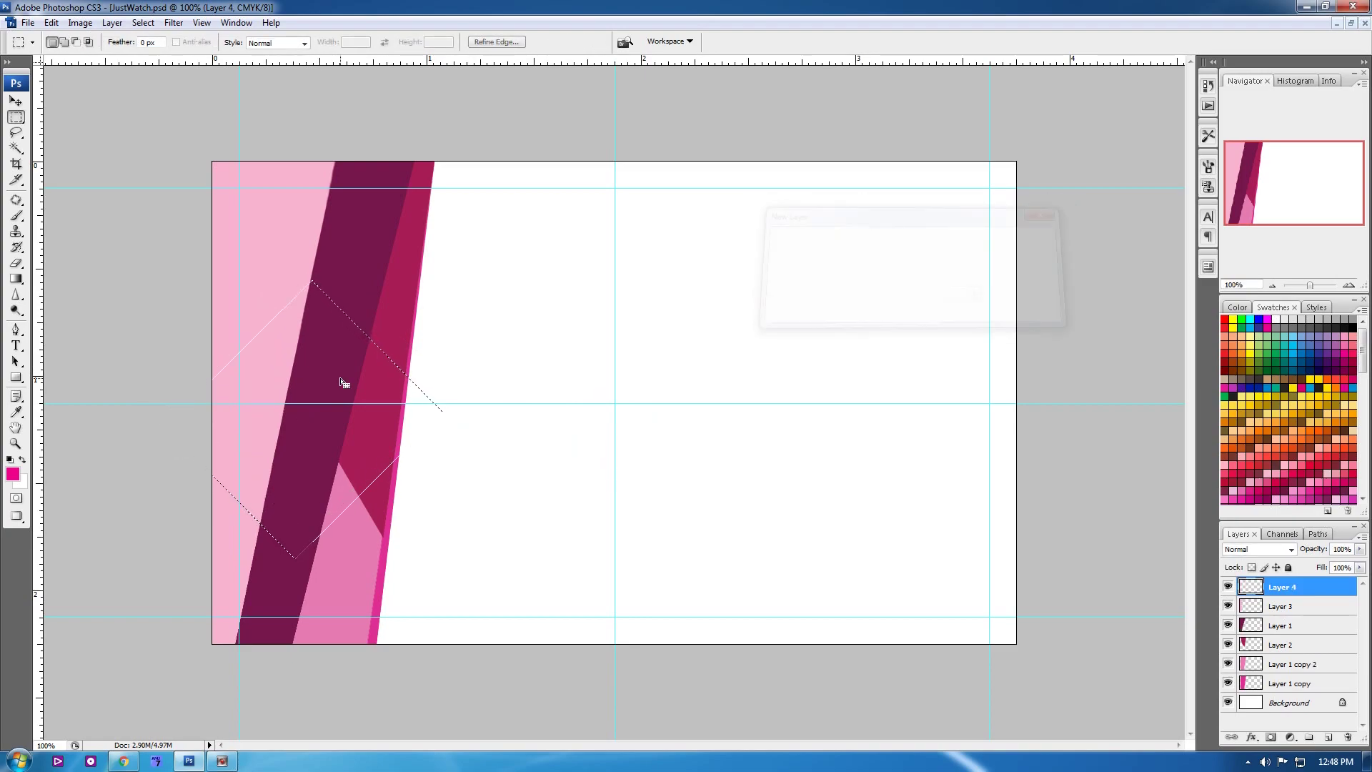
key("alt+BackSpace")
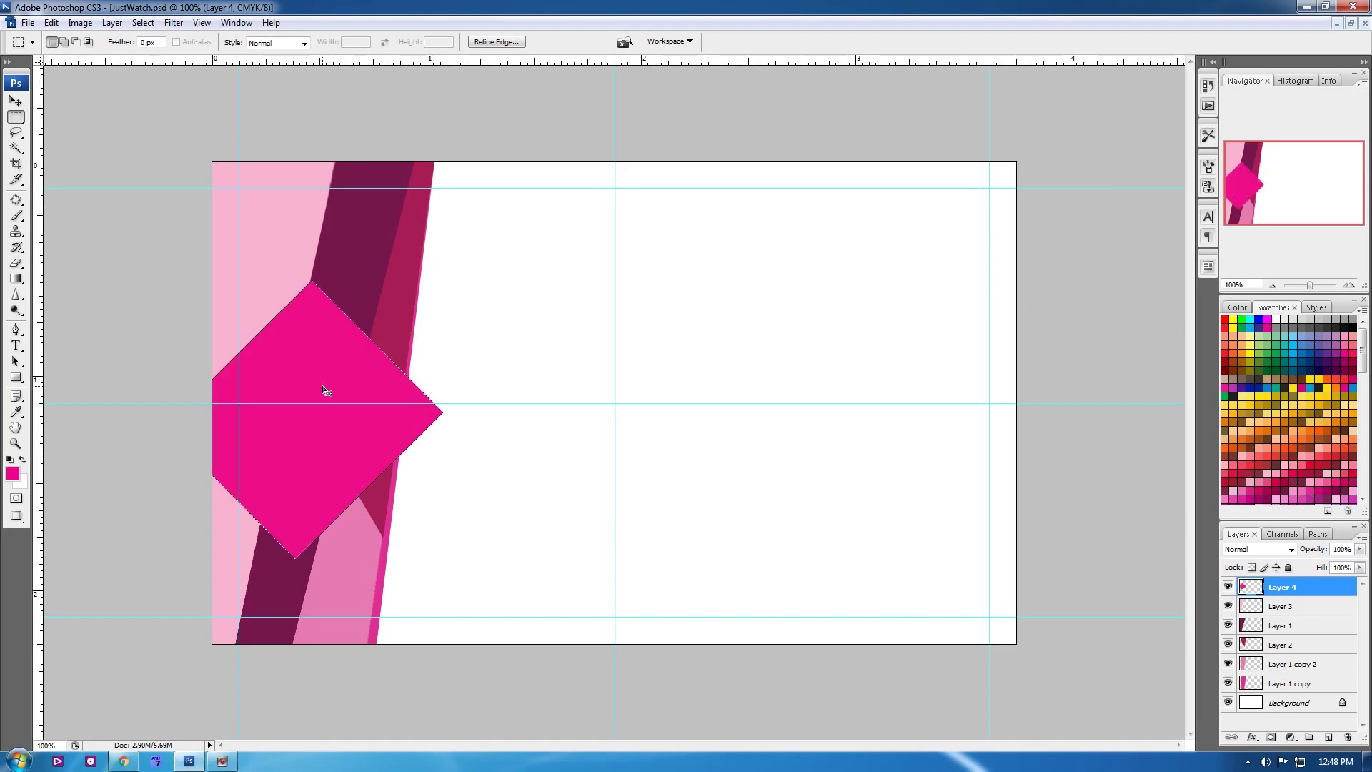
key("ctrl+d")
key("v")
right_click(288, 259)
left_click(315, 276)
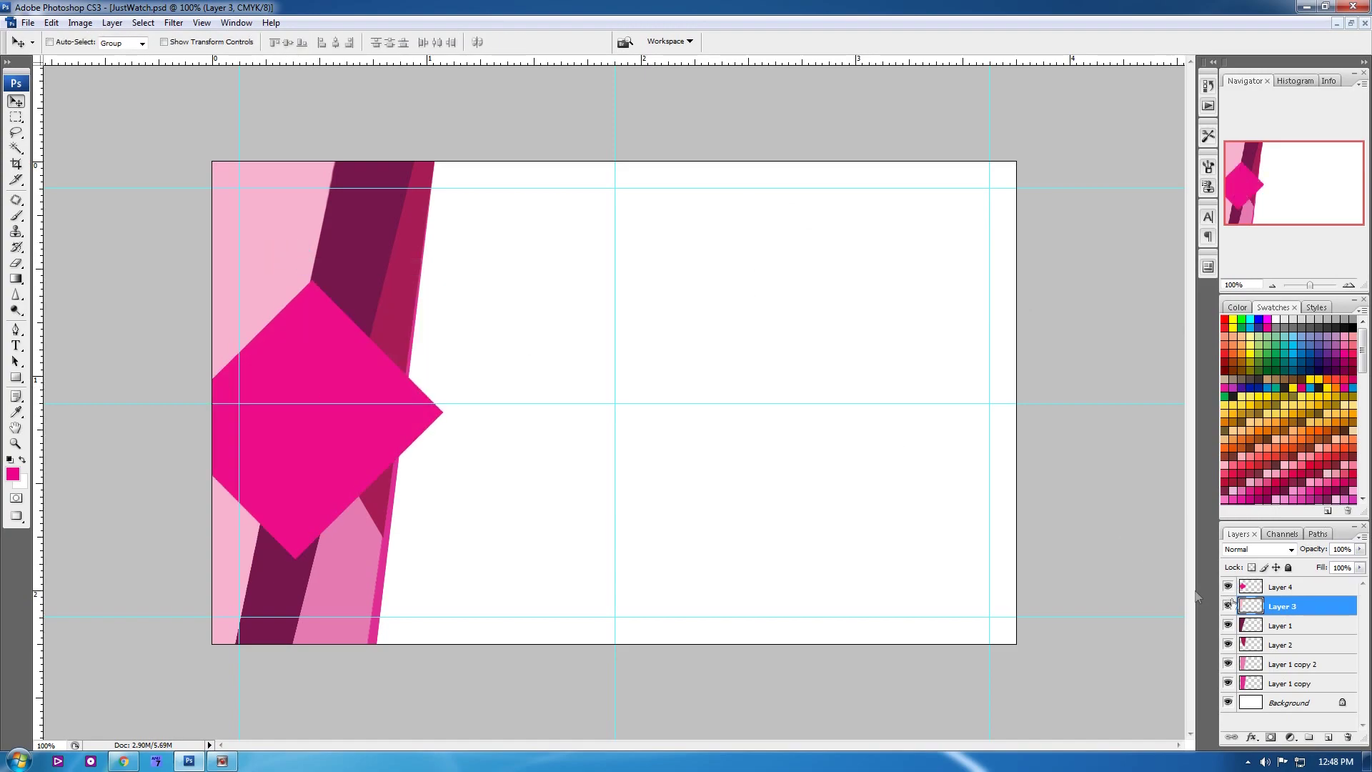
- Mask Layer 4's diamond to the area of Layer 3's pale strip
left_click(1253, 608, "ctrl")
right_click(333, 366)
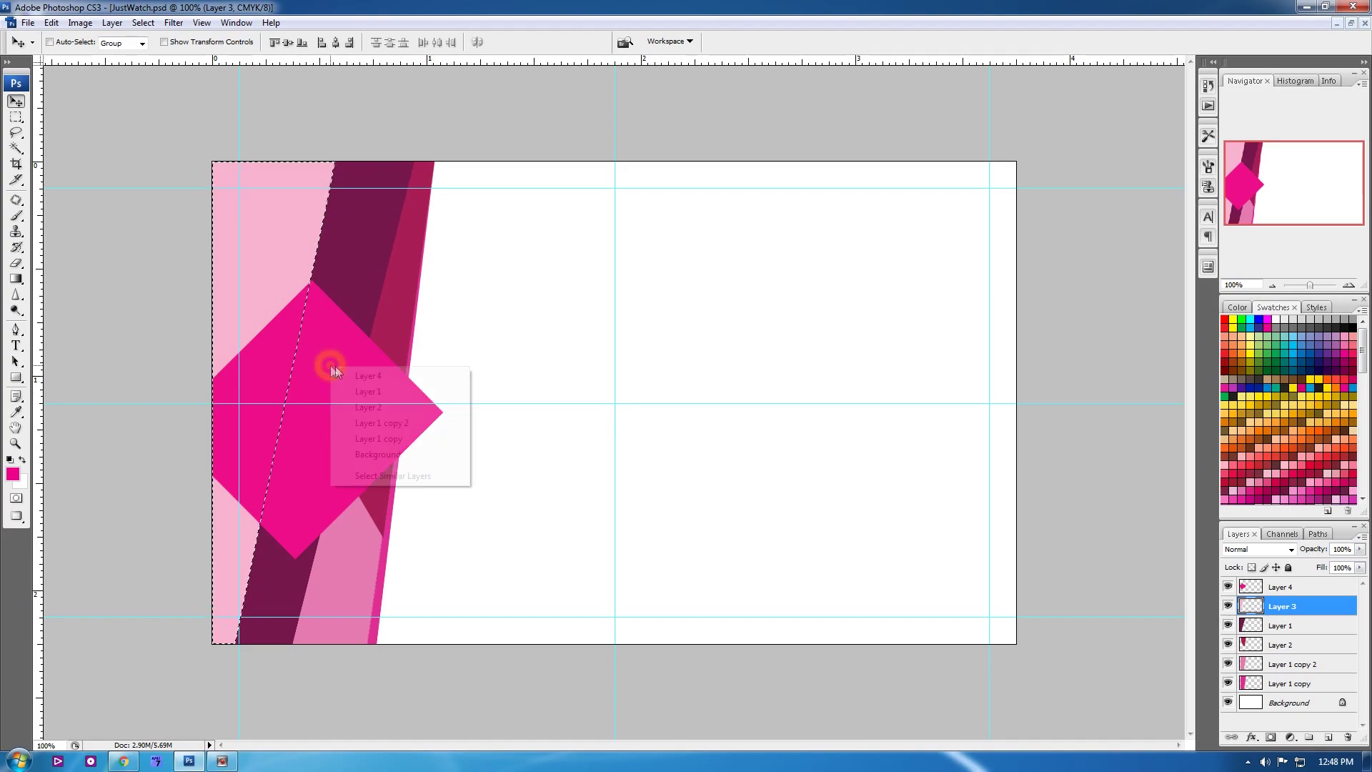
left_click(346, 373)
left_click(1271, 737)
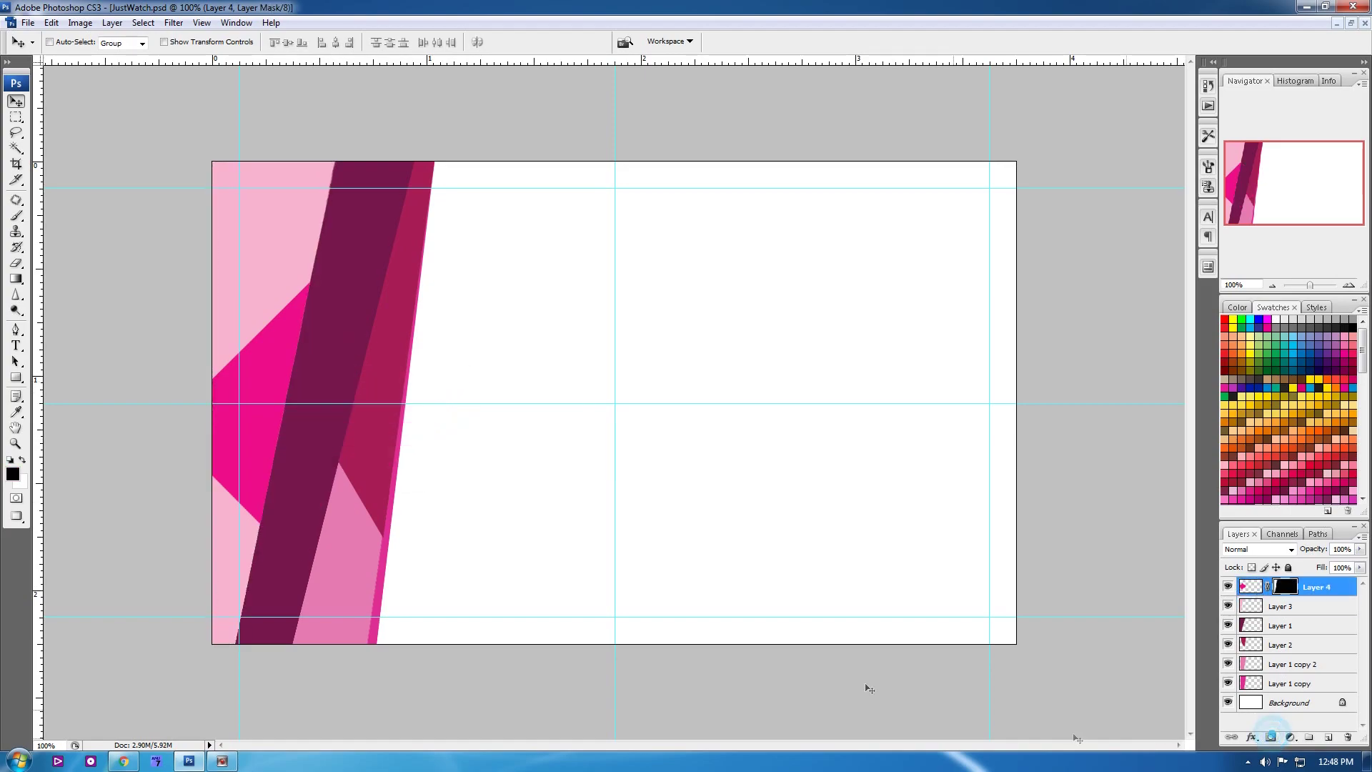
right_click(271, 361)
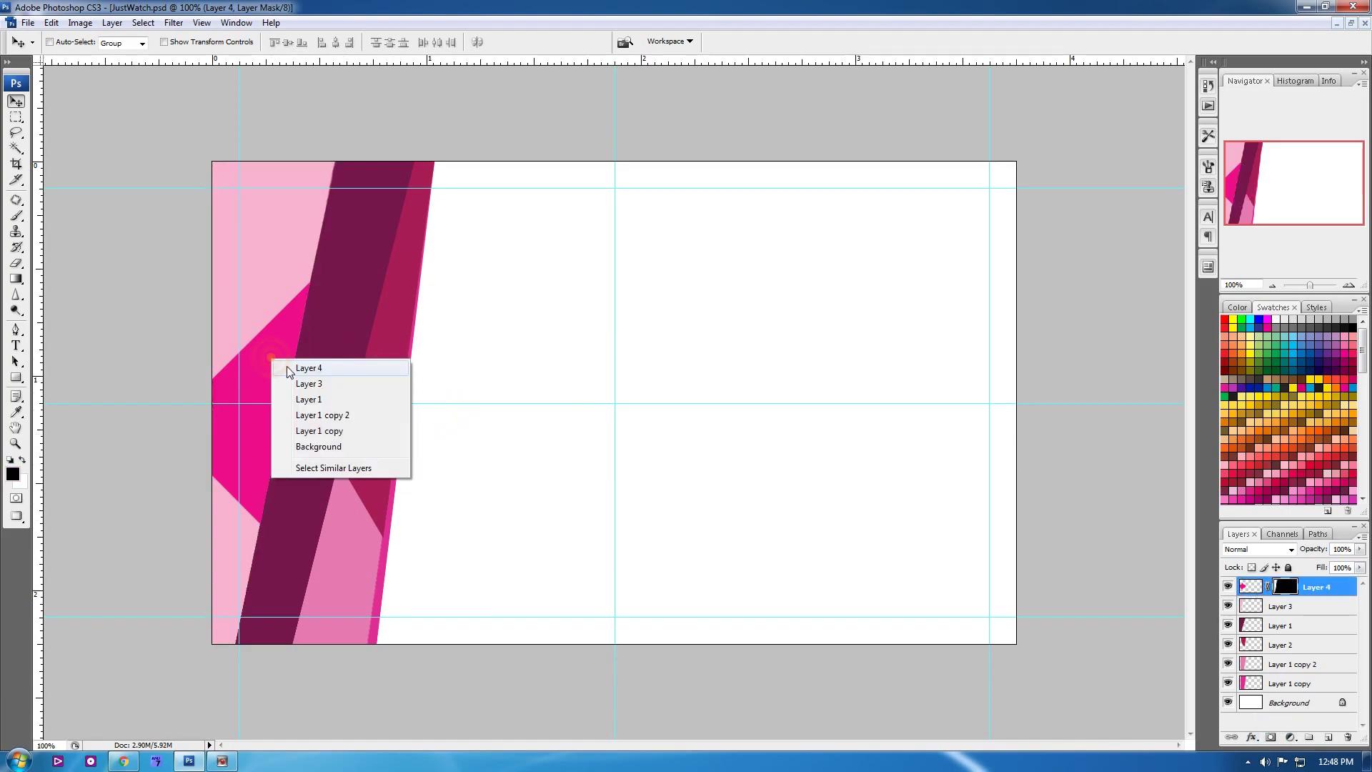
left_click(293, 365)
- Load the visible diamond shape on Layer 4 as a selection
key("alt+s")
key("o")
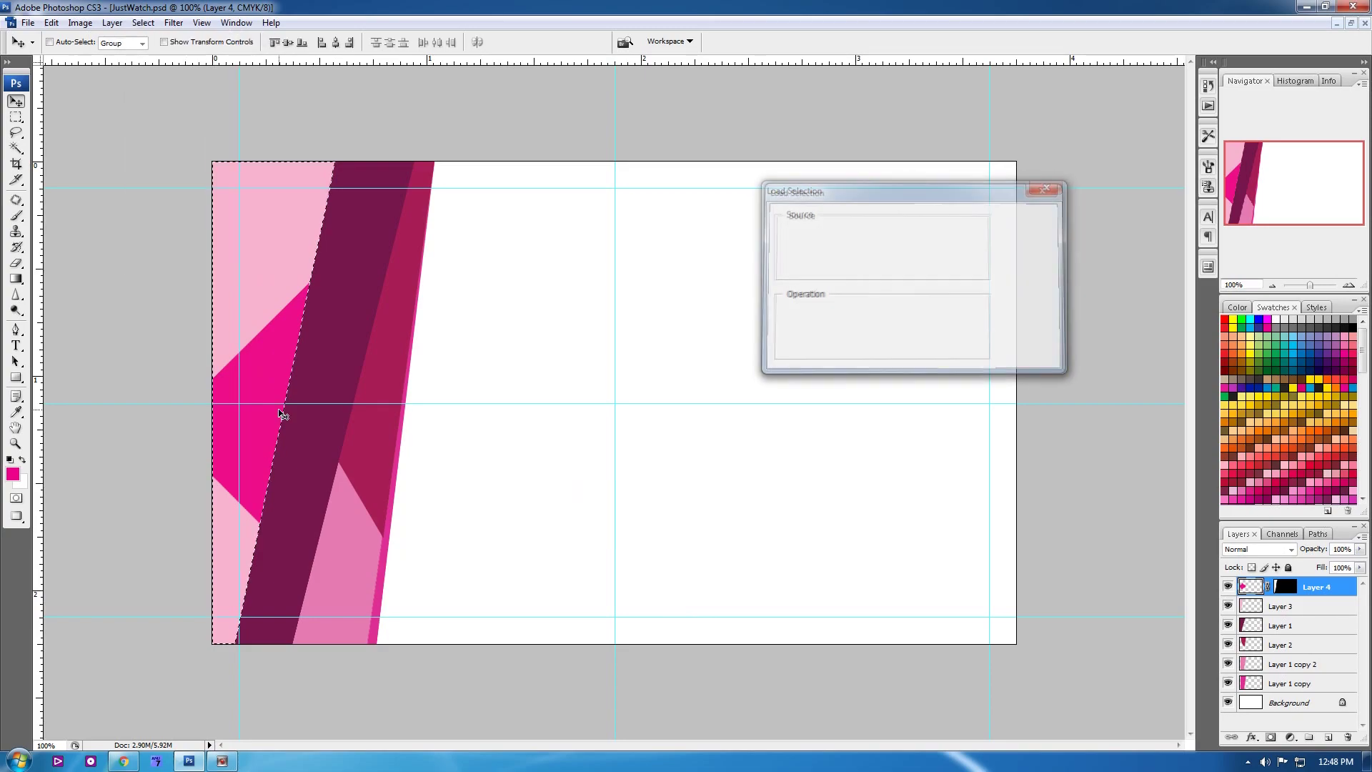
key("Return")
key("ctrl+d")
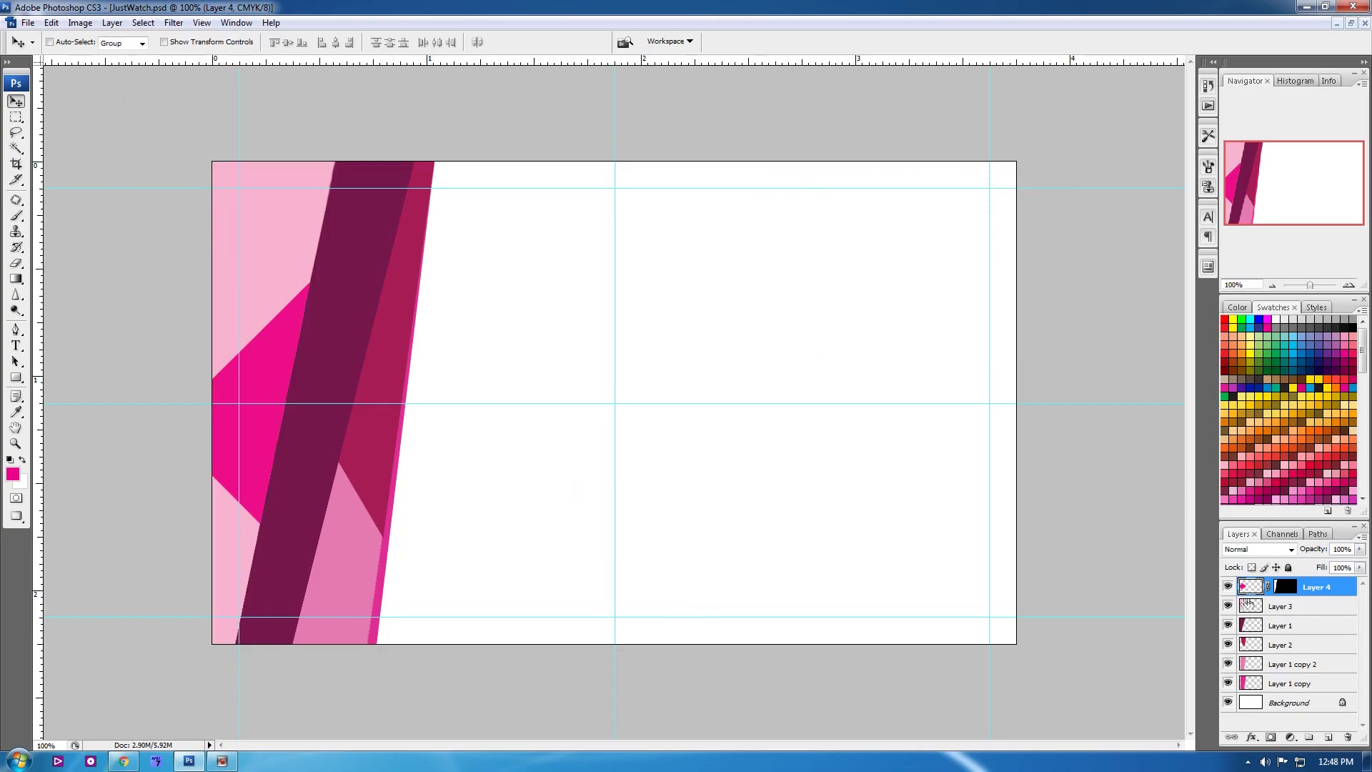
left_click(1249, 587, "ctrl")
- Refill the diamond with lighter pink ea58ad and duplicate it onto Layer 5
left_click(11, 474)
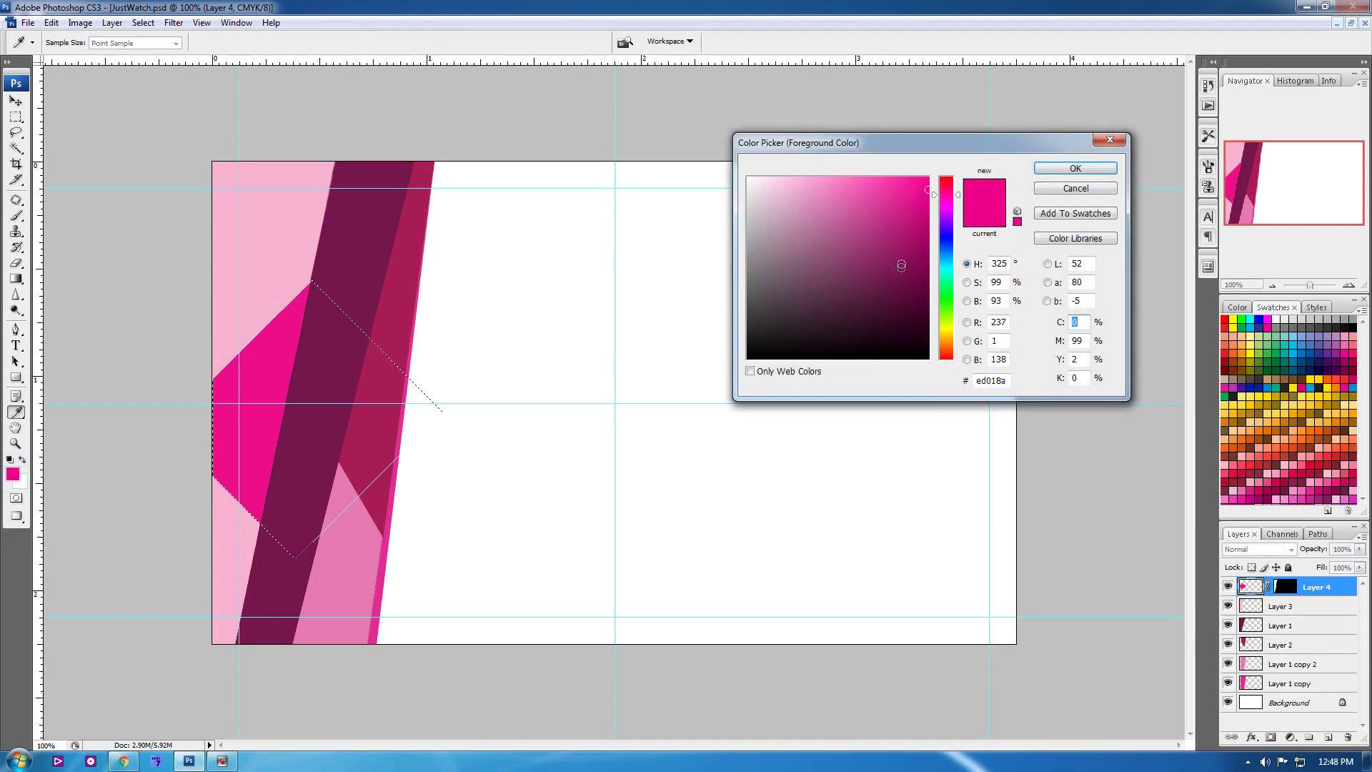
left_click(891, 259)
mouse_move(891, 260)
left_mouse_down()
mouse_move(823, 255)
mouse_move(805, 277)
left_mouse_up()
left_click_drag(778, 268, 860, 191)
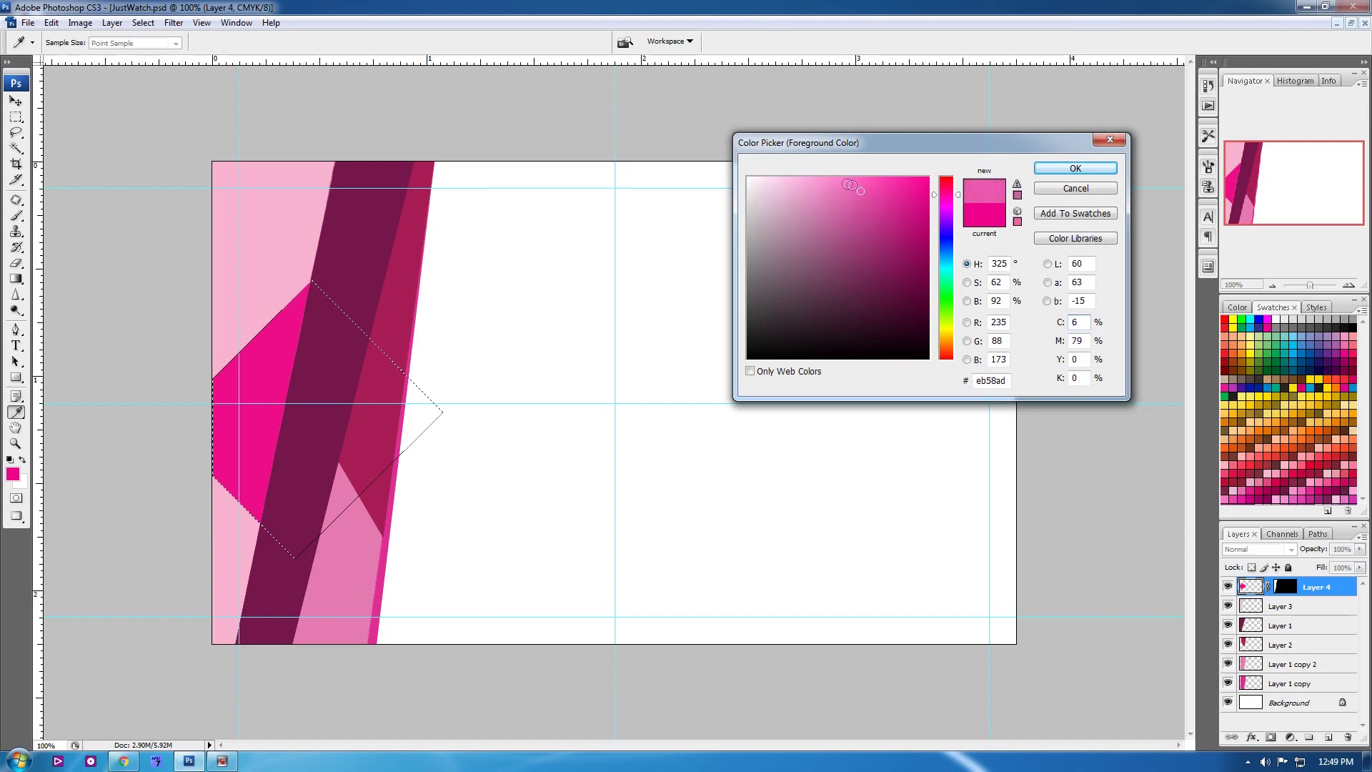
key("Return")
key("v")
key("alt+BackSpace")
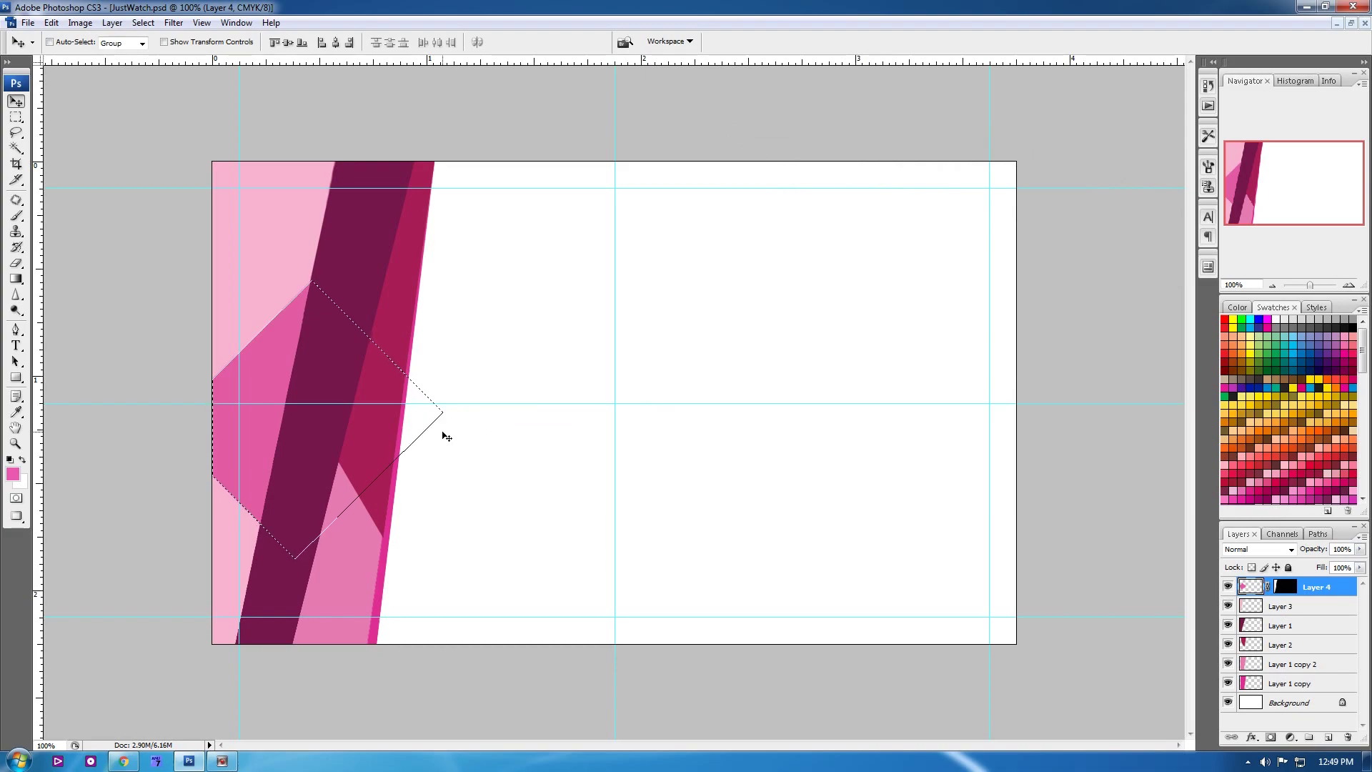
key("ctrl+j")
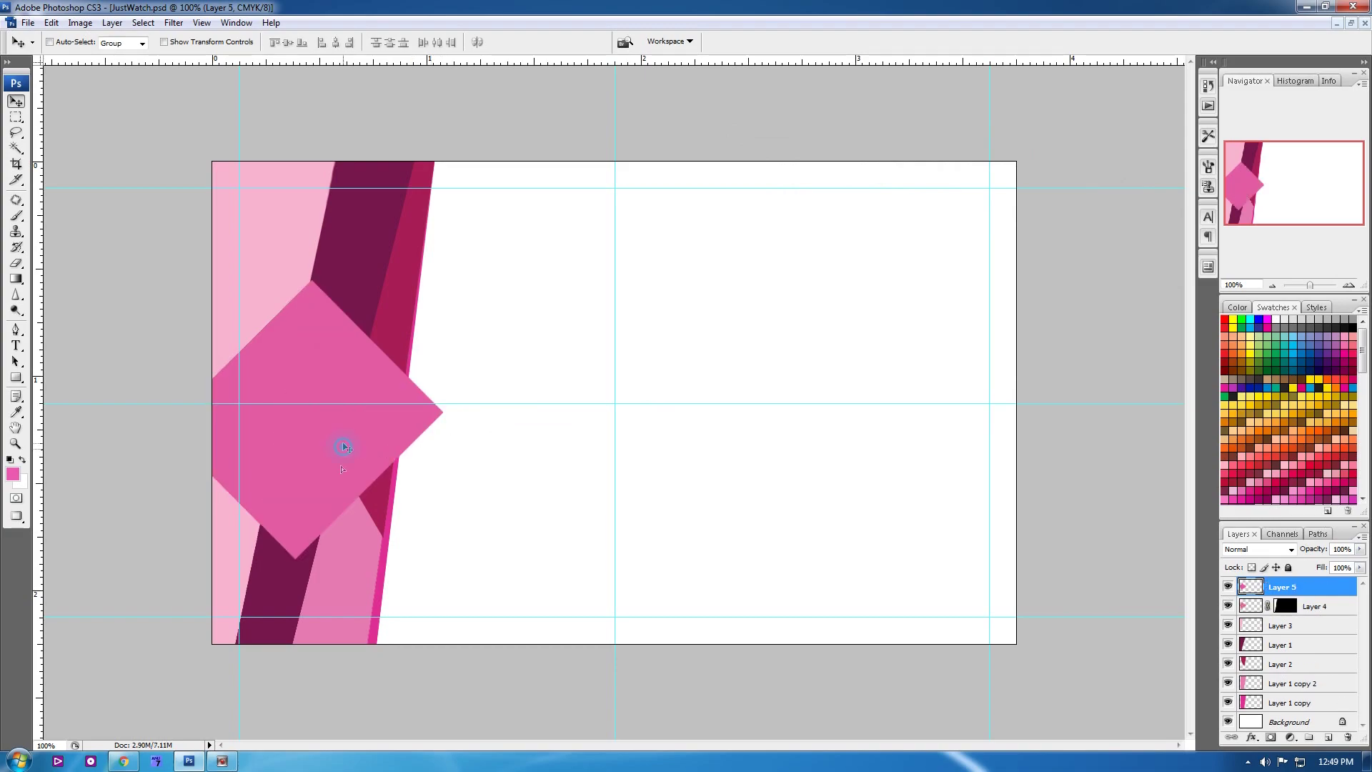
- Move the Layer 5 diamond down about 100 px, set it to Soft Light, and skew its top-right corner upward
left_click_drag(343, 448, 325, 519)
key("shift+alt+f")
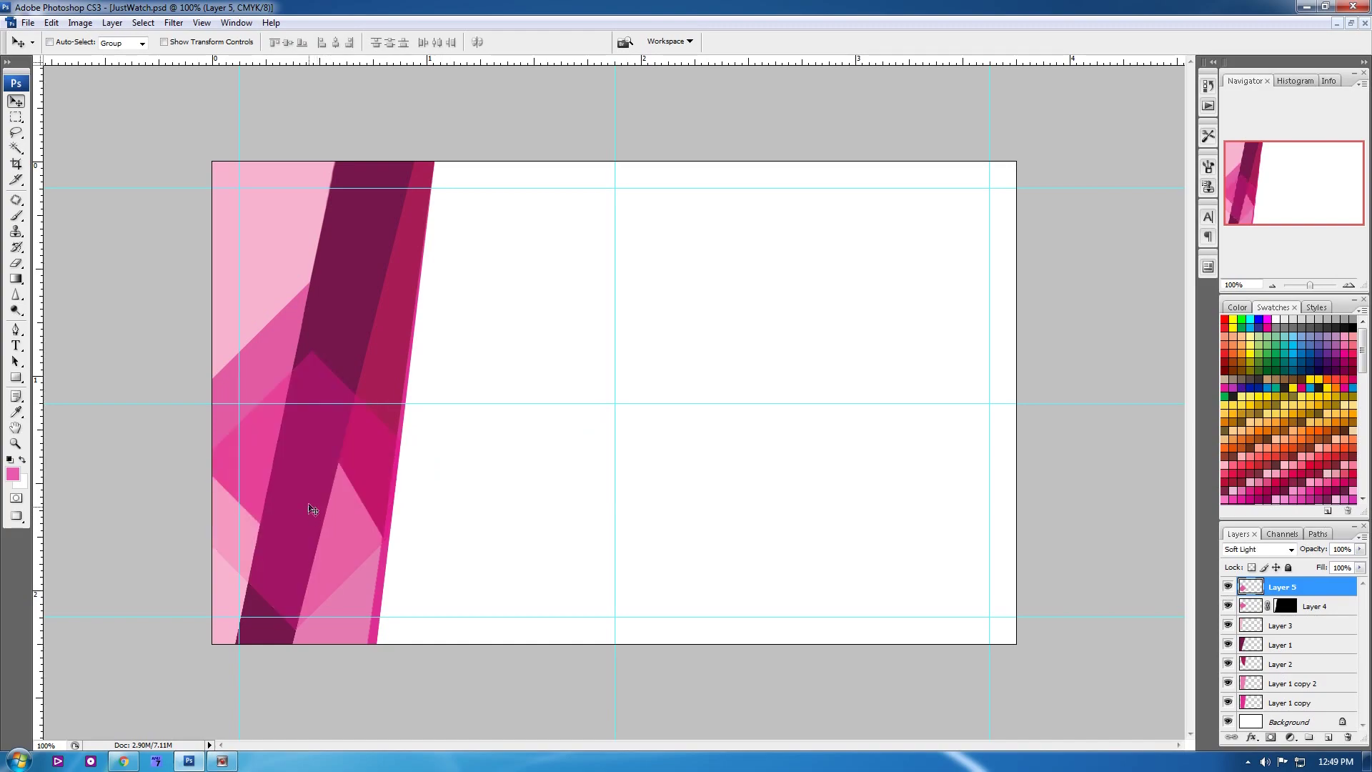
key("ctrl+t")
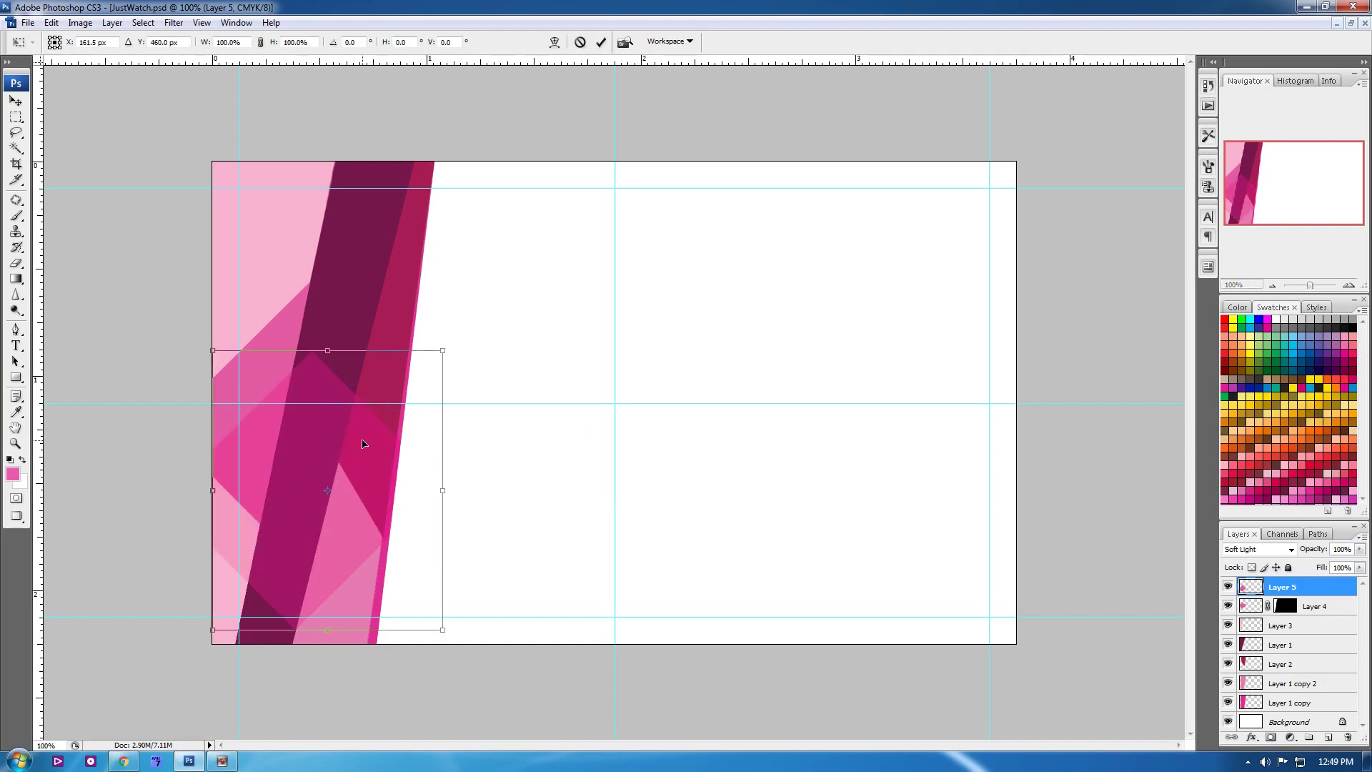
mouse_move(442, 352)
left_mouse_down()
mouse_move(437, 223)
mouse_move(542, 177)
mouse_move(522, 176)
left_mouse_up()
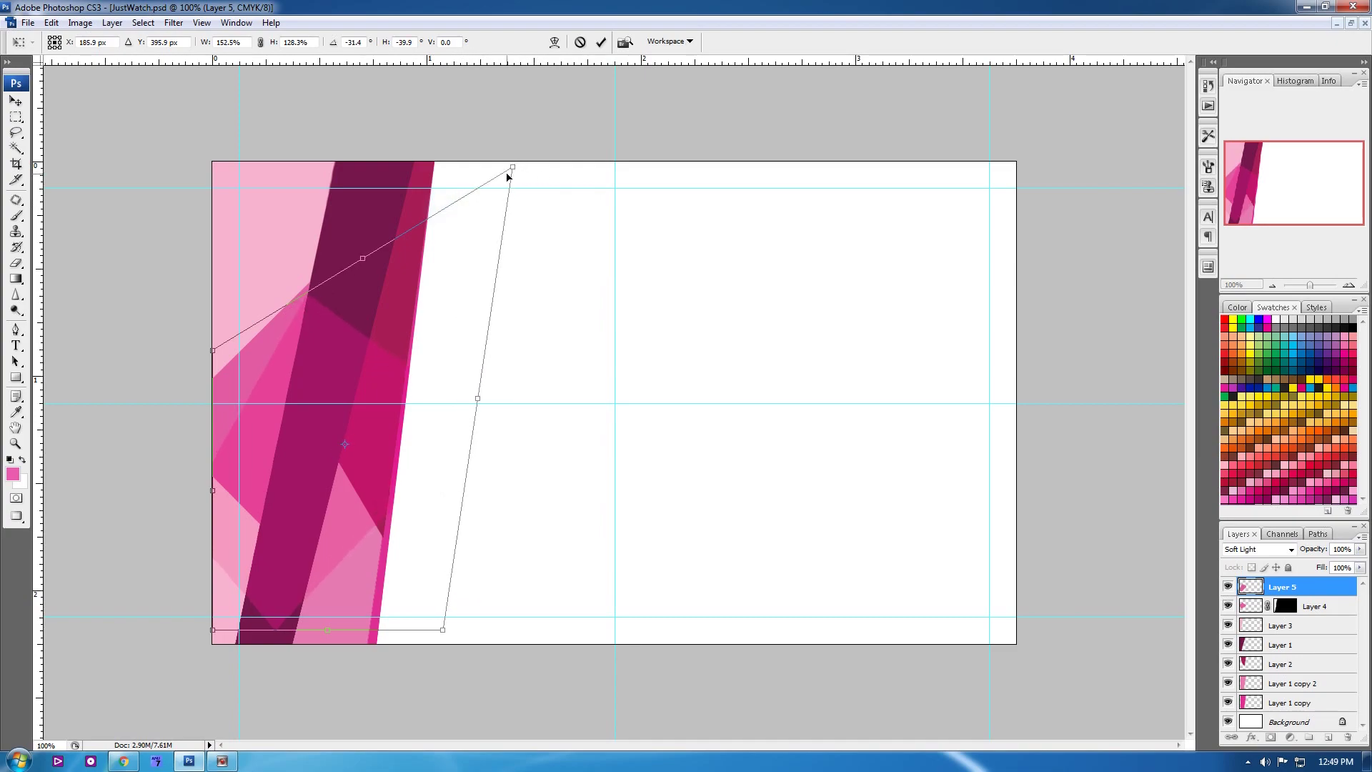
key("shift+Up")
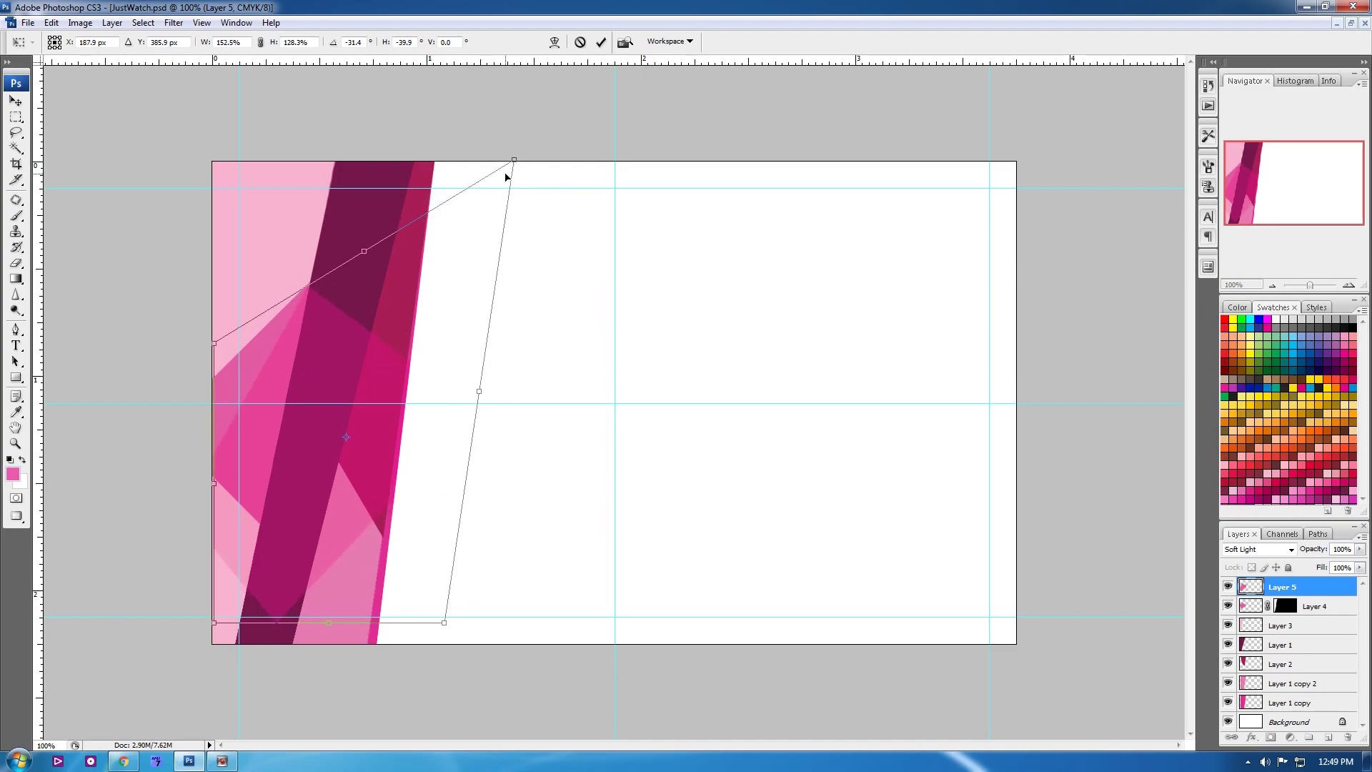
key("Return")
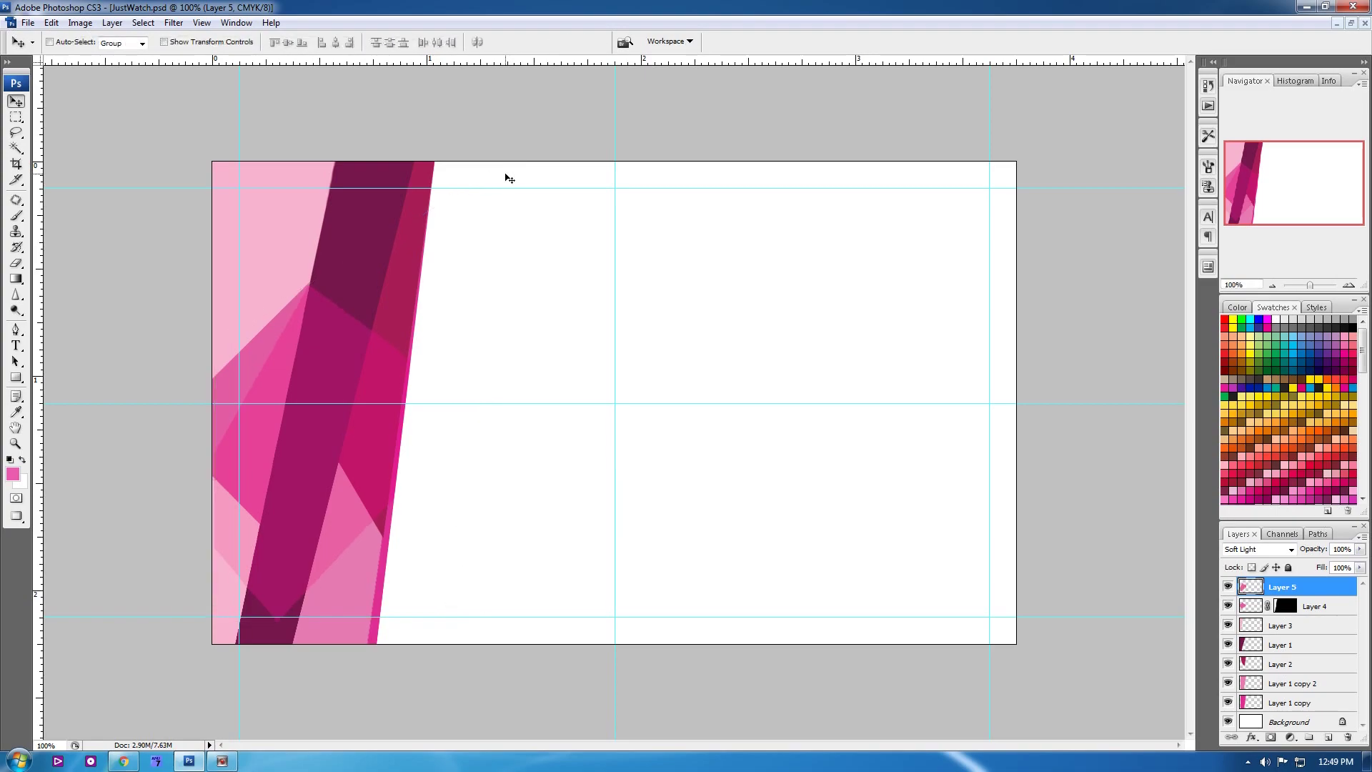
key("ctrl+t")
- Duplicate Layer 1's pink strip as Layer 1 copy 3 and blend the copy in Soft Light
key("Escape")
left_click(415, 472, "ctrl")
key("ctrl+t")
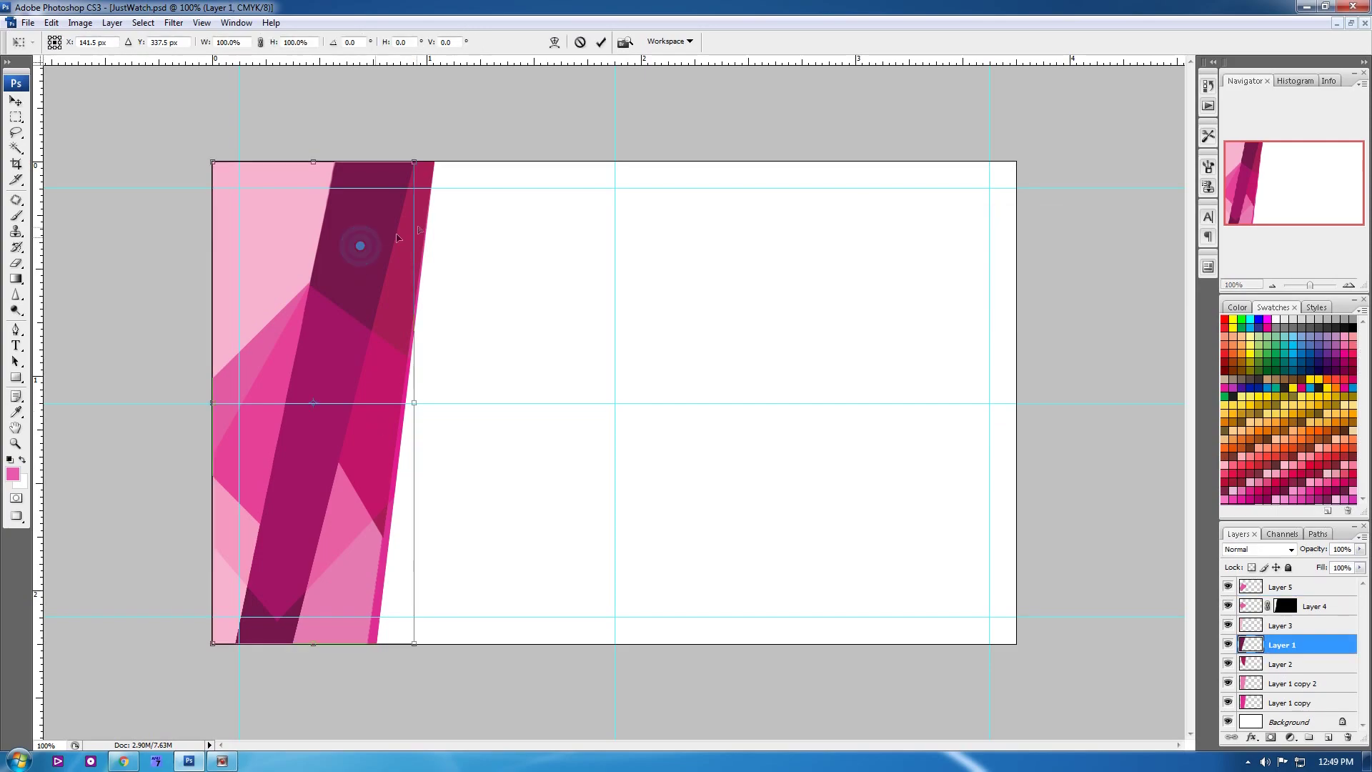
left_click_drag(343, 642, 544, 643)
key("Escape")
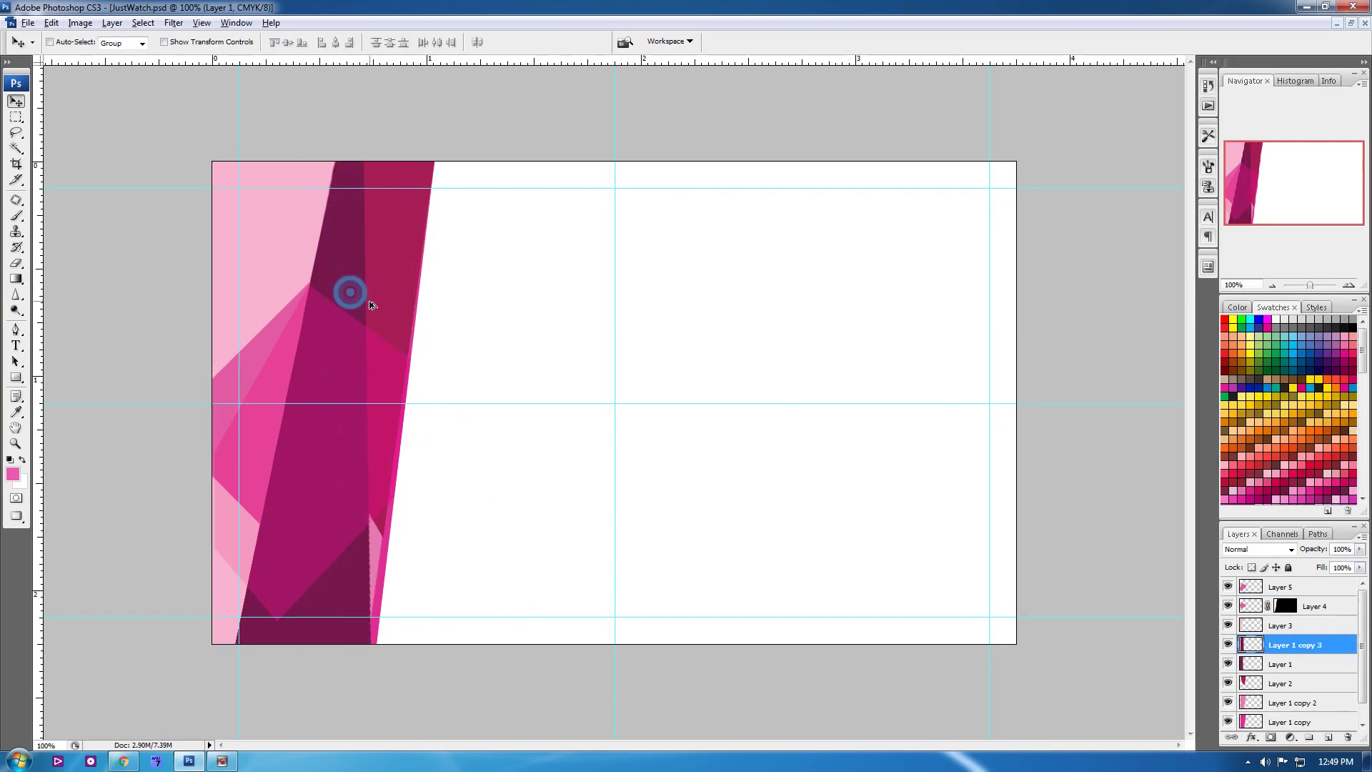
key("ctrl+j")
key("ctrl+d")
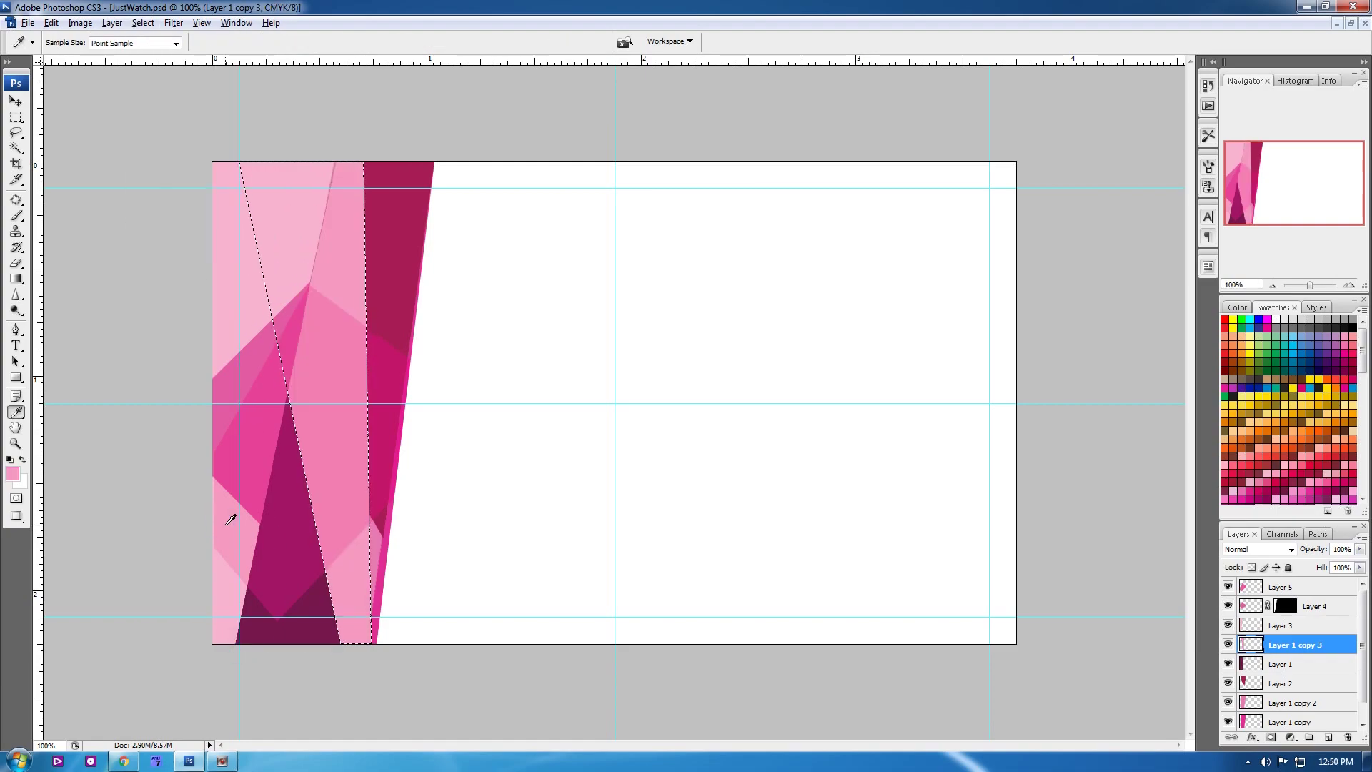
key("alt+shift+f")
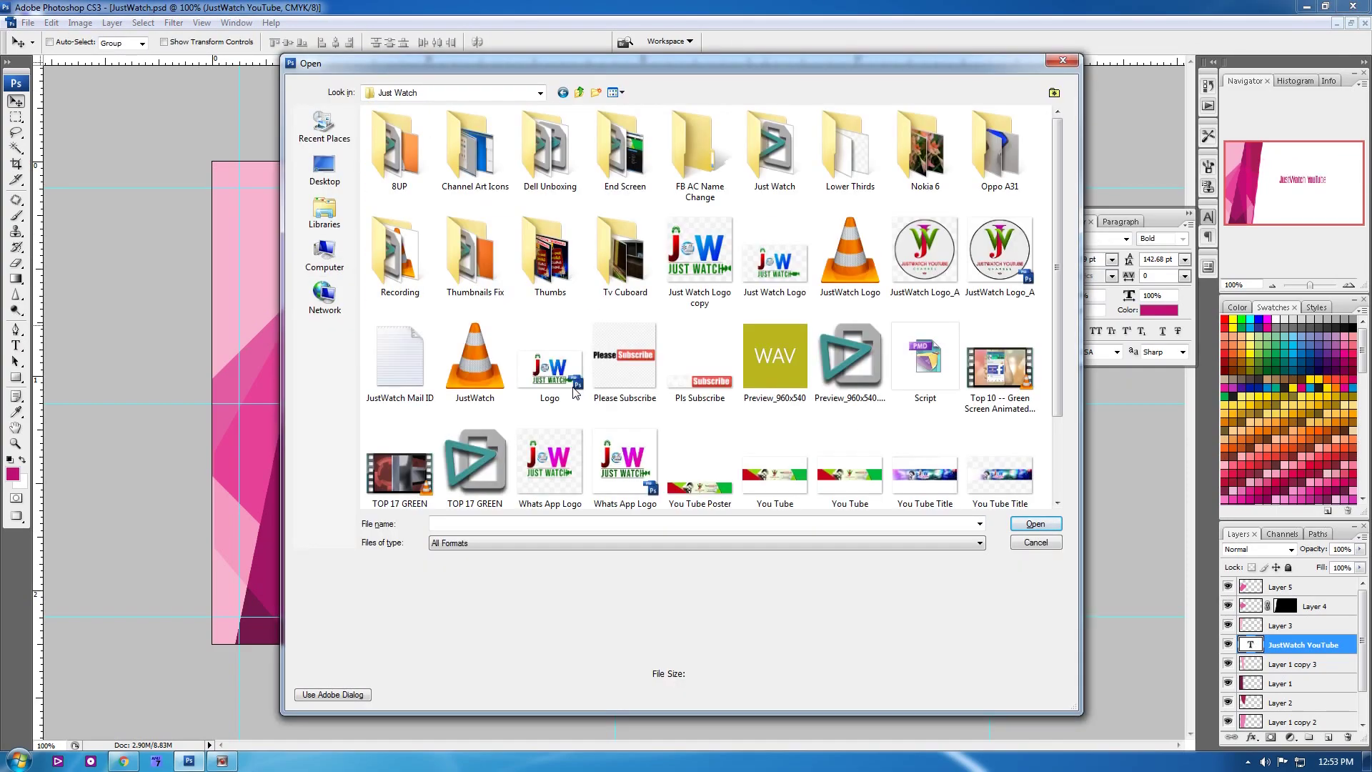
- Copy the layered JustWatch Logo_A image and paste it into the business card
double_click(934, 238)
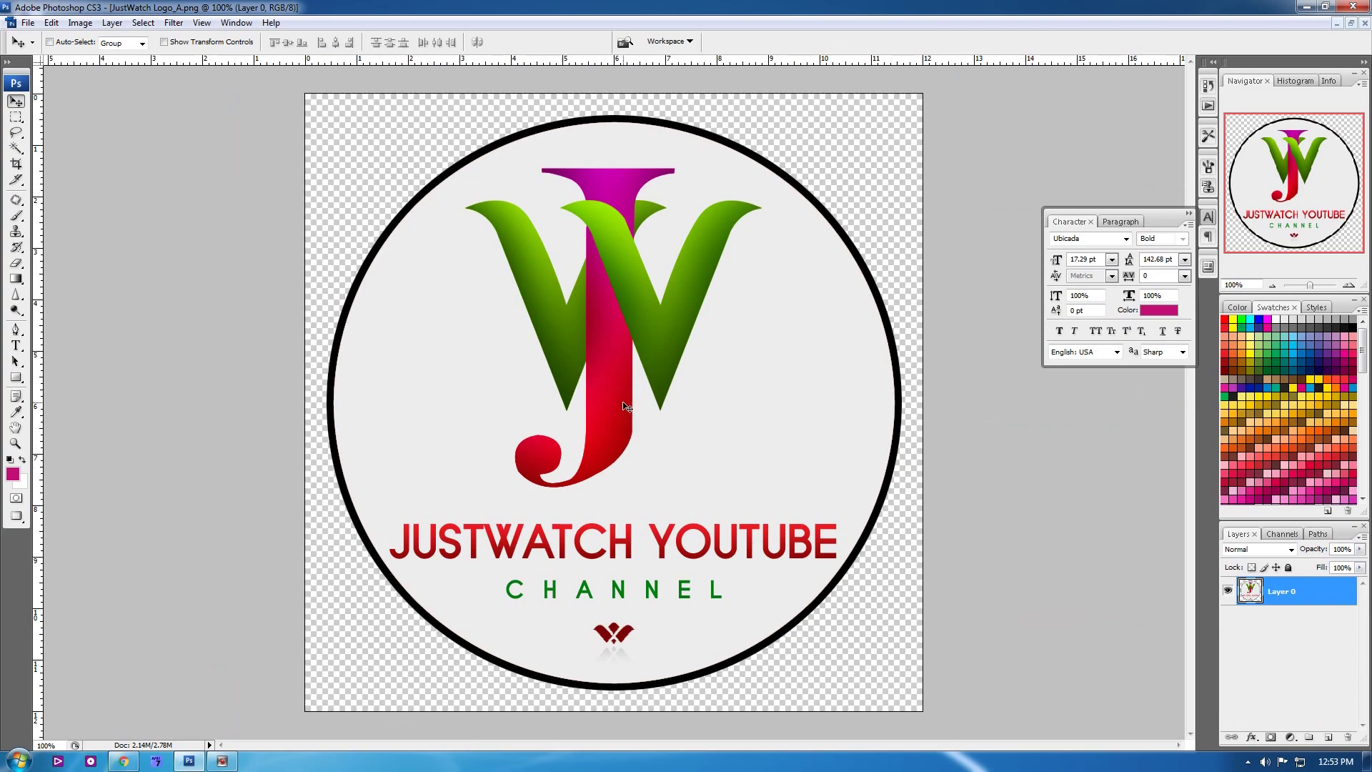
key("ctrl+w")
key("ctrl+o")
left_click(999, 253)
key("Return")
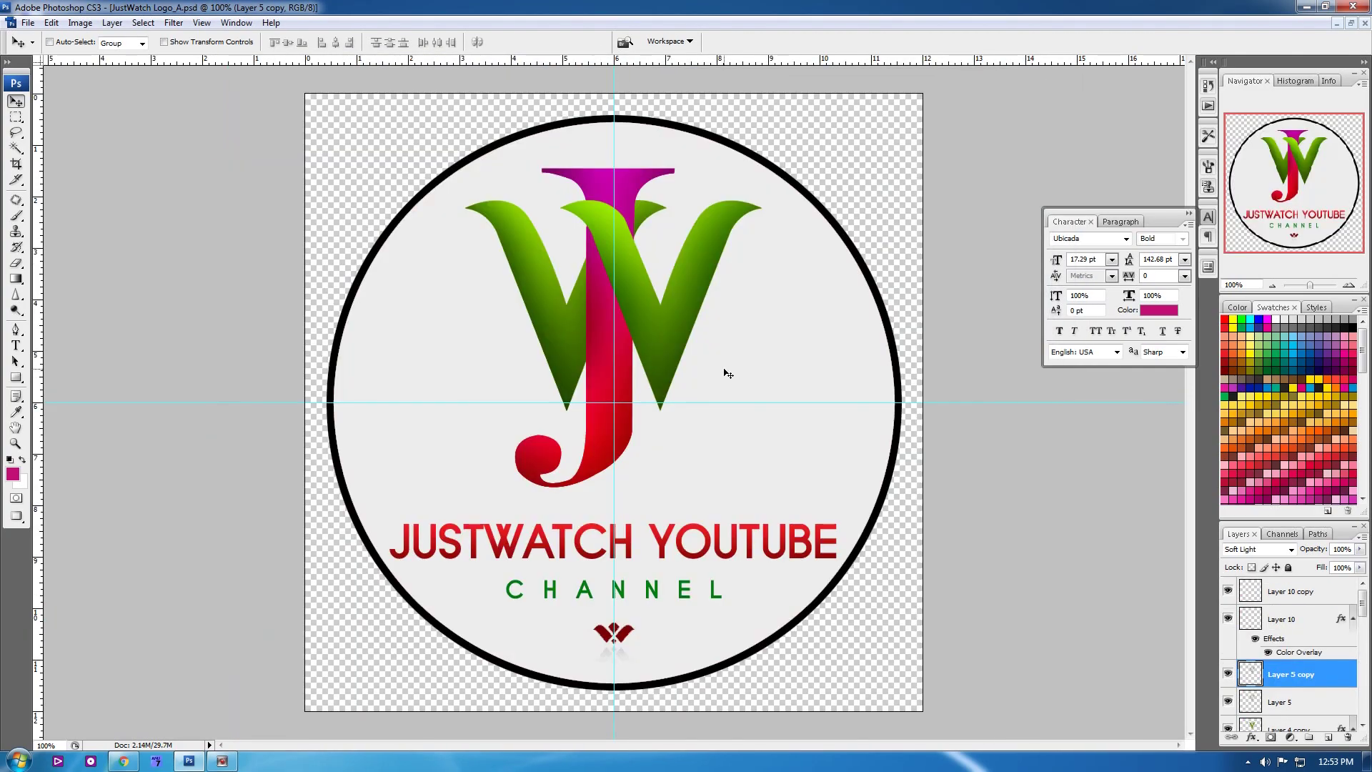
key("ctrl+w")
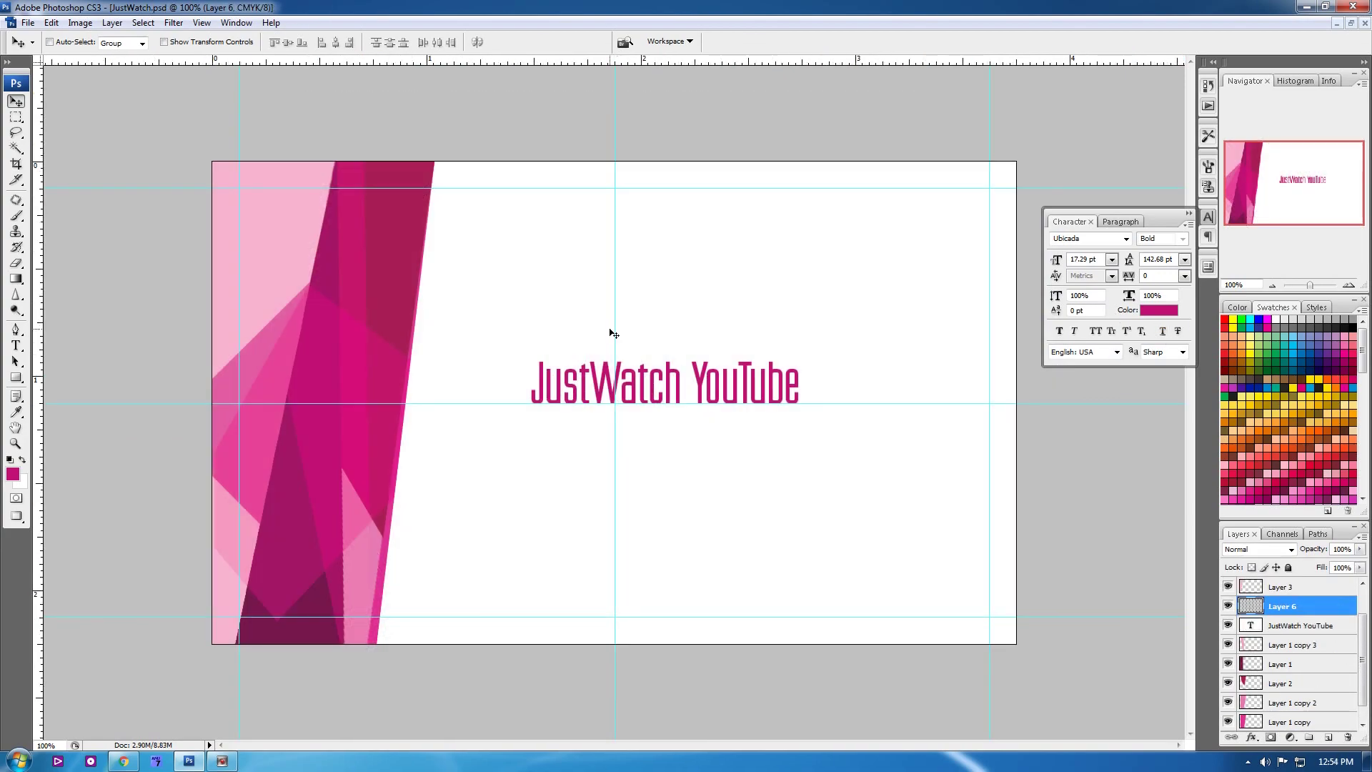
key("ctrl+v")
- Shrink the pasted logo to about a quarter size and place it above the title
key("ctrl+t")
mouse_move(901, 160)
left_mouse_down()
mouse_move(666, 392)
mouse_move(704, 203)
left_mouse_up()
key("Return")
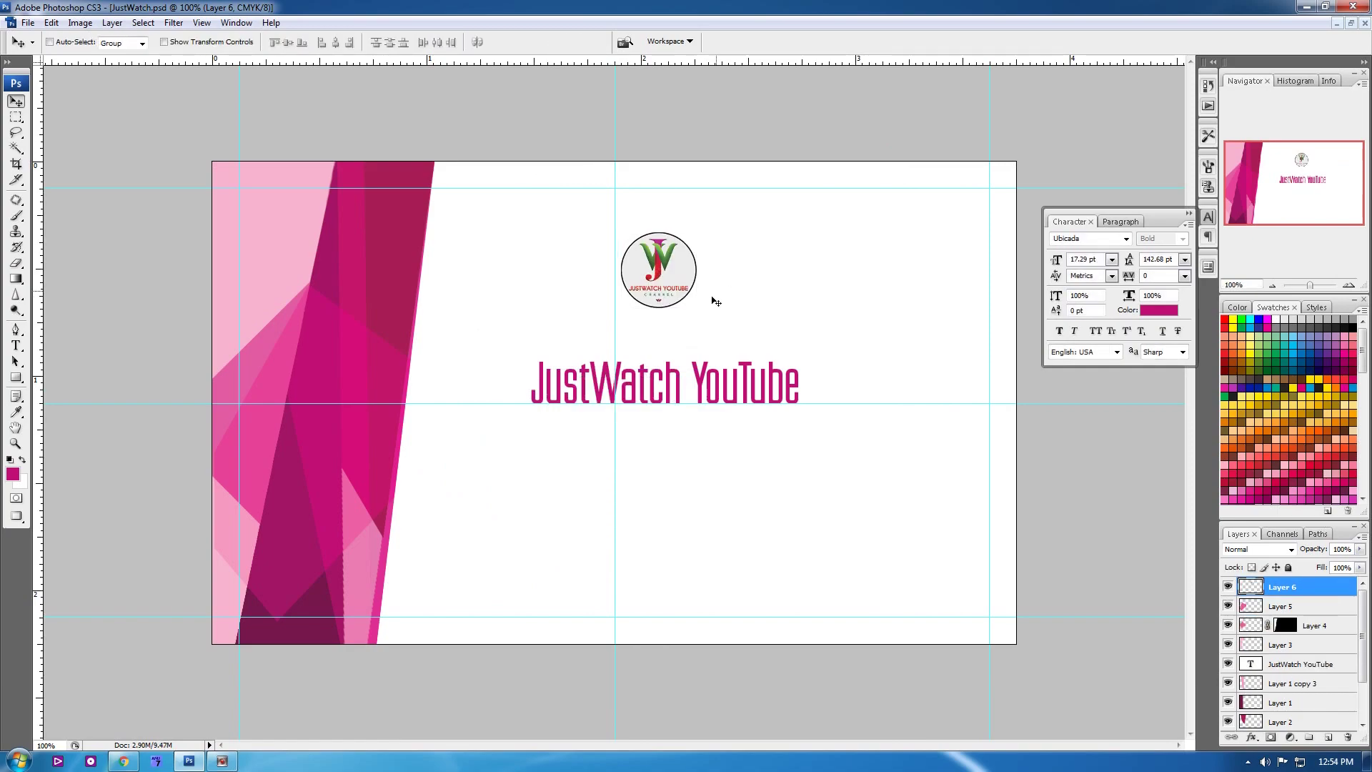
mouse_move(714, 298)
left_mouse_down()
mouse_move(681, 323)
mouse_move(698, 315)
left_mouse_up()
key("m")
mouse_move(533, 230)
left_mouse_down()
mouse_move(765, 443)
mouse_move(800, 448)
left_mouse_up()
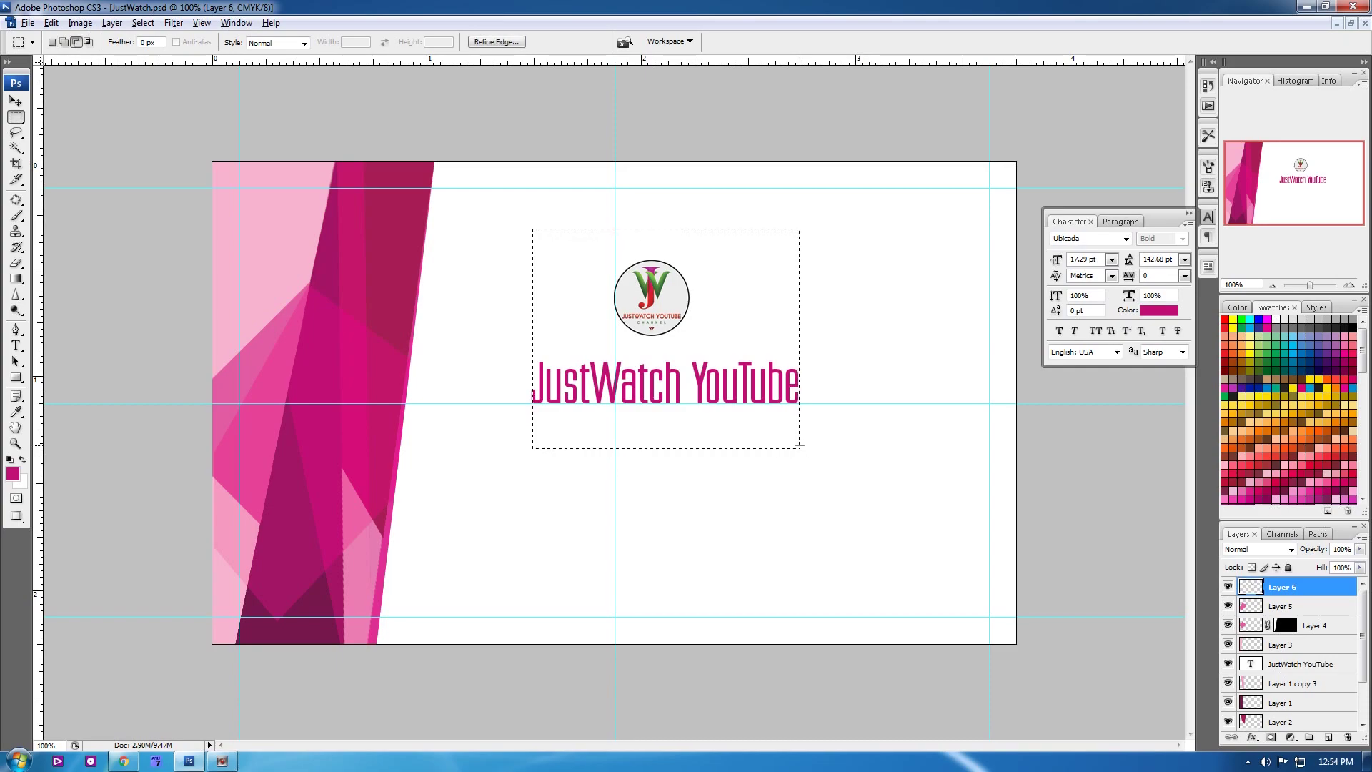
- Centre the logo horizontally and type 'Photoshop Tuts | Tech News | Unboxing |' below the title
key("alt+l")
key("i")
key("h")
key("t")
left_click(684, 492)
type("sdf")
key("ctrl+a")
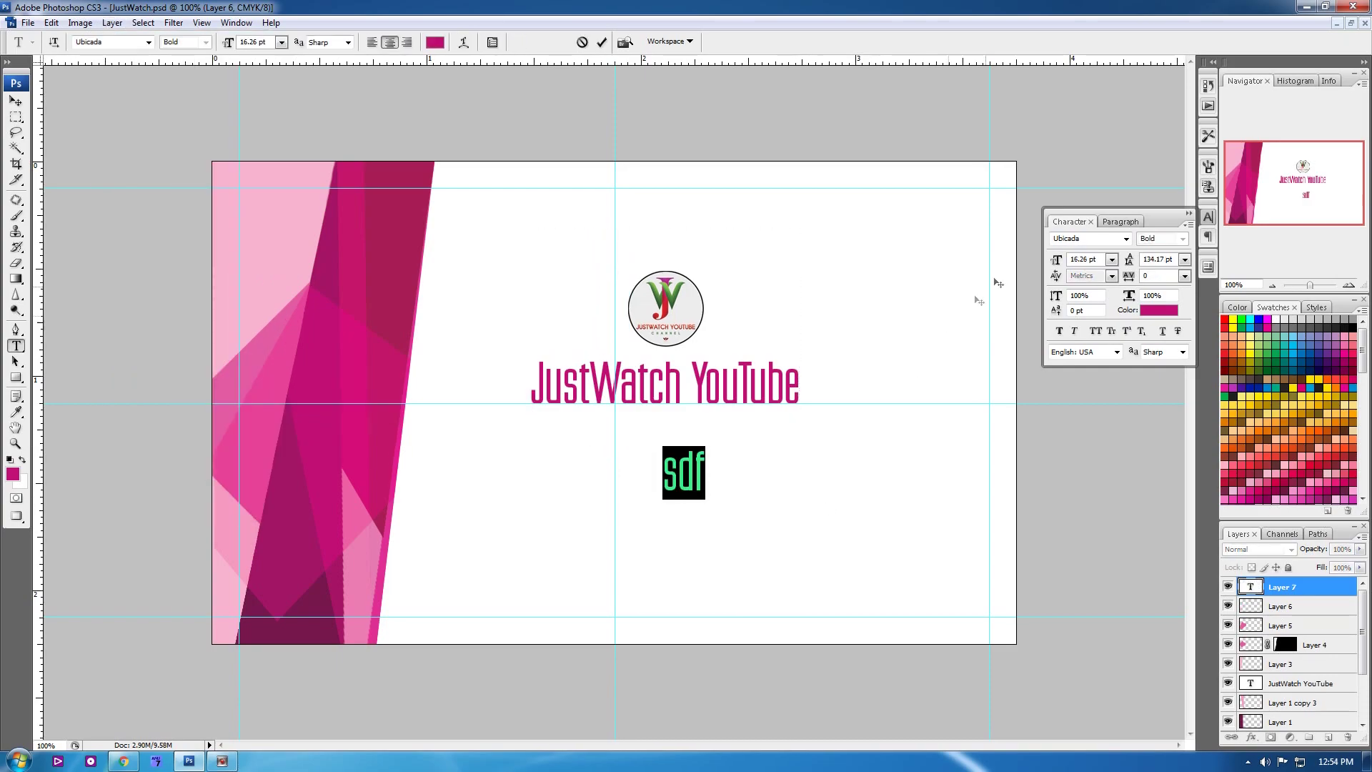
type("PS")
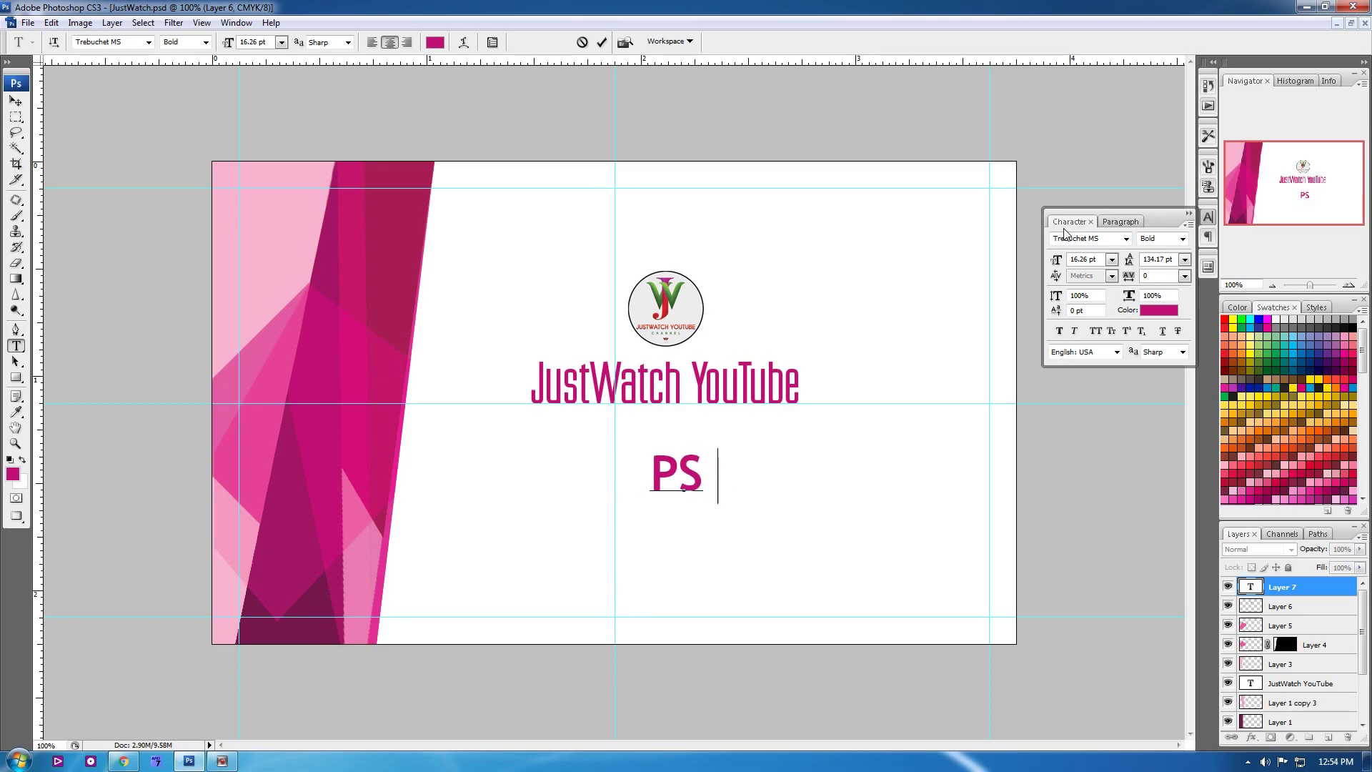
key("BackSpace")
key("BackSpace")
type("hotoshop Tuts | T")
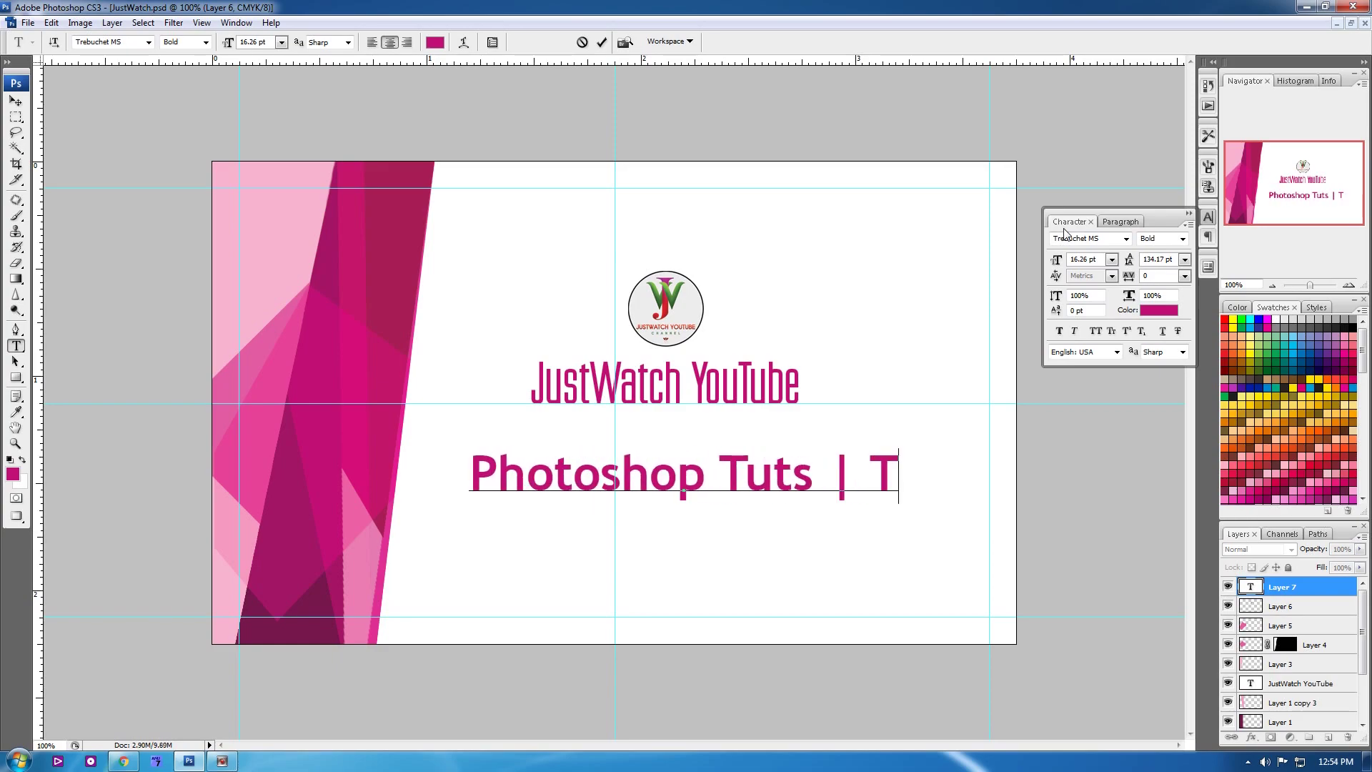
type("ech News | Unboxing |")
- Shrink the tagline, append 'Tips and Tricks', and commit it in regular weight
key("ctrl+a")
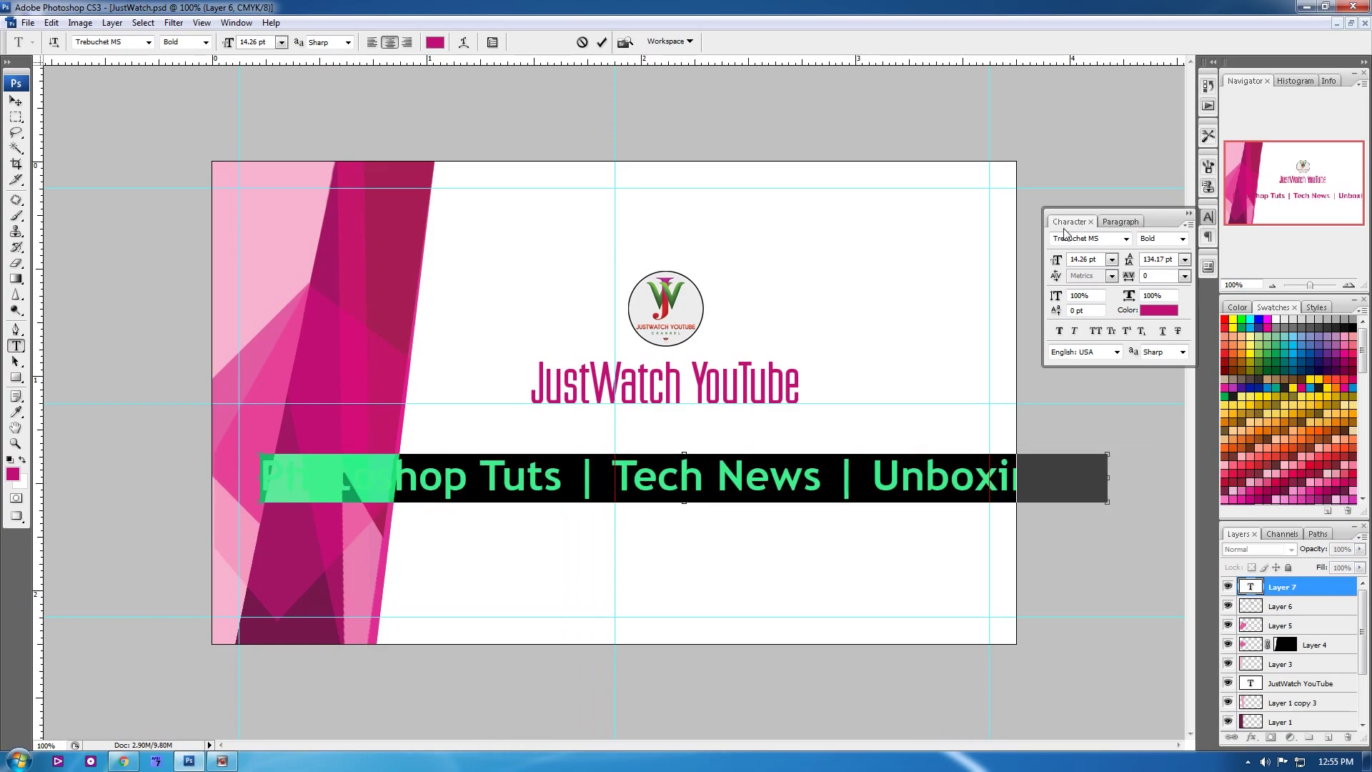
key("ctrl+alt+shift+comma")
key("End")
type("Tips ")
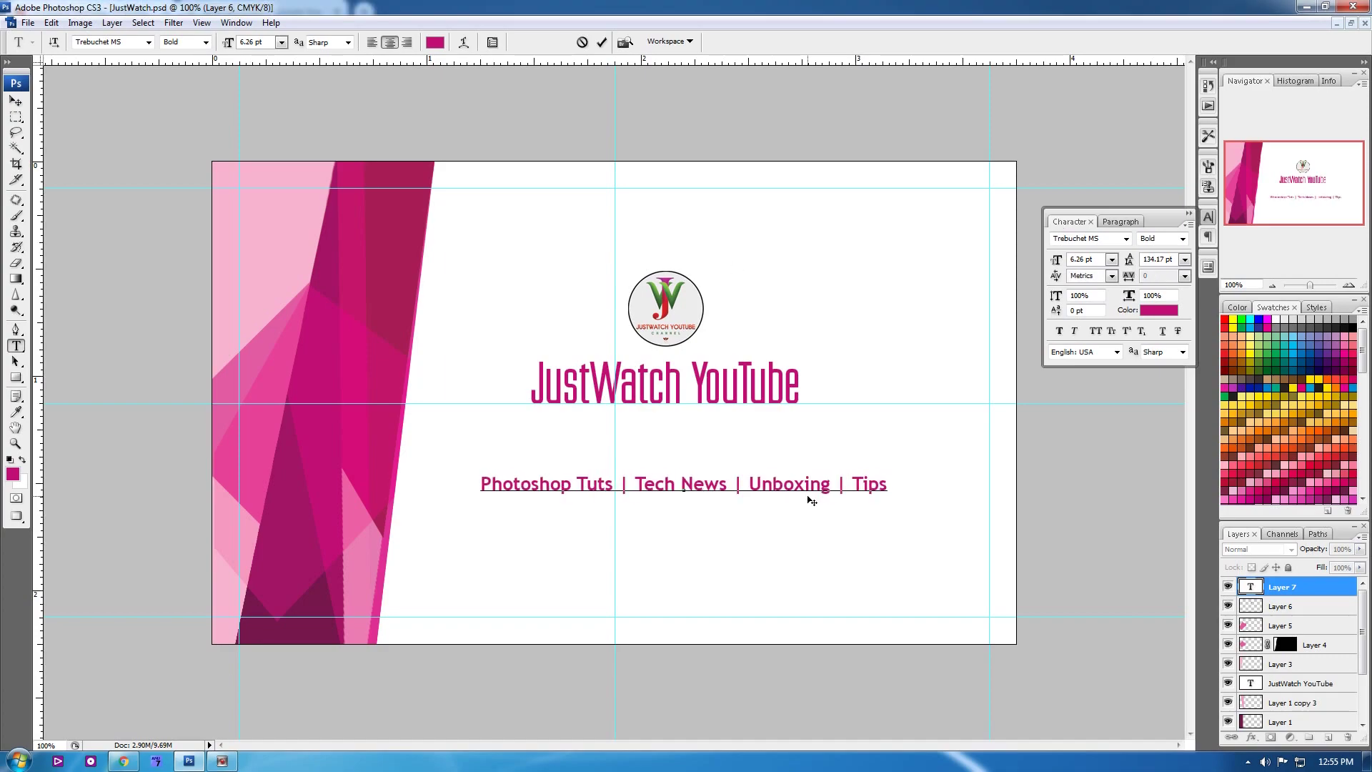
type("and Tricks")
key("ctrl+a")
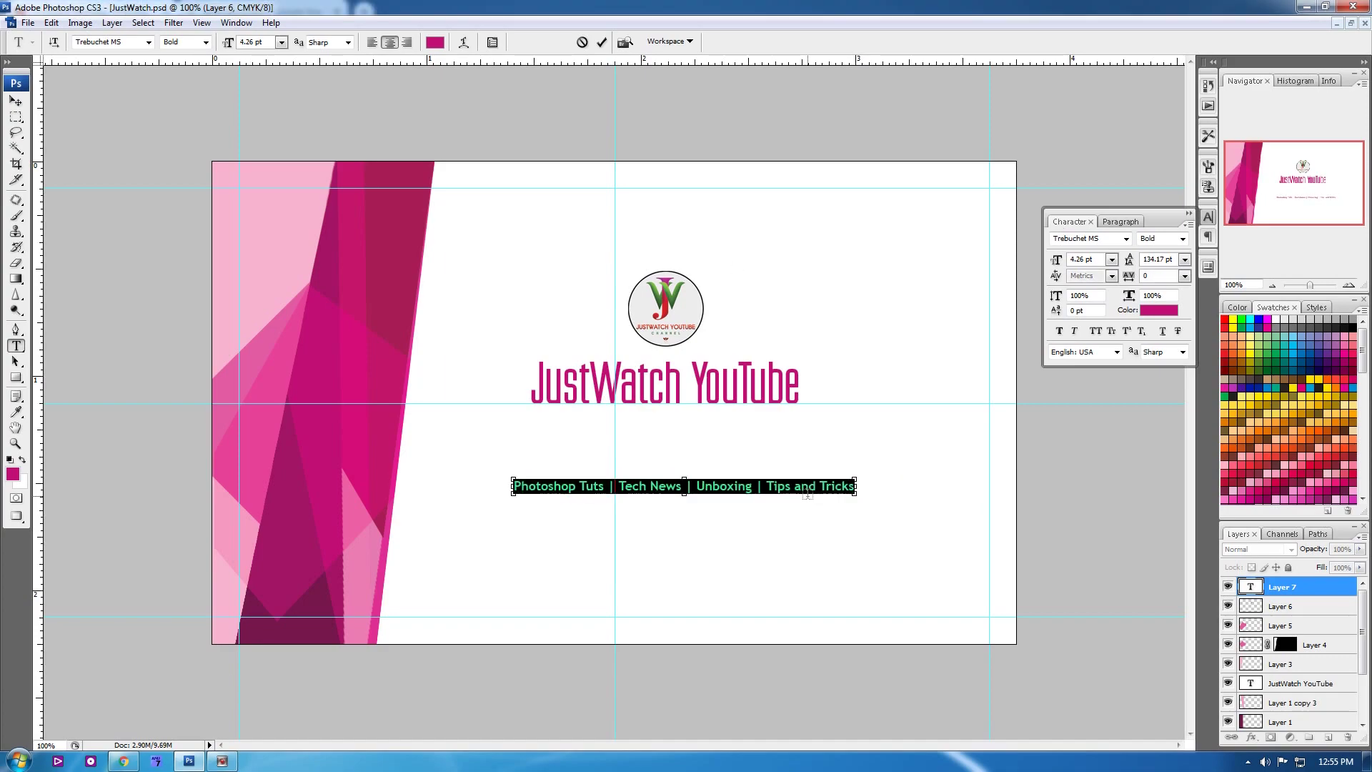
key("ctrl+shift+comma")
key("ctrl+Return")
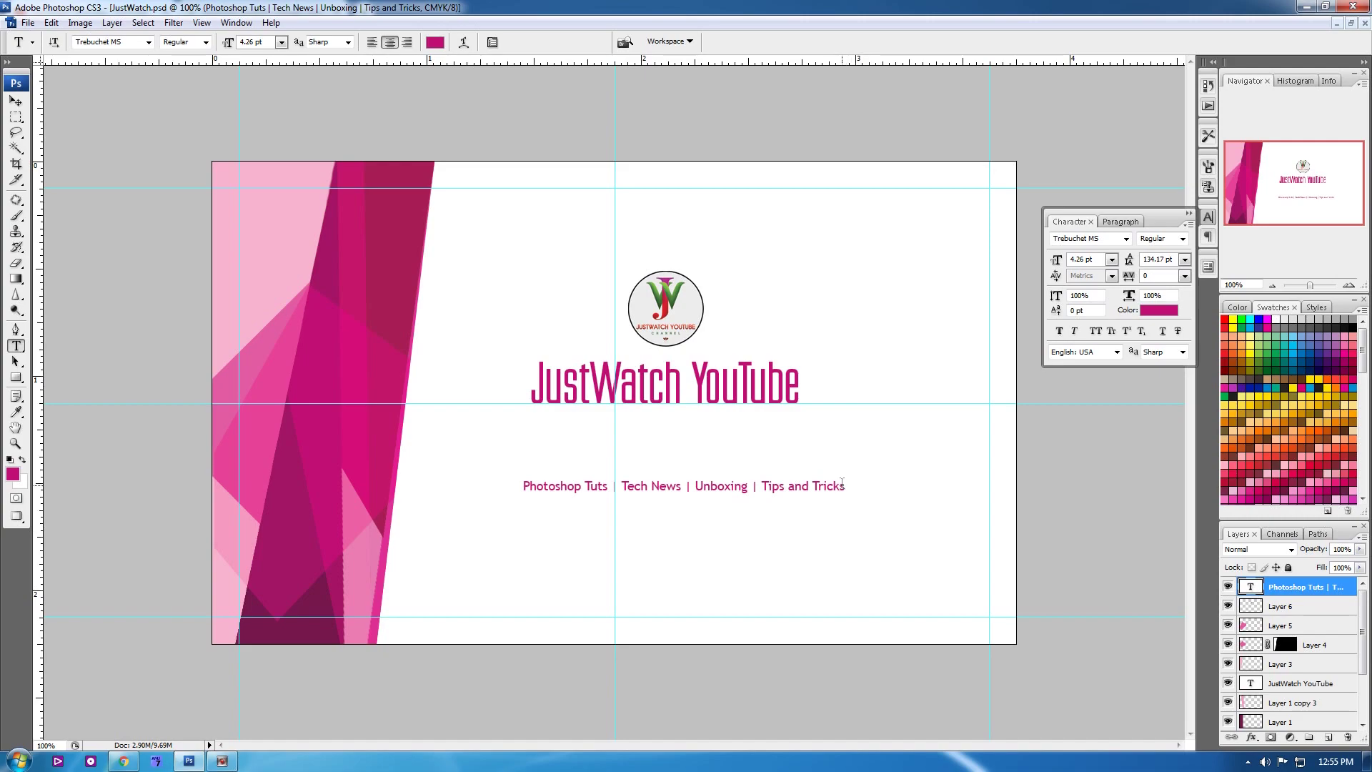
- Move the tagline further down the card and enlarge it
key("v")
left_click_drag(745, 492, 714, 588)
key("ctrl+t")
mouse_move(819, 572)
left_mouse_down()
mouse_move(873, 571)
mouse_move(843, 415)
left_mouse_up()
key("Return")
- Centre the tagline horizontally under the title and nudge it up slightly
key("m")
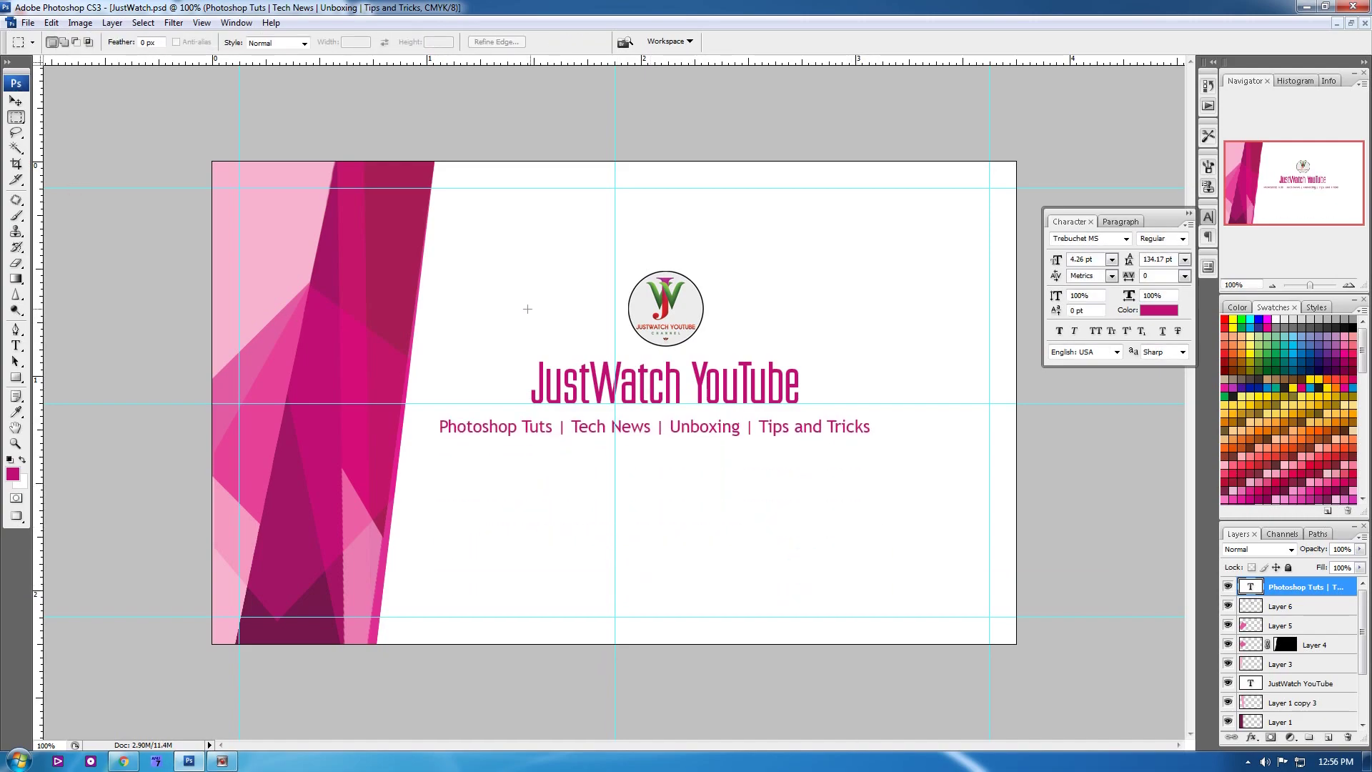
left_click_drag(531, 311, 798, 476)
key("alt+l")
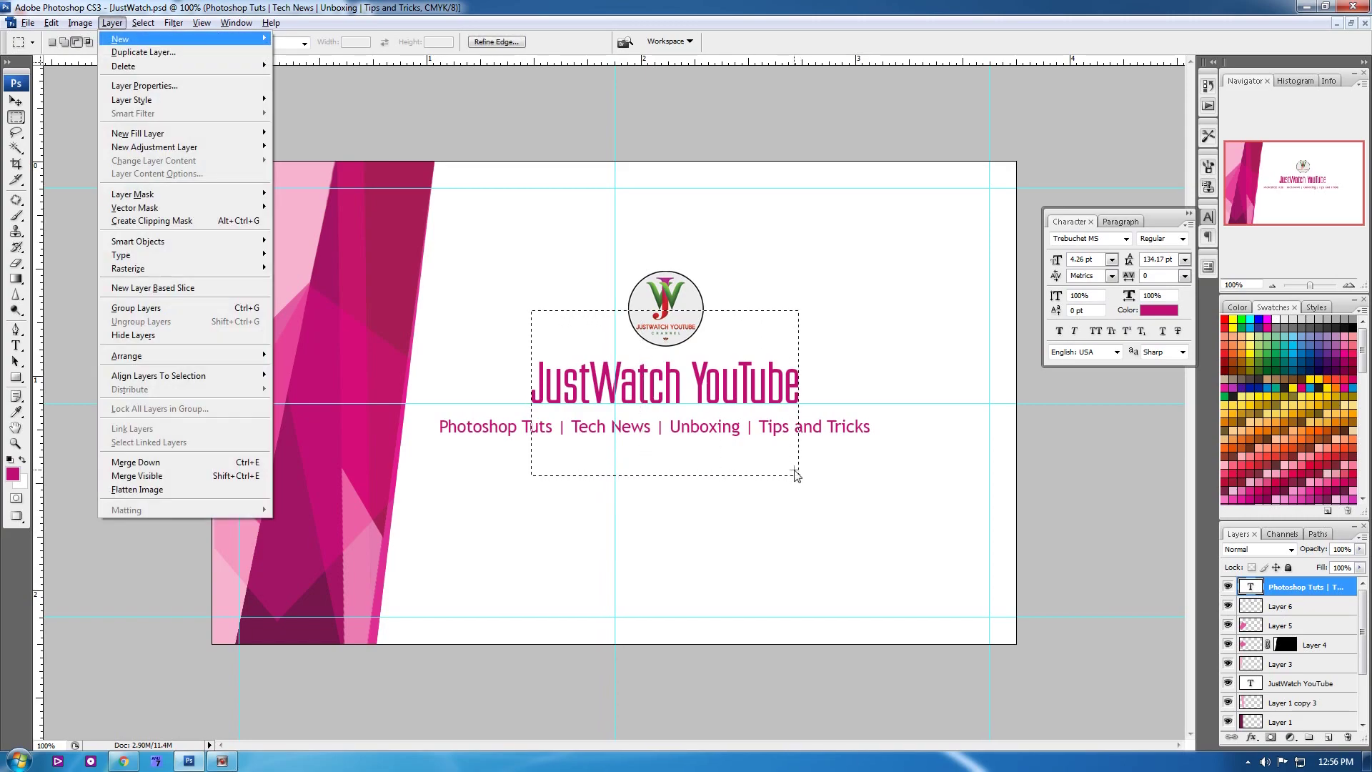
key("i")
key("h")
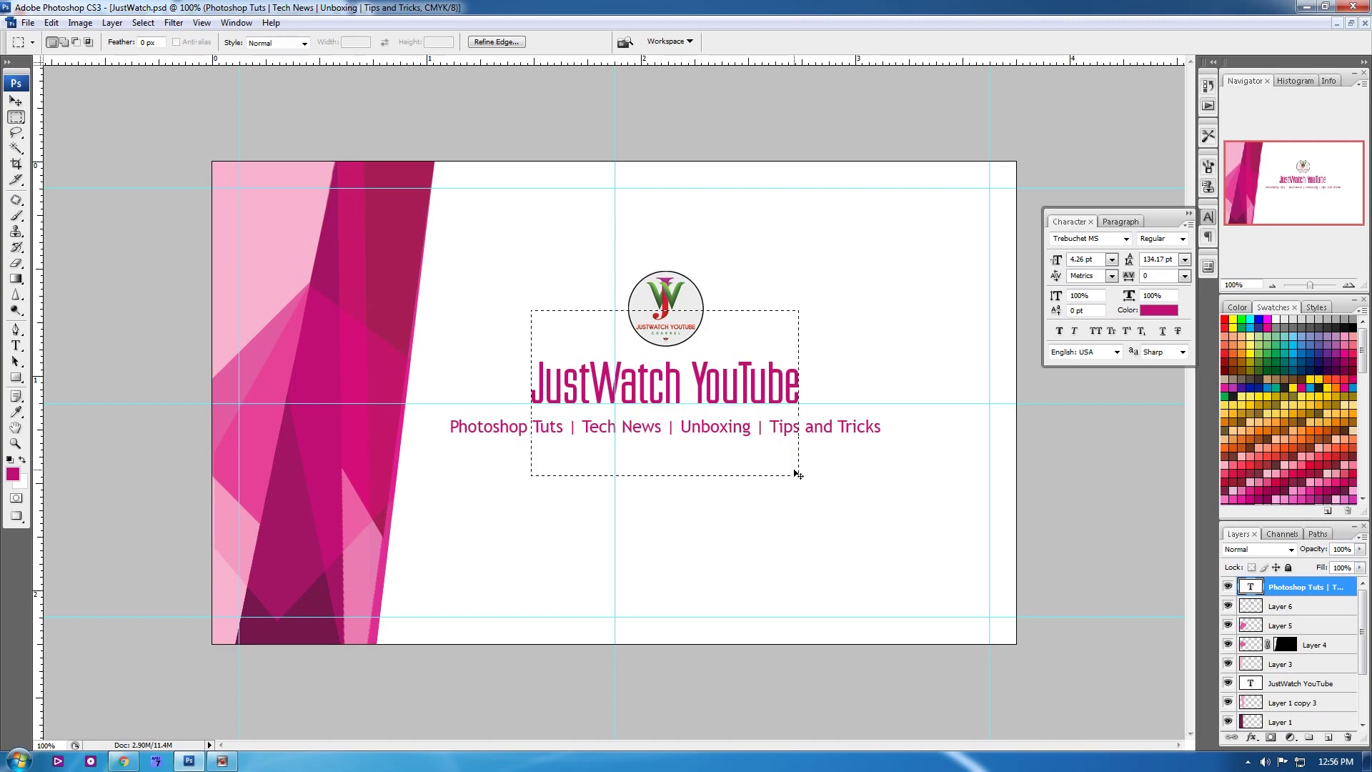
key("ctrl+d")
key("v")
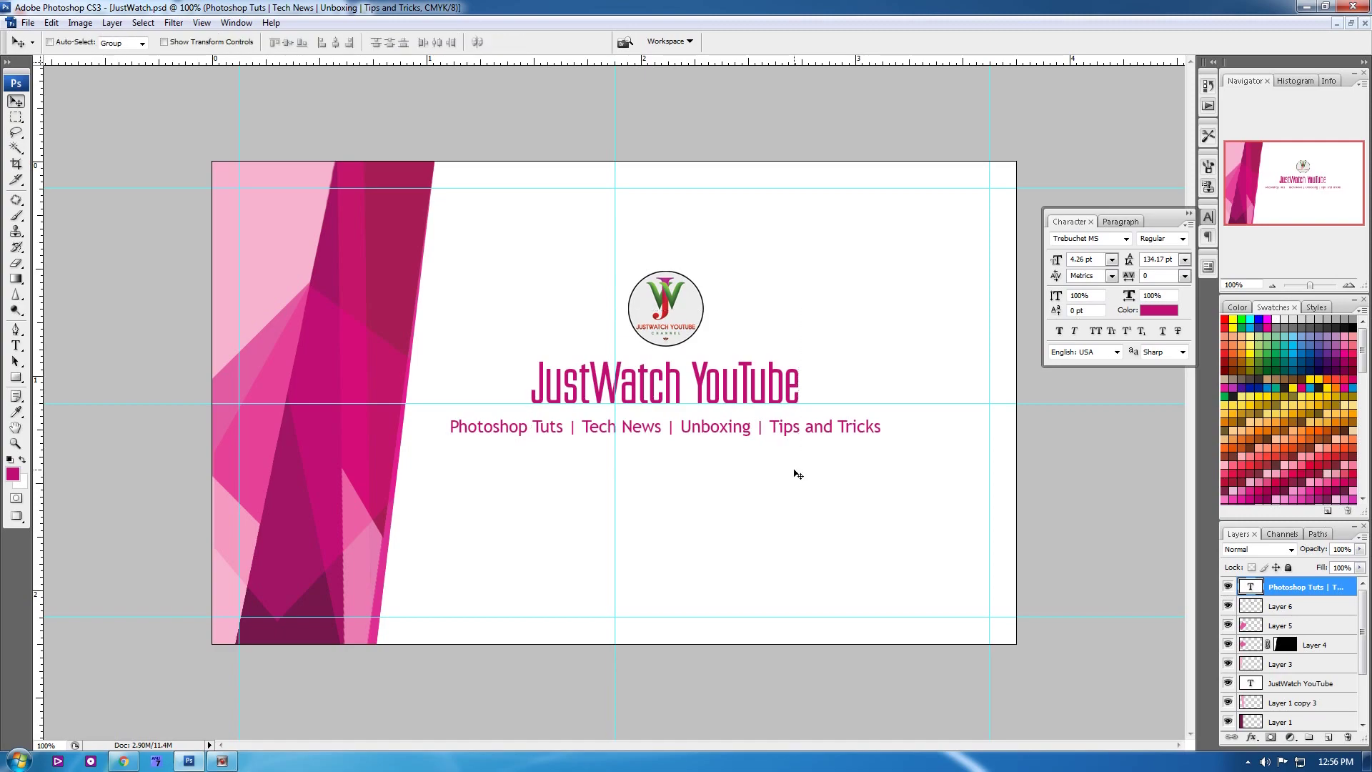
key("Up")
key("Up")
key("m")
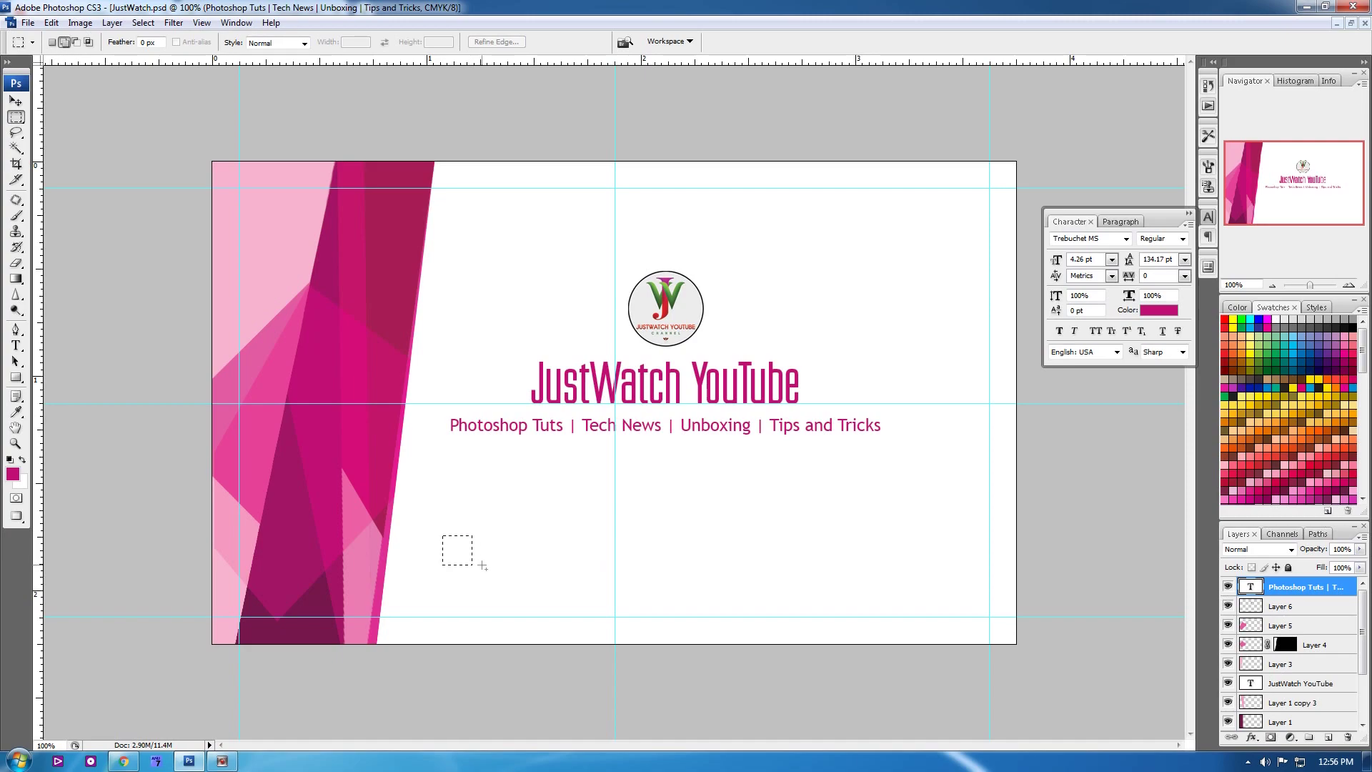
- Make a small square selection smoothed by 5 px and fill it pink on a new layer
left_click_drag(483, 566, 482, 565)
left_click(144, 22)
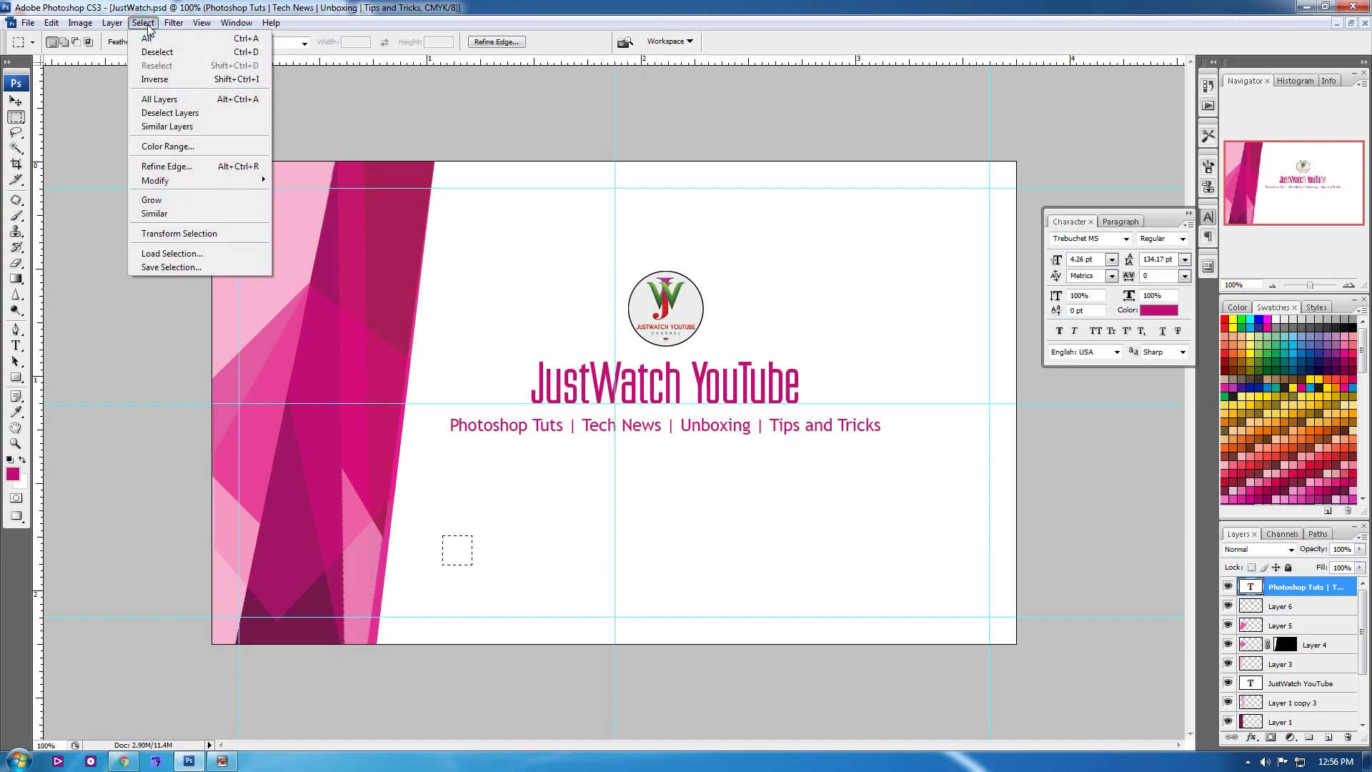
mouse_move(161, 180)
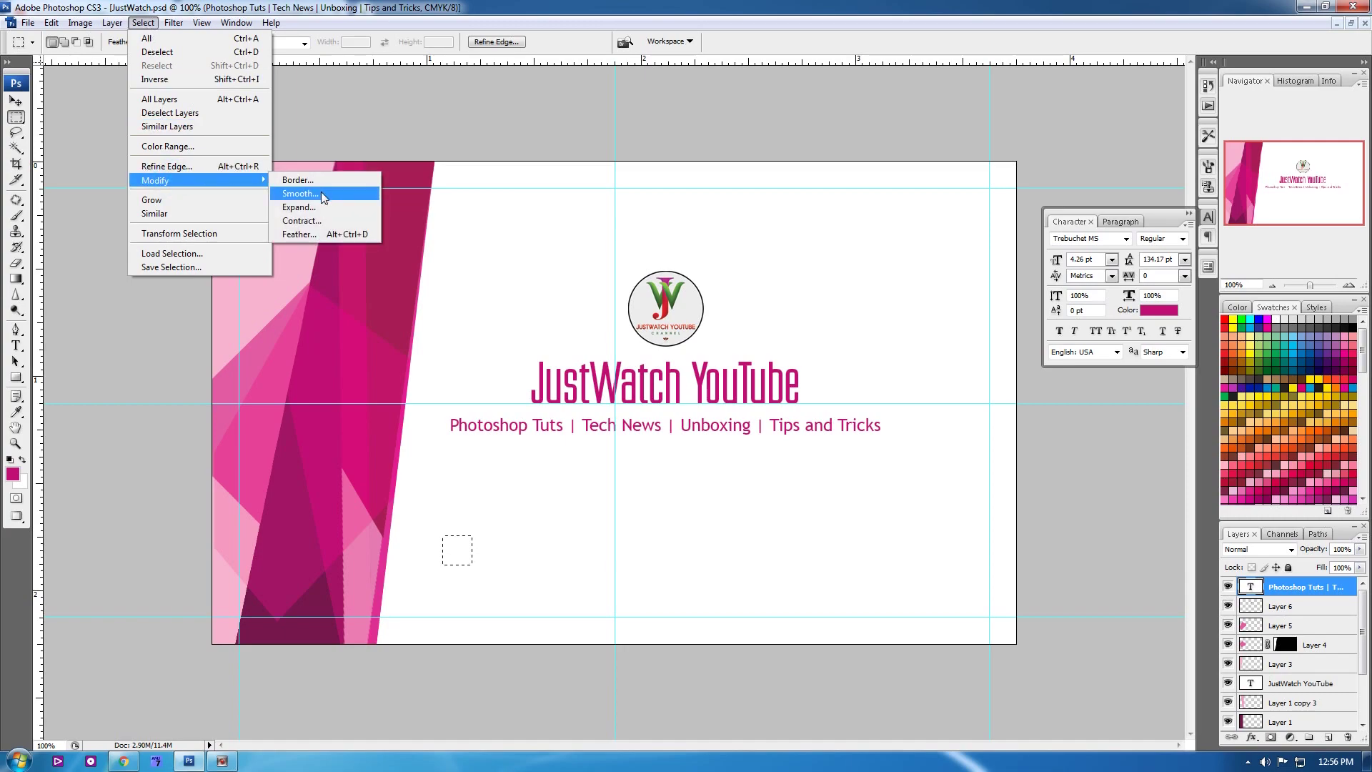
left_click(323, 194)
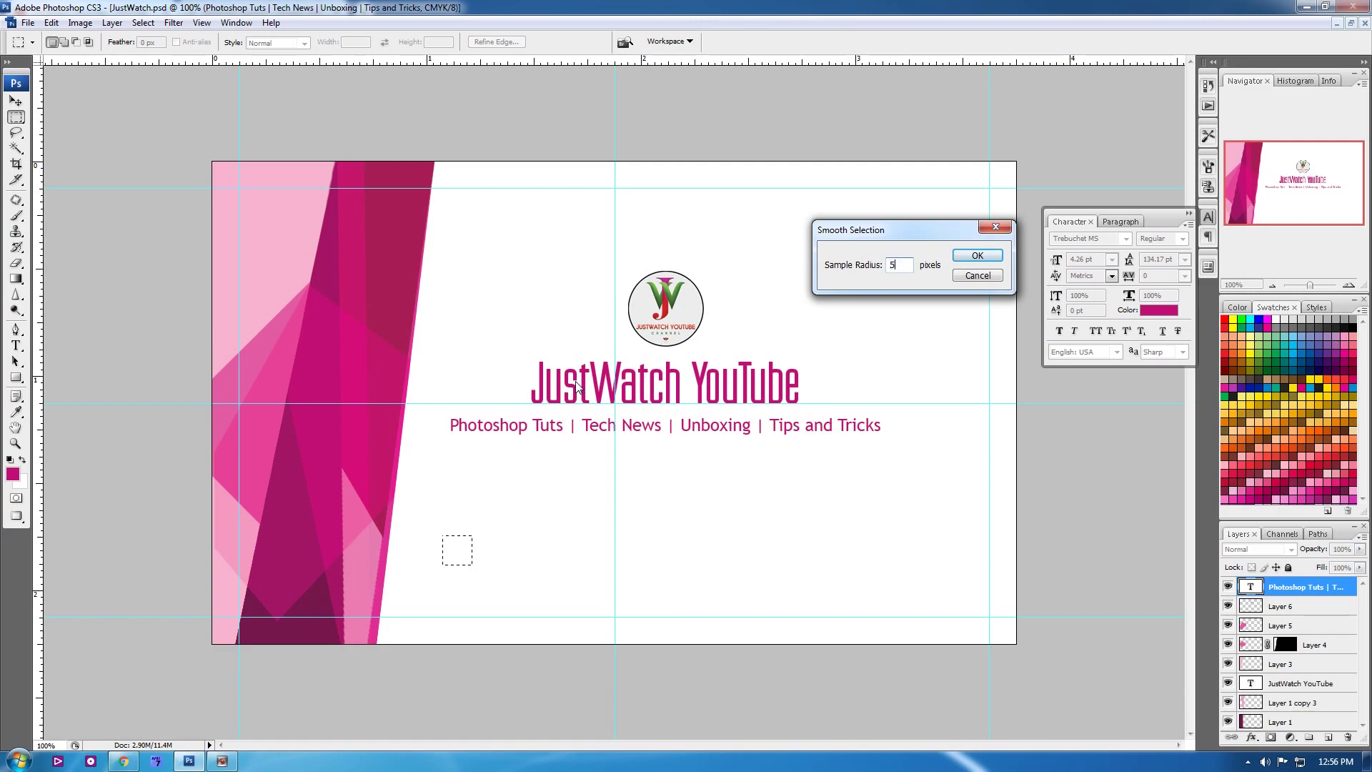
key("Return")
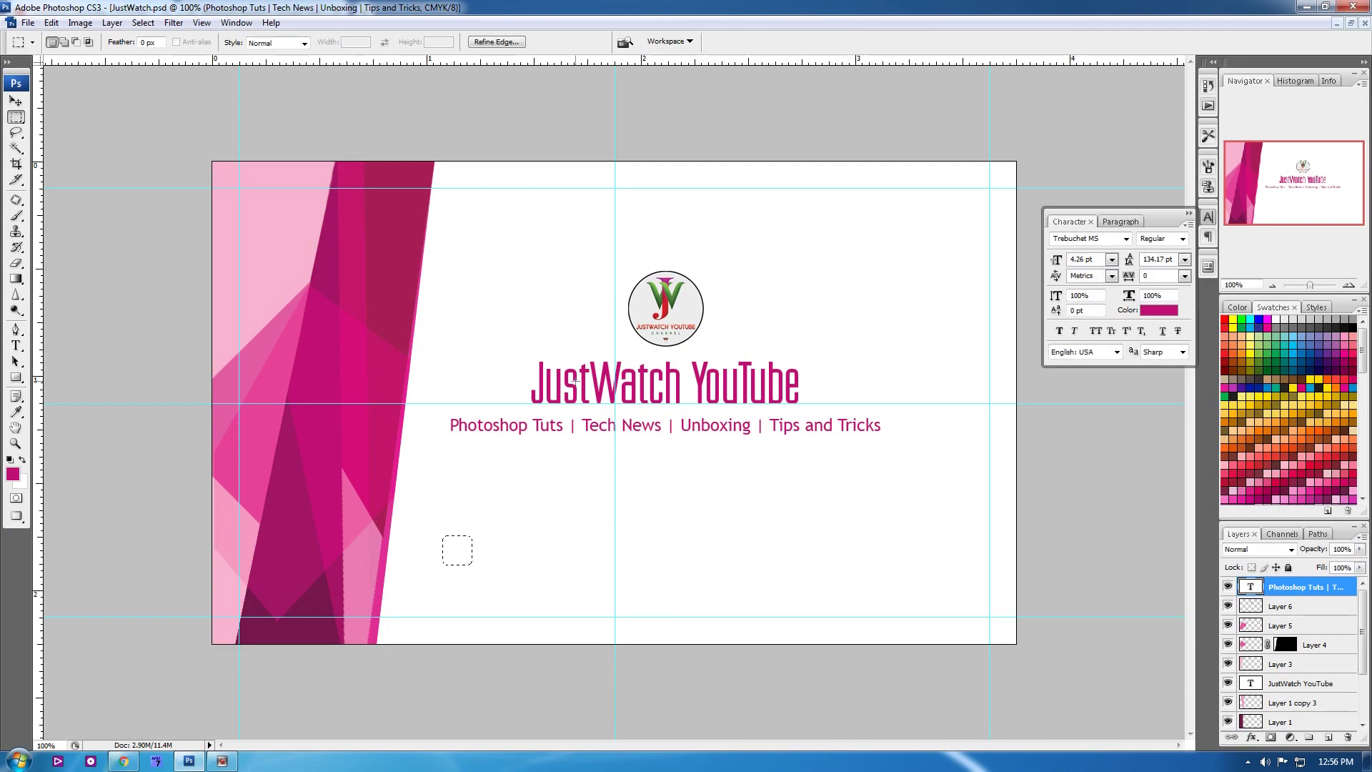
key("ctrl+shift+n")
key("Return")
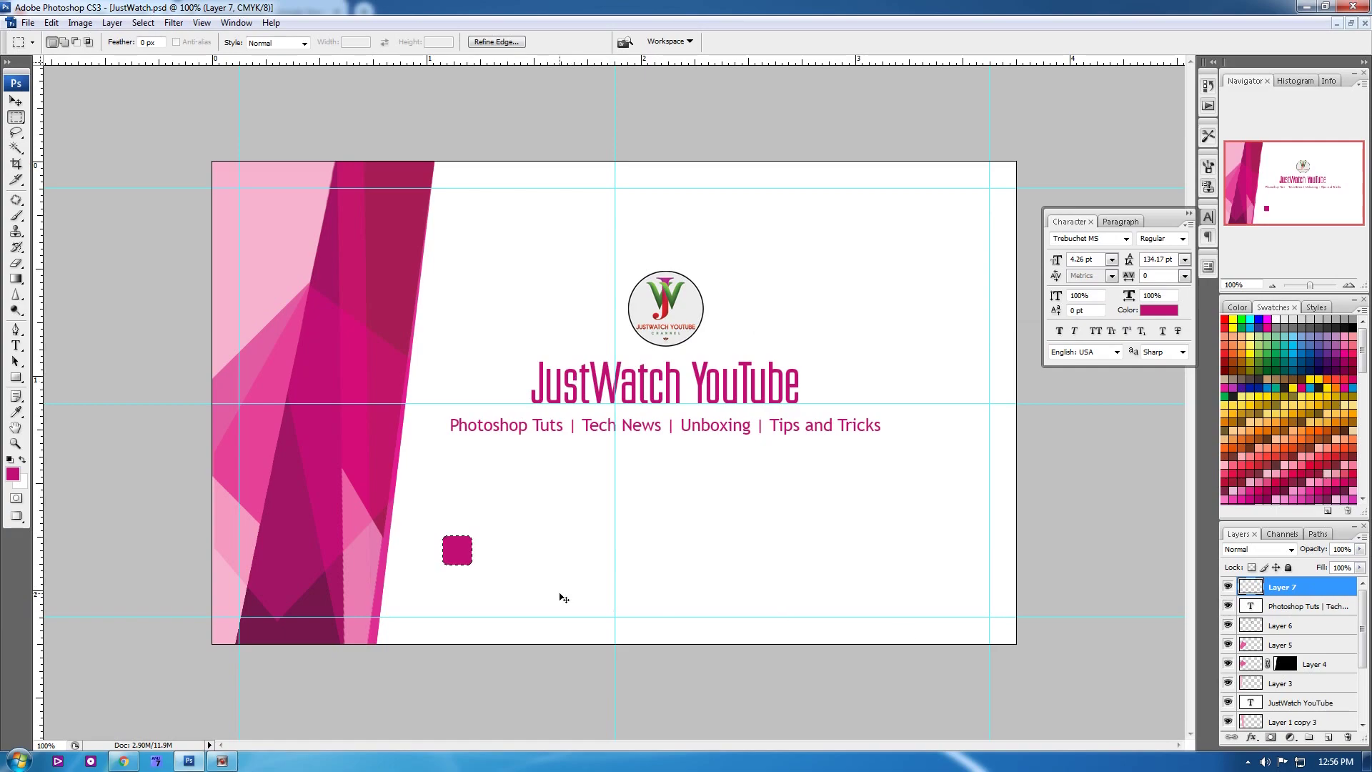
- Duplicate the pink square into a column of three and shrink them
key("v")
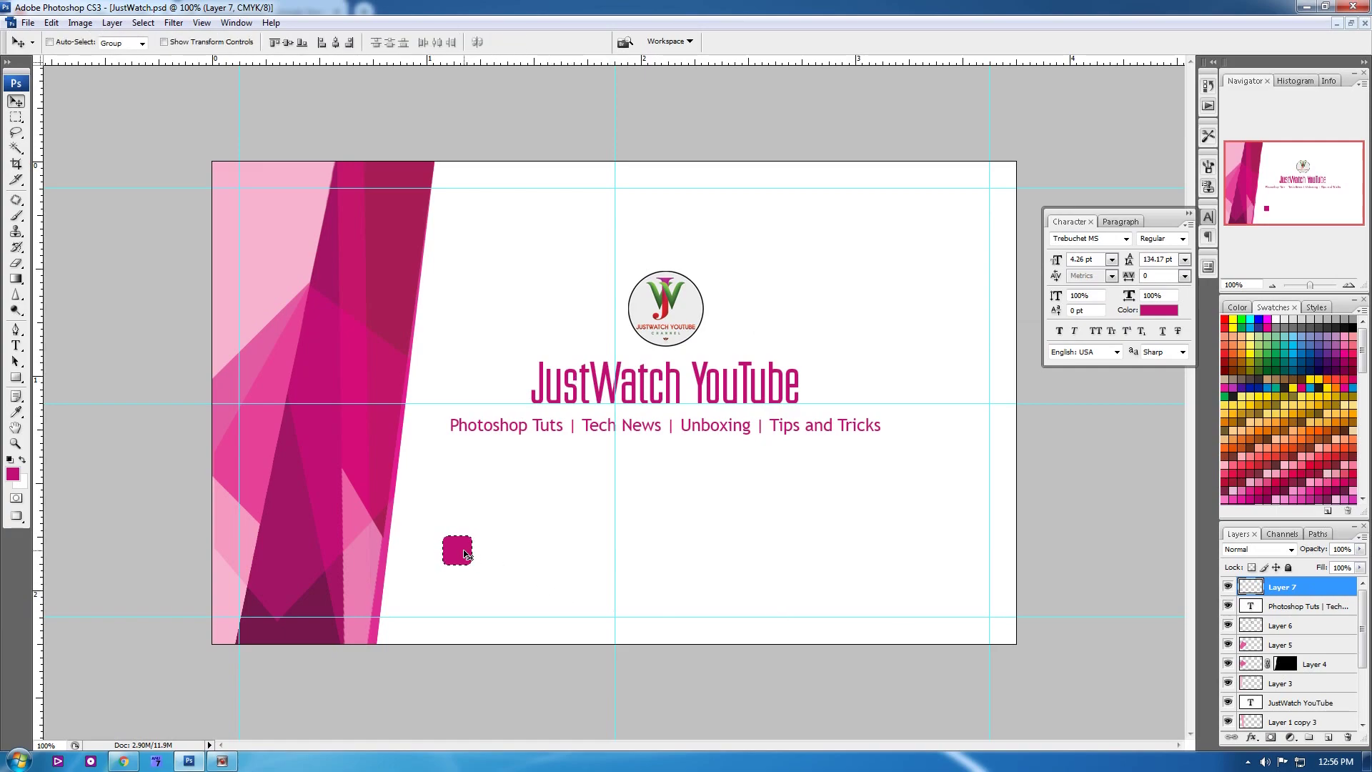
left_click_drag(457, 517, 460, 596)
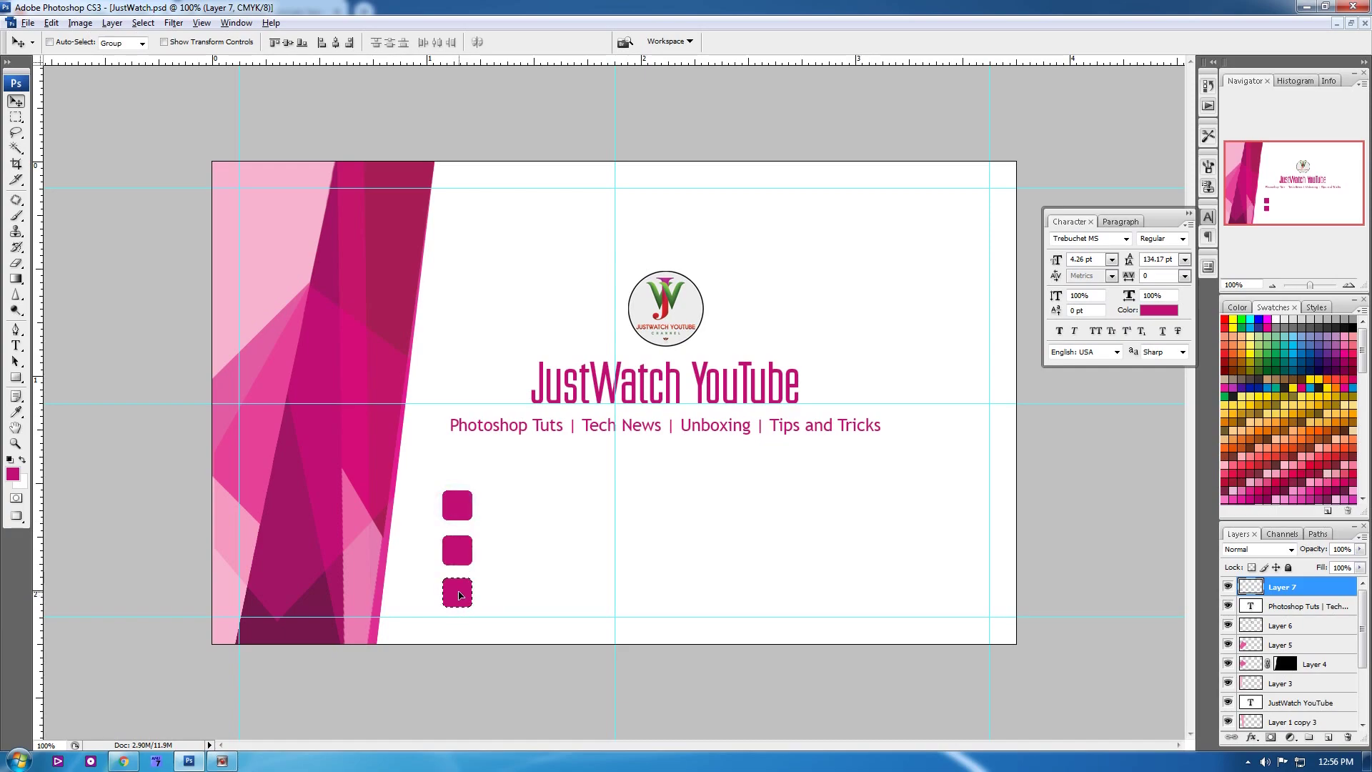
key("ctrl+d")
key("ctrl+t")
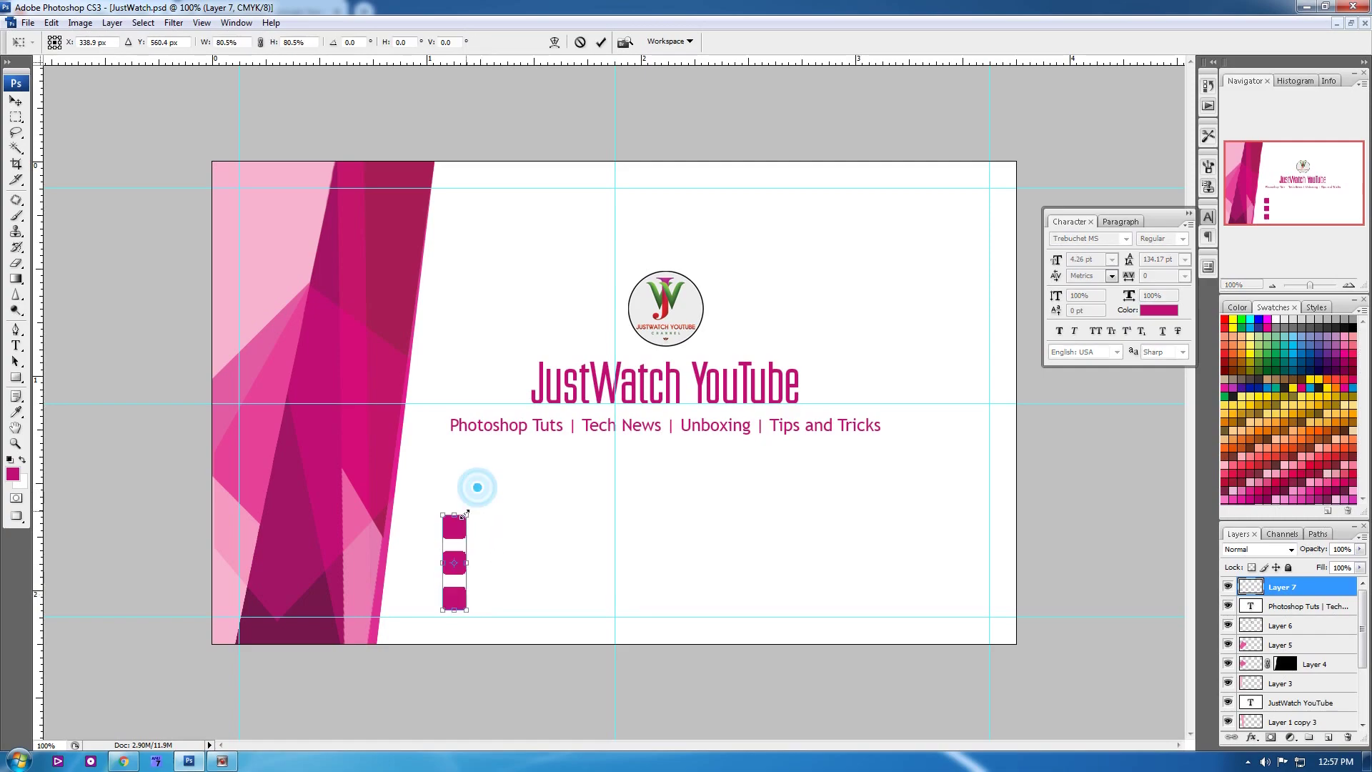
left_click_drag(478, 487, 477, 521)
key("Return")
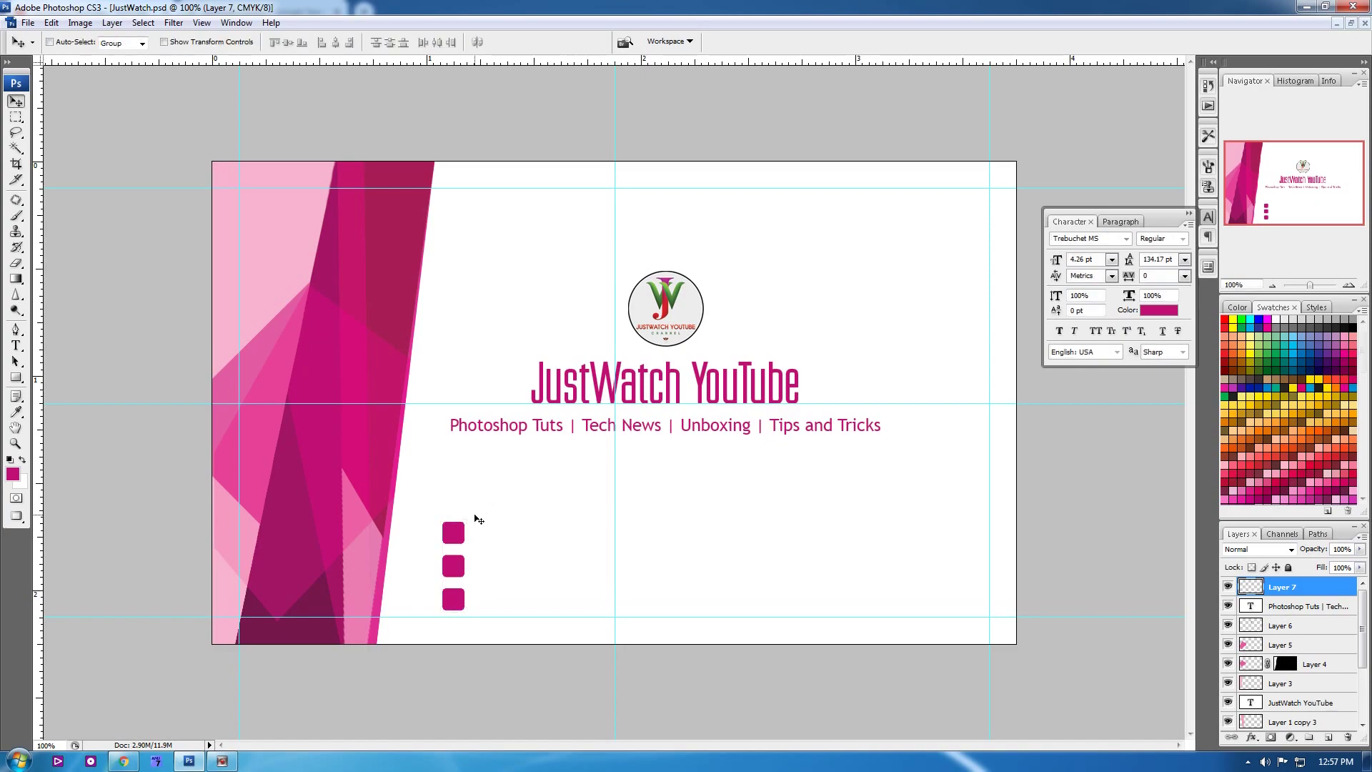
- Undo that resize, rescale the three squares to about 90%, and bring up the Open dialog
key("ctrl+z")
key("ctrl+t")
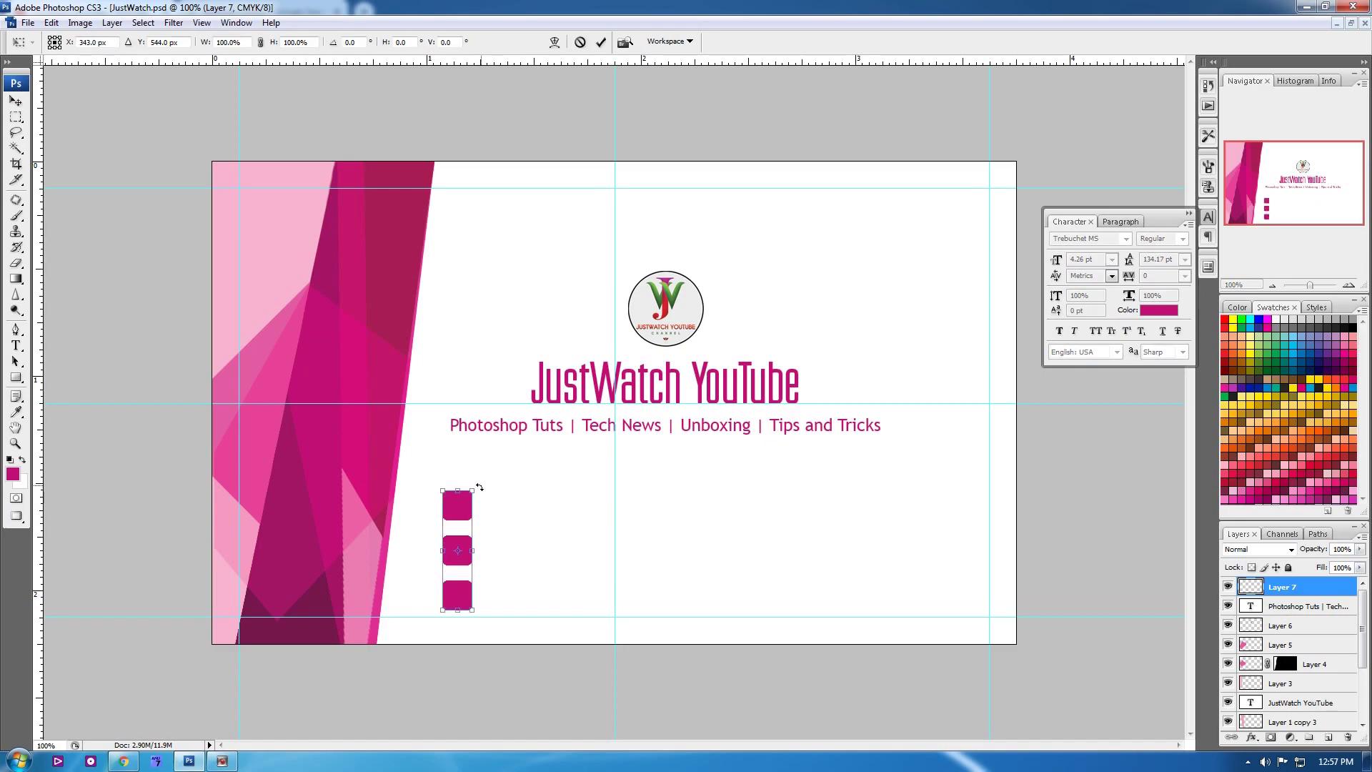
mouse_move(472, 490)
left_mouse_down()
mouse_move(470, 501)
mouse_move(759, 536)
left_mouse_up()
key("Return")
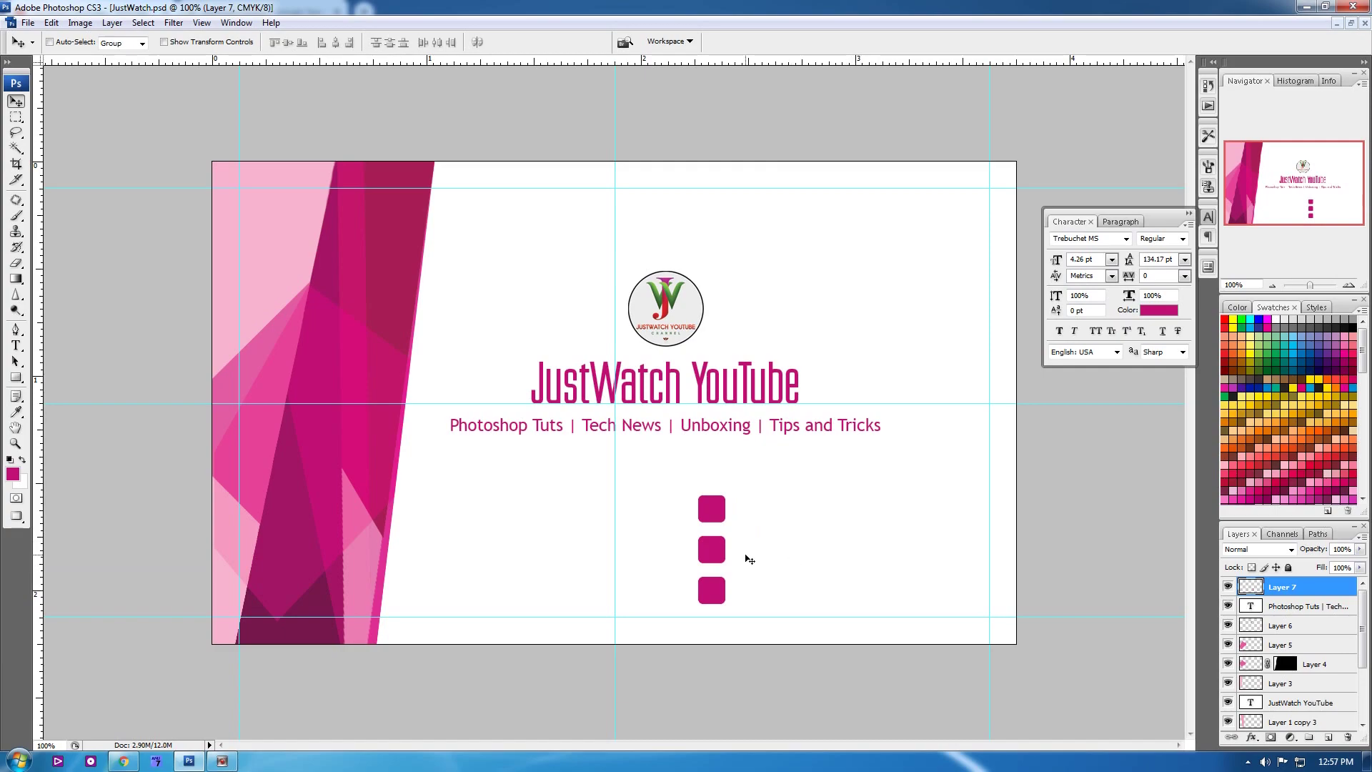
key("ctrl+o")
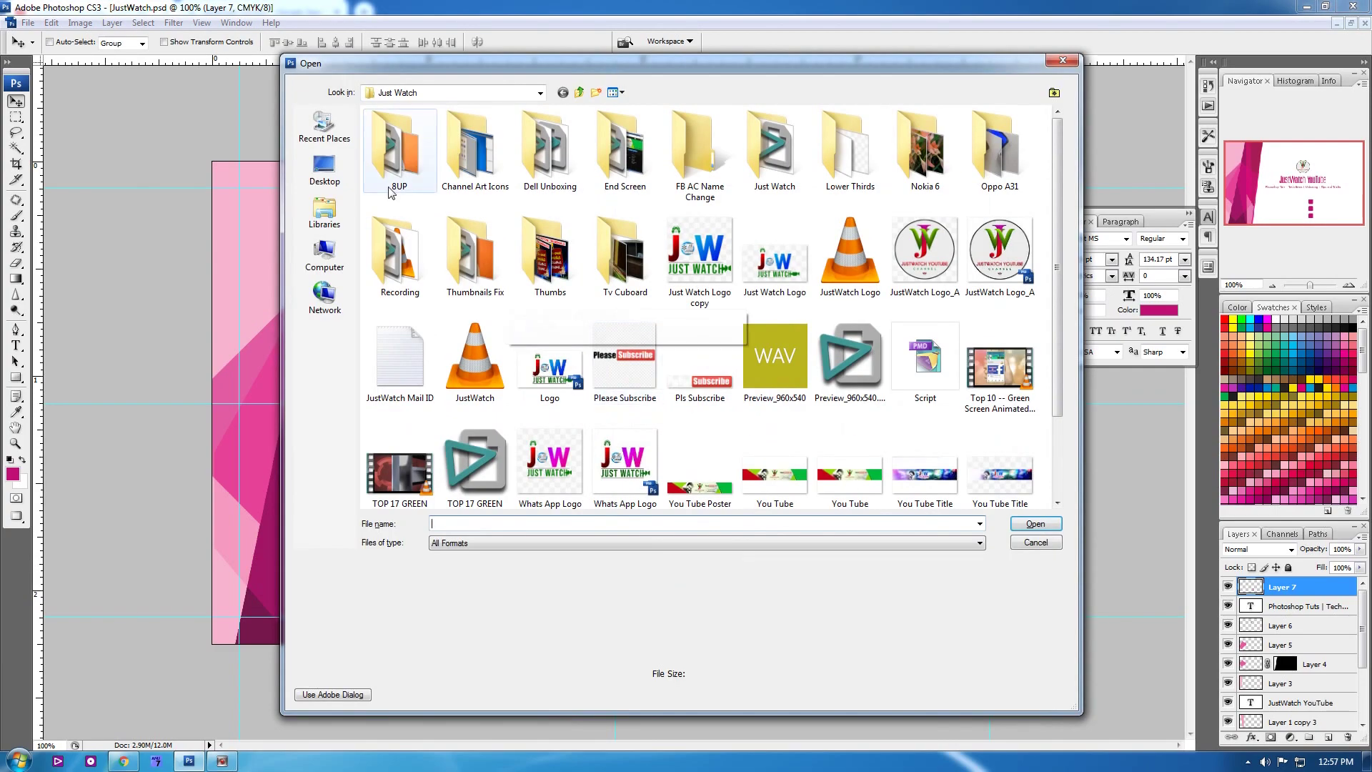
- Open the phone icon PNG from the Desktop, browsing with large thumbnails
left_click(325, 170)
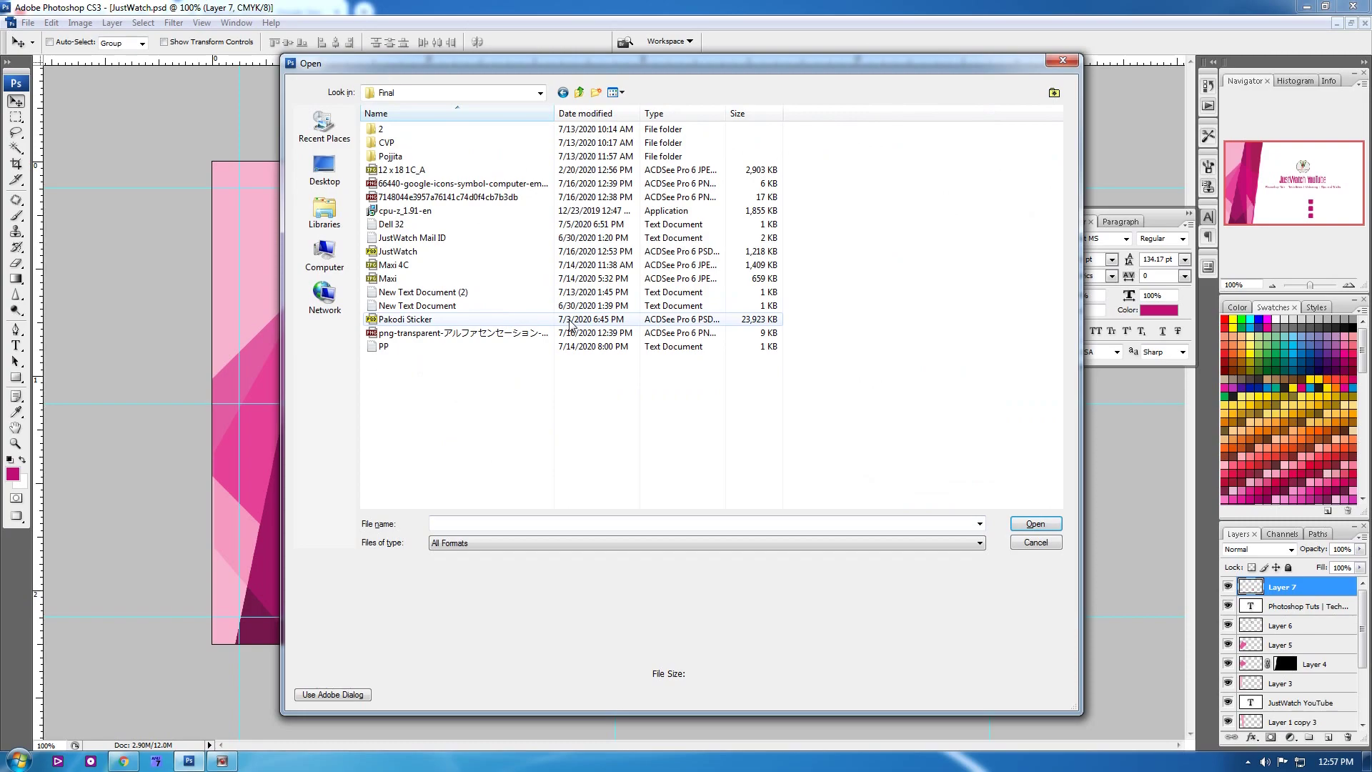
right_click(906, 217)
mouse_move(942, 226)
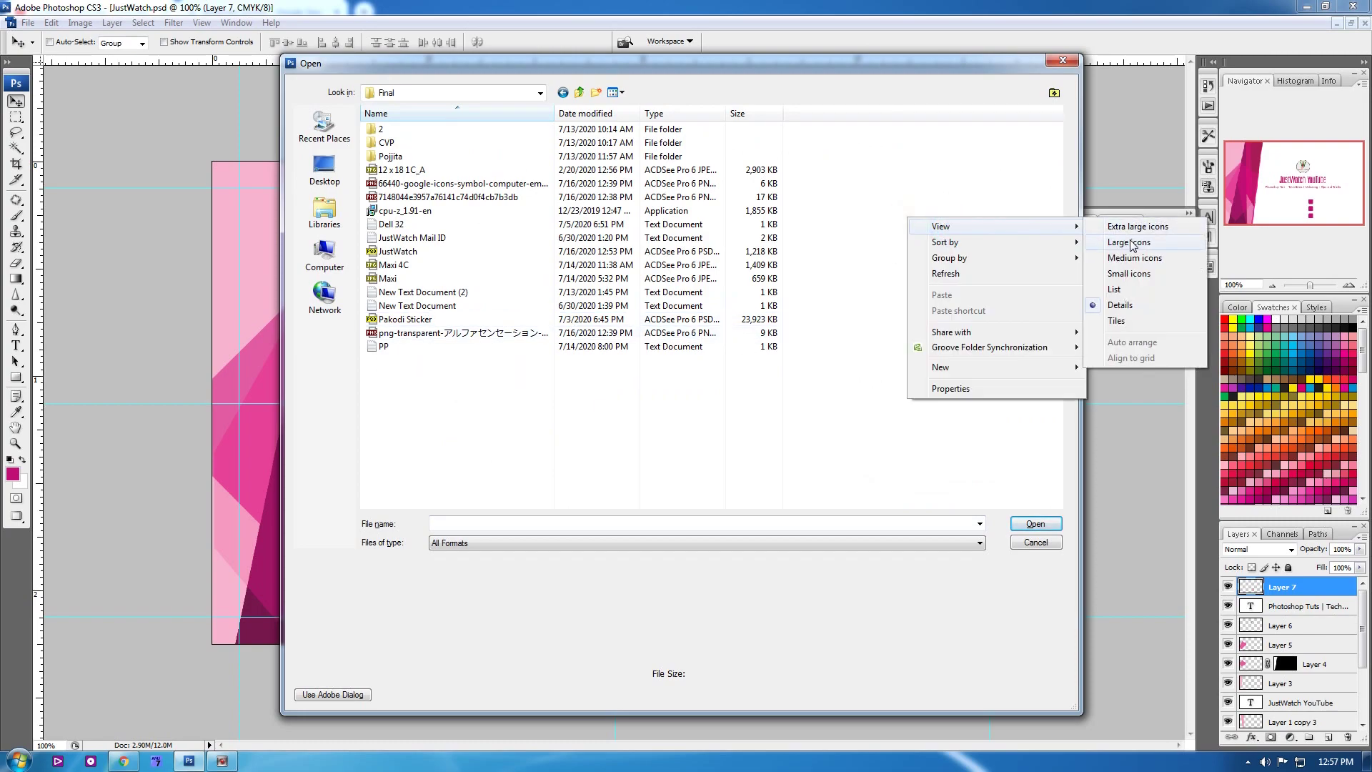
left_click(1133, 243)
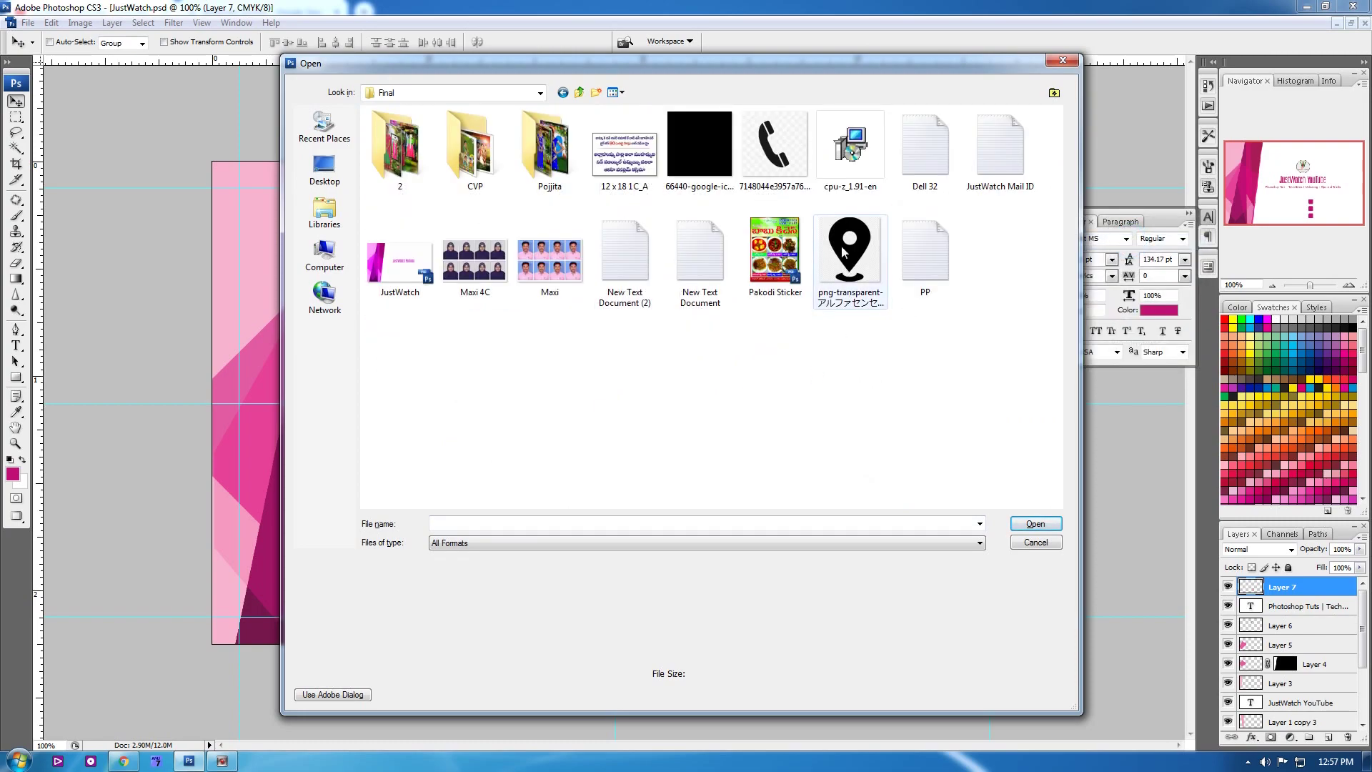
double_click(775, 146)
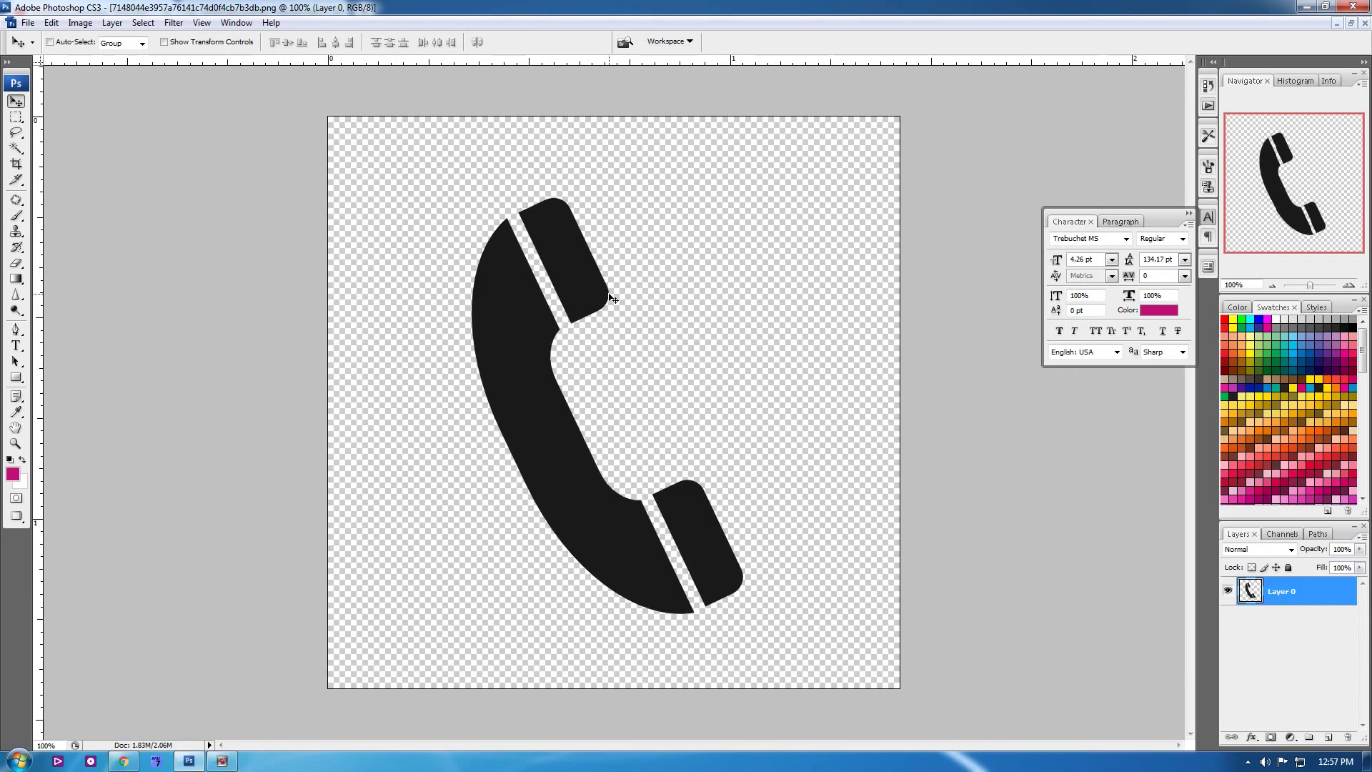
- Fill the phone handset shape white, then close the icon file without saving
key("alt+s")
key("o")
key("Return")
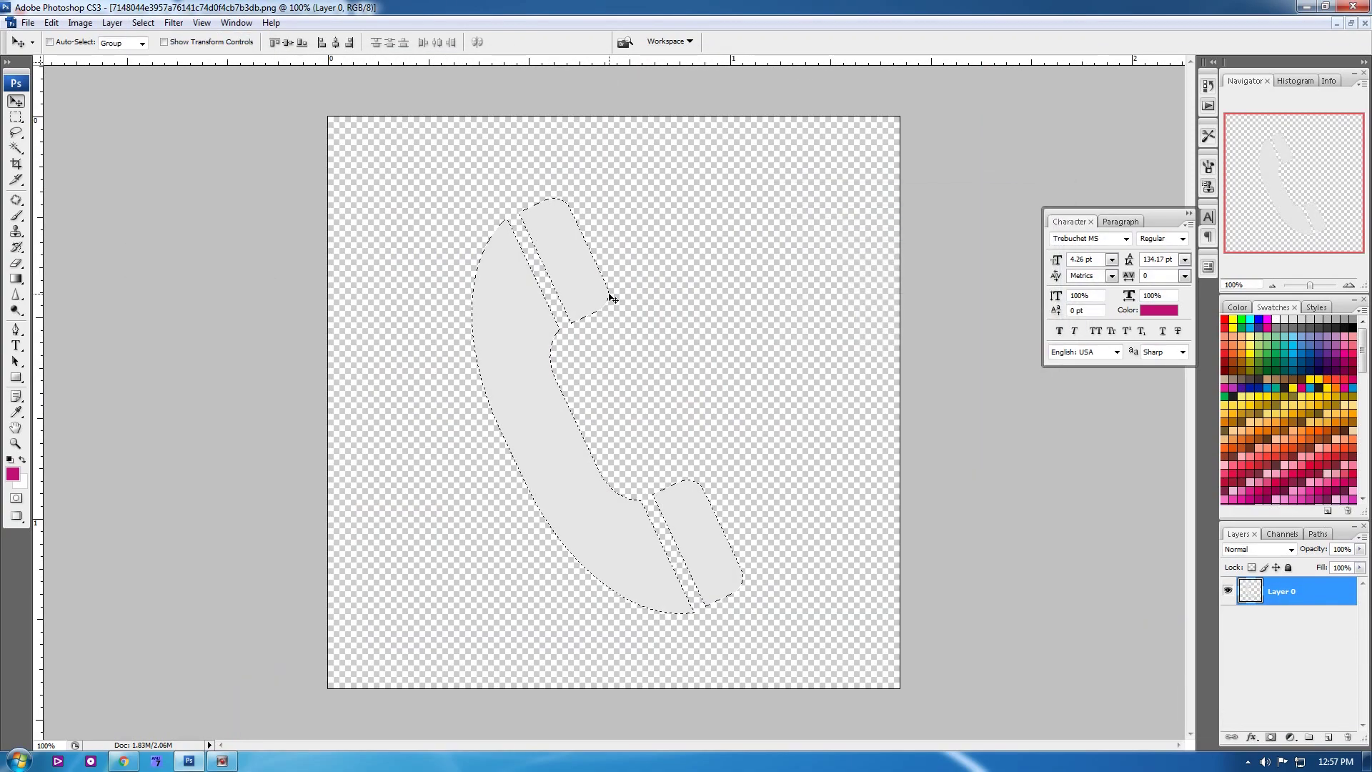
key("ctrl+BackSpace")
key("ctrl+Tab")
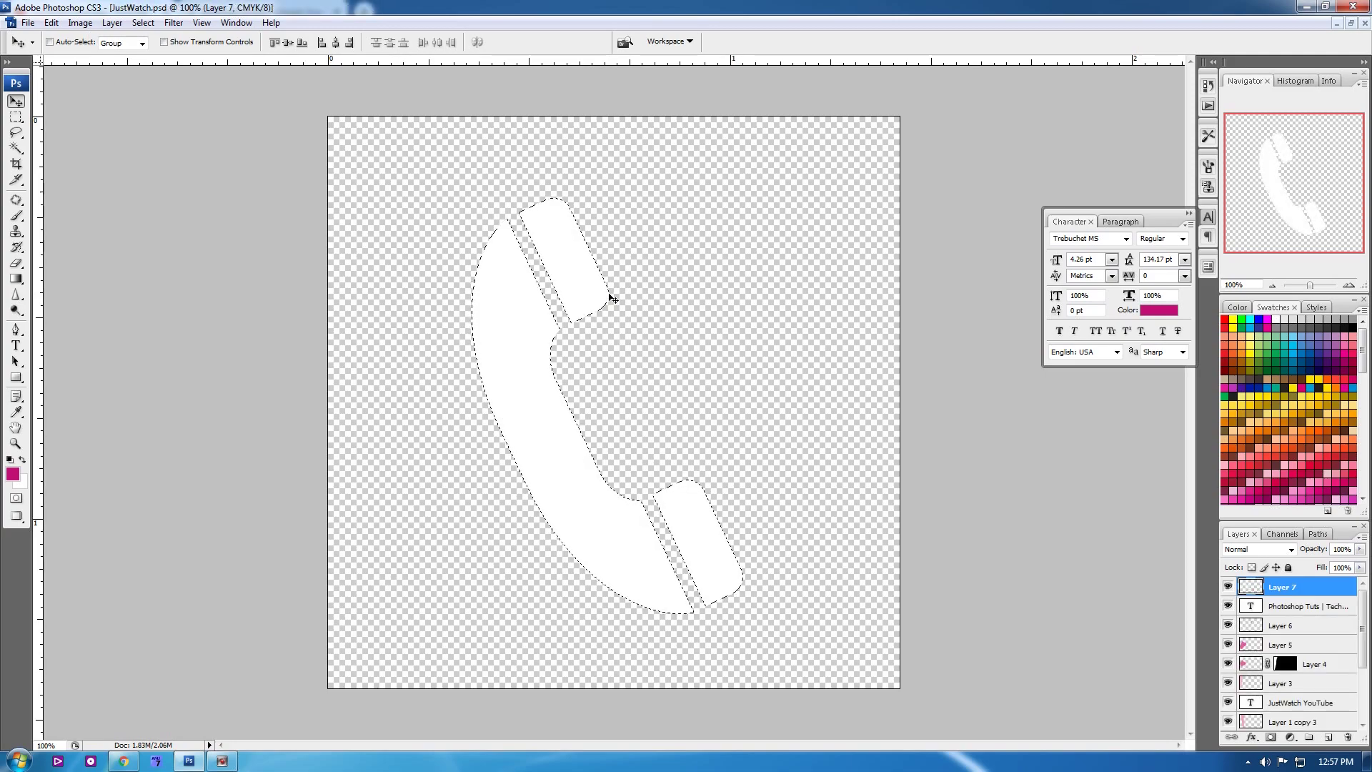
key("ctrl+w")
left_click(745, 292)
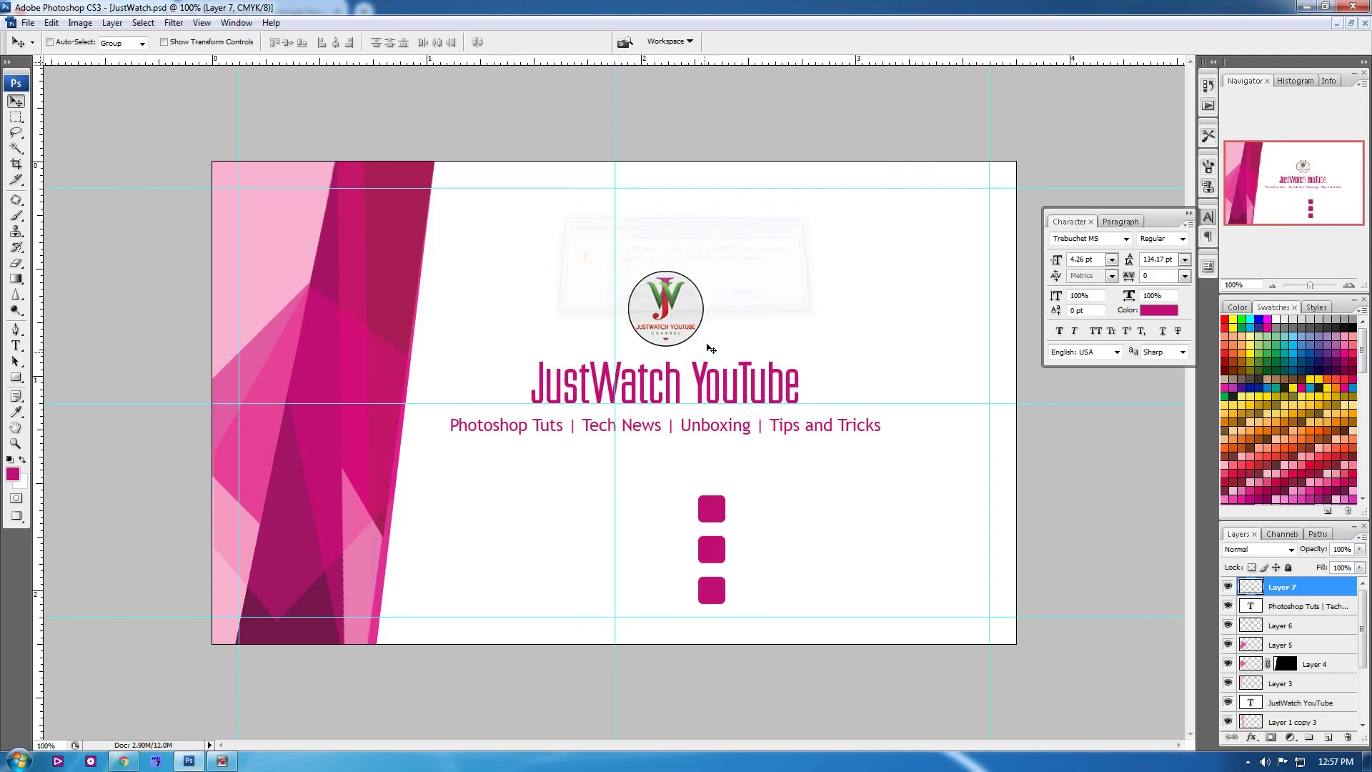
- Paste the phone icon into the card, shrink it and move it onto the top pink square
key("ctrl+v")
key("ctrl+t")
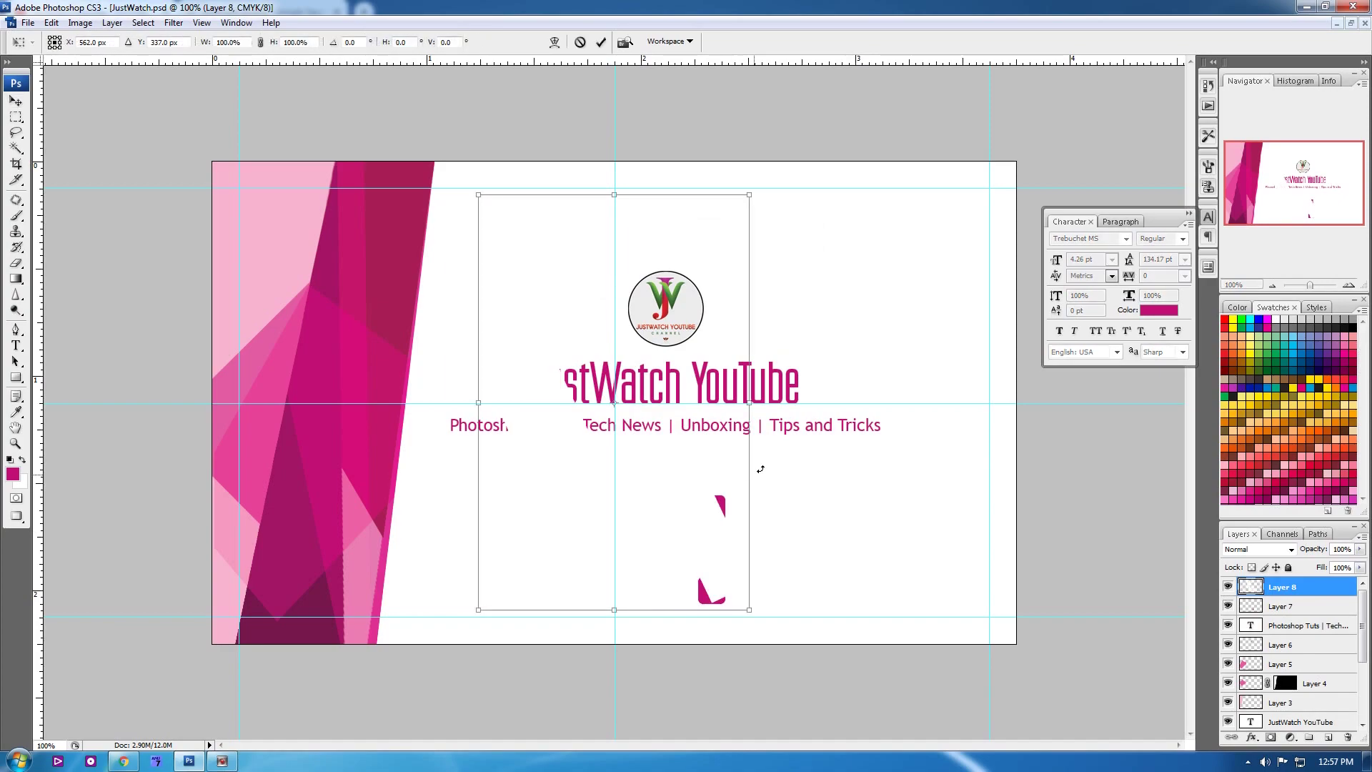
left_click_drag(748, 194, 513, 593)
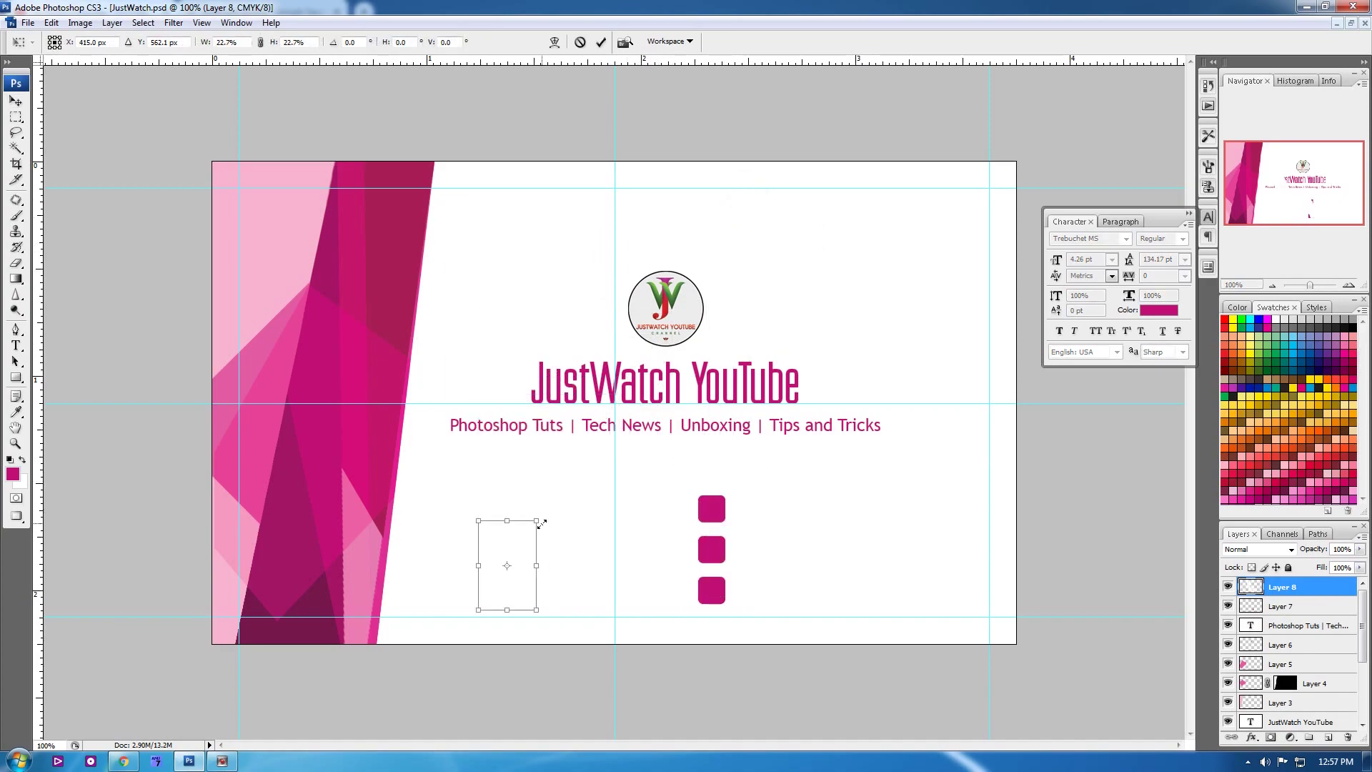
key("Return")
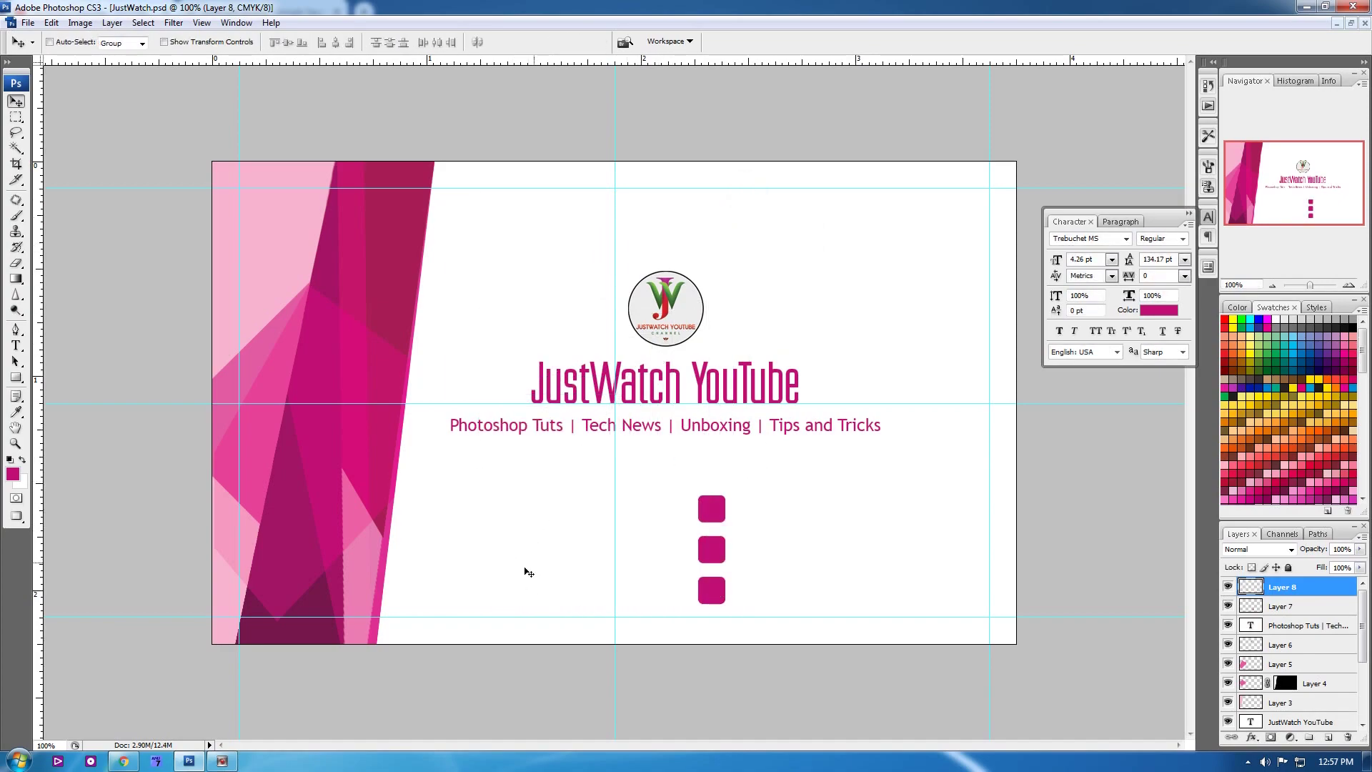
left_click_drag(503, 596, 729, 510)
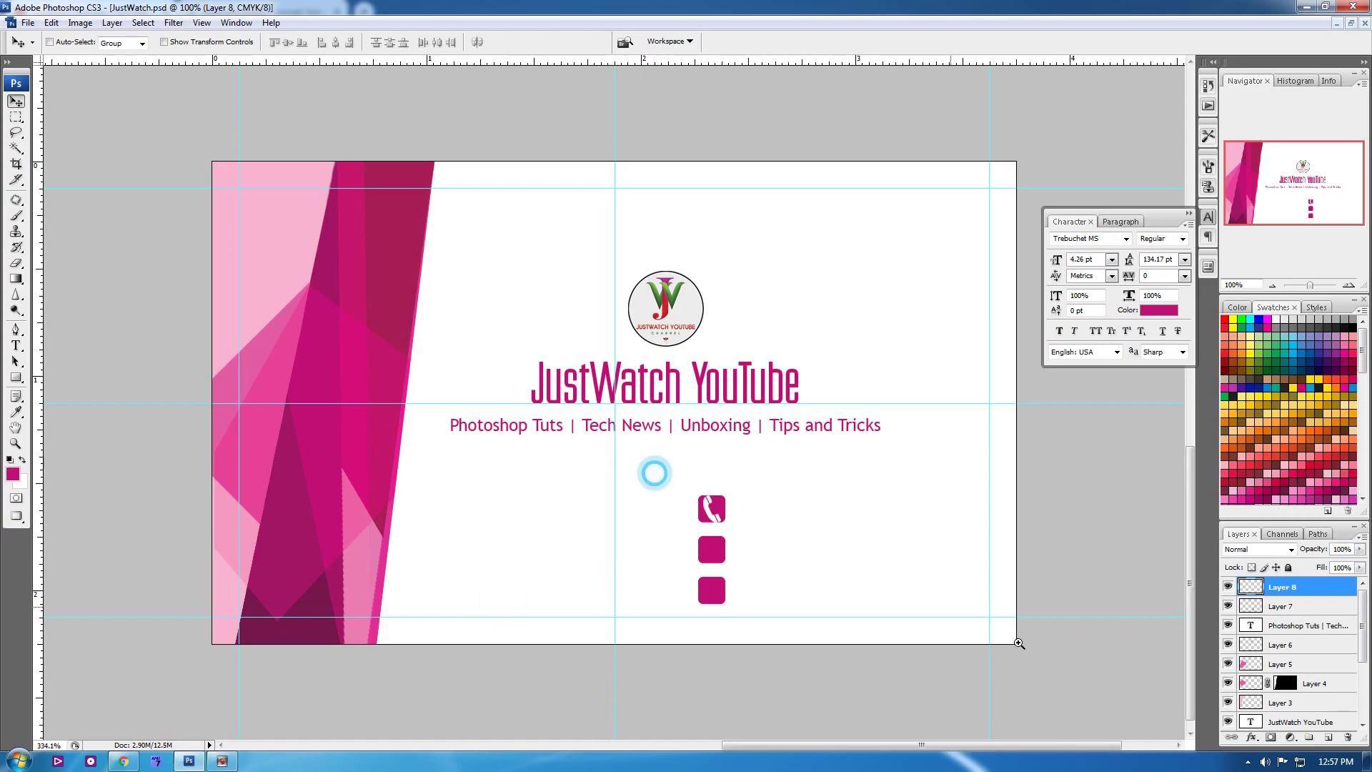
- Fine-tune the phone icon's size so it fits inside the top pink square
left_click_drag(652, 474, 954, 601)
key("ctrl+t")
left_click_drag(338, 257, 324, 258)
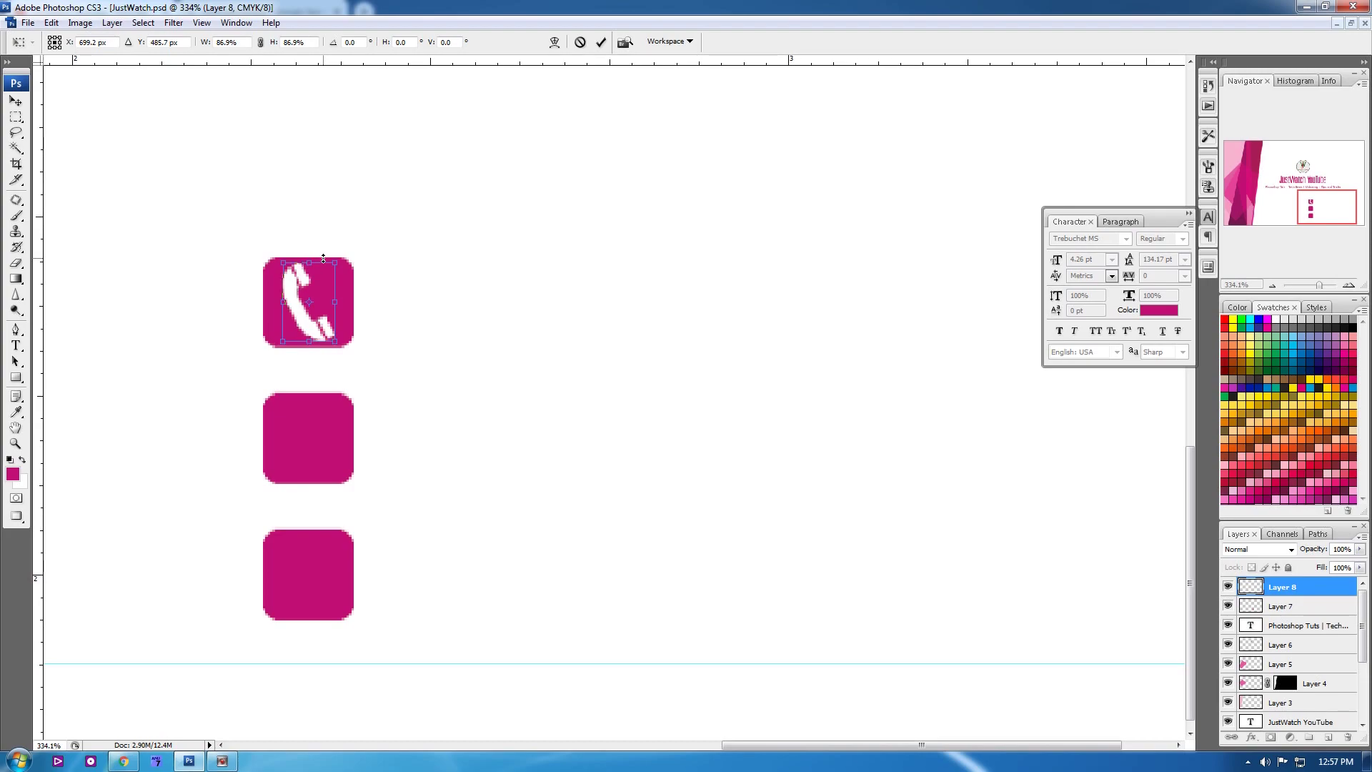
key("Return")
key("ctrl+alt+0")
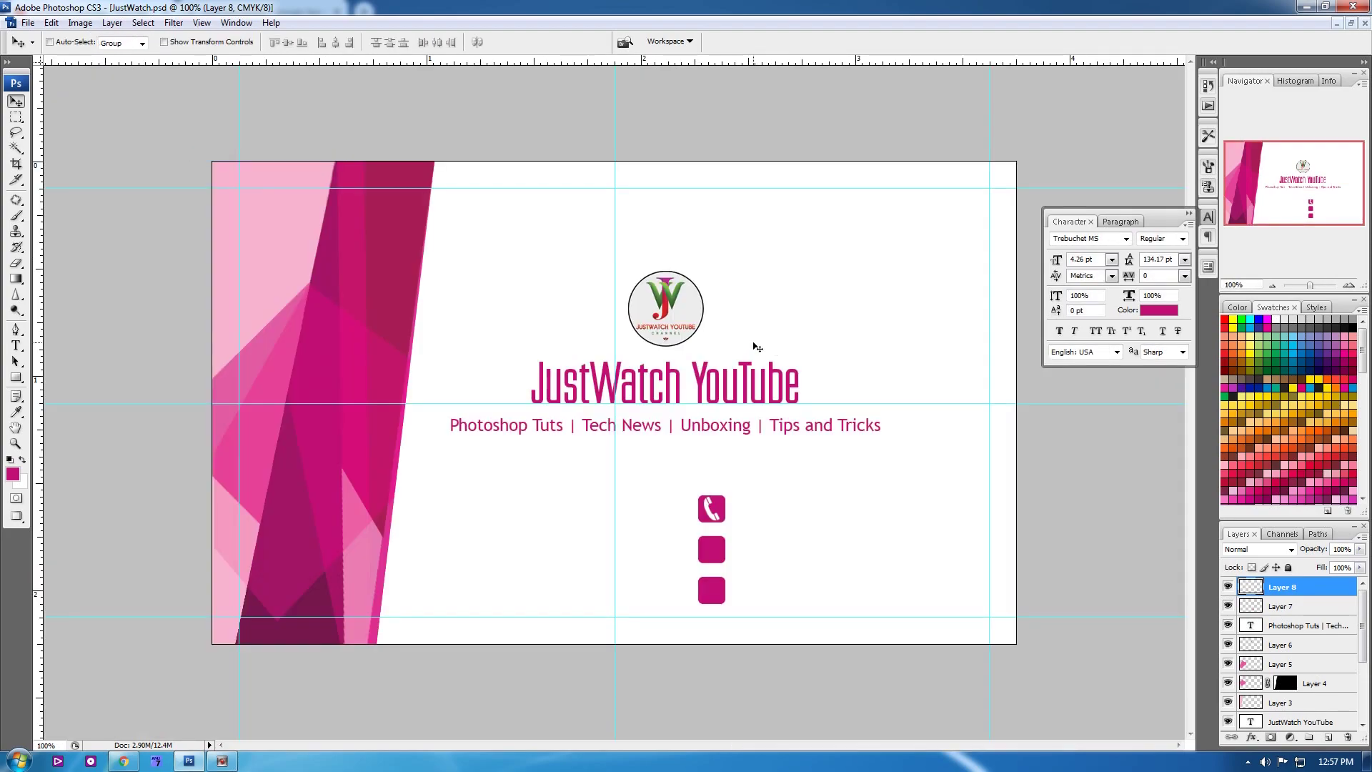
key("ctrl+t")
left_click_drag(622, 465, 858, 568)
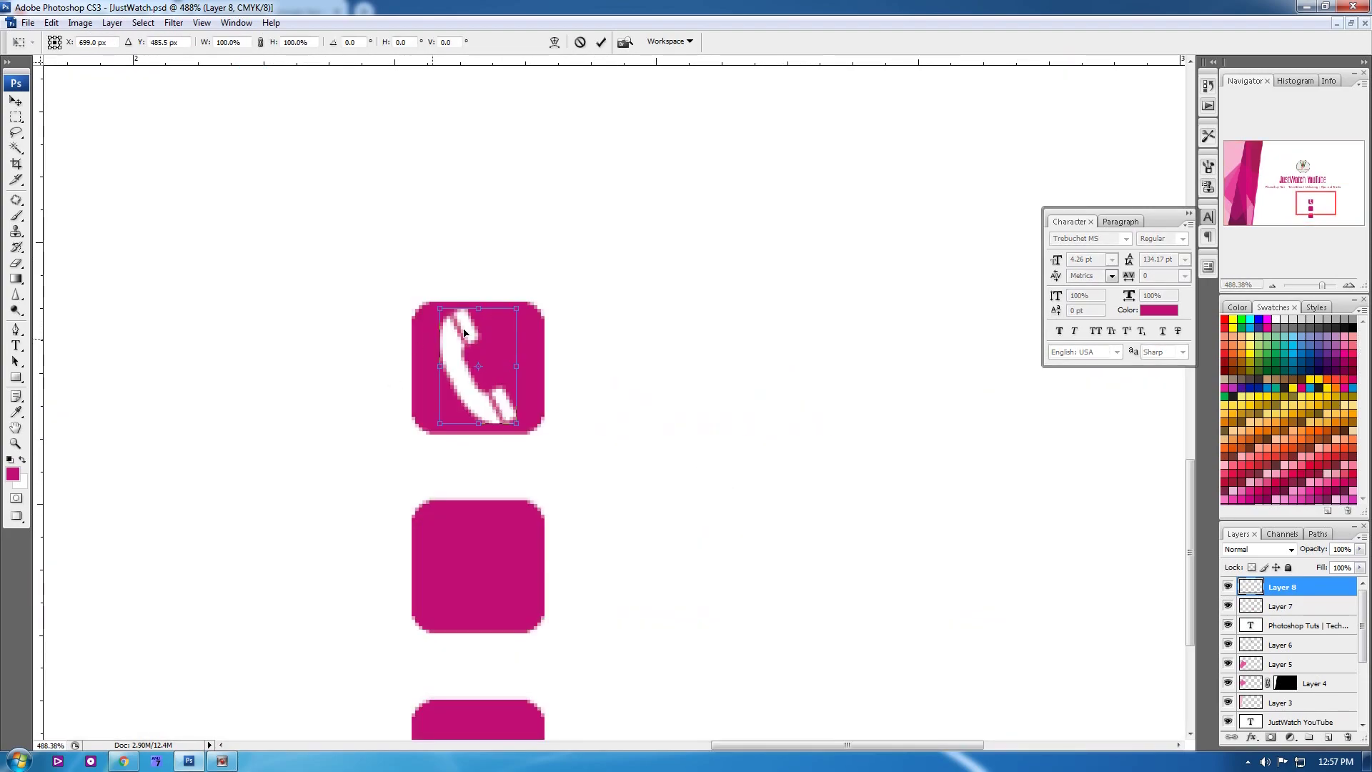
left_click_drag(518, 308, 512, 313)
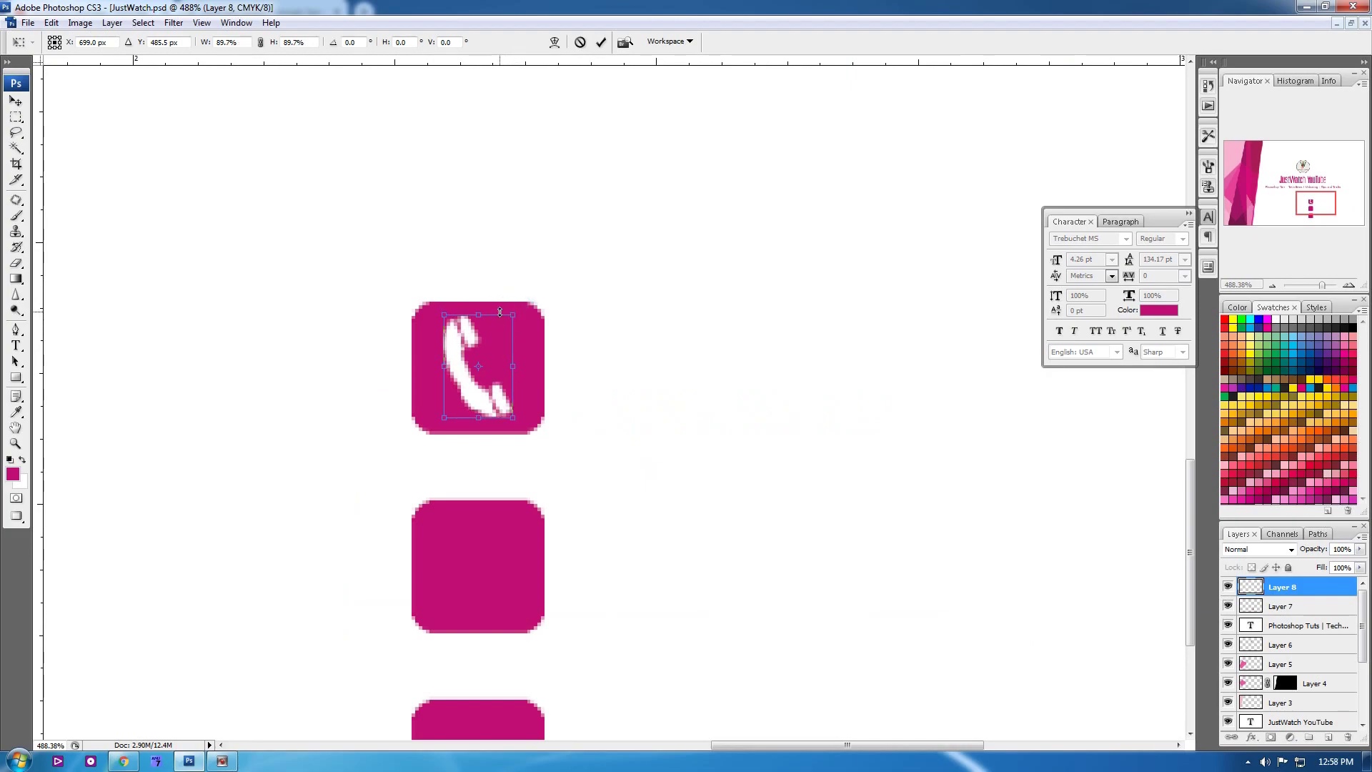
key("Return")
key("ctrl+alt+0")
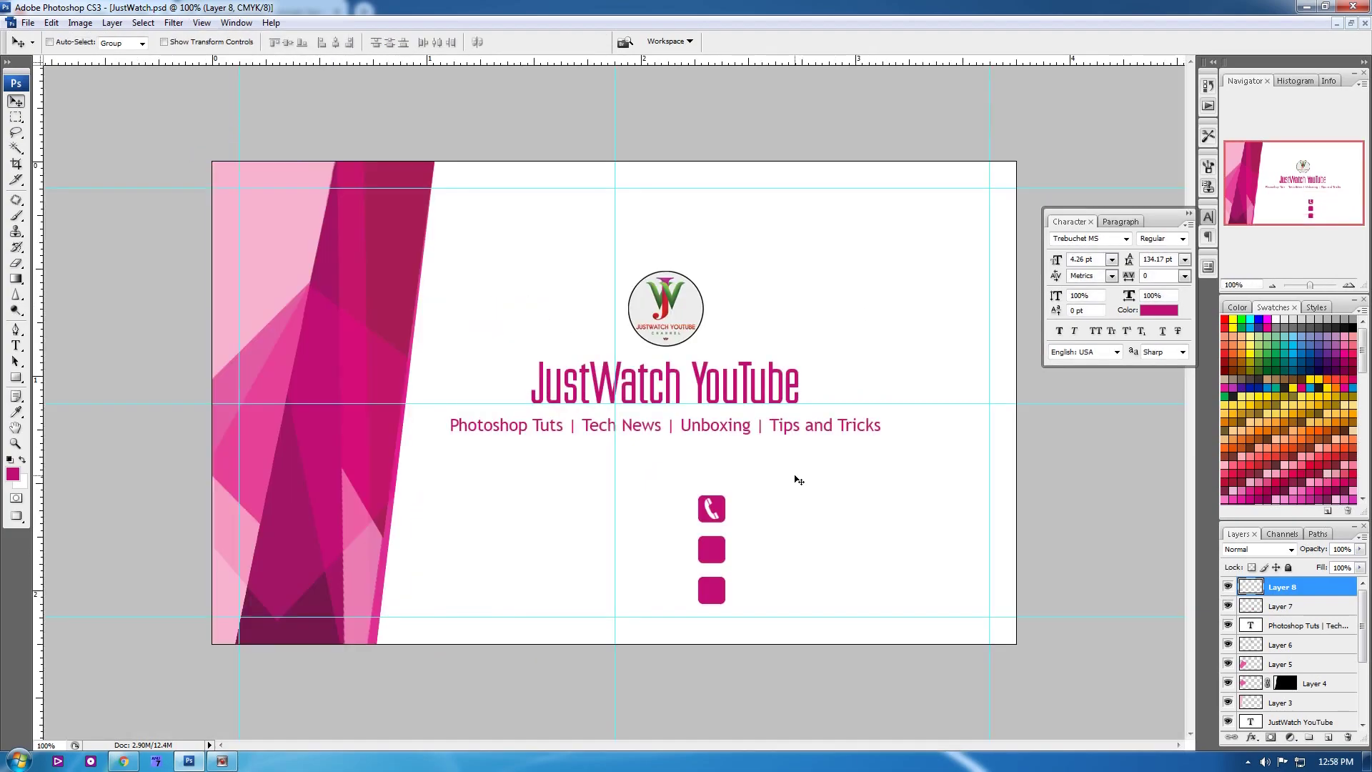
key("ctrl+o")
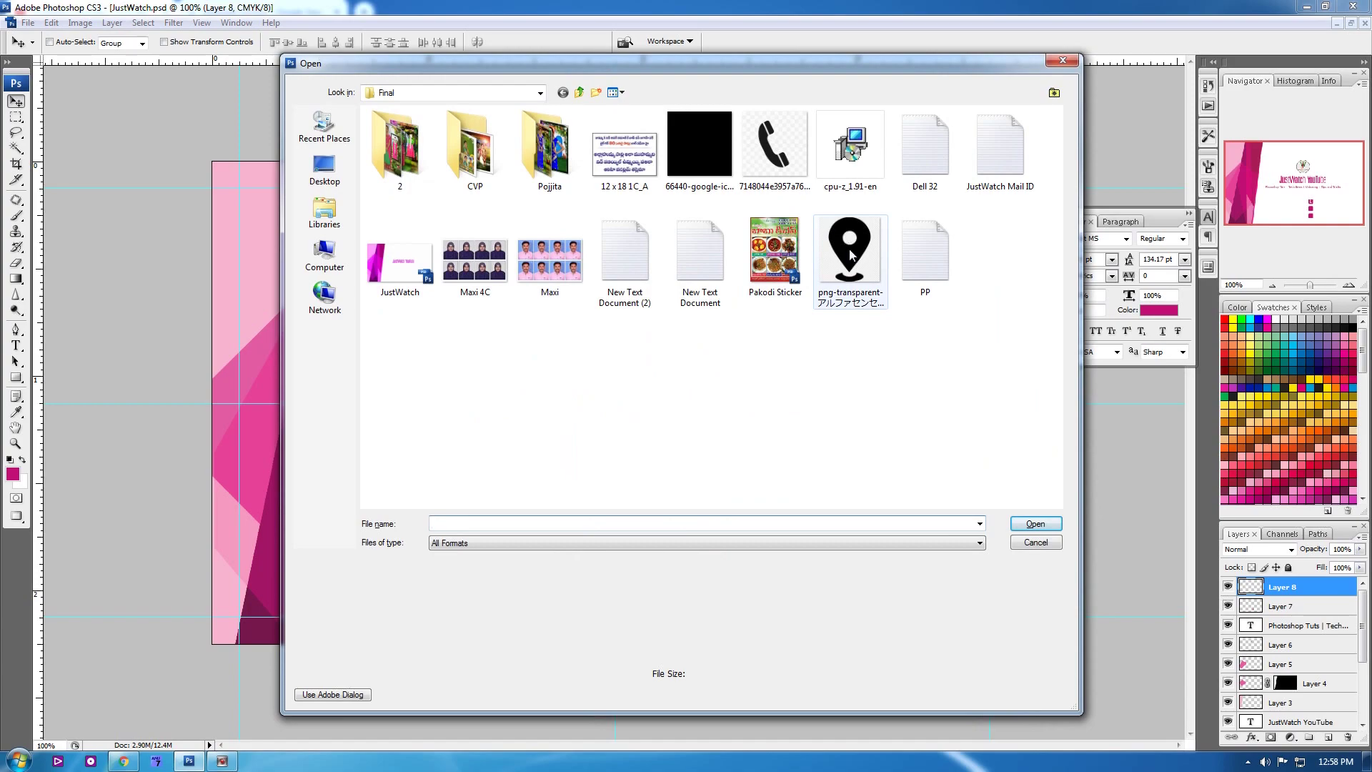
- Open the map-pin PNG, invert it to white, select and copy the pin, and close without saving
left_click(846, 257)
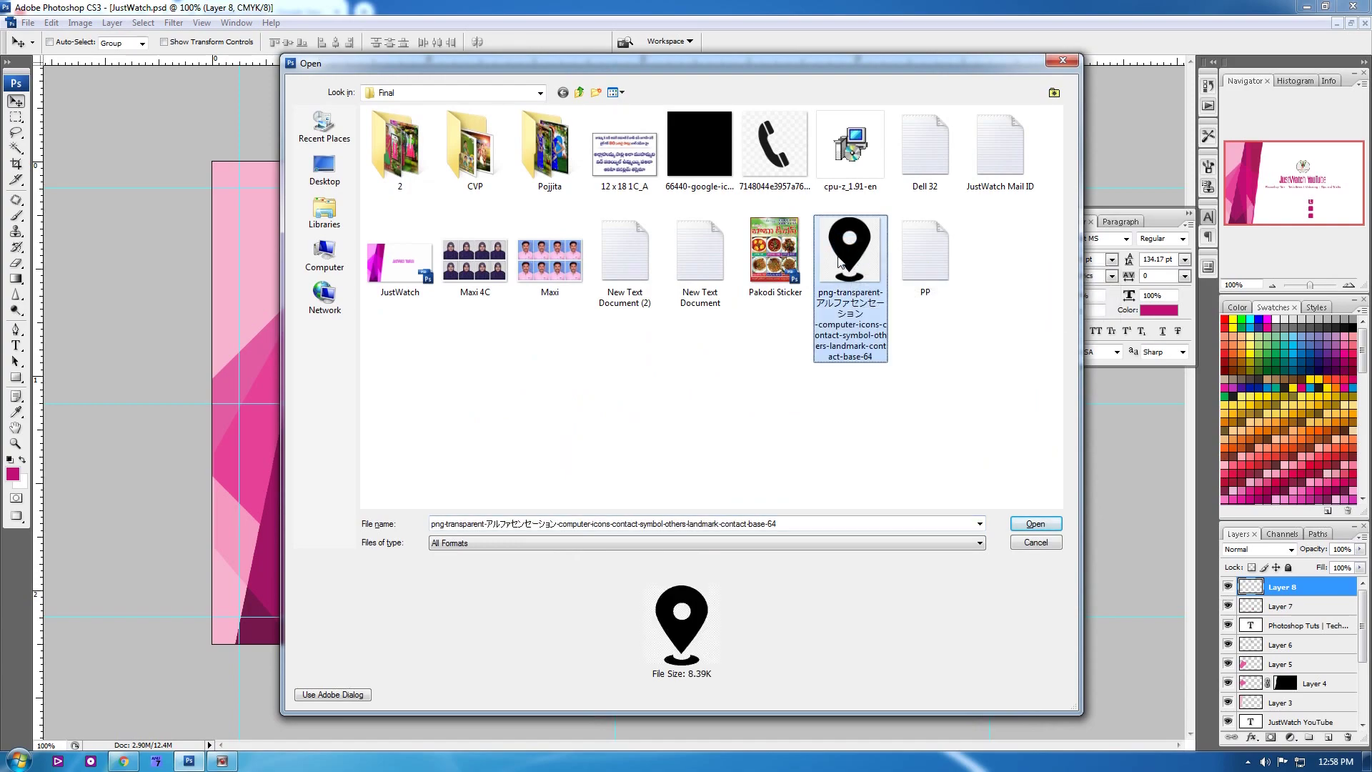
double_click(839, 261)
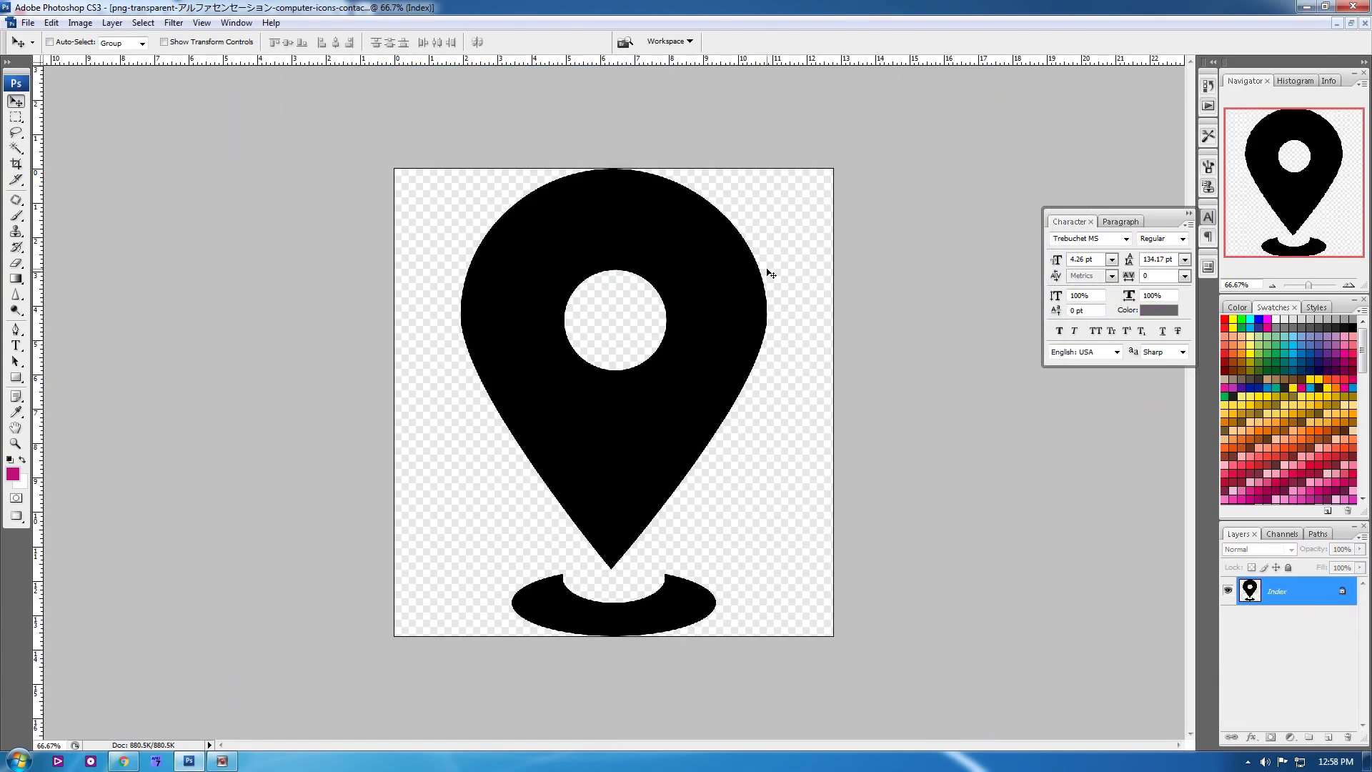
key("ctrl+i")
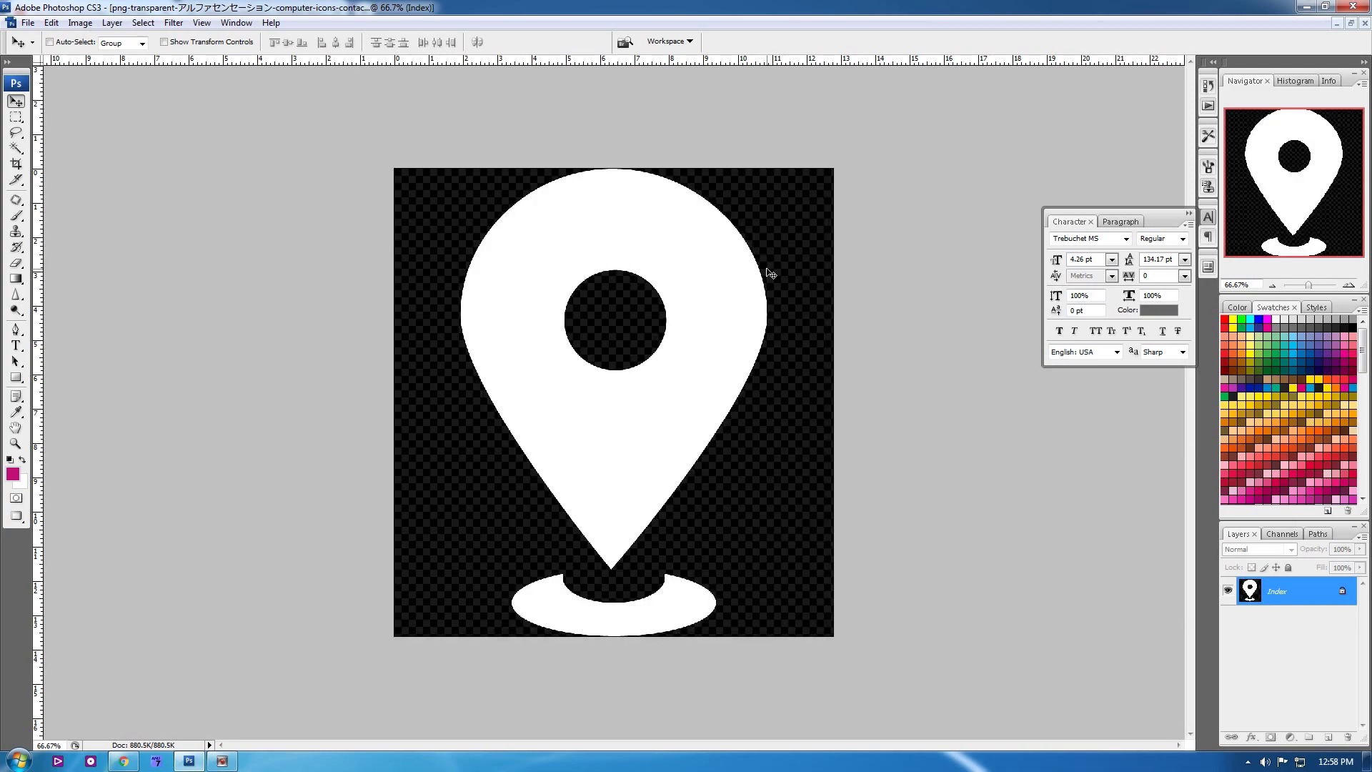
key("w")
left_click(744, 291)
left_click(693, 586)
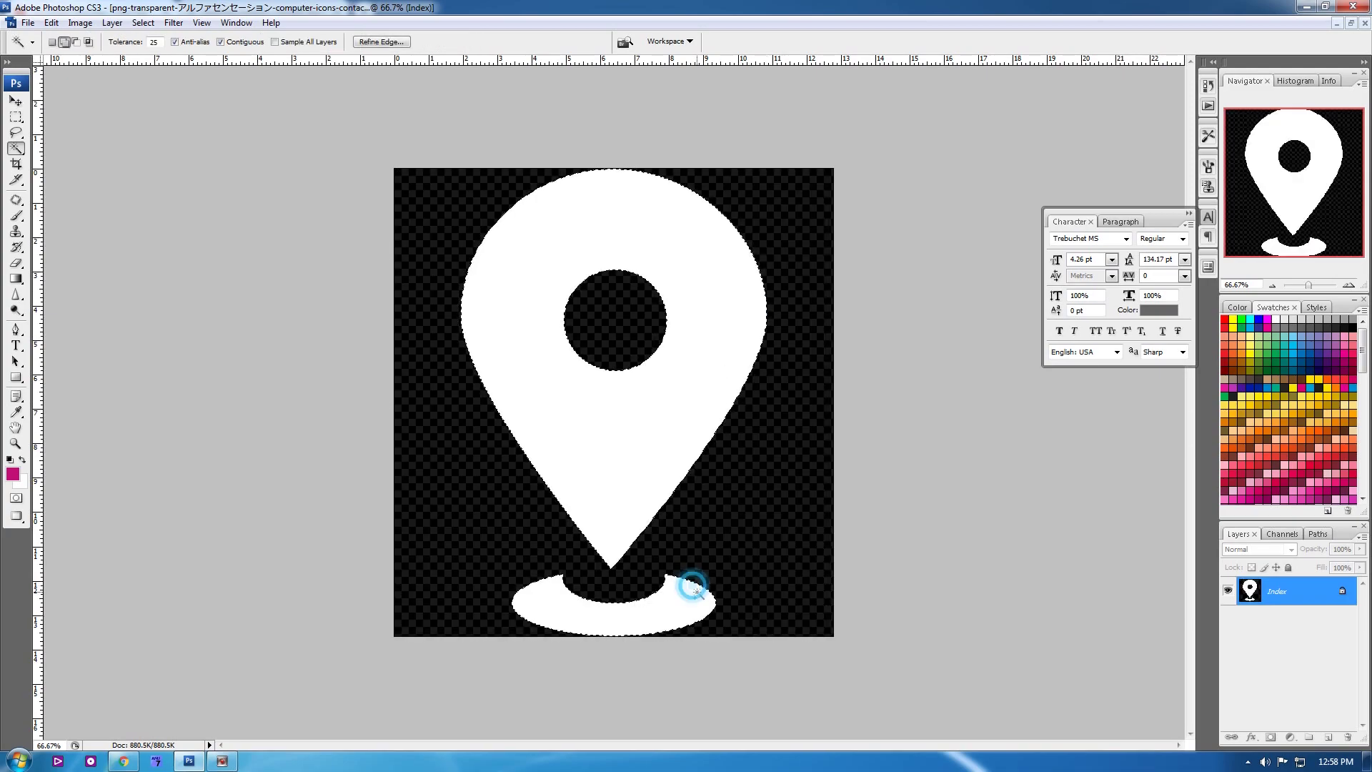
key("ctrl+w")
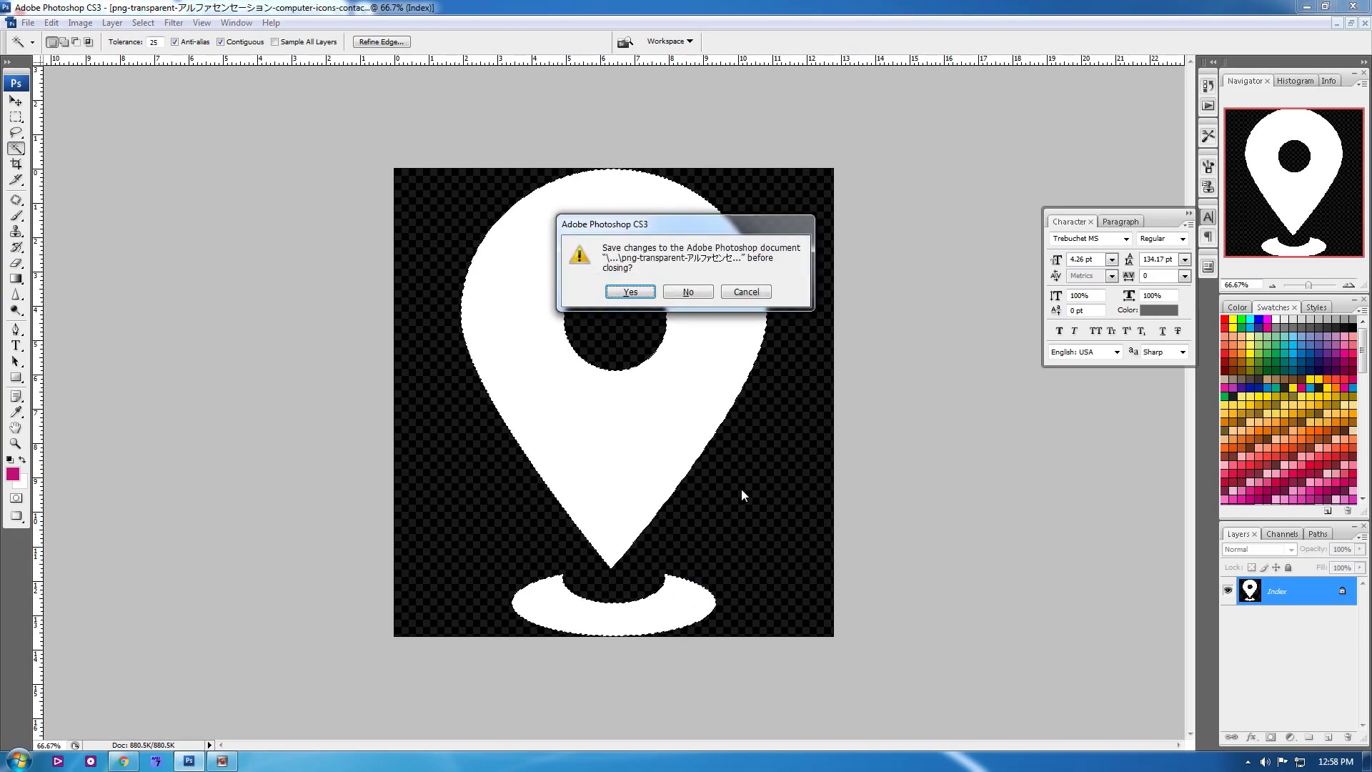
left_click(691, 291)
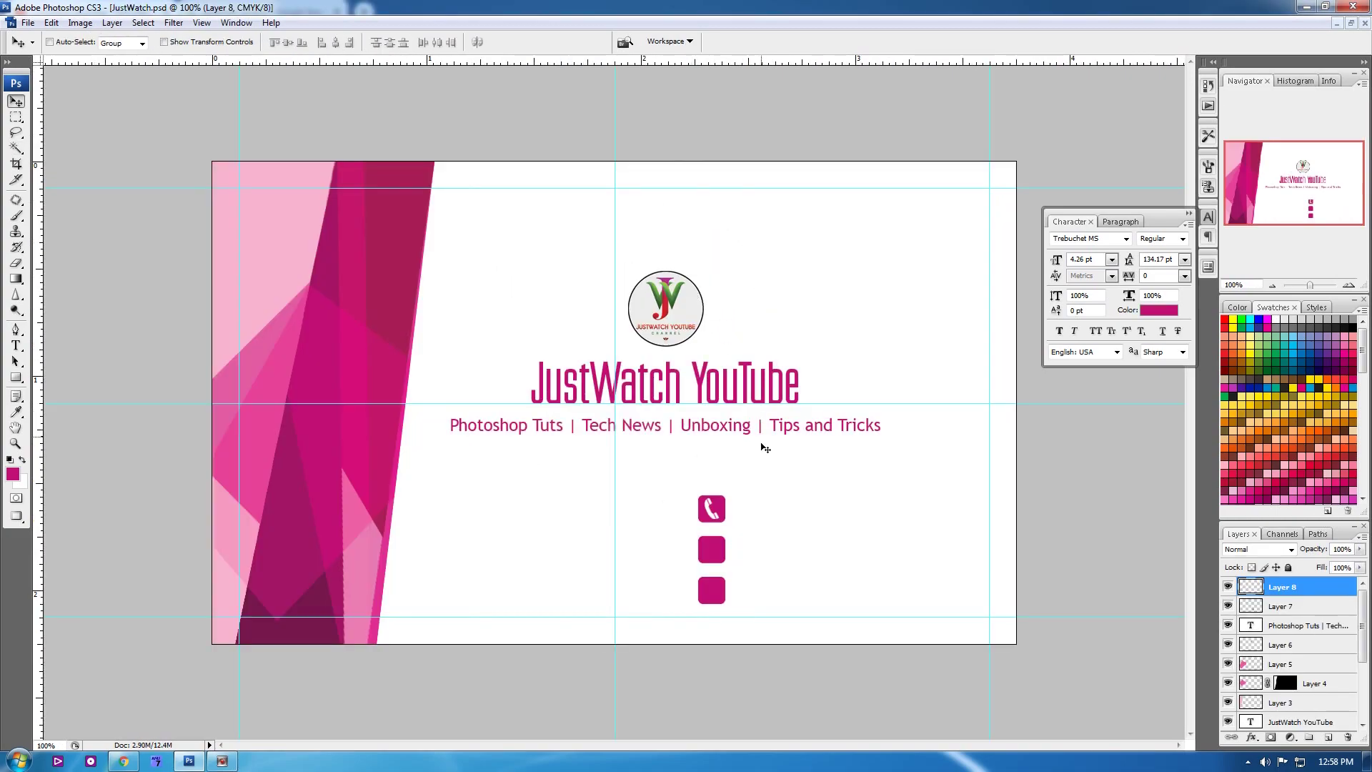
- Paste the pin into the business card and shrink it to icon size
key("ctrl+v")
key("ctrl+t")
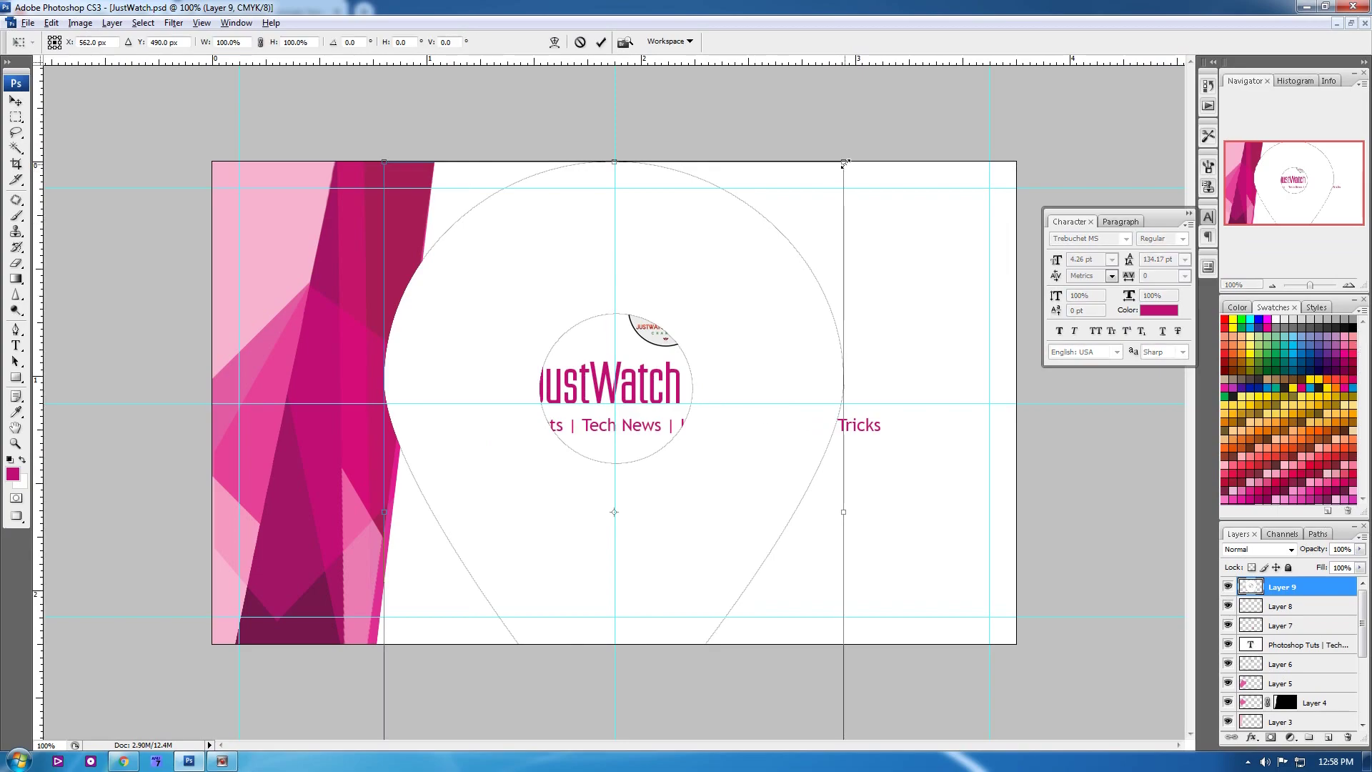
mouse_move(844, 164)
left_mouse_down()
mouse_move(738, 437)
mouse_move(665, 531)
left_mouse_up()
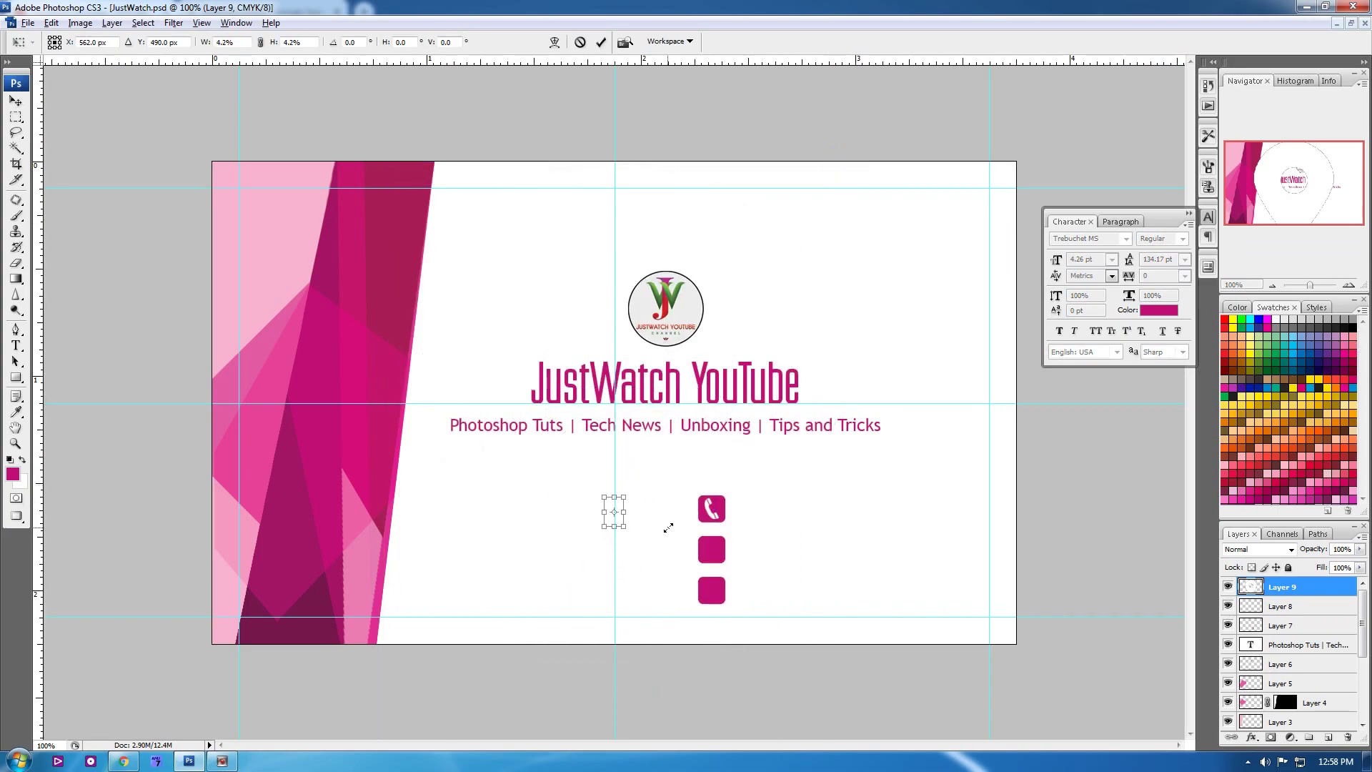
key("Return")
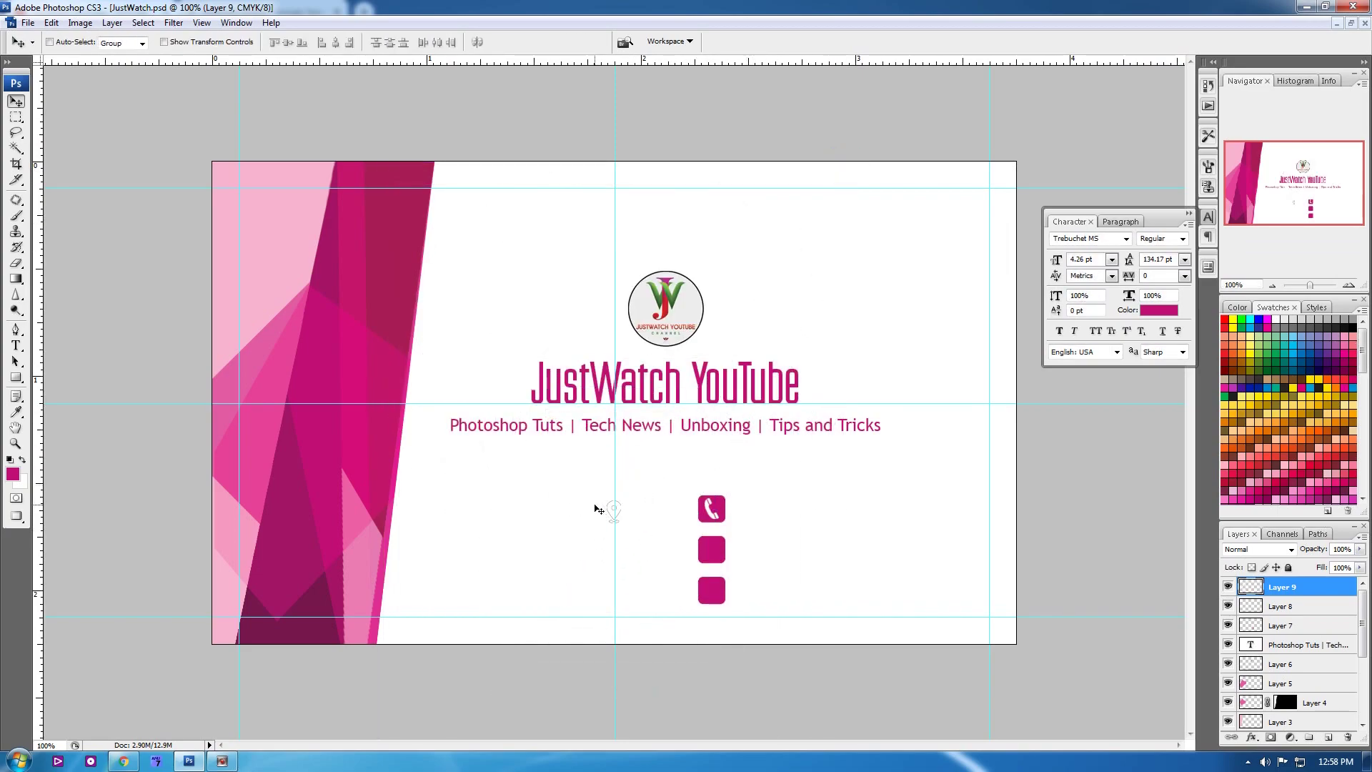
- Move the pin into the bottom pink square and nudge it to centre
left_click_drag(600, 513, 701, 551)
left_click_drag(614, 458, 966, 620)
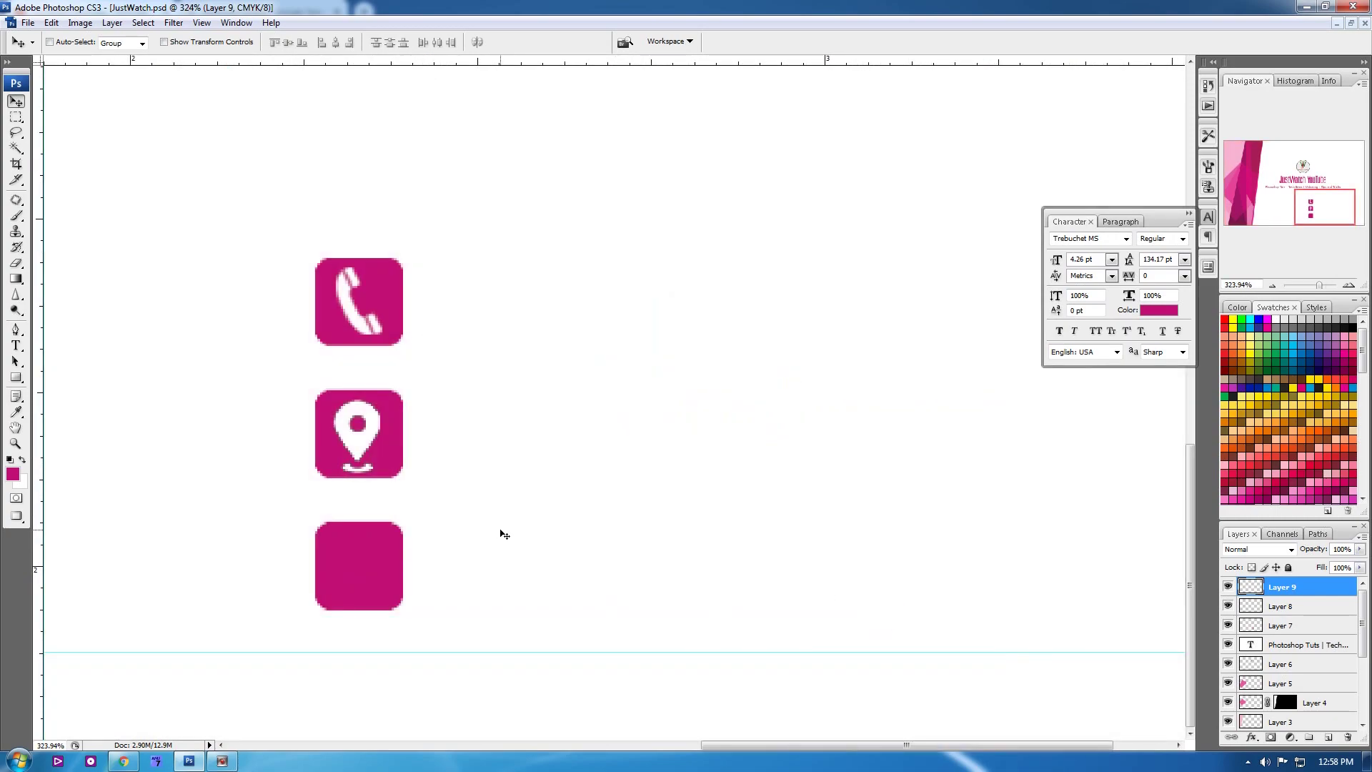
key("Up")
key("Down")
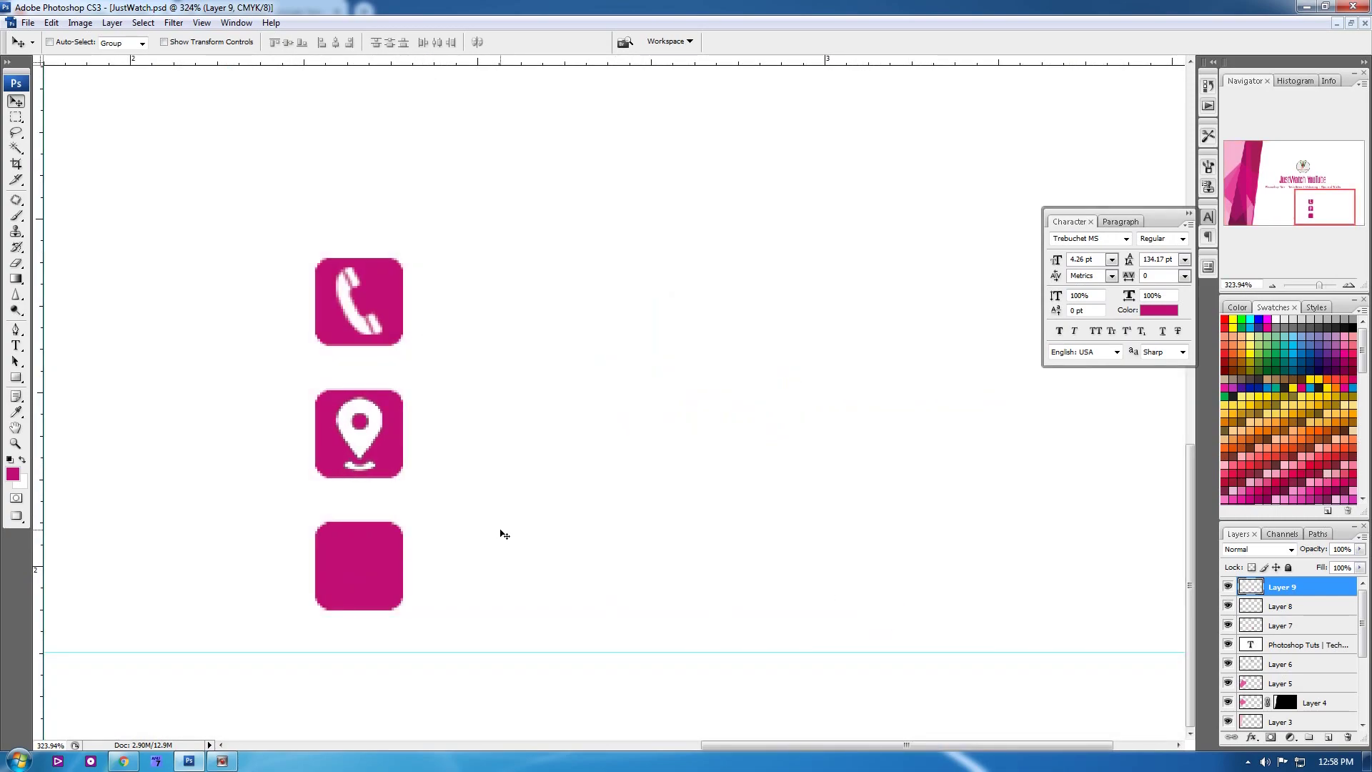
left_click_drag(459, 488, 464, 617)
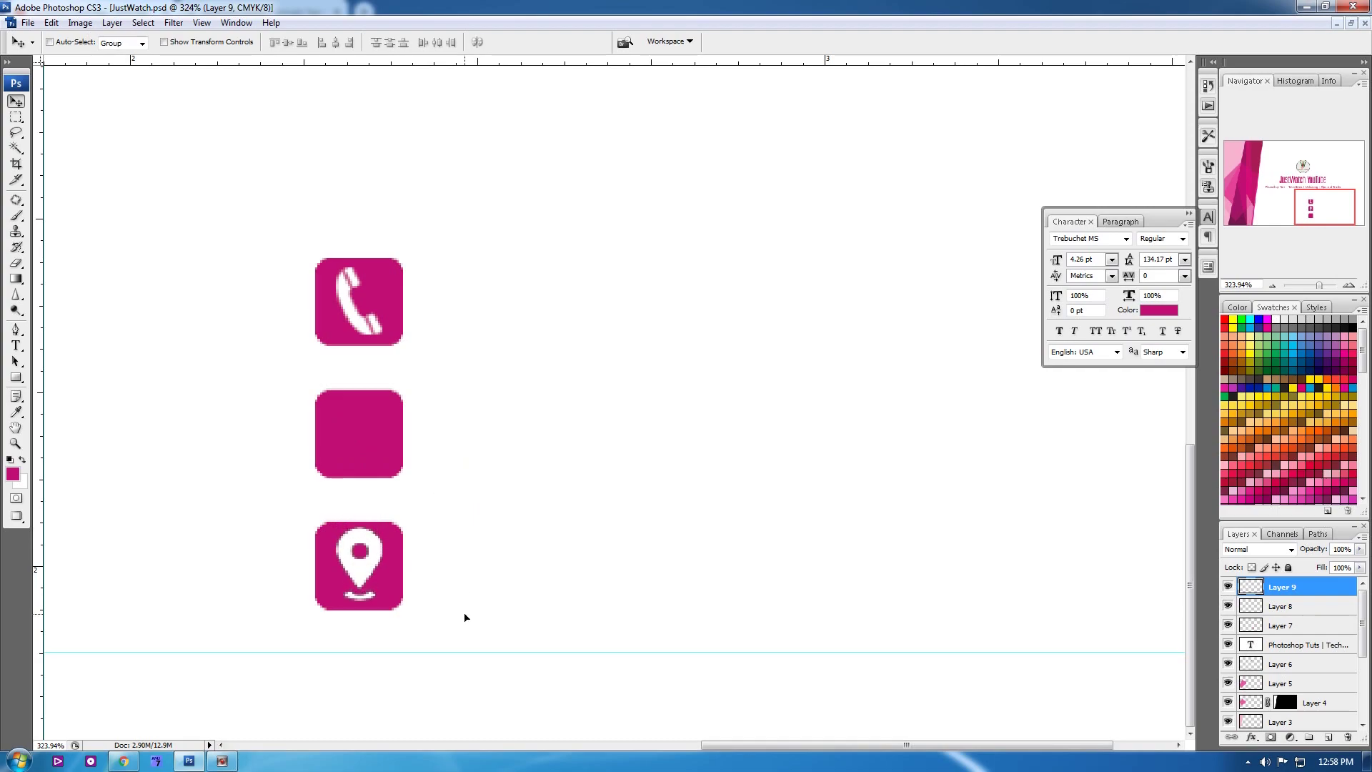
key("Left")
key("Down")
key("ctrl+alt+0")
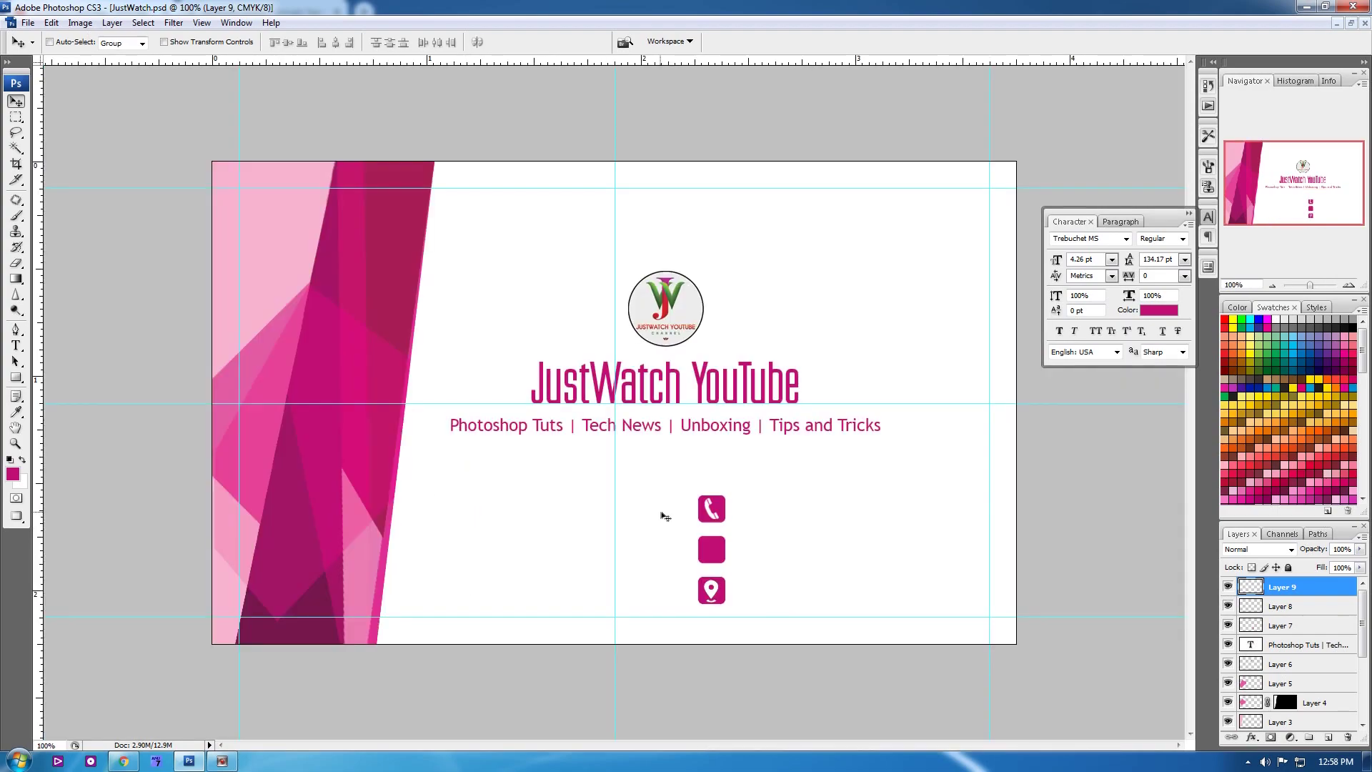
key("ctrl+o")
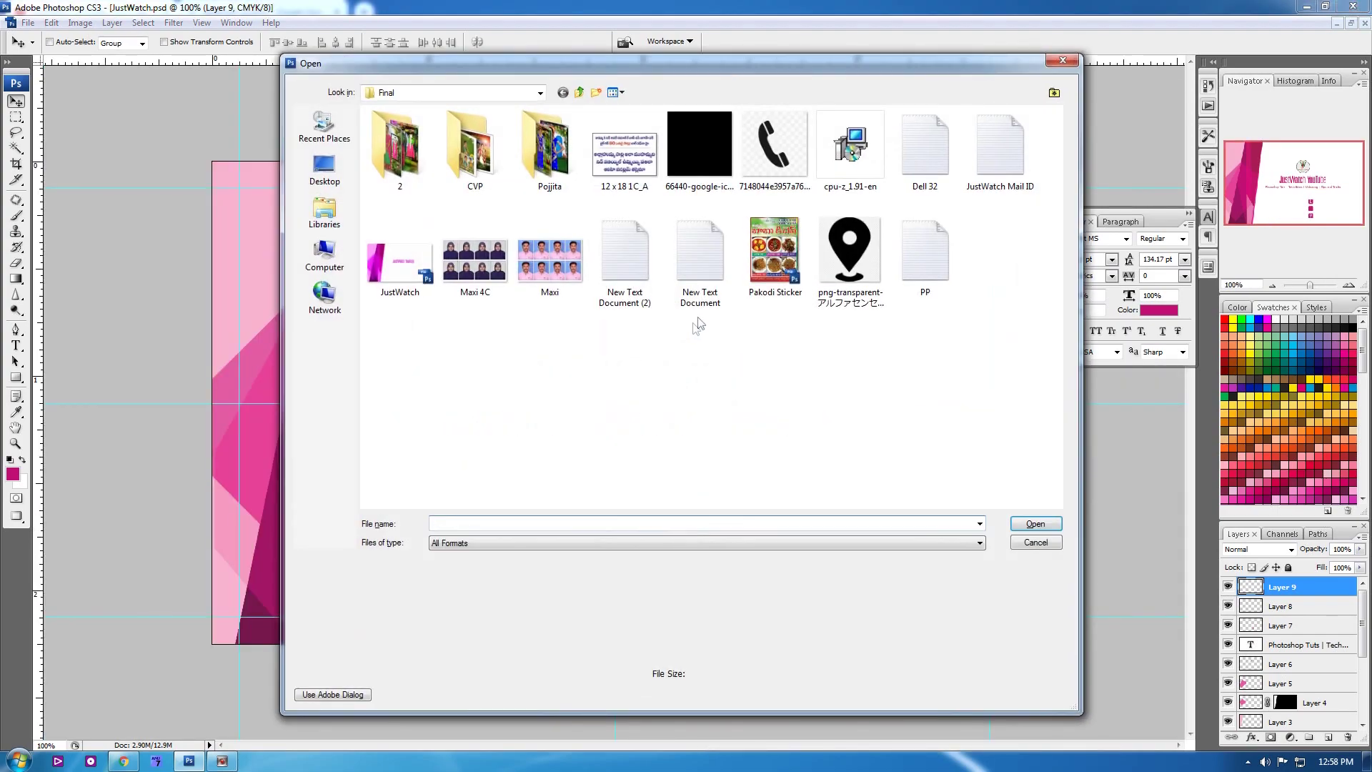
- Open the e-mail icon PNG, invert it to white, copy the envelope, and close without saving
double_click(686, 163)
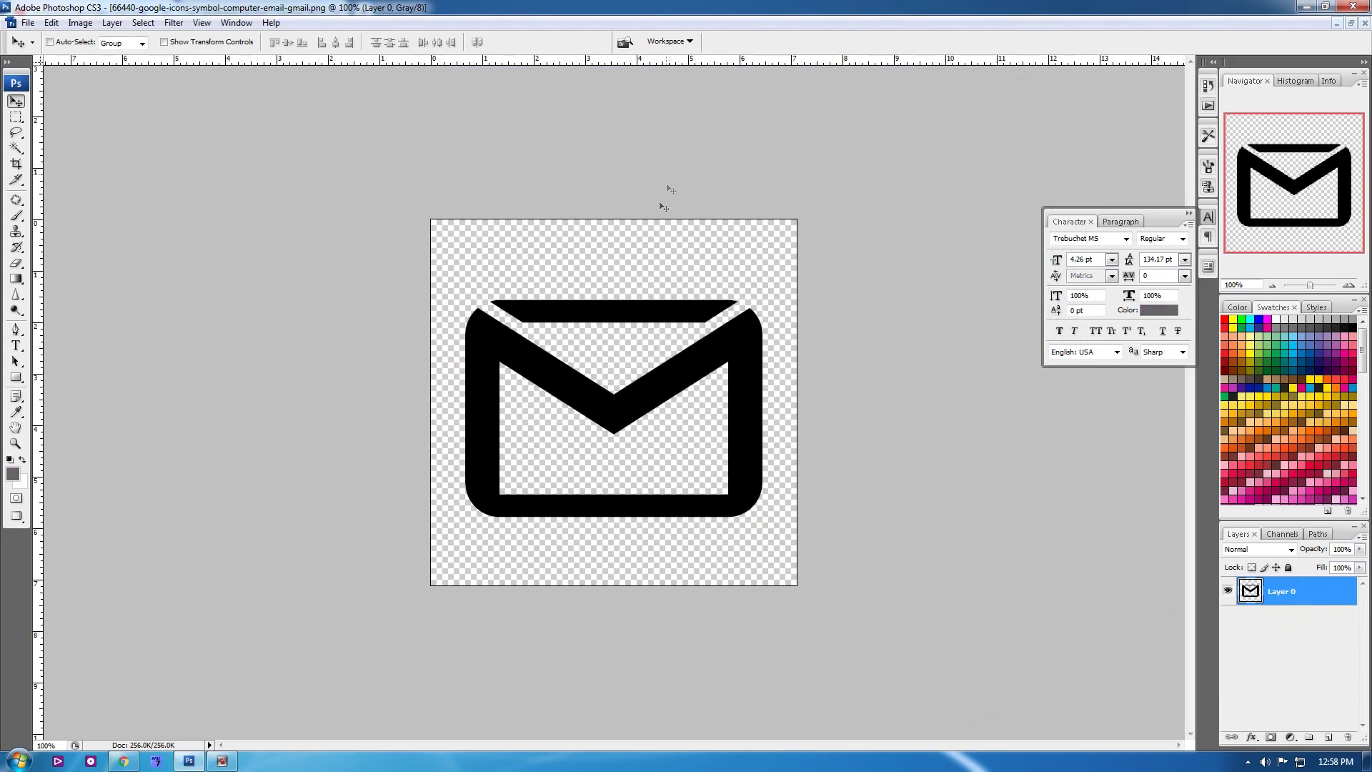
key("ctrl+i")
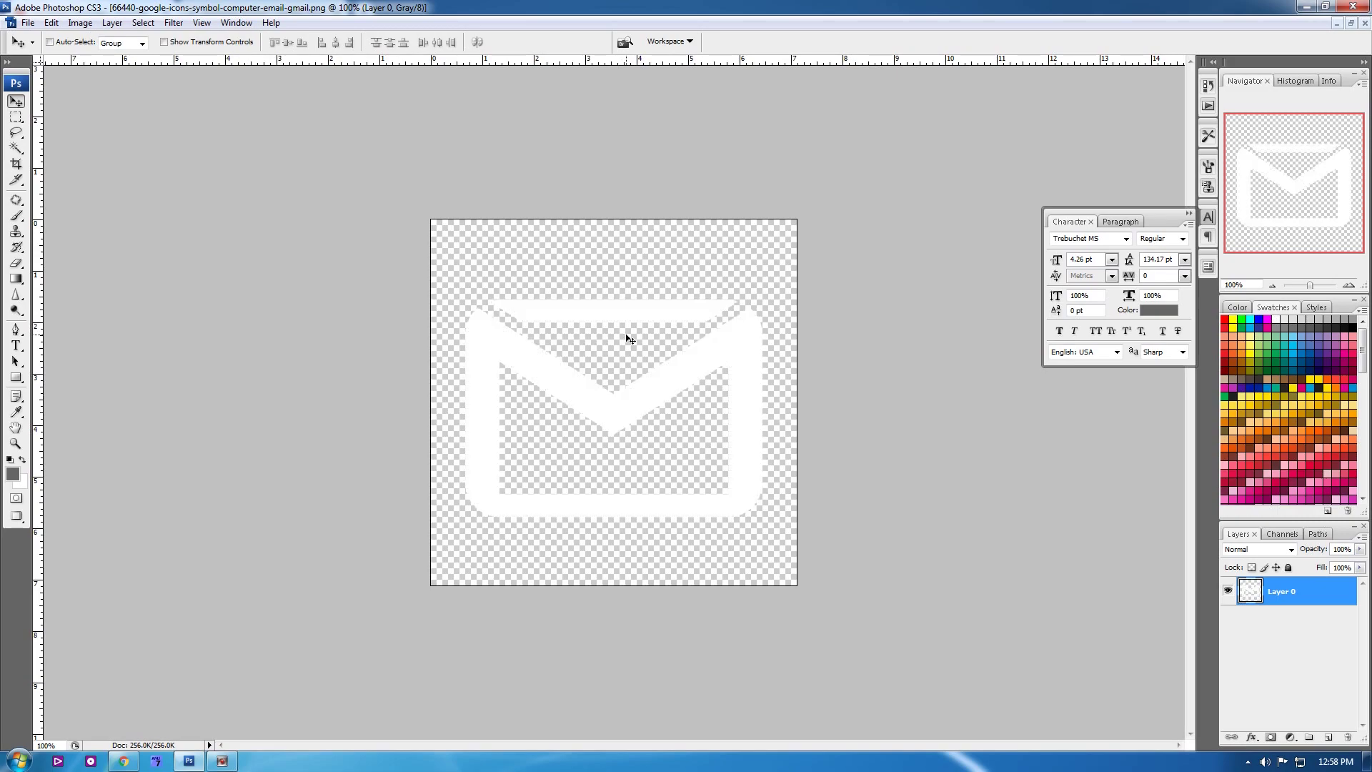
key("alt+s")
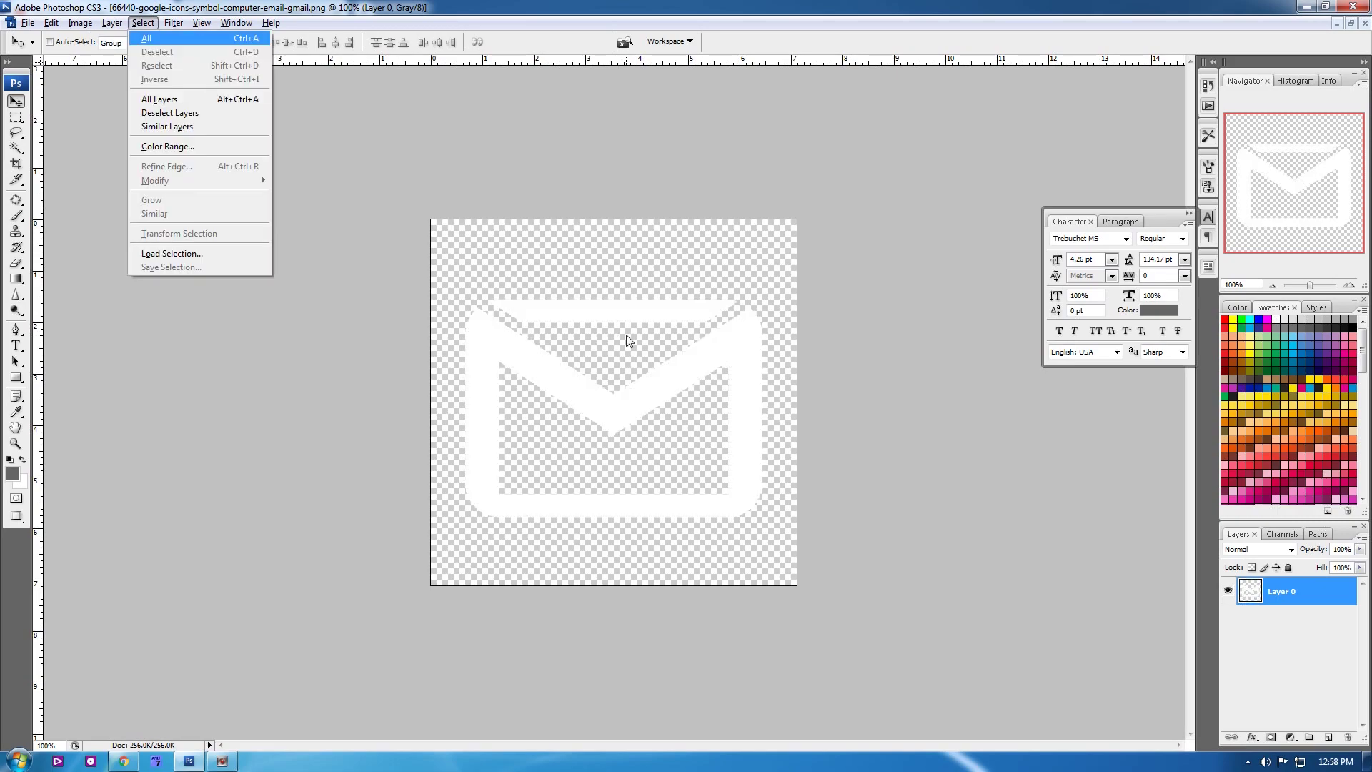
key("o")
key("Return")
key("w")
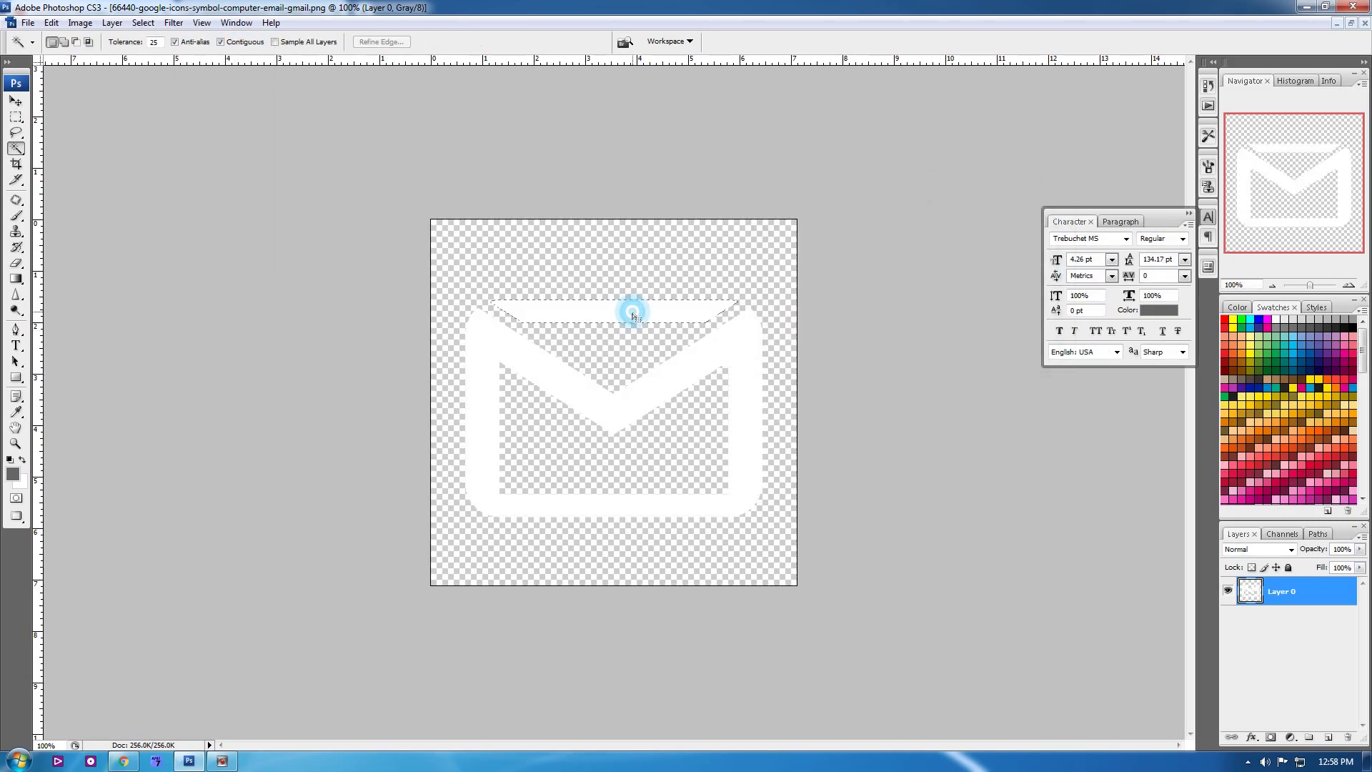
left_click(628, 309)
left_click(676, 395, "shift")
key("ctrl+w")
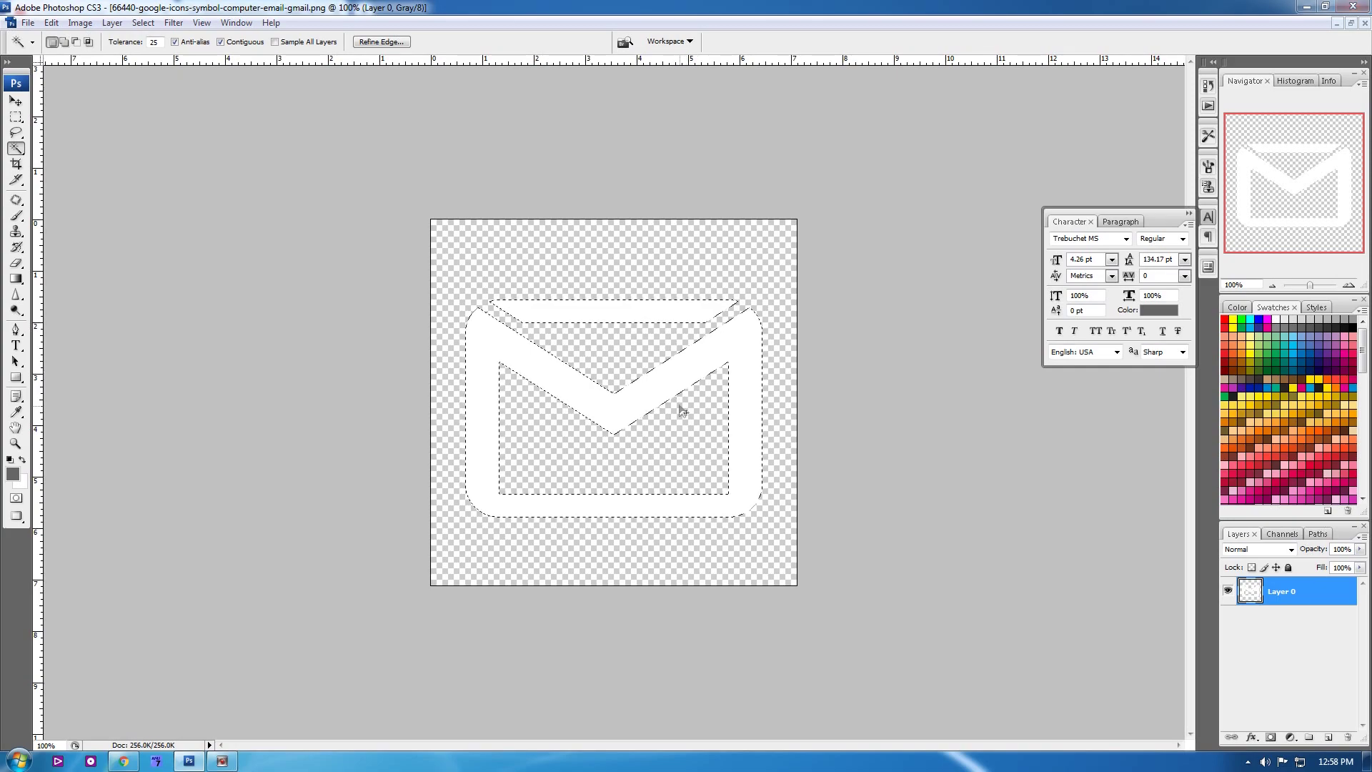
left_click(695, 293)
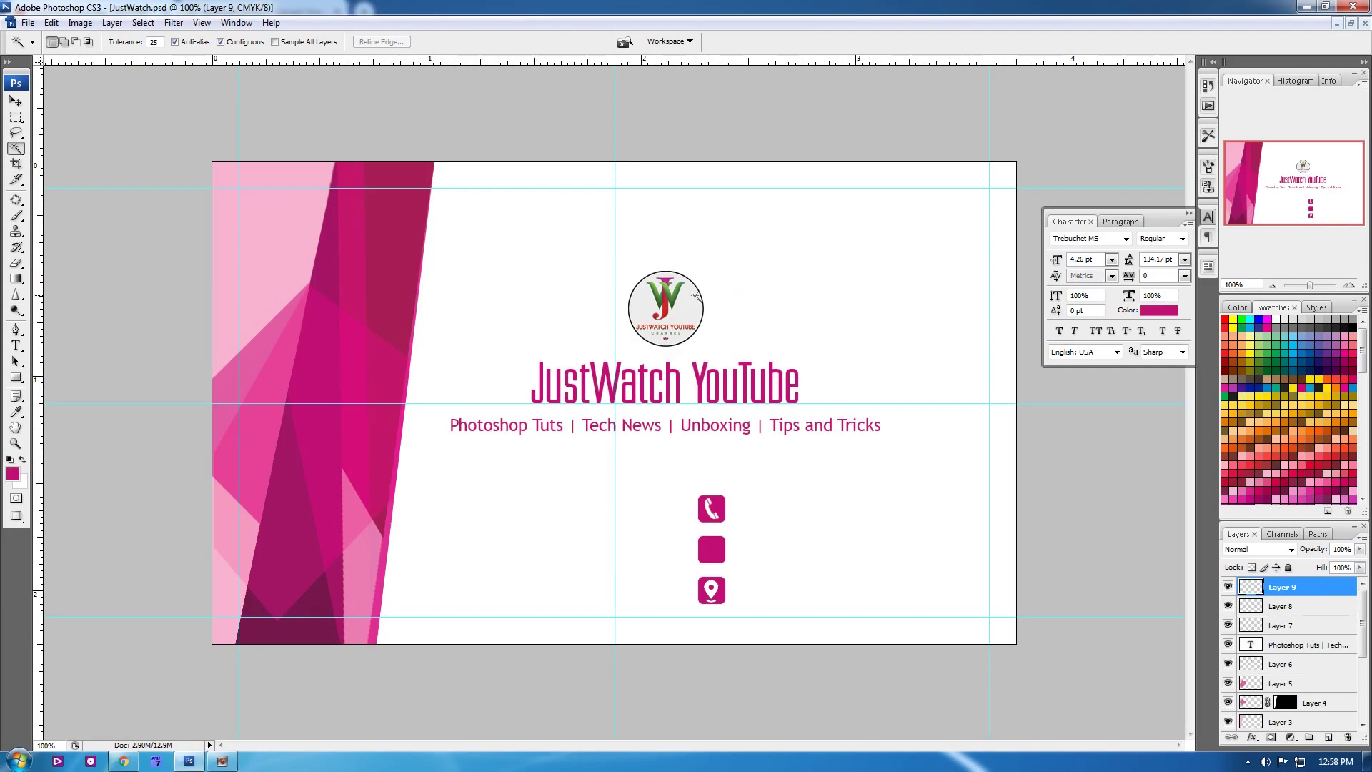
- Paste the envelope into the card and scale it to fit the middle pink square
key("v")
key("ctrl+v")
key("ctrl+t")
left_click_drag(748, 444, 707, 365)
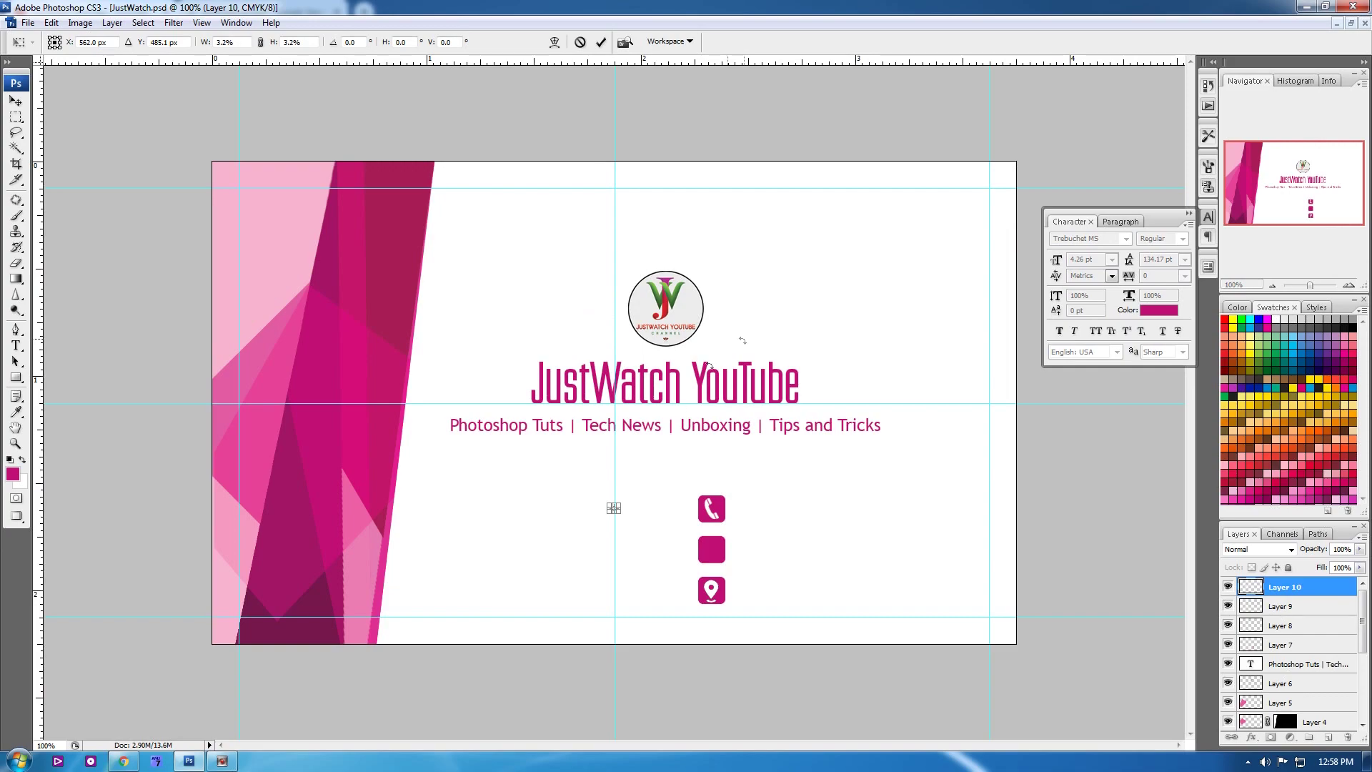
mouse_move(630, 513)
left_mouse_down()
mouse_move(712, 320)
mouse_move(644, 381)
mouse_move(736, 558)
left_mouse_up()
left_click_drag(1000, 643, 584, 410)
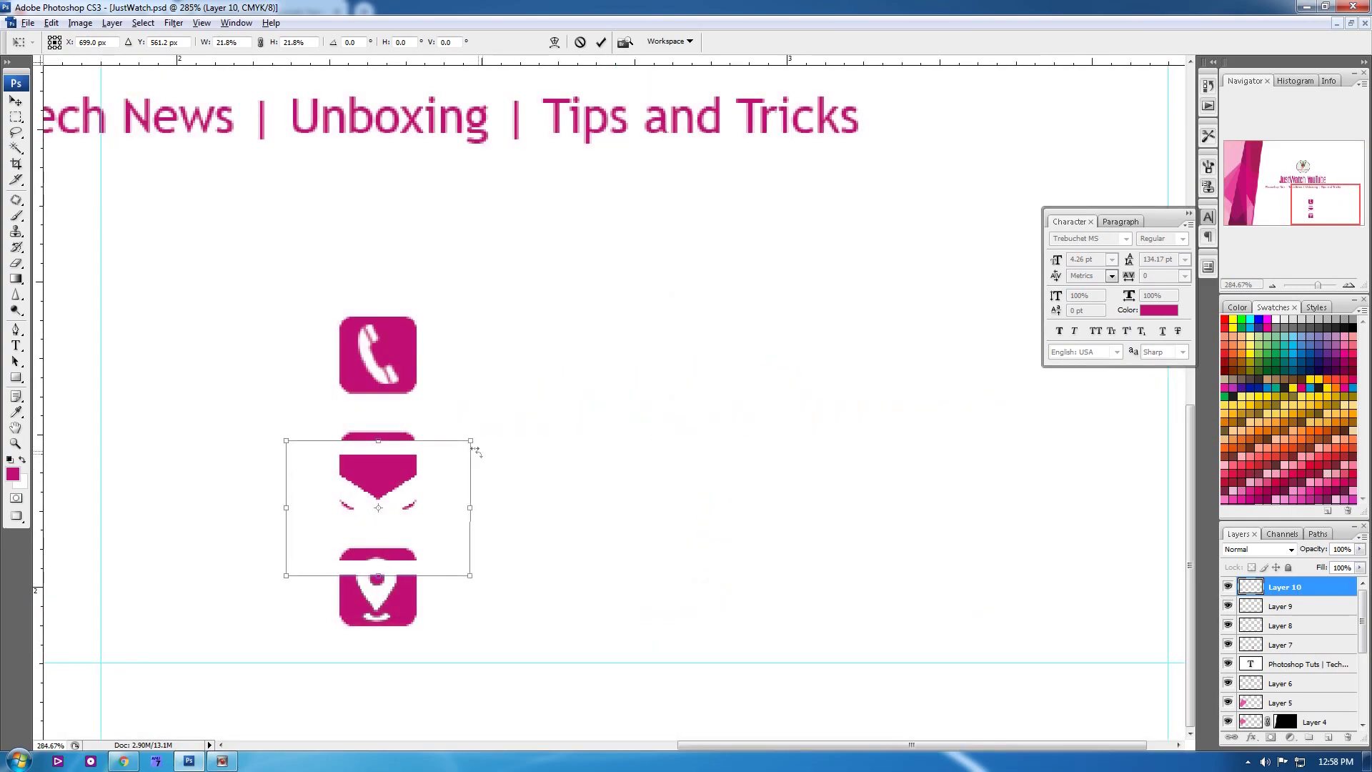
left_click_drag(474, 449, 396, 472)
key("Up")
key("Up")
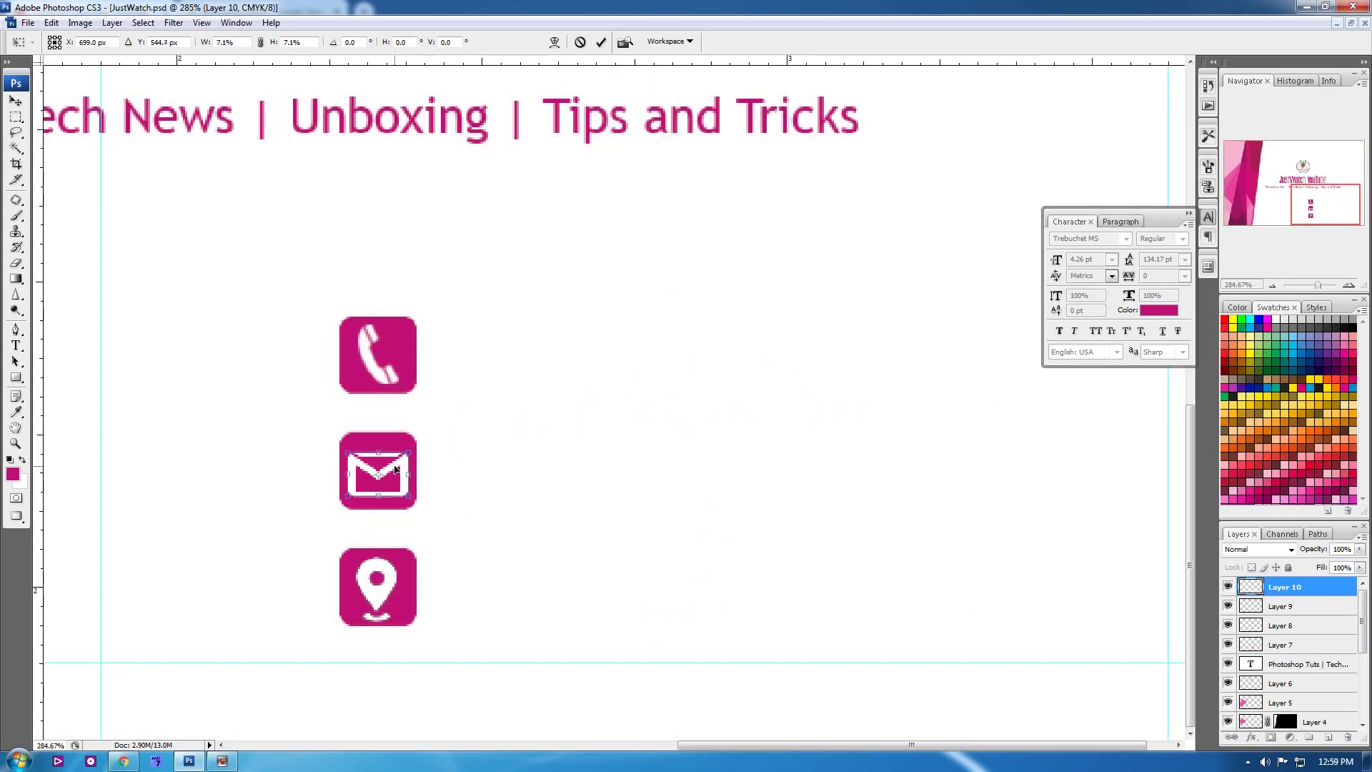
key("Return")
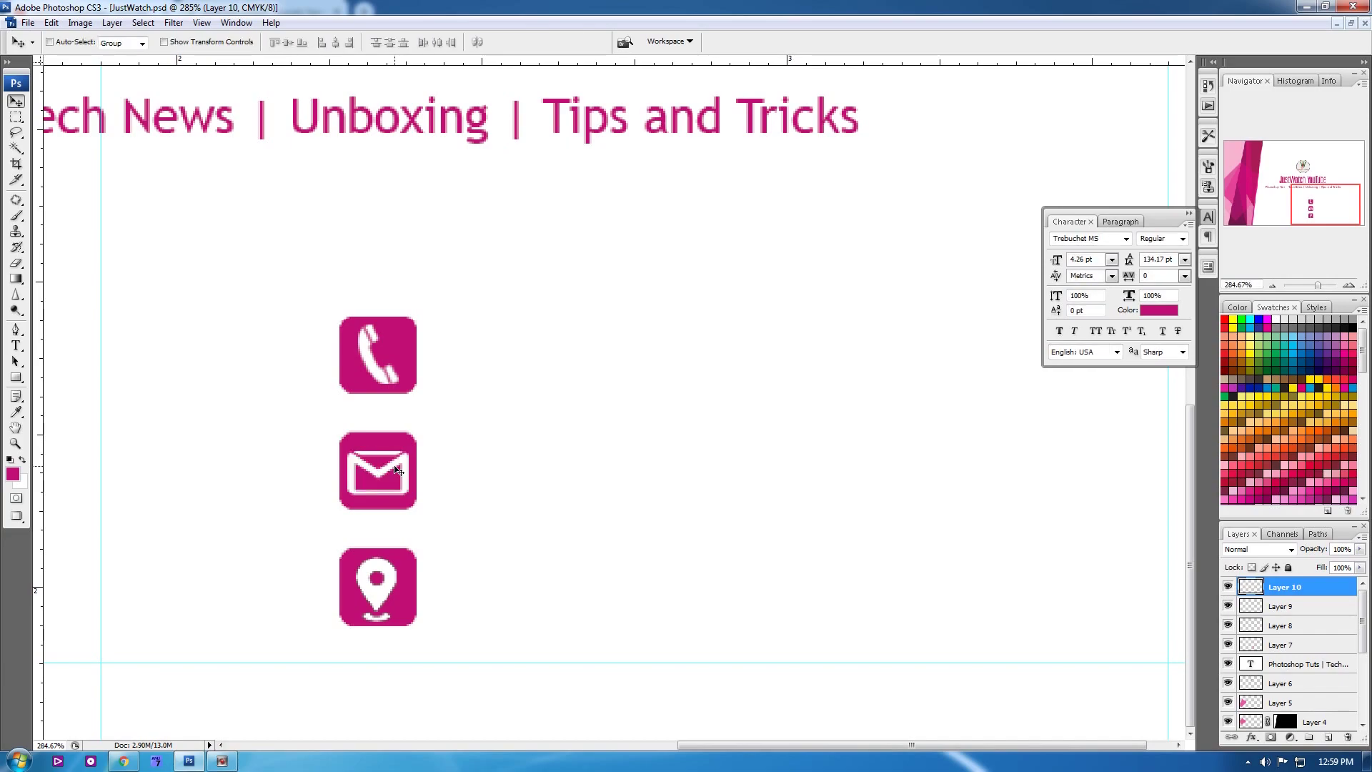
key("ctrl+alt+0")
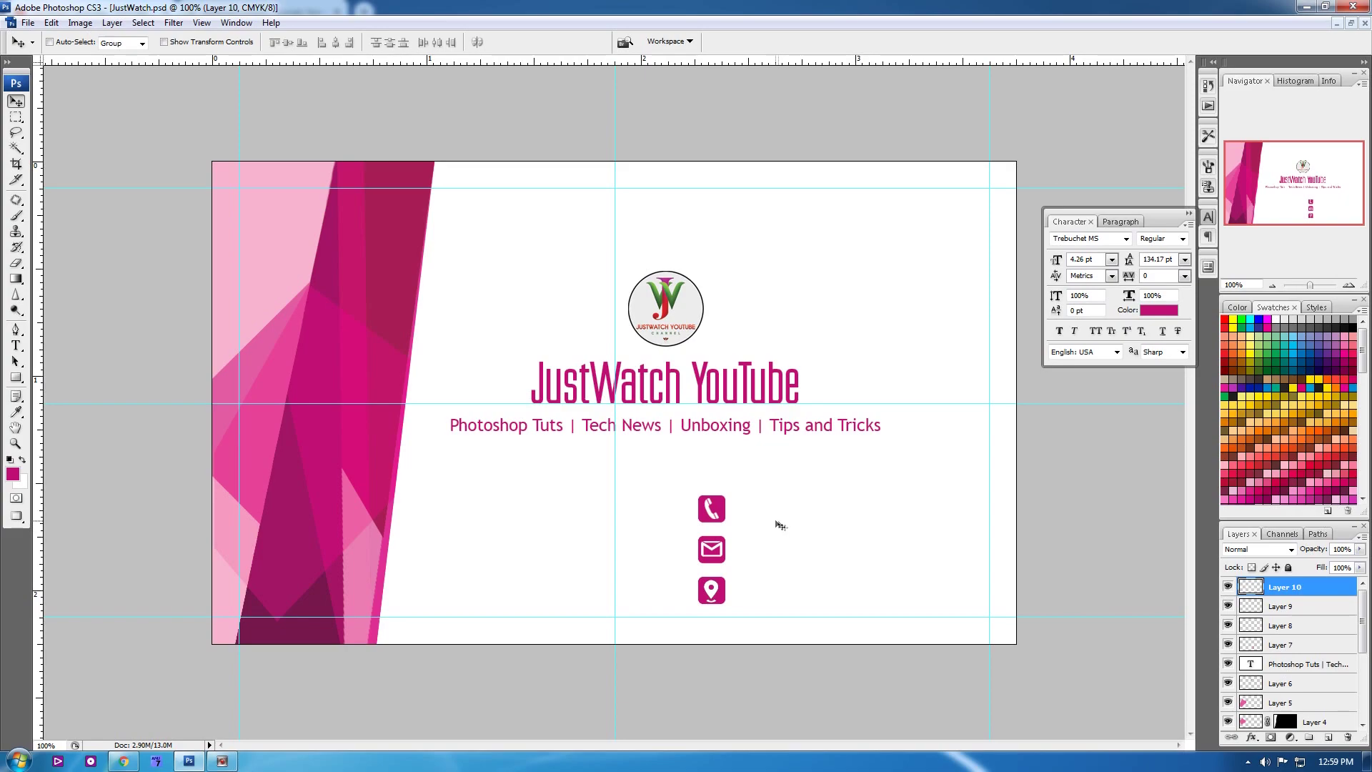
- Duplicate the tagline beside the phone icon and clear its text
left_click(723, 425, "ctrl")
left_click_drag(798, 473, 763, 513)
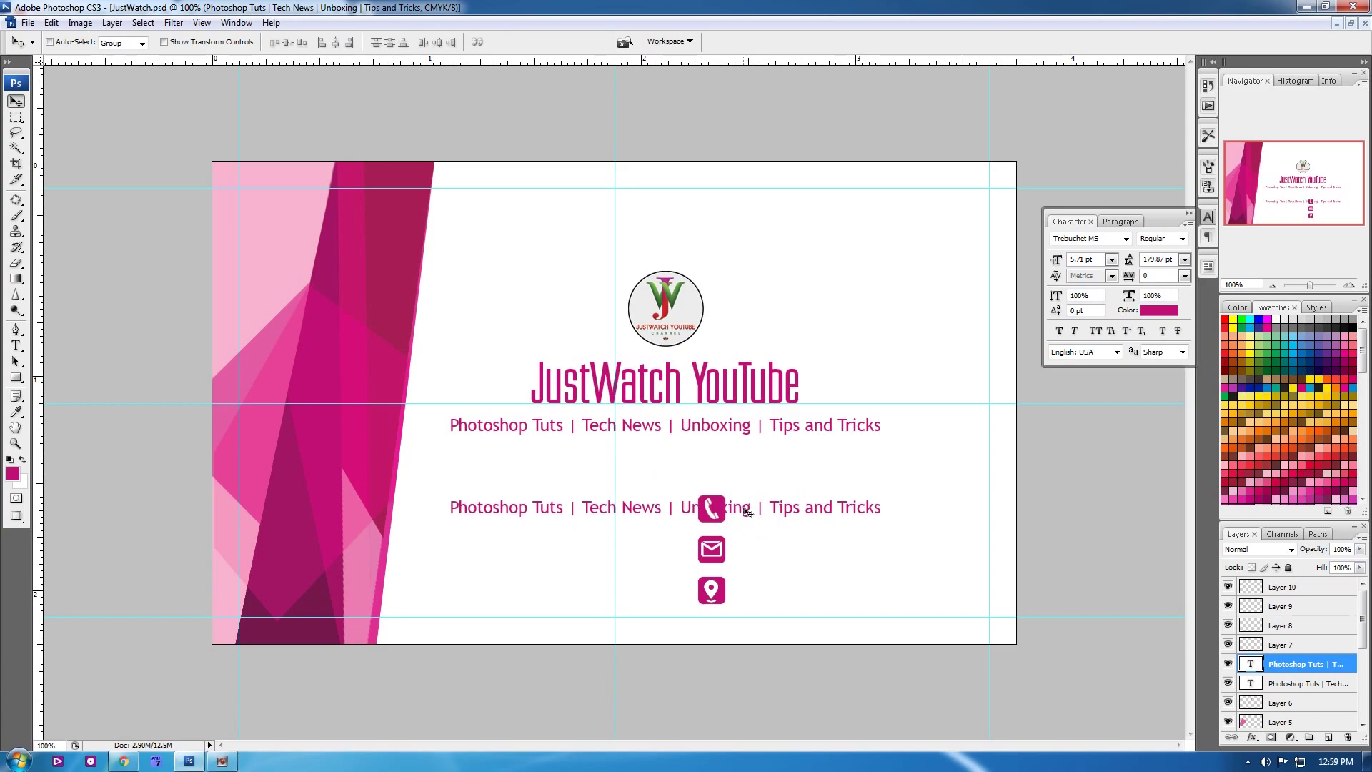
left_click_drag(763, 513, 816, 510)
key("t")
left_click(781, 506)
key("ctrl+a")
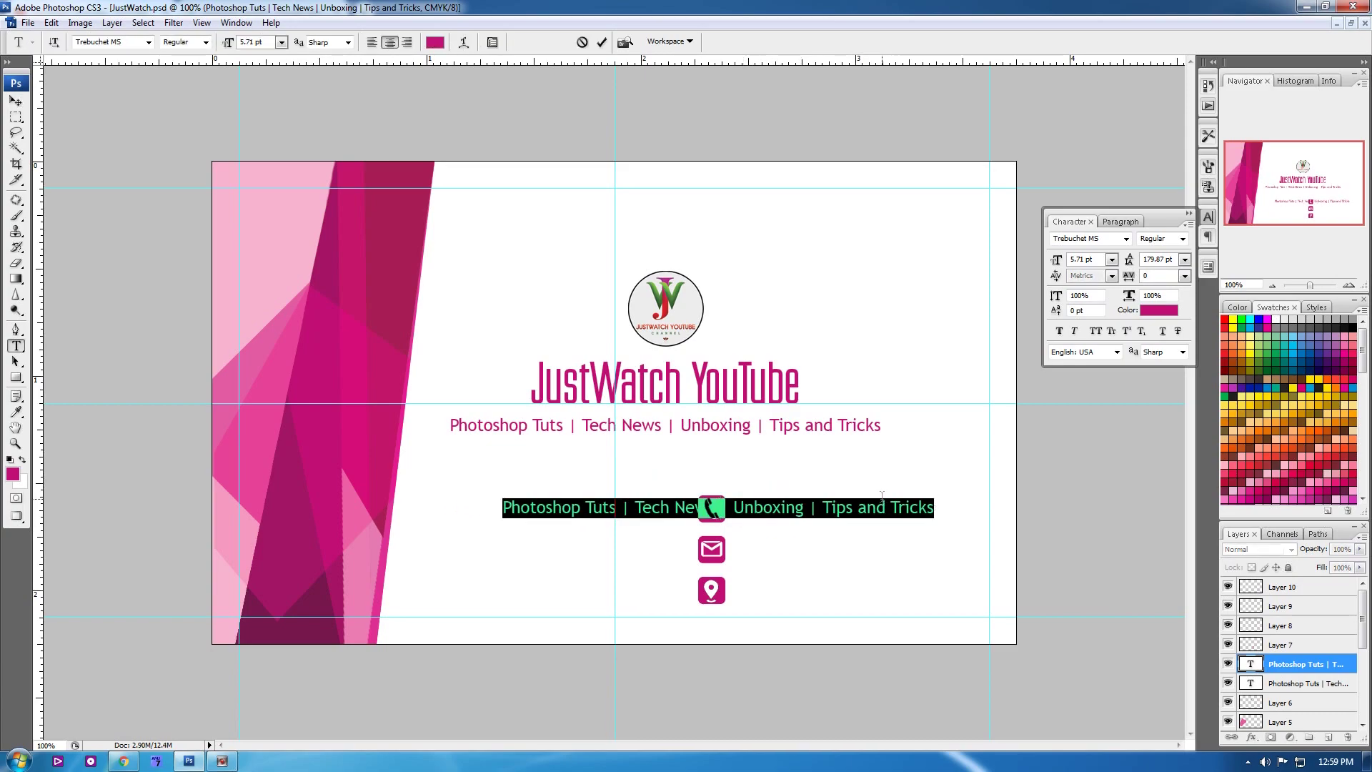
key("BackSpace")
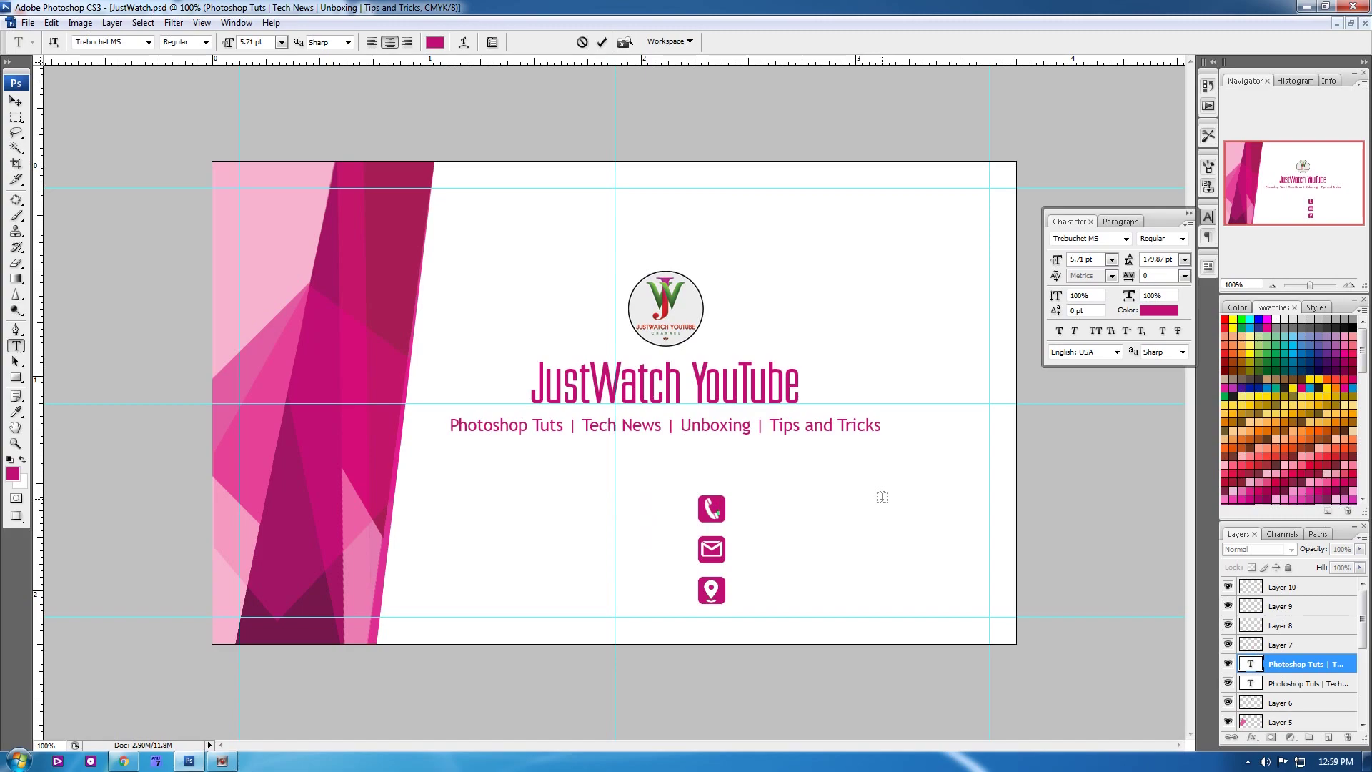
- Enter the contact phone number in larger text with its digits set bold
key("ctrl+shift+period")
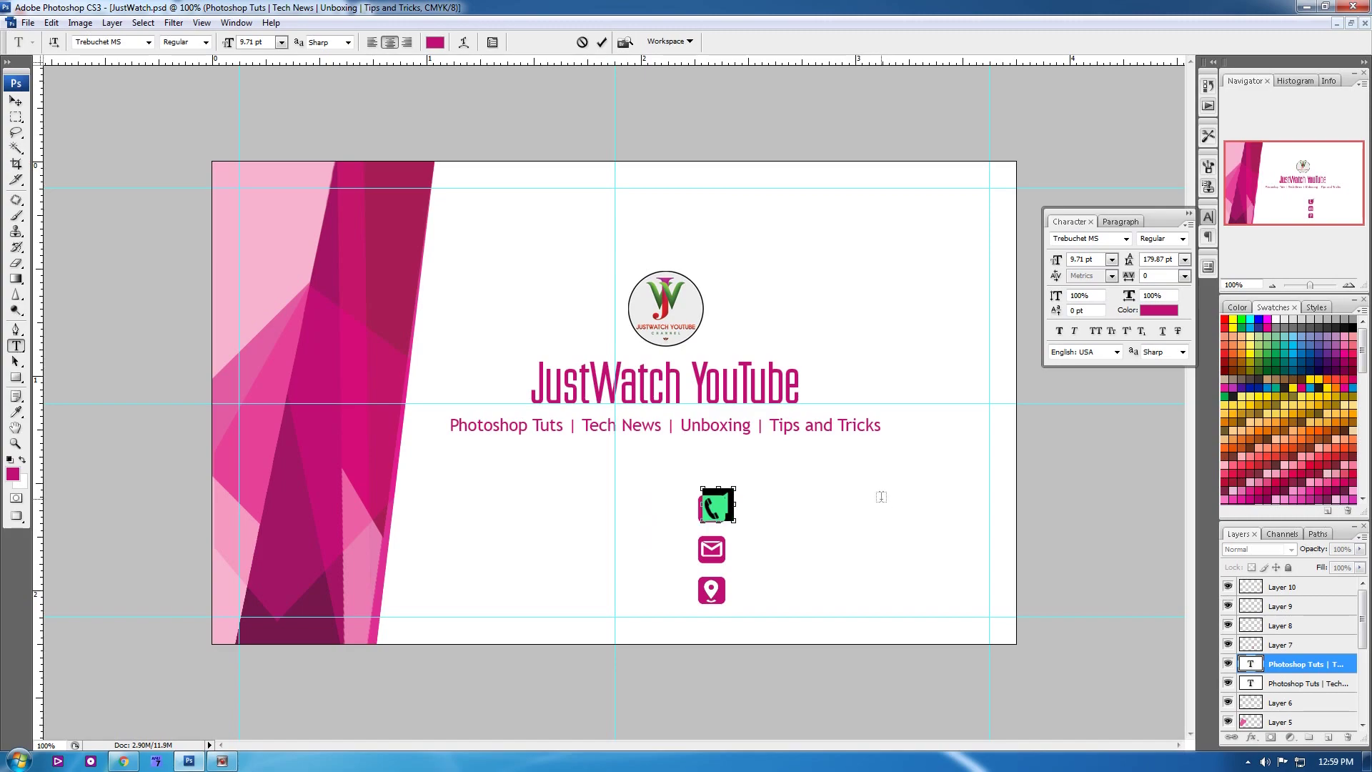
key("ctrl+shift+l")
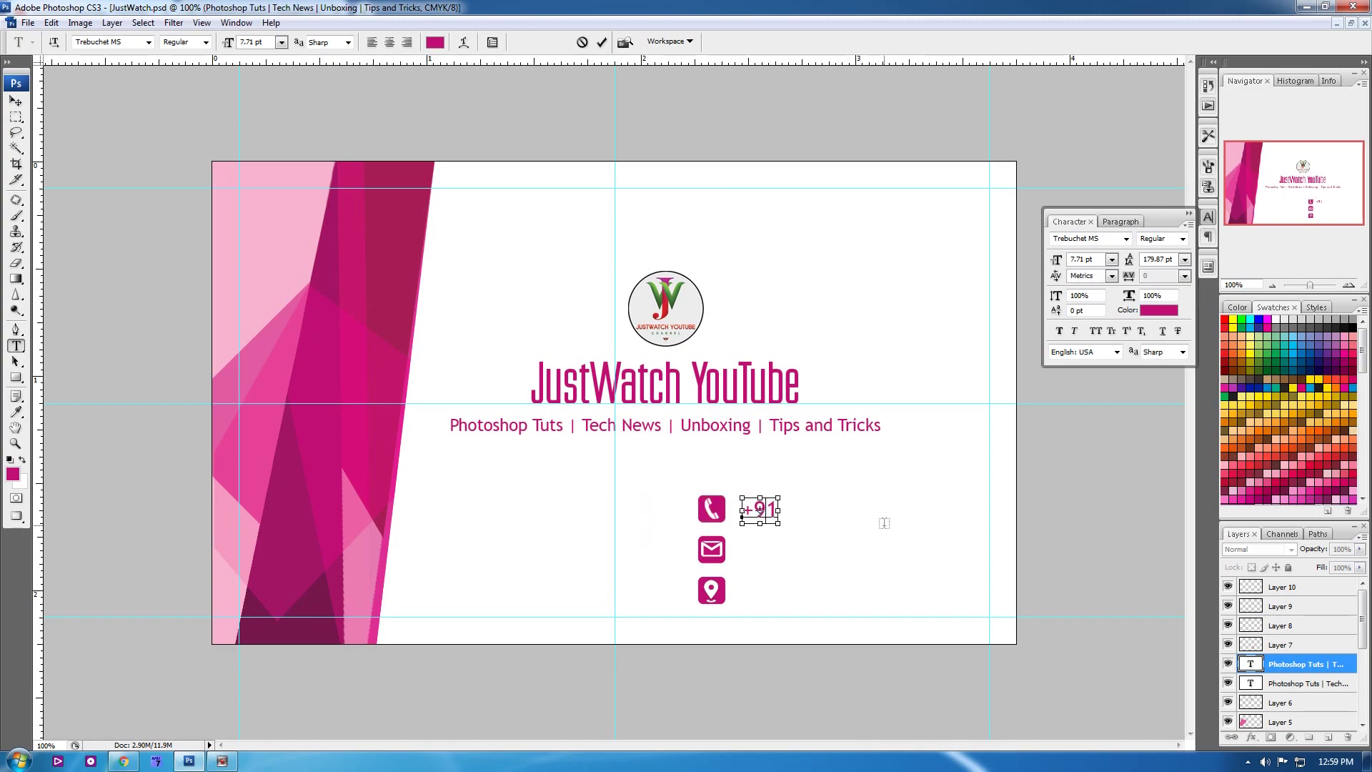
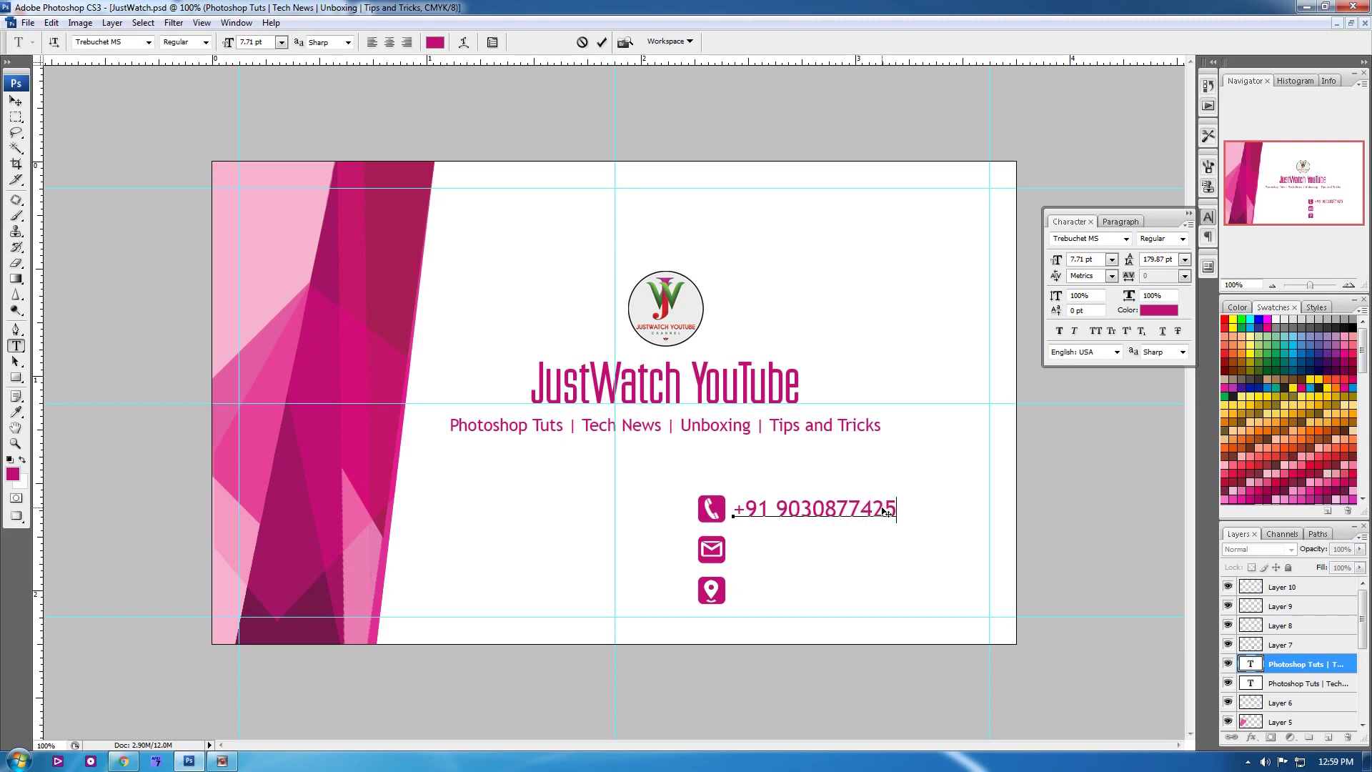
left_click_drag(776, 509, 922, 513)
left_click(1161, 238)
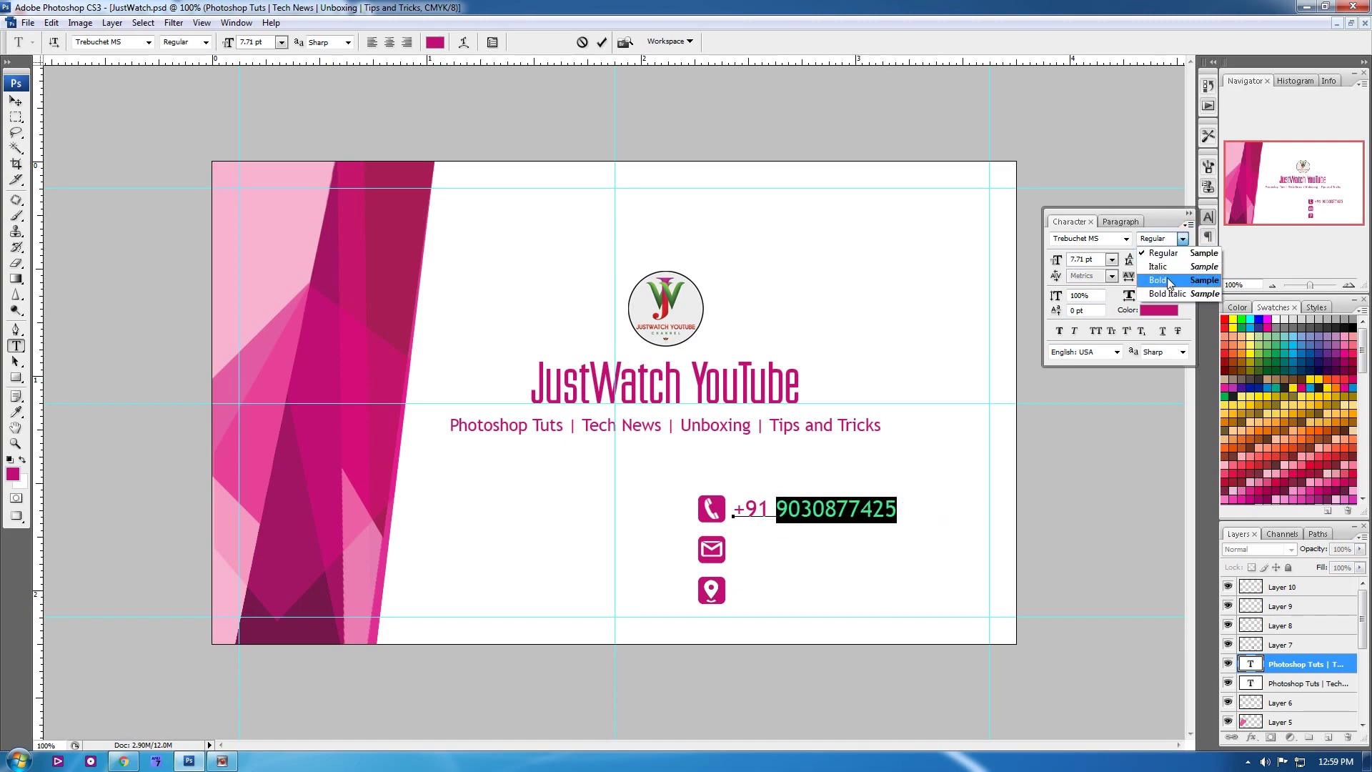
left_click(1158, 272)
key("ctrl+Return")
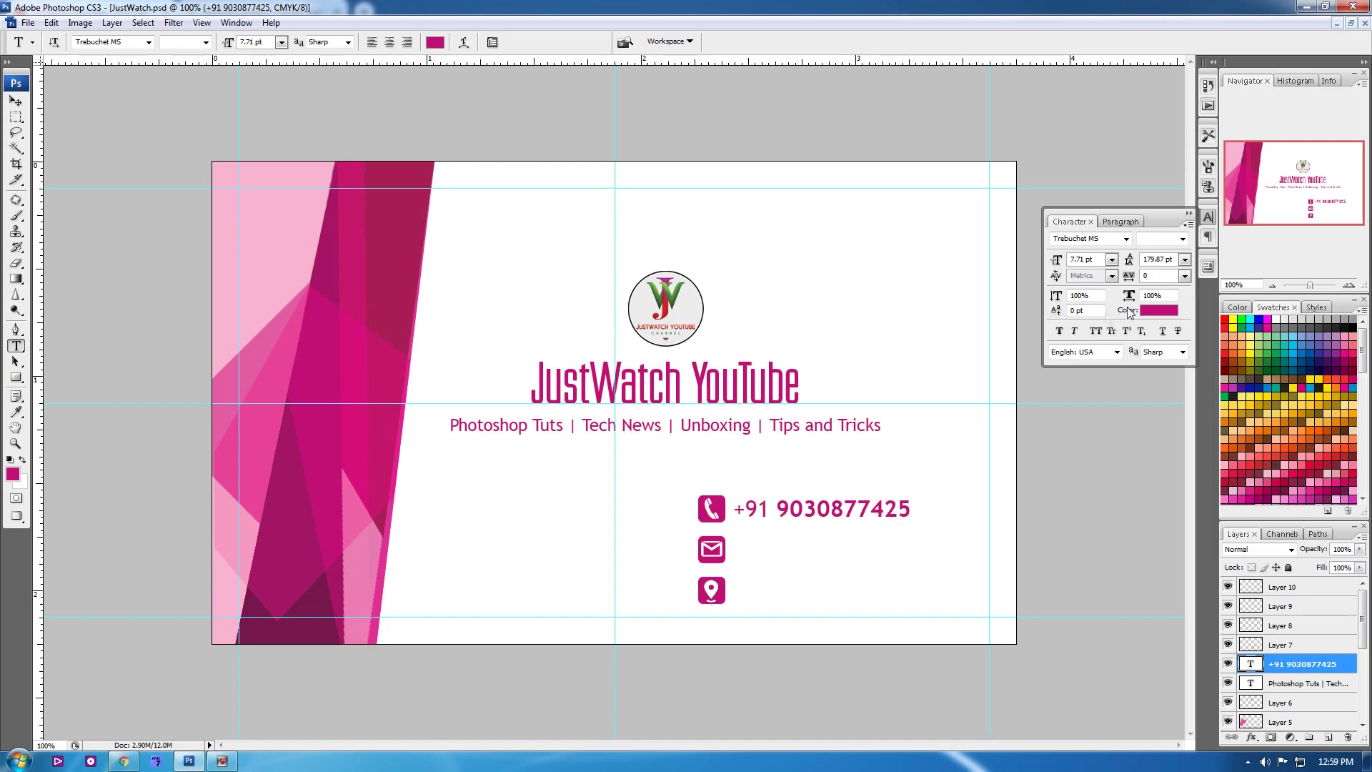
- Copy the phone line beside the envelope icon and replace it with the e-mail address in regular style
key("v")
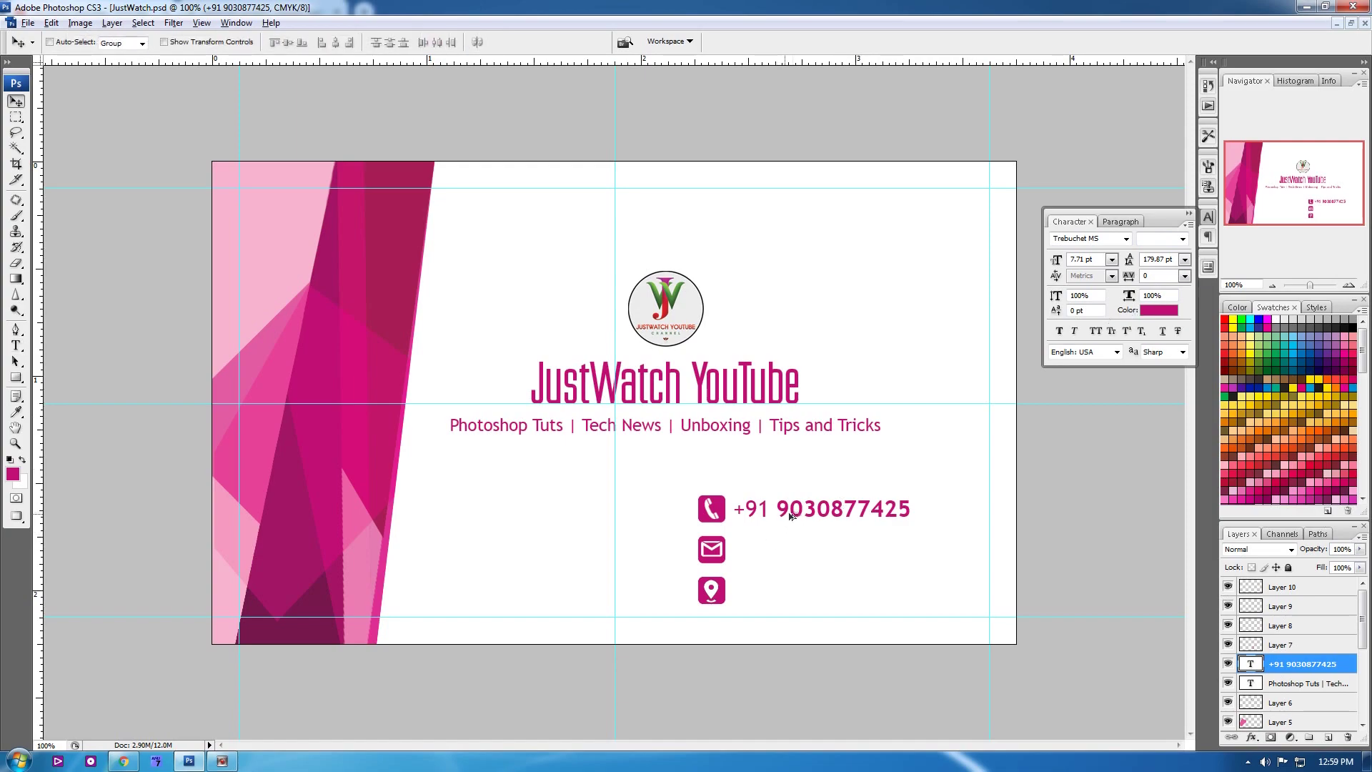
left_click_drag(790, 514, 808, 554)
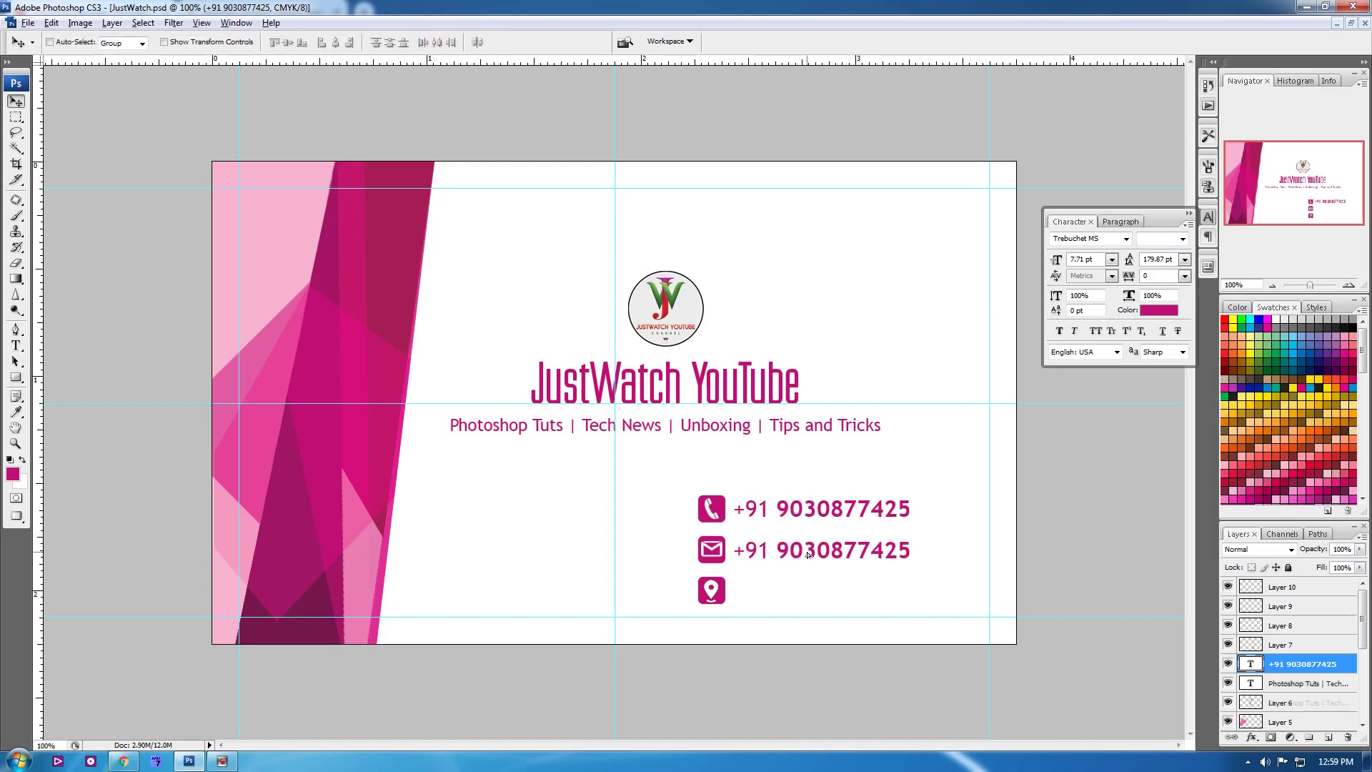
key("t")
left_click(807, 552)
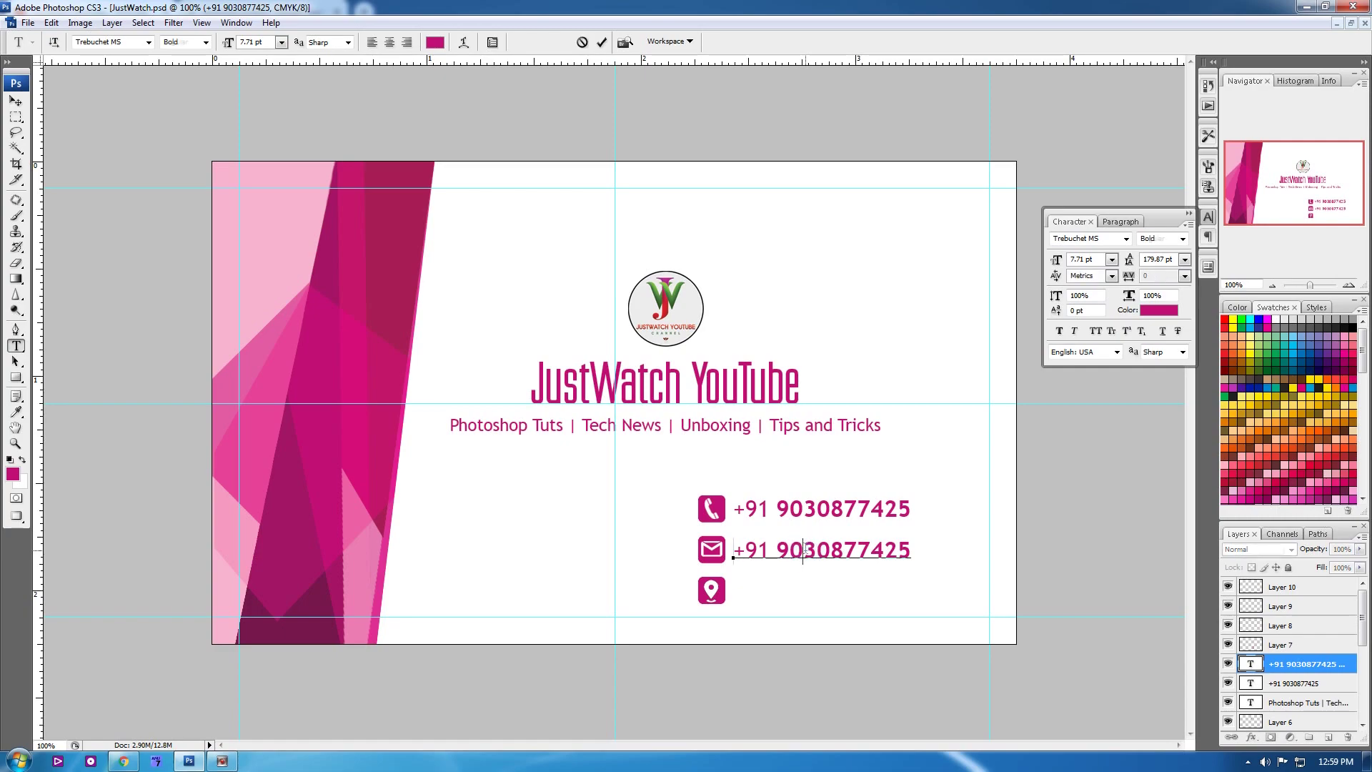
key("Home")
key("Delete")
key("Delete")
key("Delete")
key("Delete")
key("Delete")
key("ctrl+a")
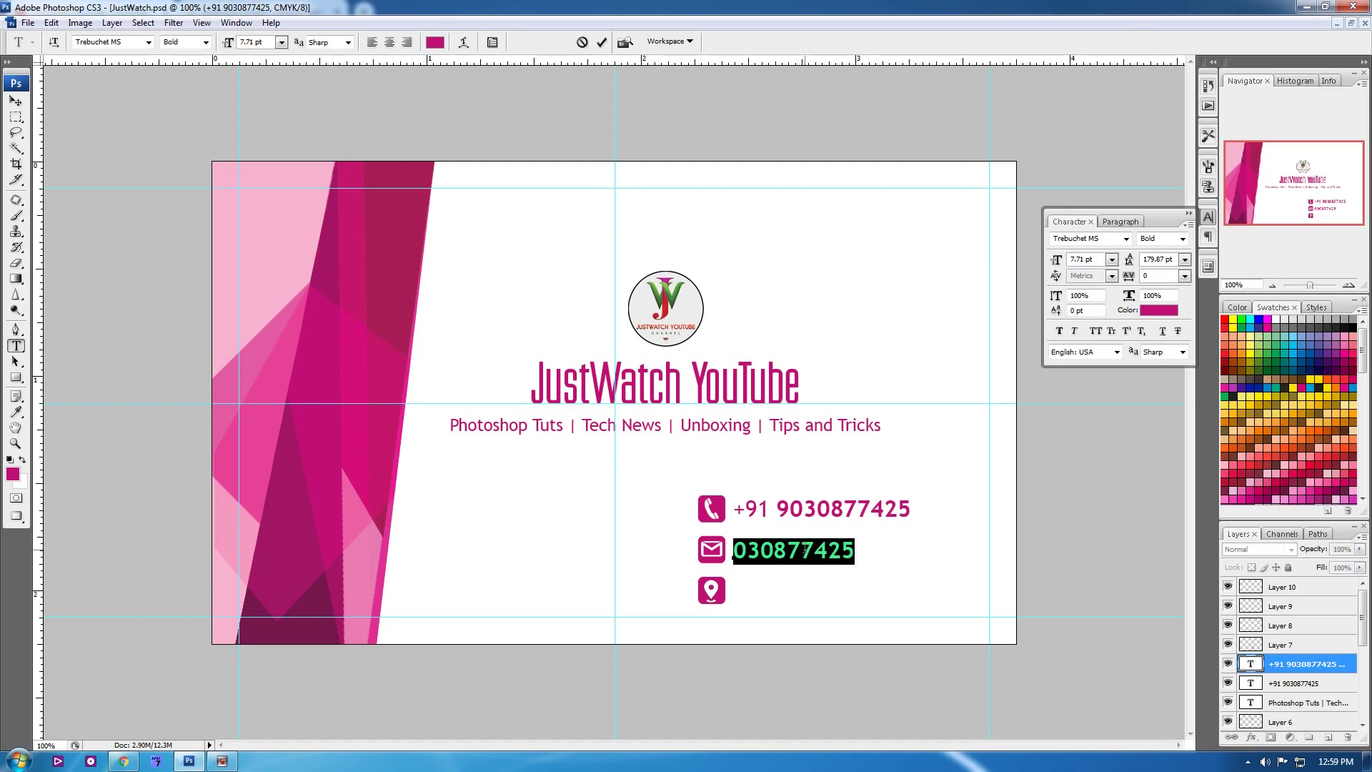
key("ctrl+v")
left_click(1163, 238)
left_click(1190, 262)
key("ctrl+Return")
key("v")
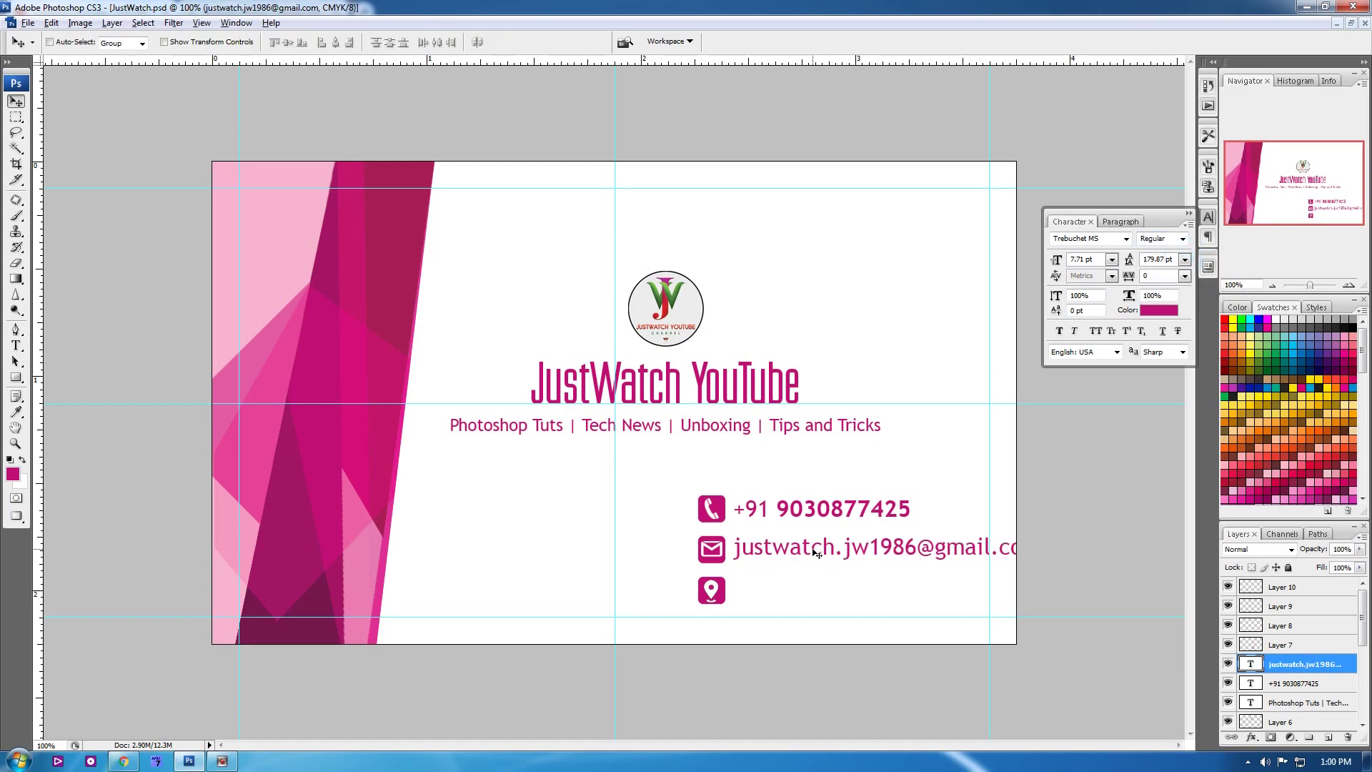
- Select Layers 7 to 10, the pink squares with their phone, envelope and pin icons, together
left_click(736, 508, "ctrl")
left_click(736, 549, "ctrl+shift")
right_click(735, 547)
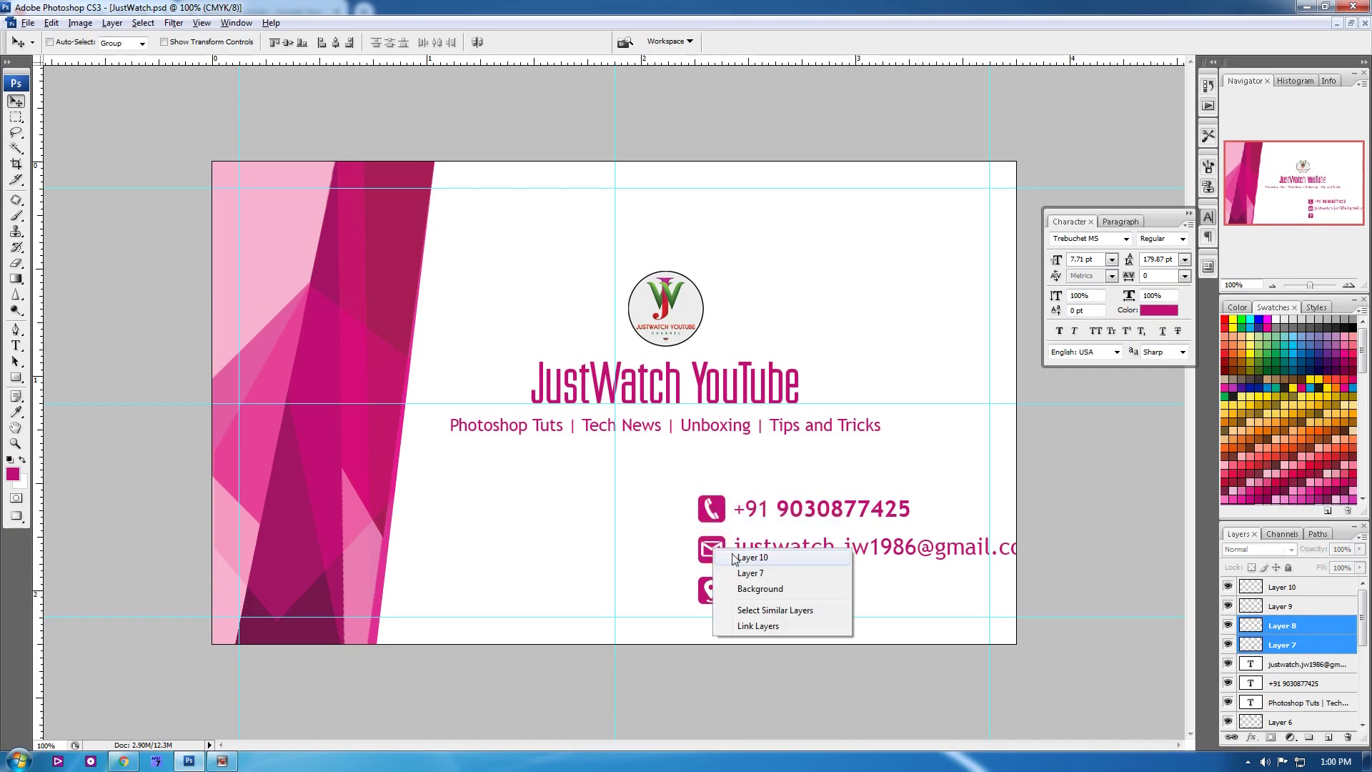
left_click(736, 554, "shift")
right_click(717, 557)
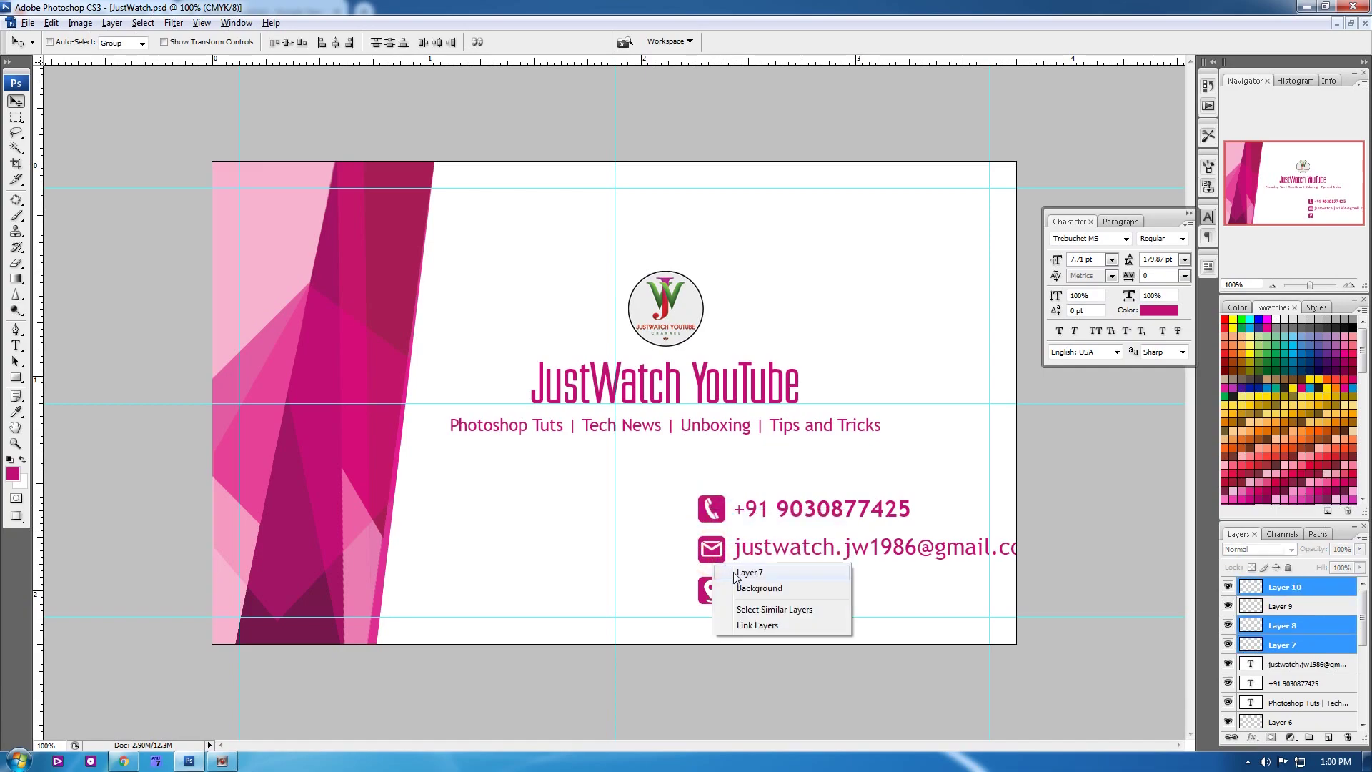
left_click(736, 568, "shift")
left_click_drag(736, 600, 751, 601)
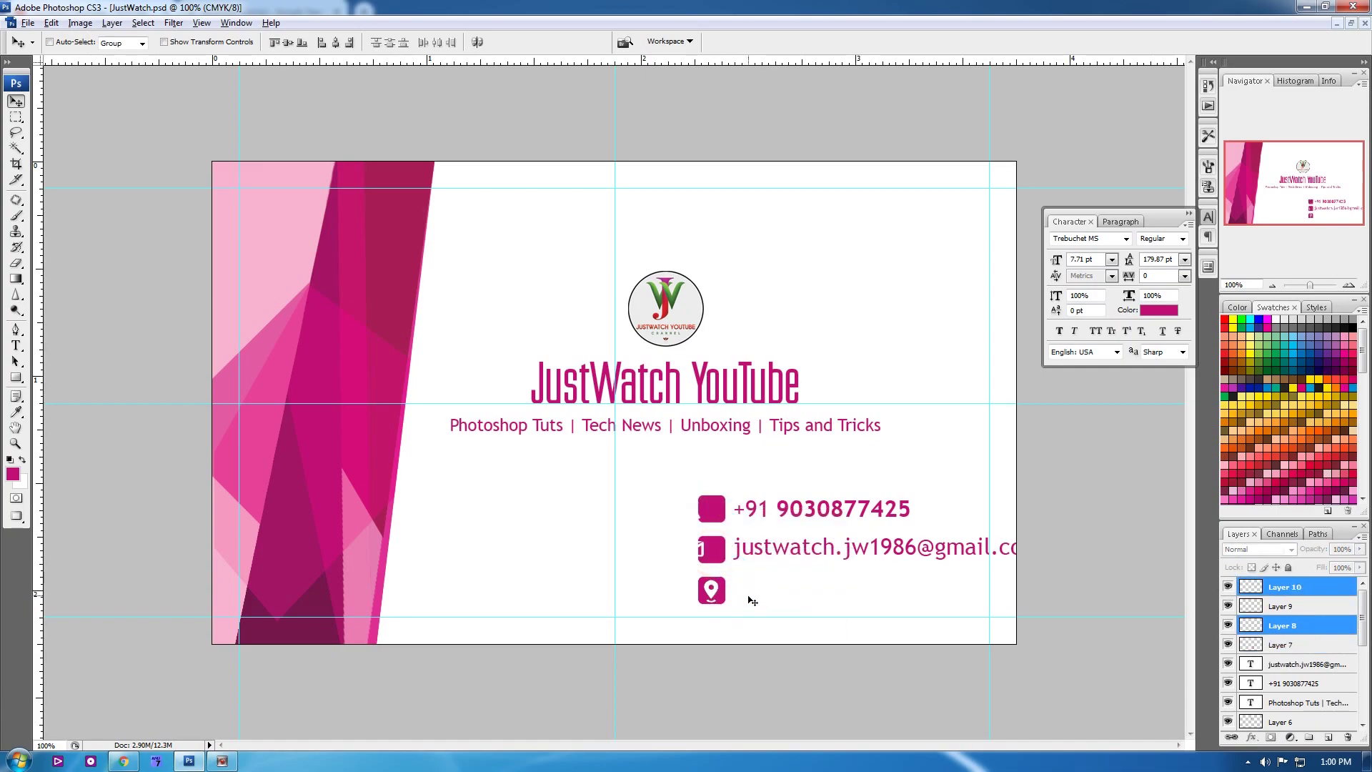
key("ctrl+z")
left_click(728, 590, "ctrl+shift")
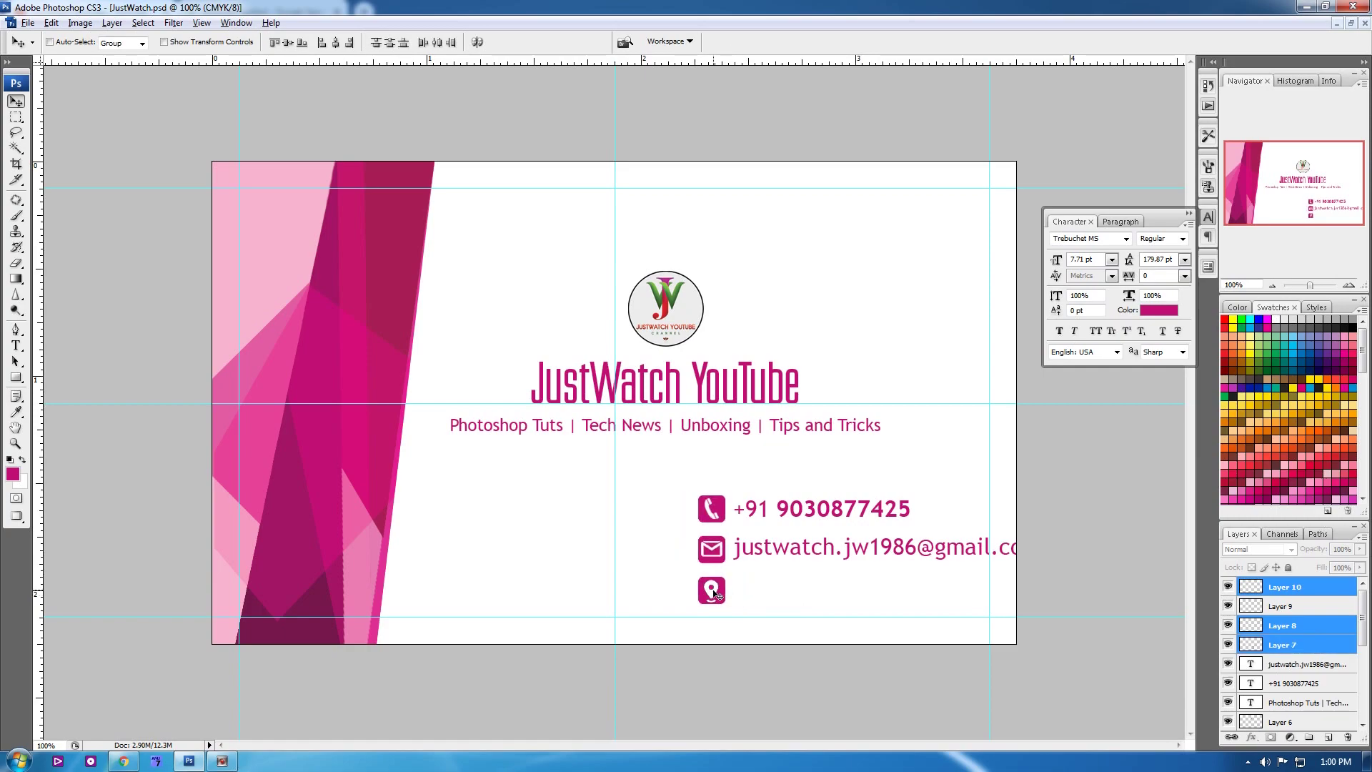
left_click(711, 590, "ctrl+shift")
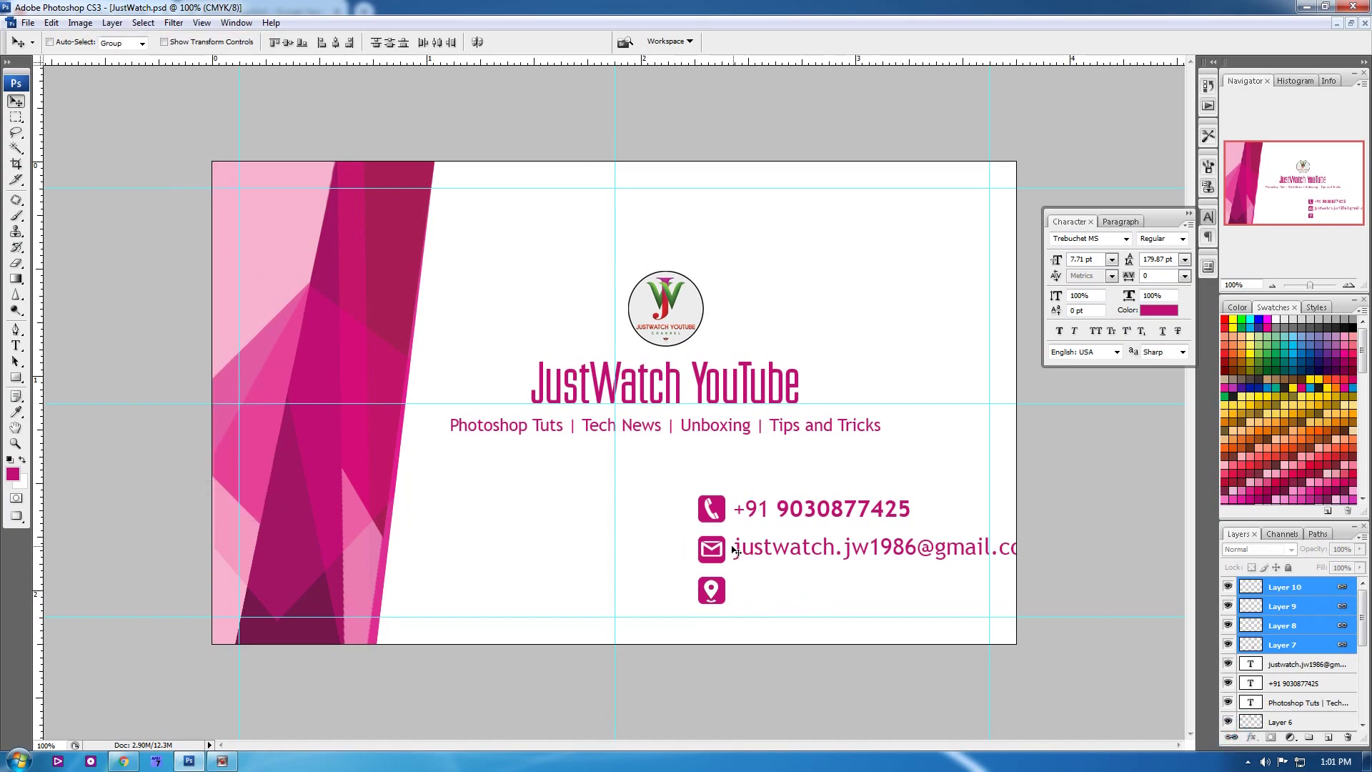
- Shift the contact icons left and left-align the phone and email text beside them
left_click_drag(728, 547, 648, 552)
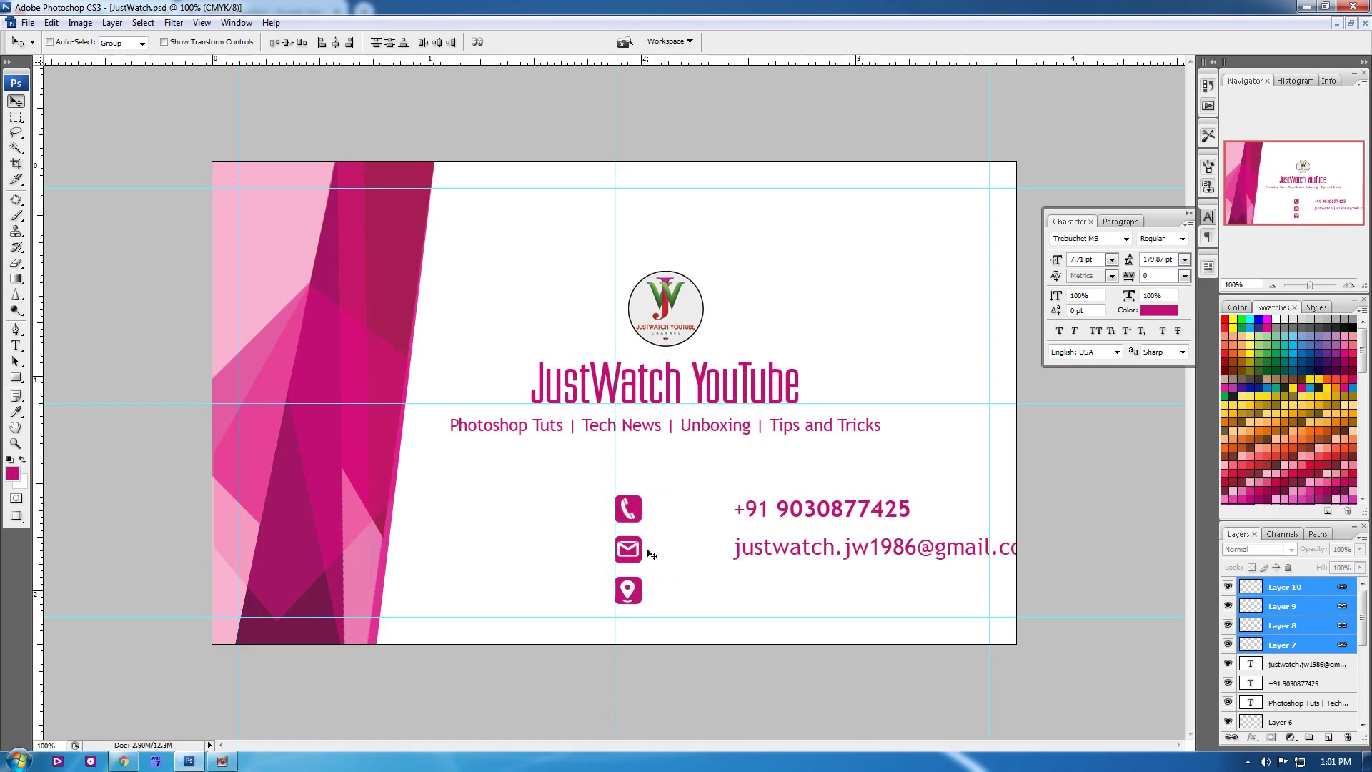
right_click(756, 512)
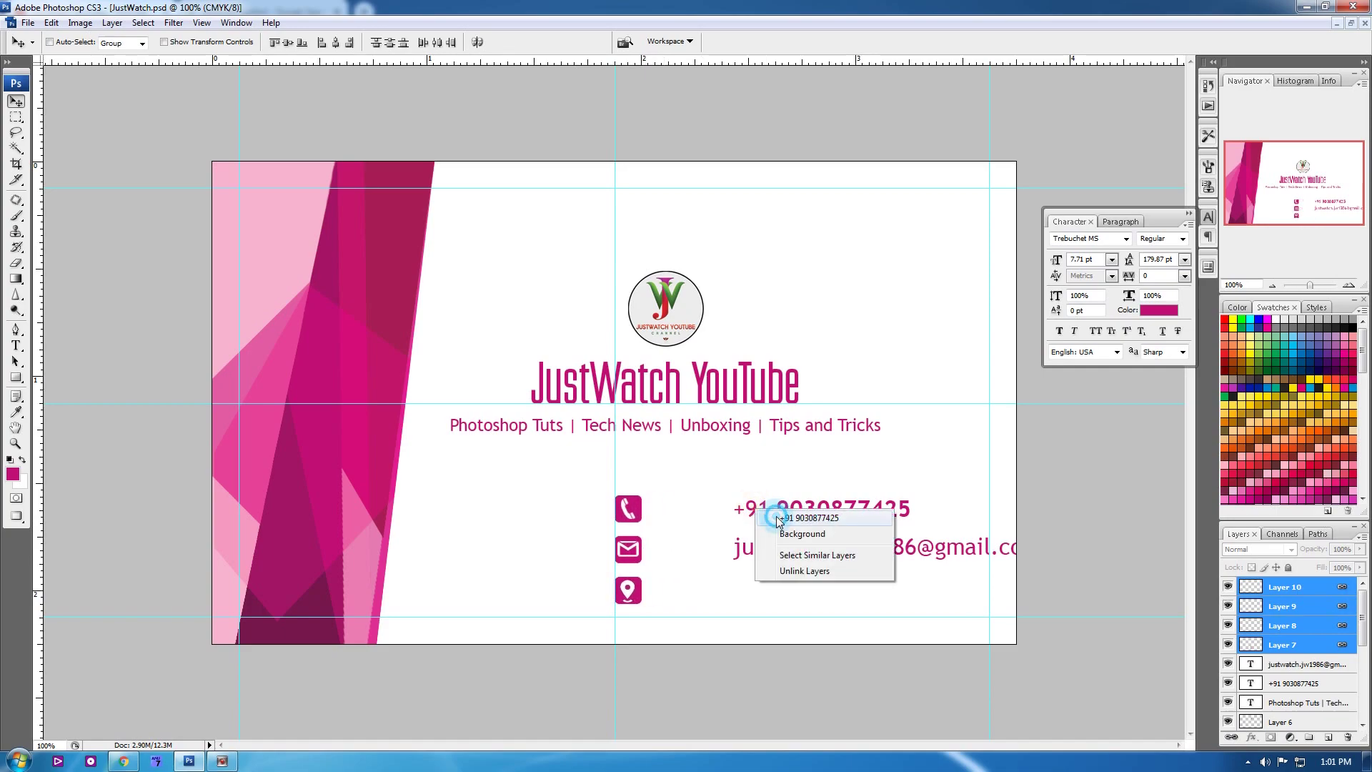
left_click(835, 566)
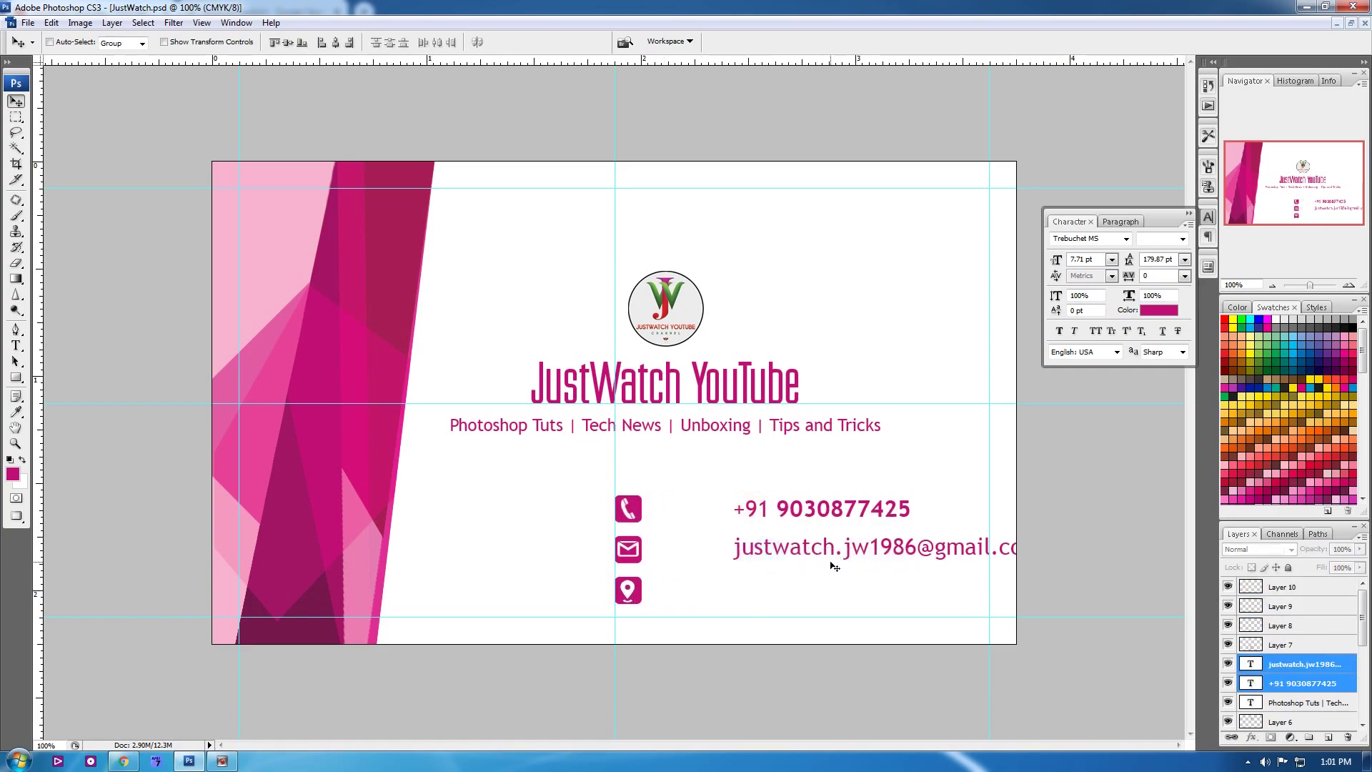
left_click(320, 43)
mouse_move(844, 547)
left_mouse_down()
mouse_move(750, 551)
mouse_move(743, 604)
left_mouse_up()
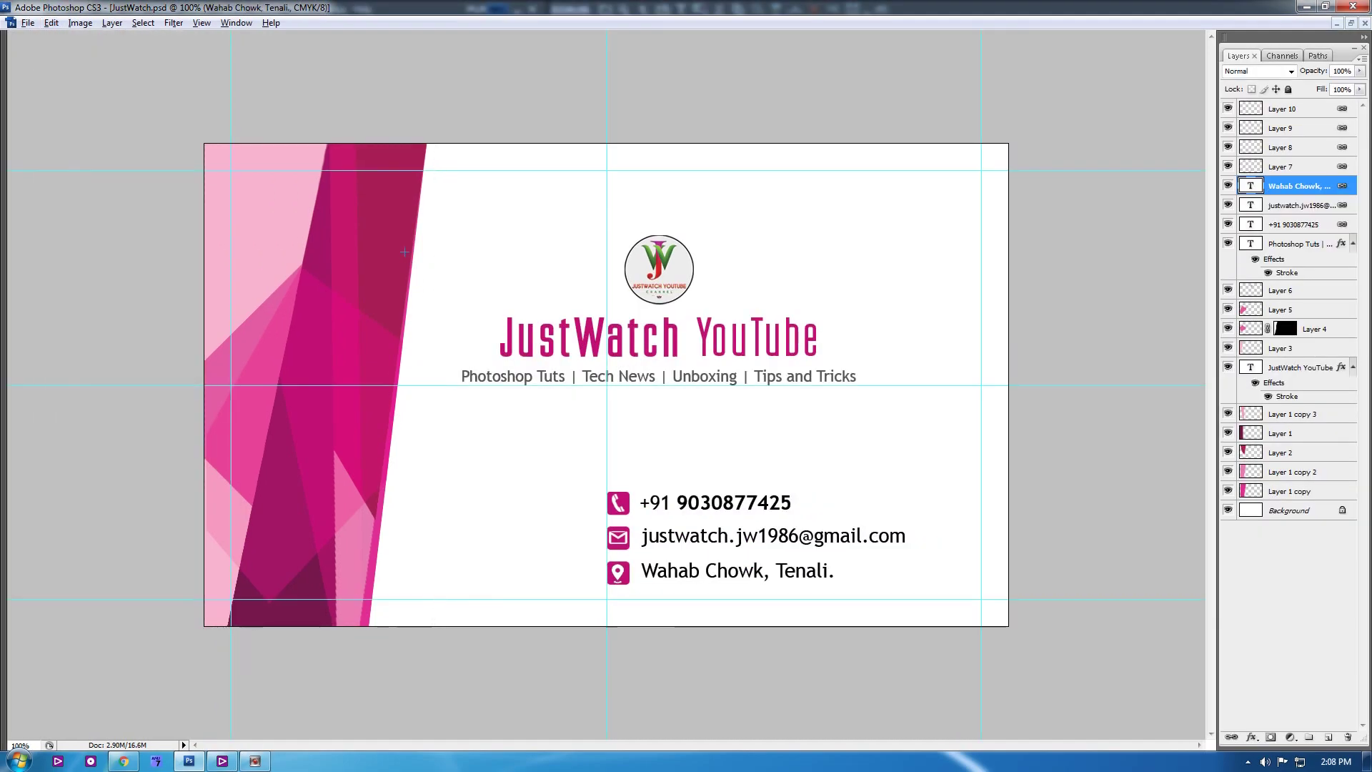
- Place the pasted pink art copy and push it to the card's right edge
left_click(679, 429)
mouse_move(570, 319)
left_mouse_down()
mouse_move(657, 332)
mouse_move(972, 480)
left_mouse_up()
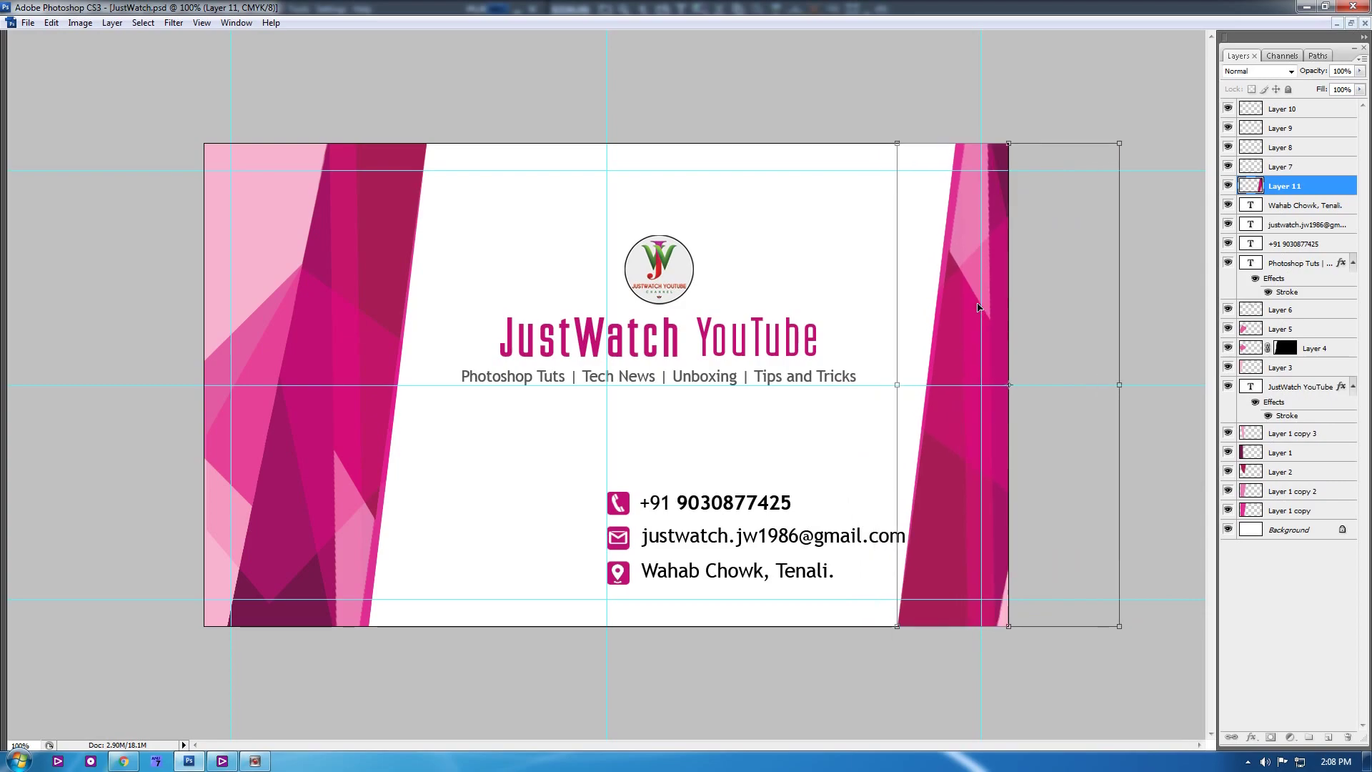
key("Return")
left_click_drag(724, 212, 973, 474)
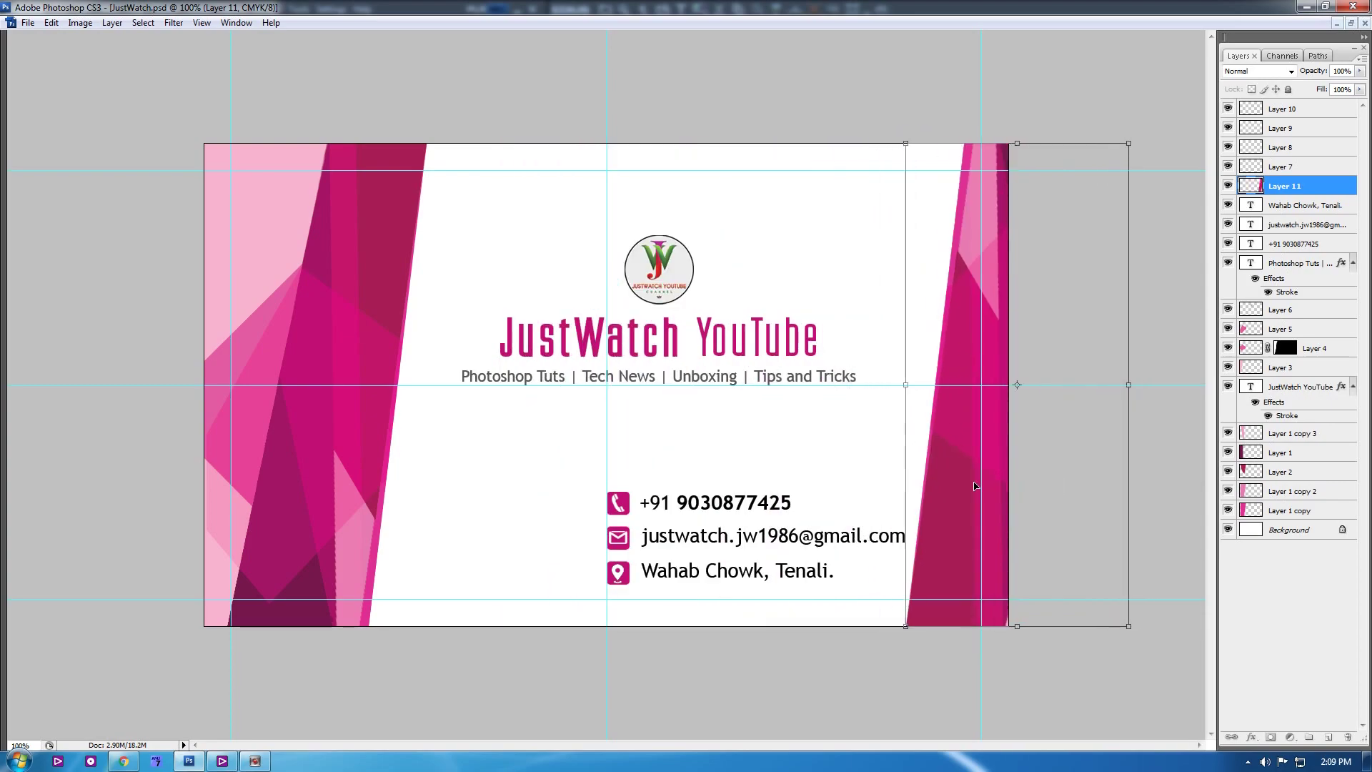
- Hide the guides and fill the Background layer with dark magenta
key("ctrl+h")
key("alt+shift+bracketleft")
key("alt+BackSpace")
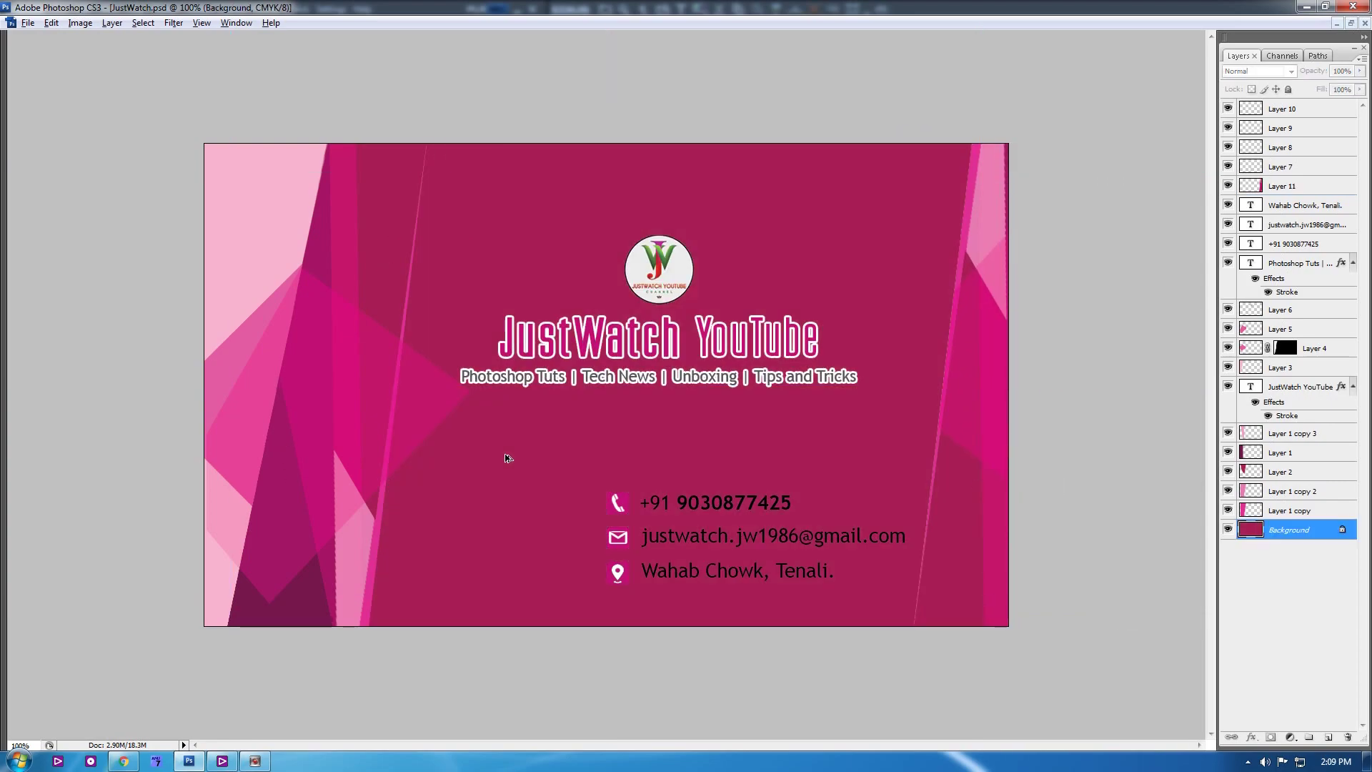
- Delete the right-edge pink art layer
right_click(987, 363)
left_click(1015, 373)
key("Delete")
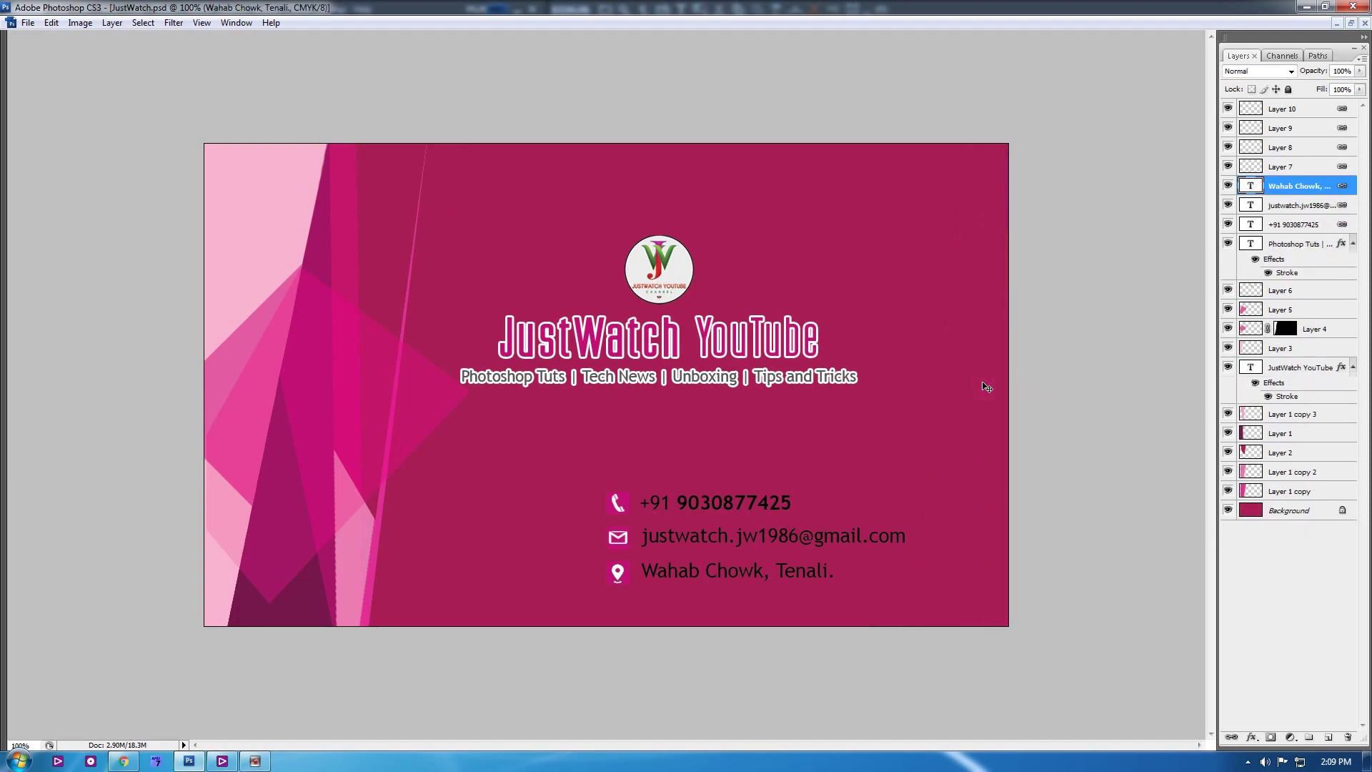
- Clear the Stroke layer style from the JustWatch YouTube title
left_click(715, 335, "ctrl")
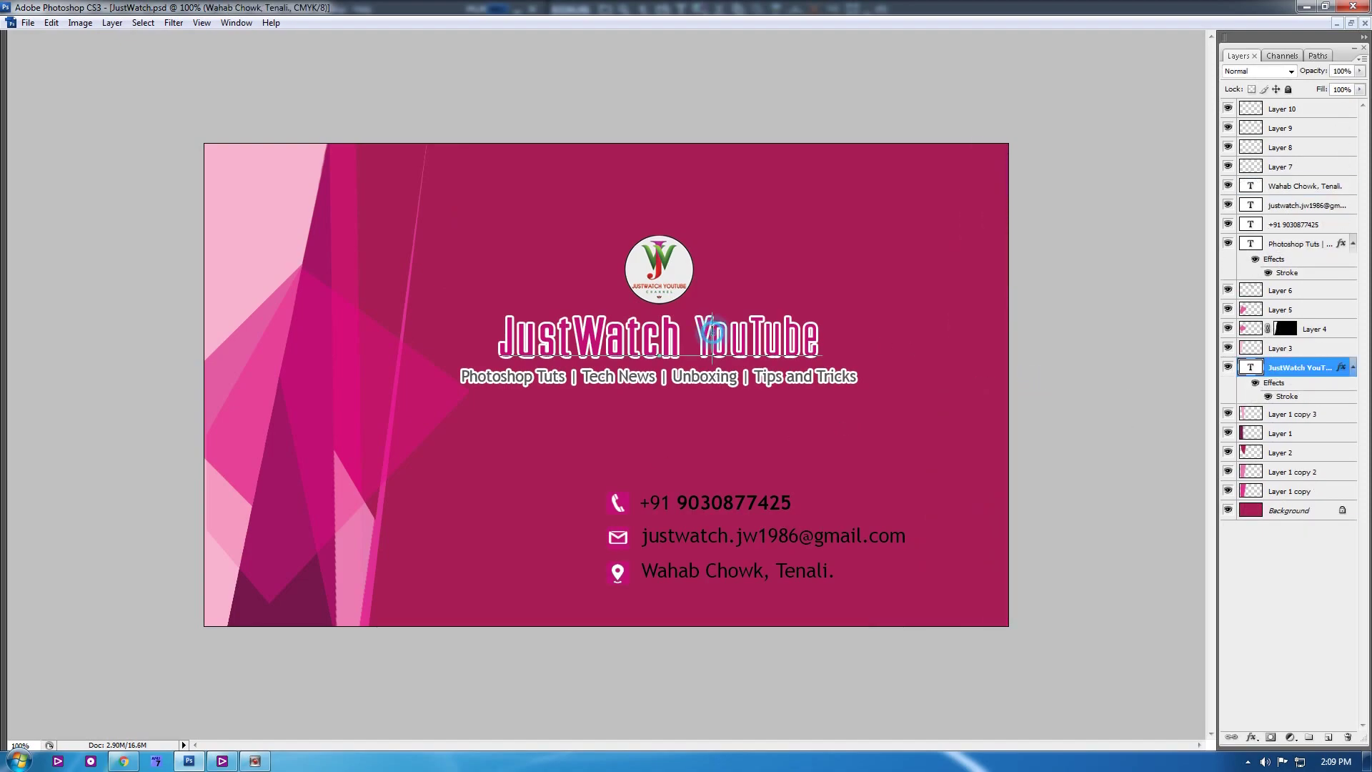
key("alt+l")
key("y")
key("c")
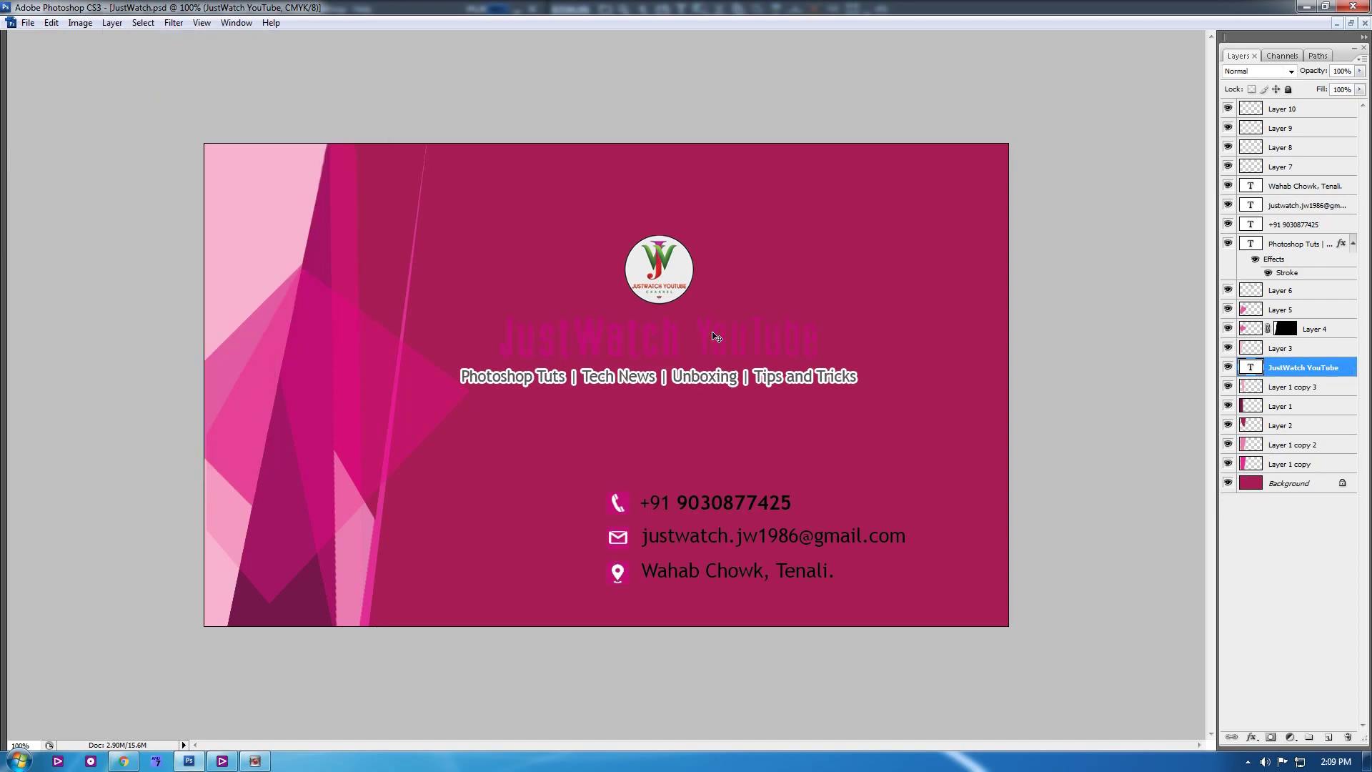
key("Tab")
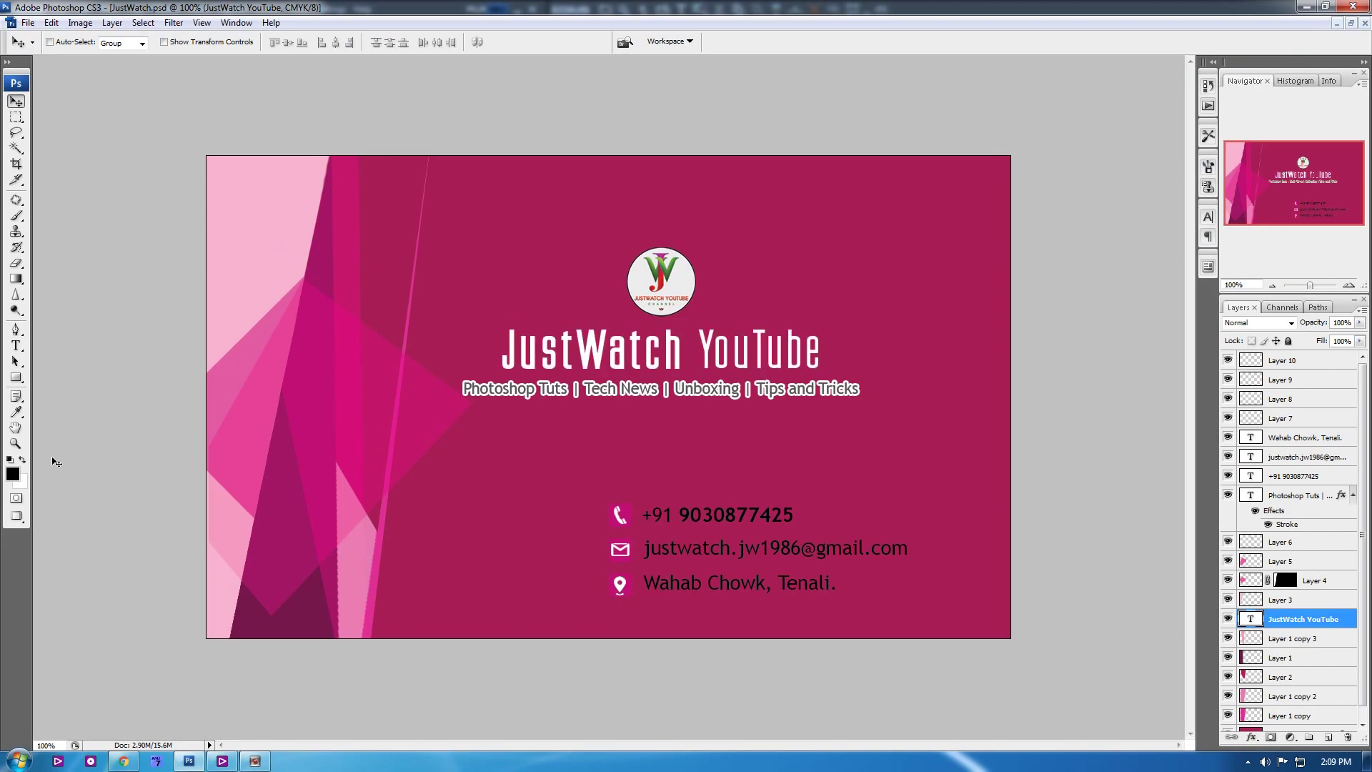
- Add a dark magenta drop shadow to the title with distance 3 px and size 3 px
key("alt+l")
key("y")
key("d")
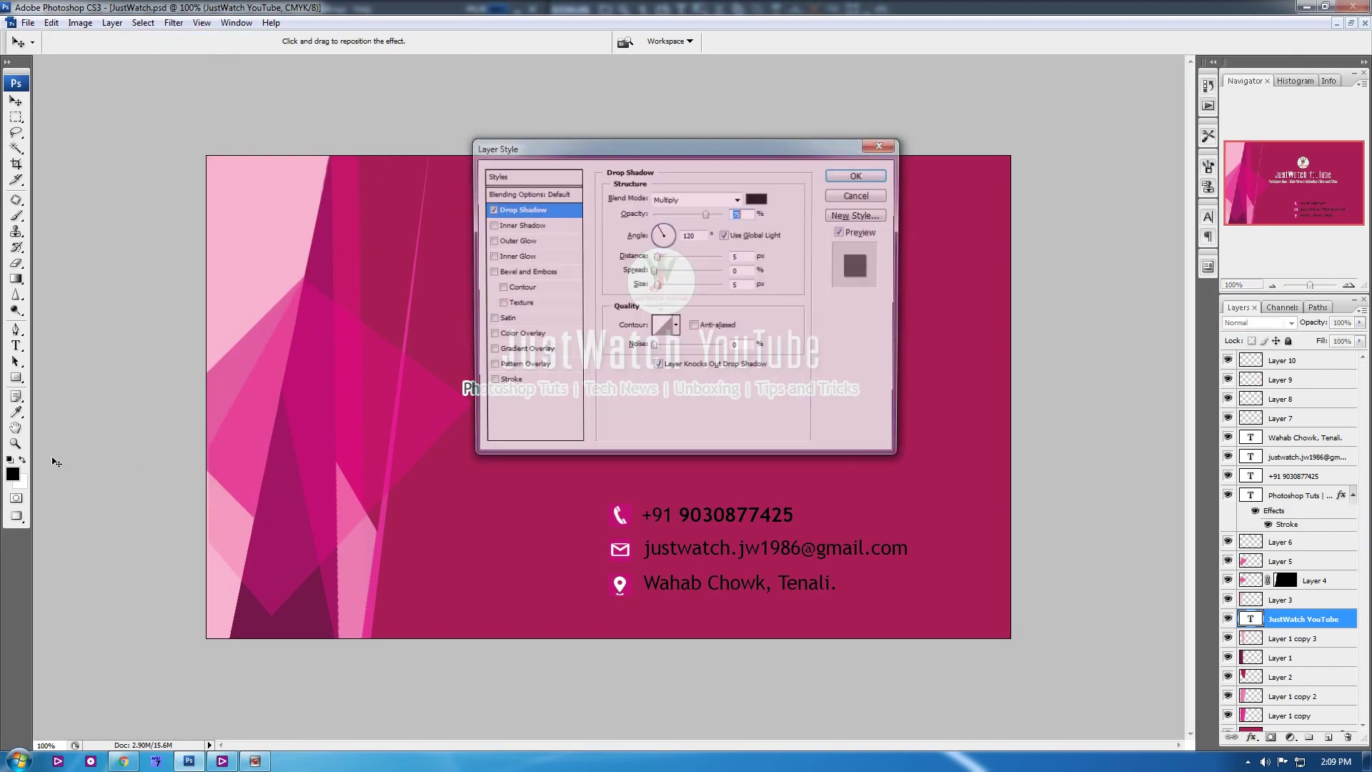
double_click(748, 257)
type("3")
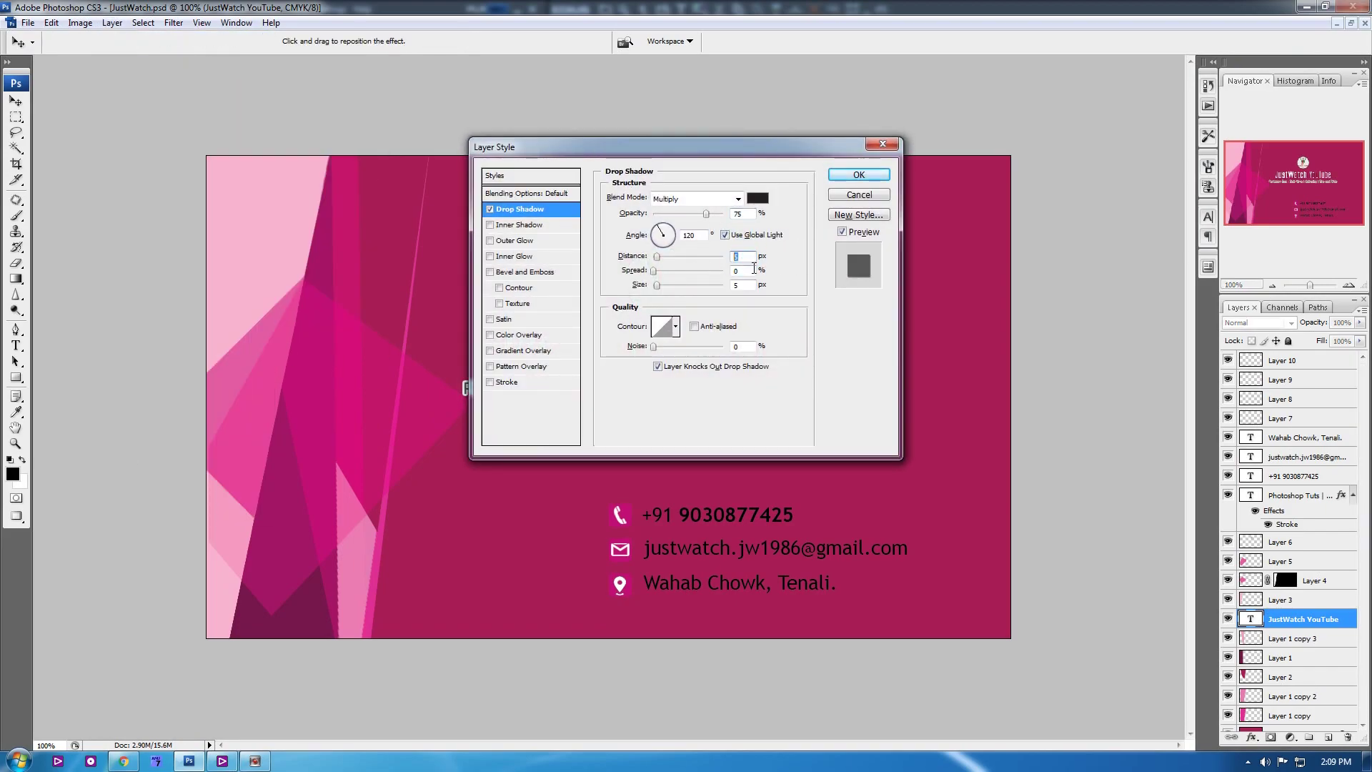
key("Tab")
key("Tab")
type("3")
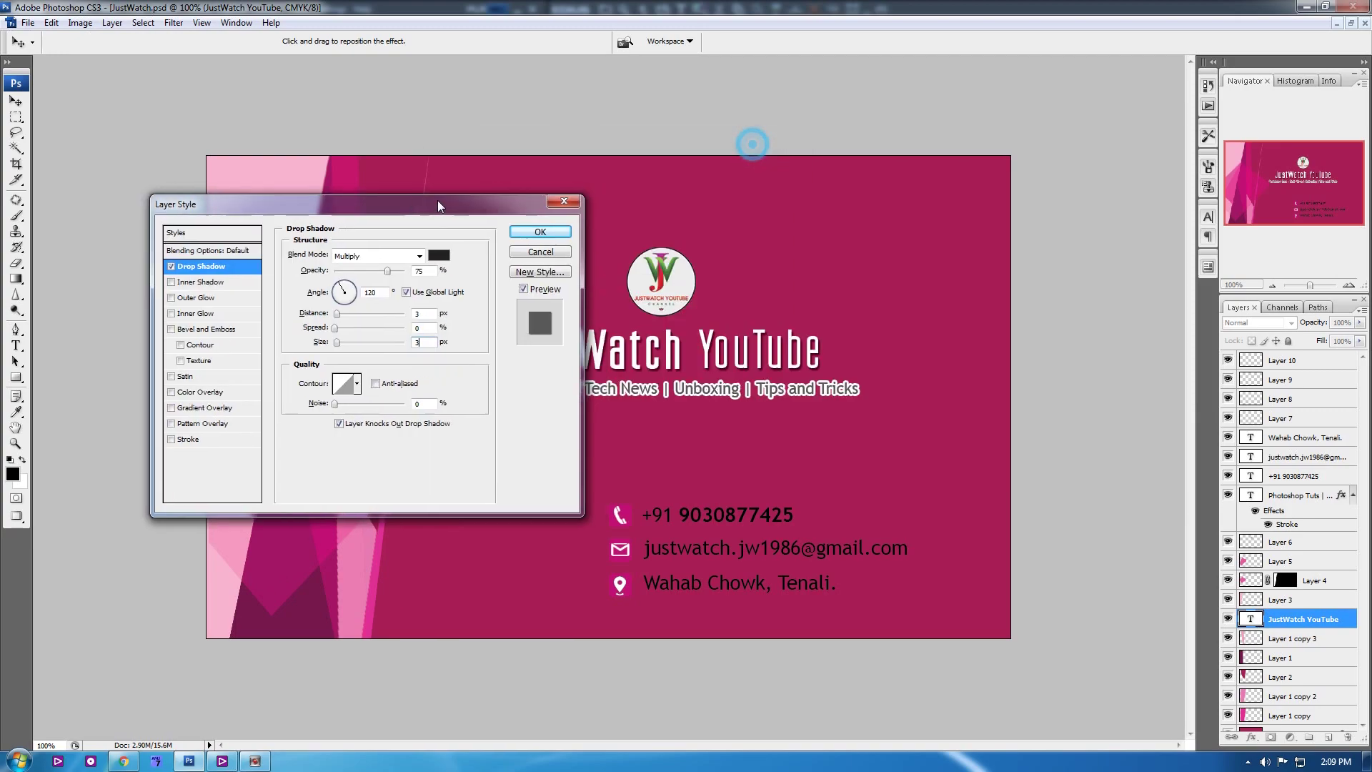
left_click_drag(757, 150, 358, 199)
left_click(359, 247)
left_click(705, 214)
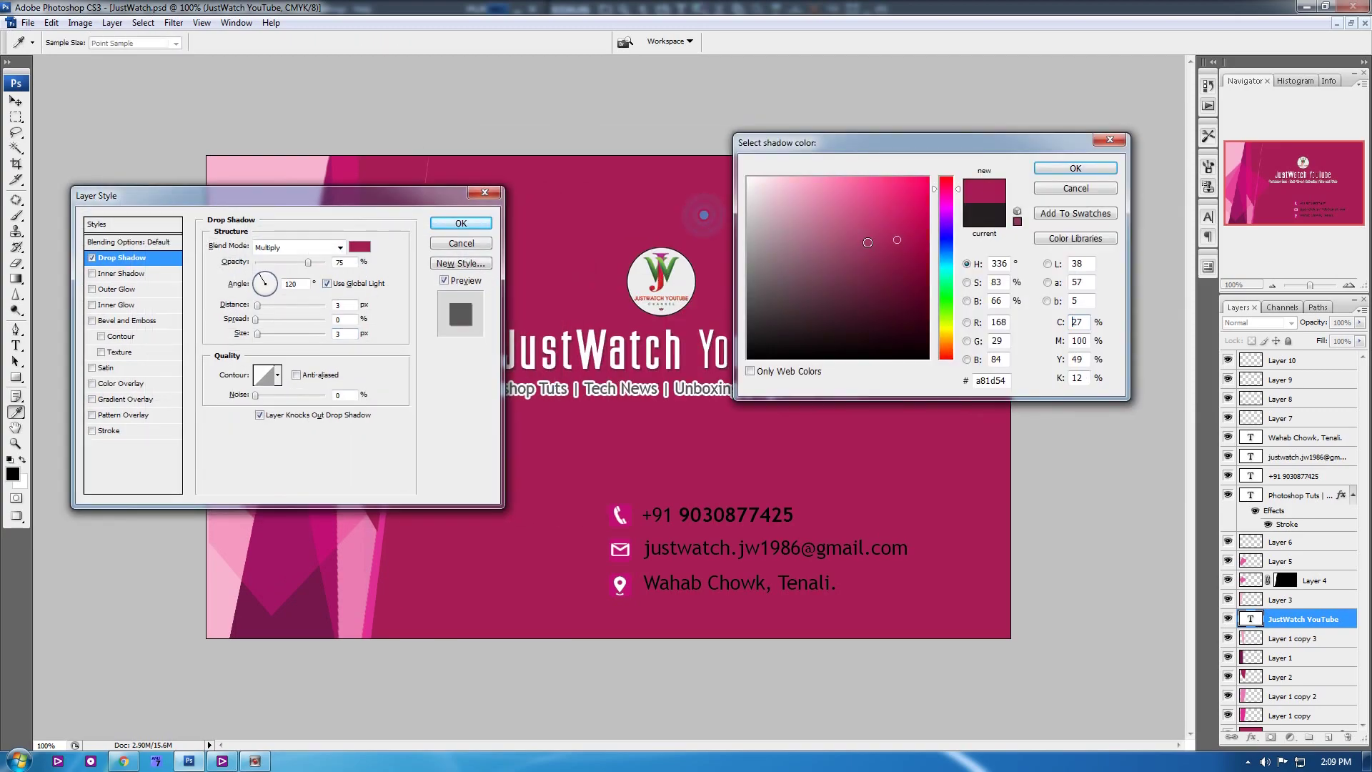
left_click(924, 289)
key("Return")
key("Return")
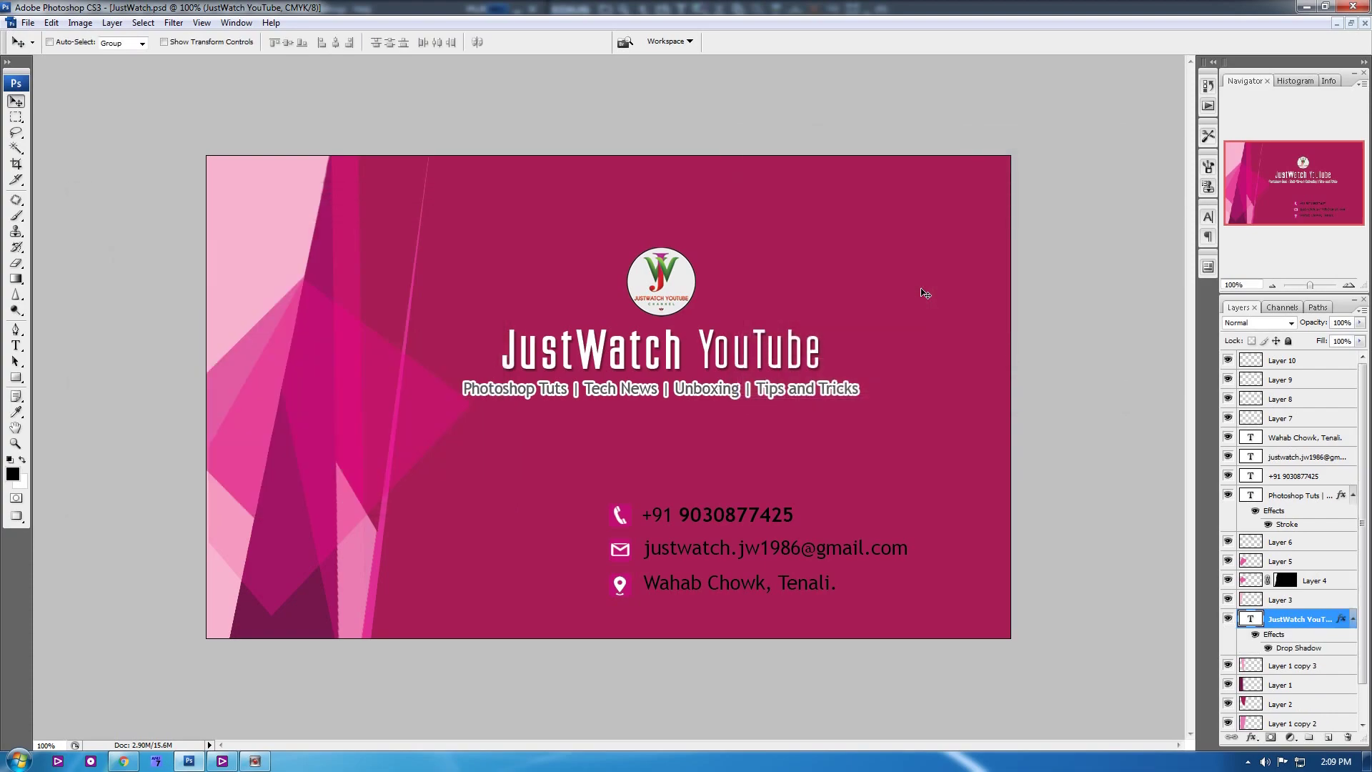
- Select the tagline text layer and clear its outline layer style
key("alt+l")
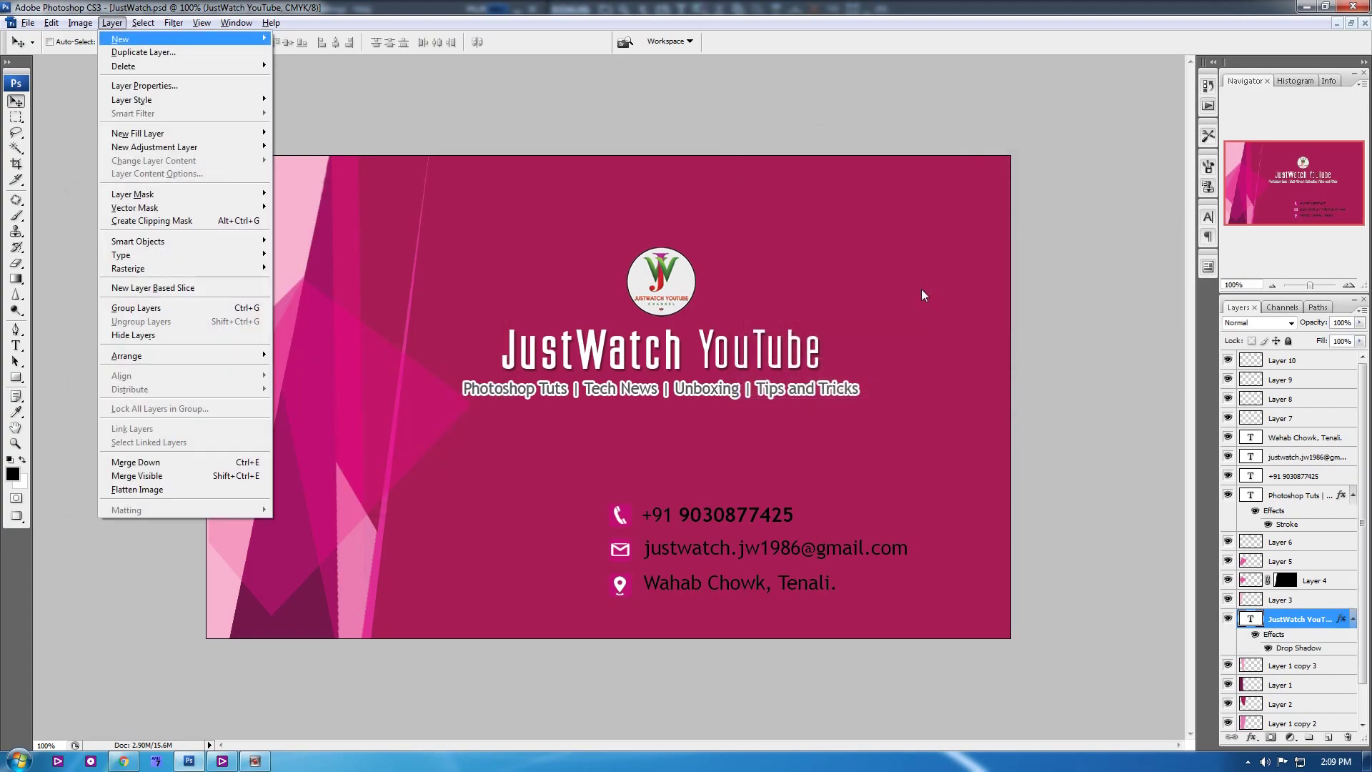
key("Escape")
key("t")
left_click(738, 390)
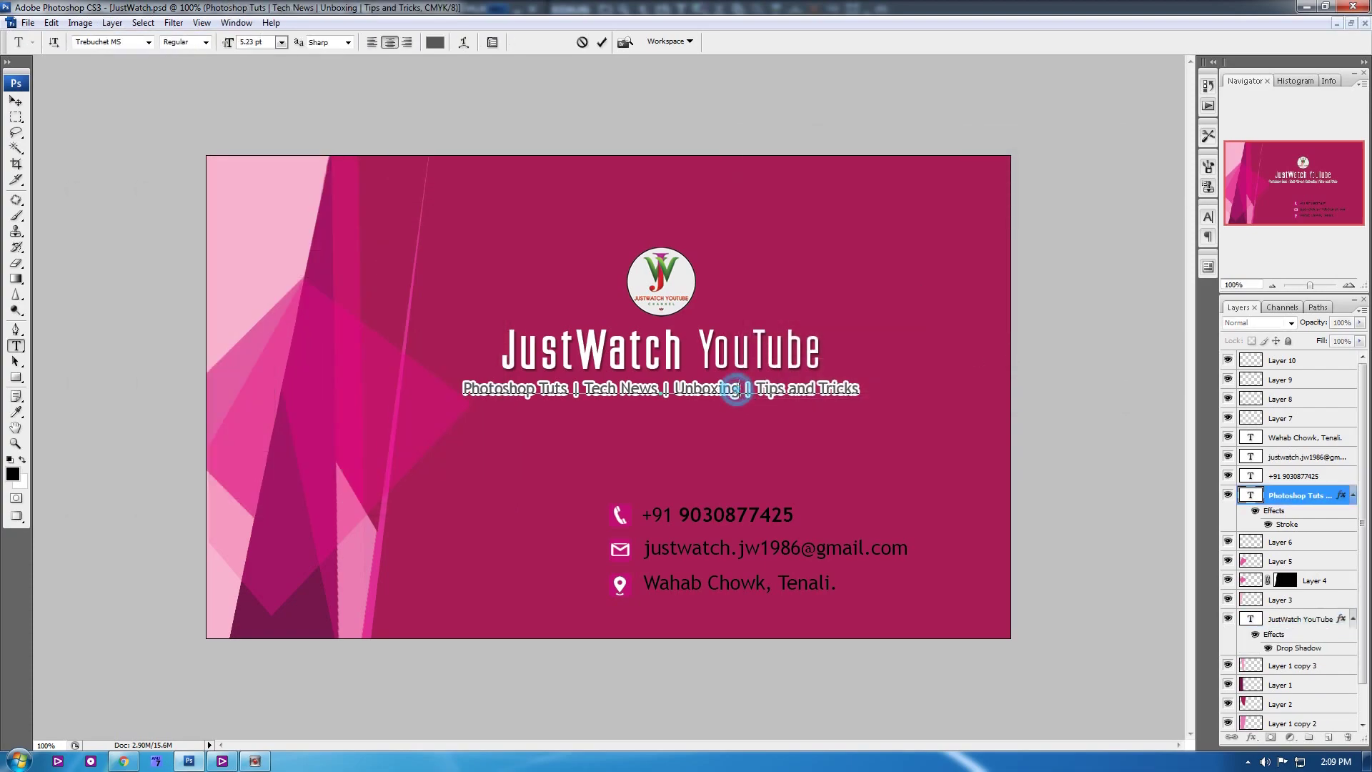
key("Escape")
key("v")
key("alt+l")
key("y")
key("a")
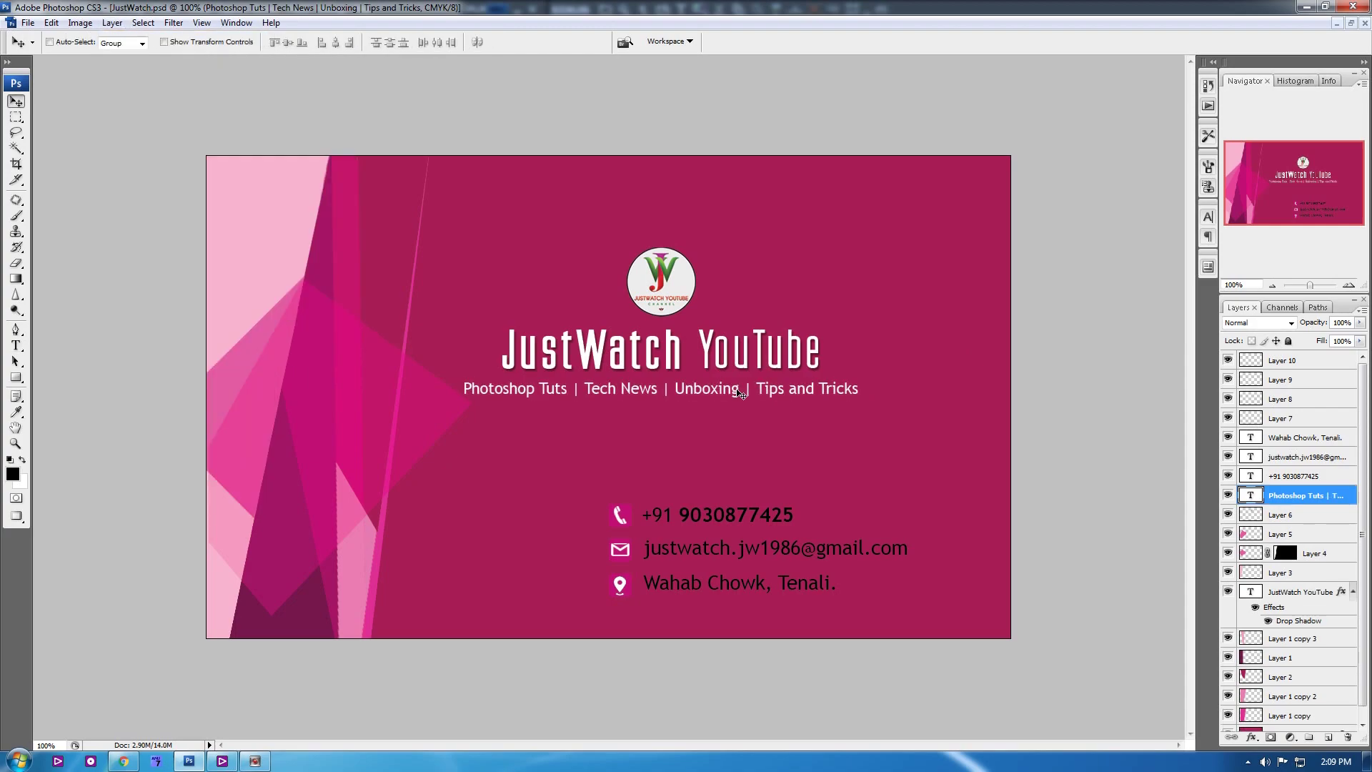
- Paste the drop shadow layer style onto the tagline
key("alt+l")
key("y")
key("p")
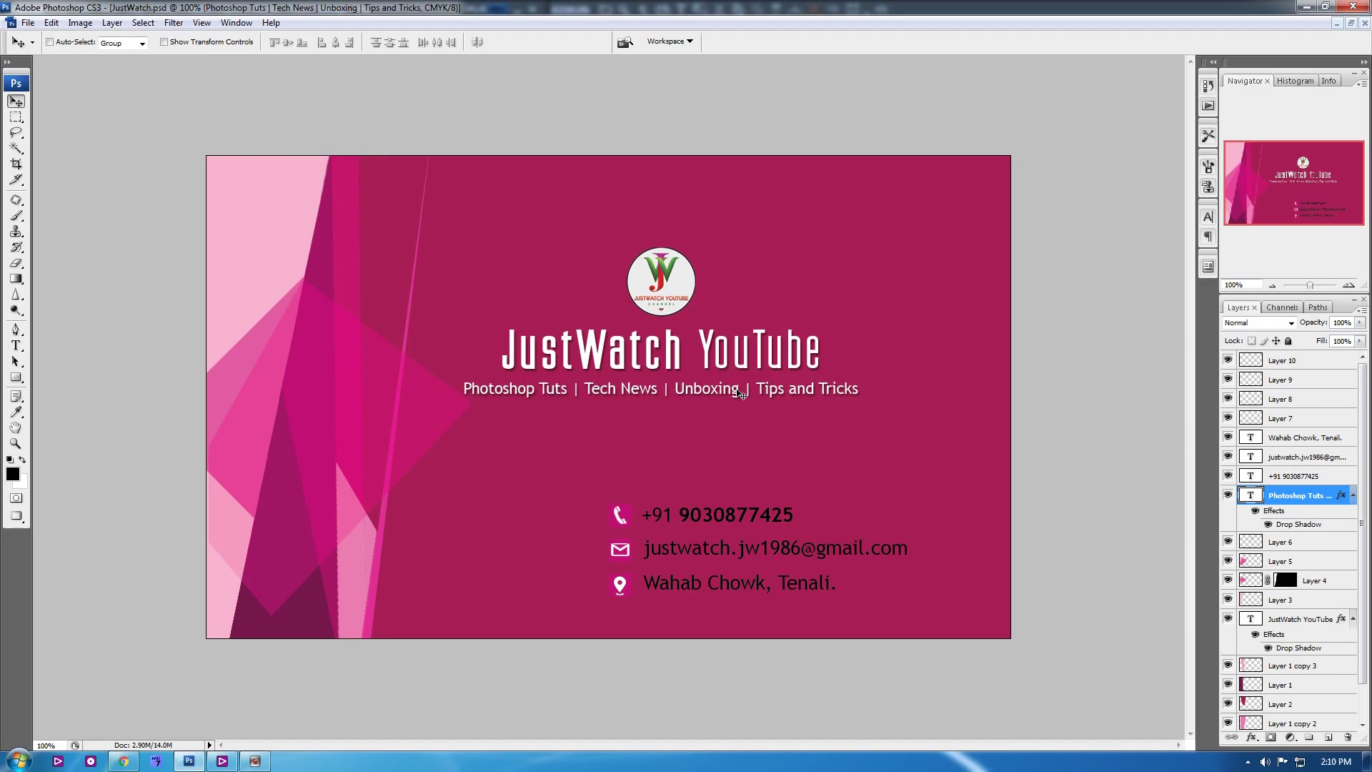
- Recolour the phone number light pink (#ffe0ef) and select the email text
key("t")
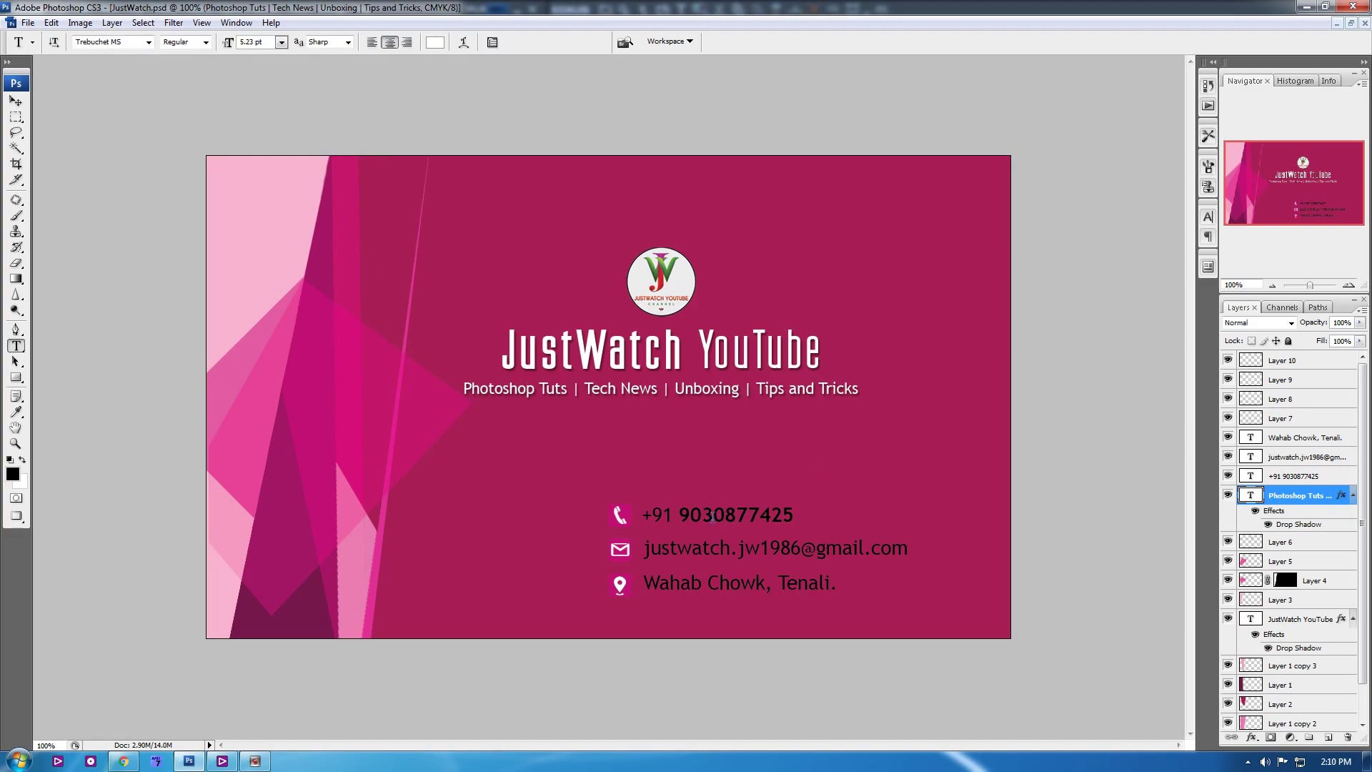
left_click(708, 516)
key("i")
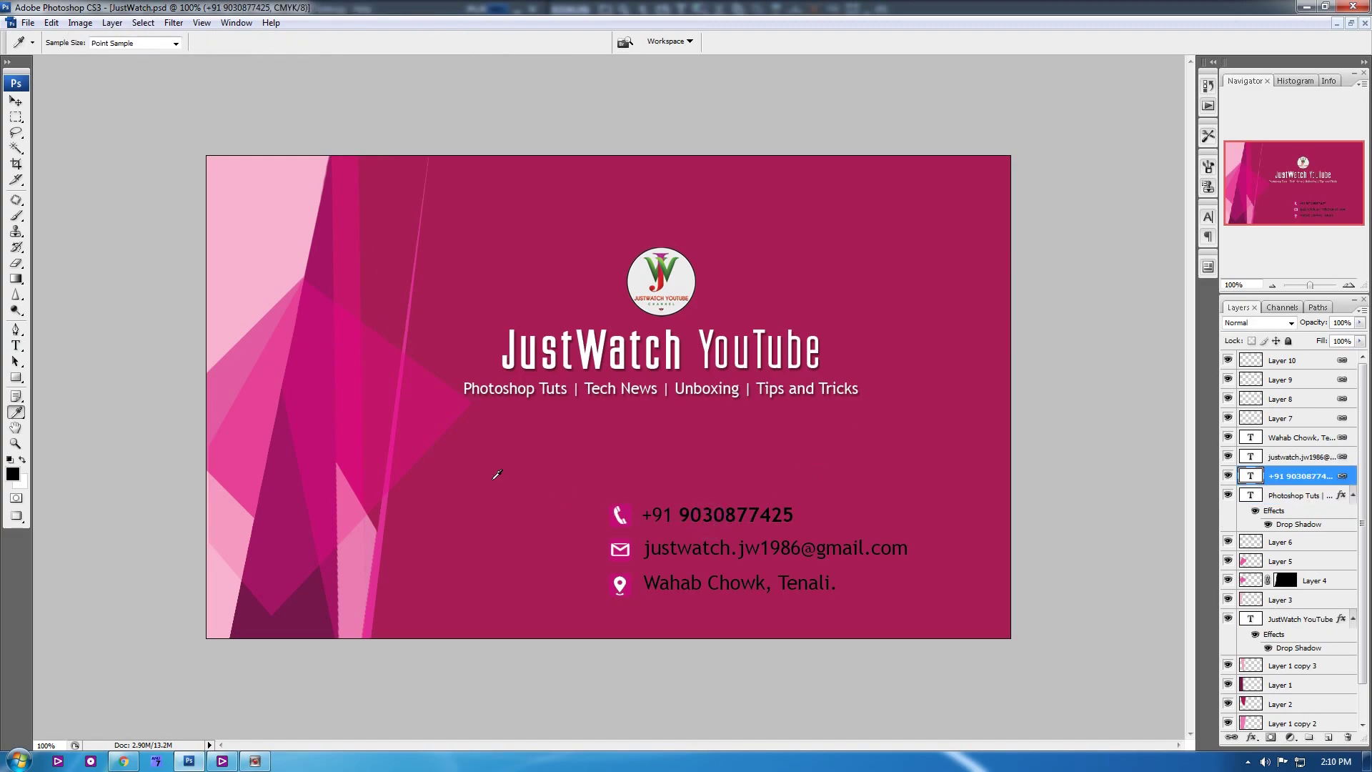
left_click(12, 476)
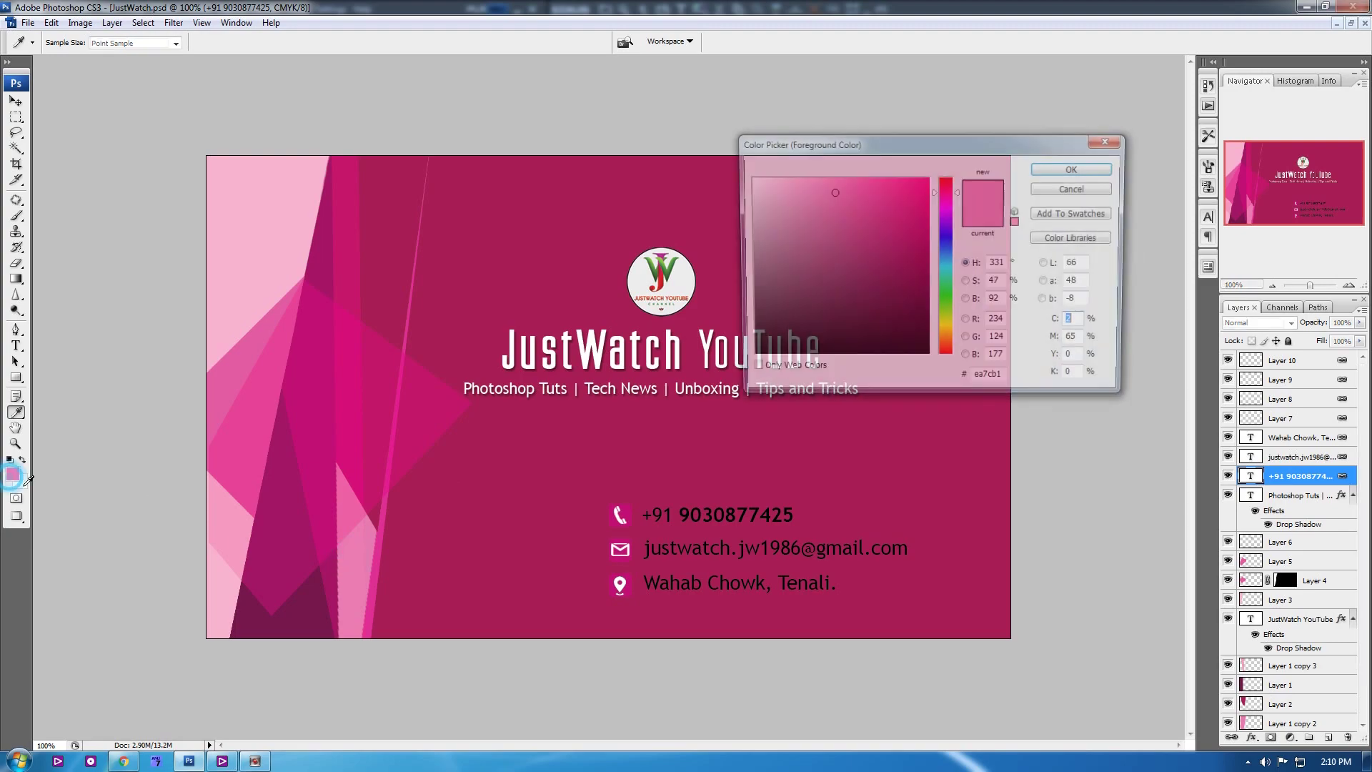
left_click_drag(832, 192, 768, 175)
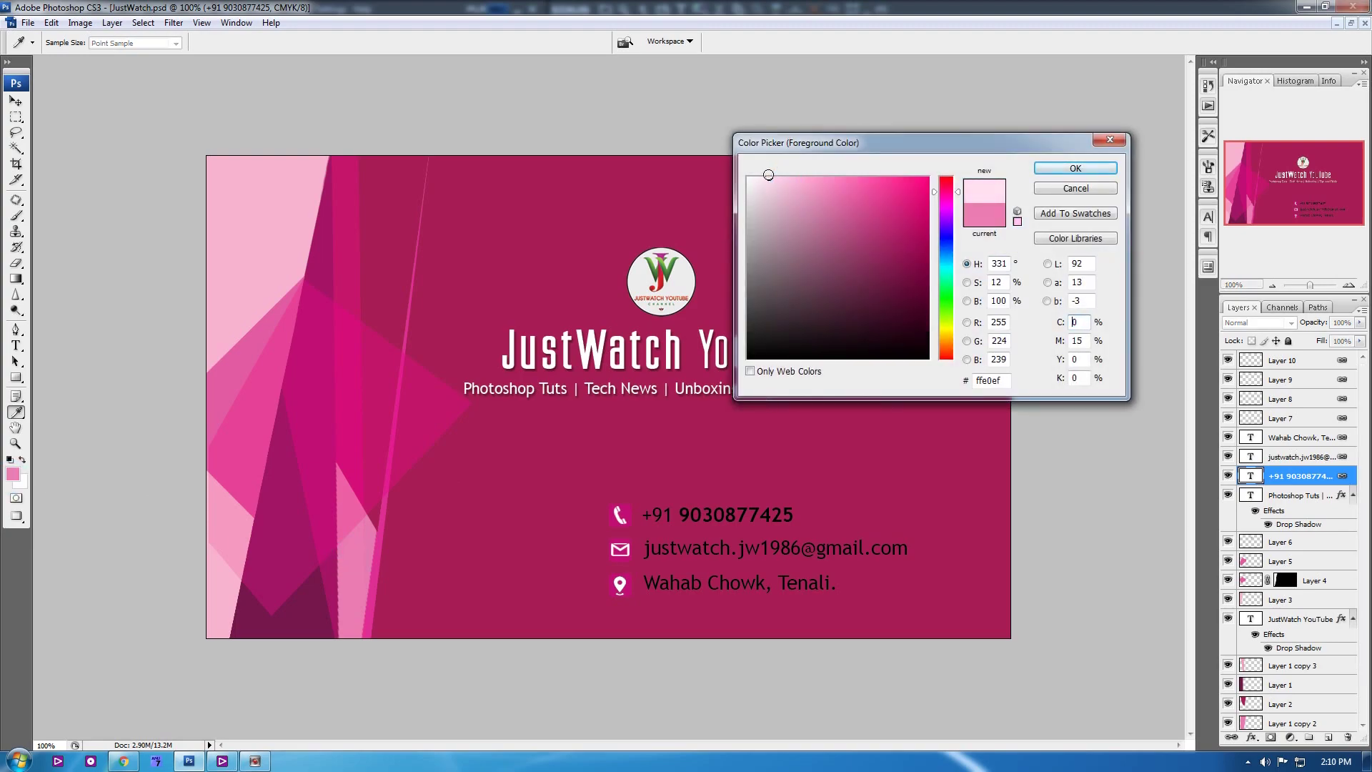
key("Return")
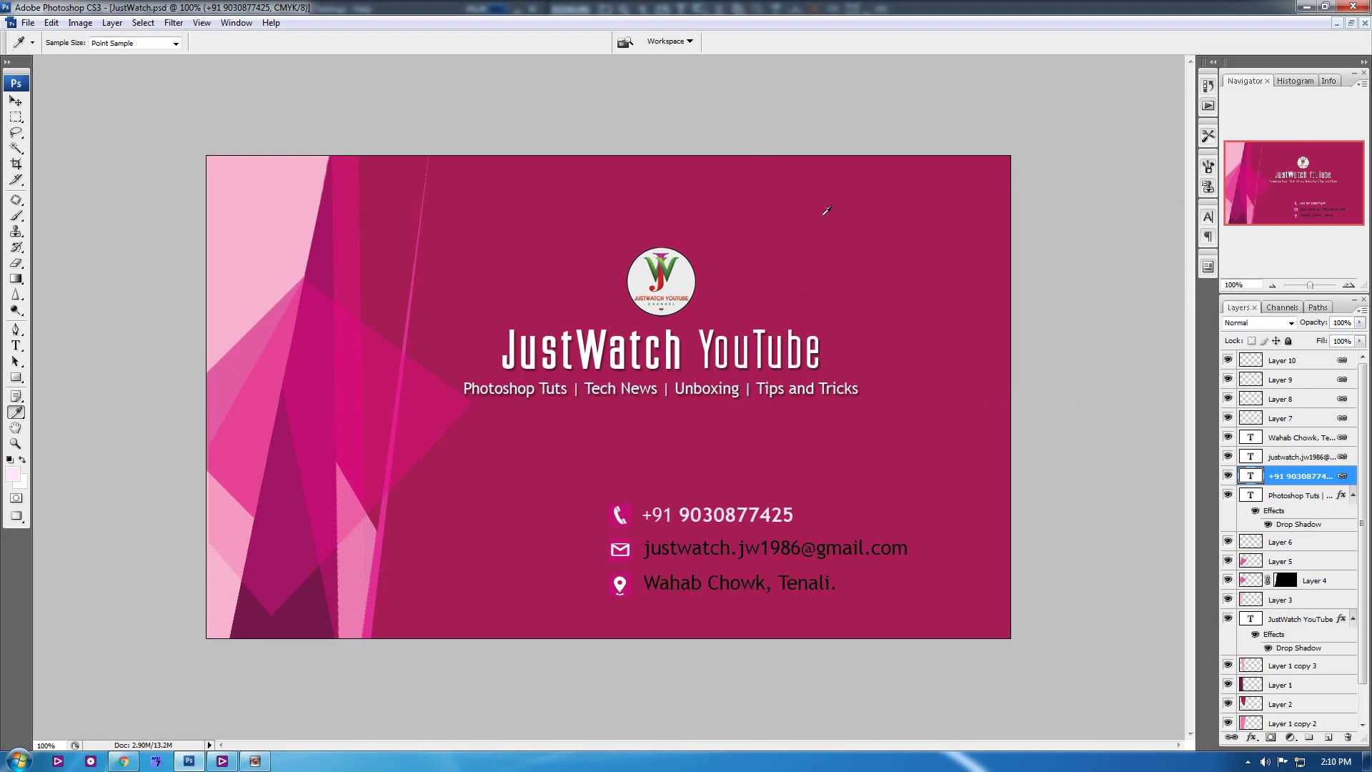
key("t")
left_click(779, 548)
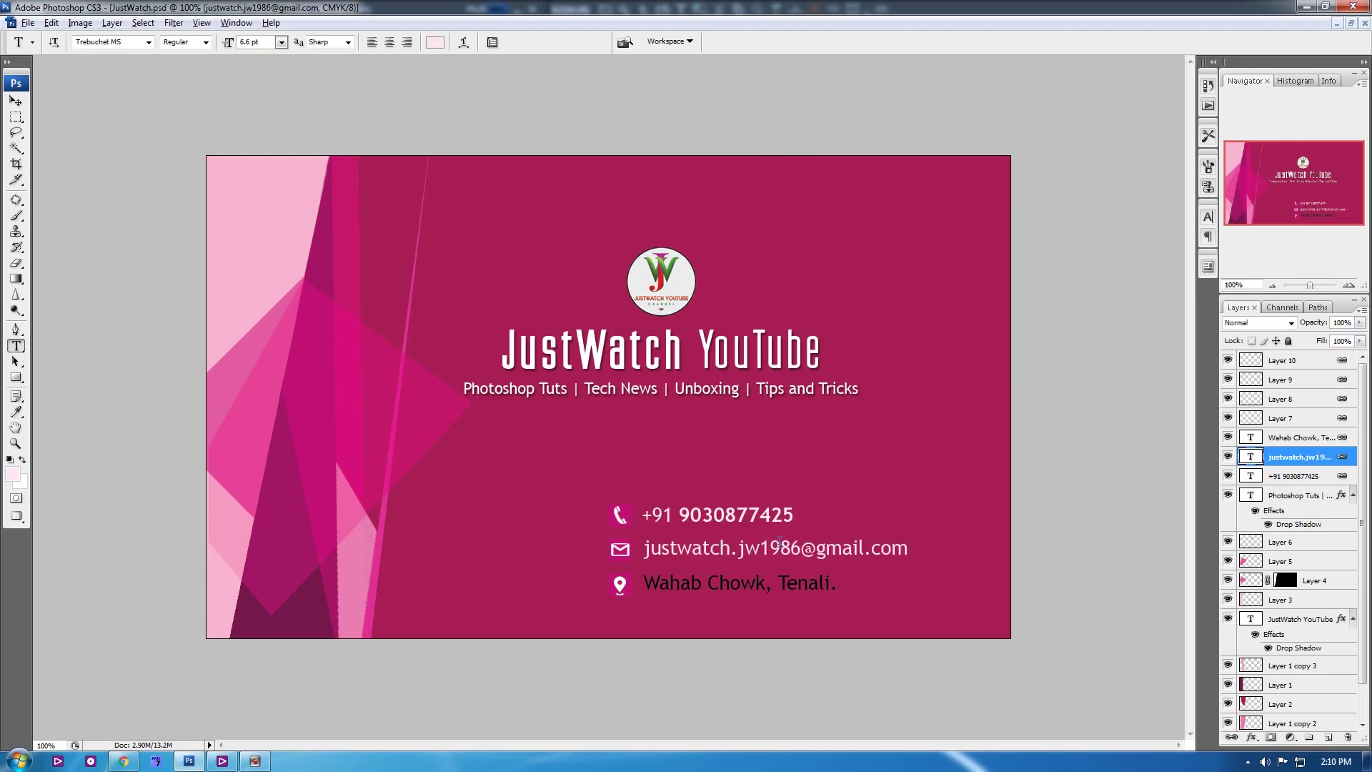
- Set the address line's town name to all capitals and Bold
left_click(789, 572)
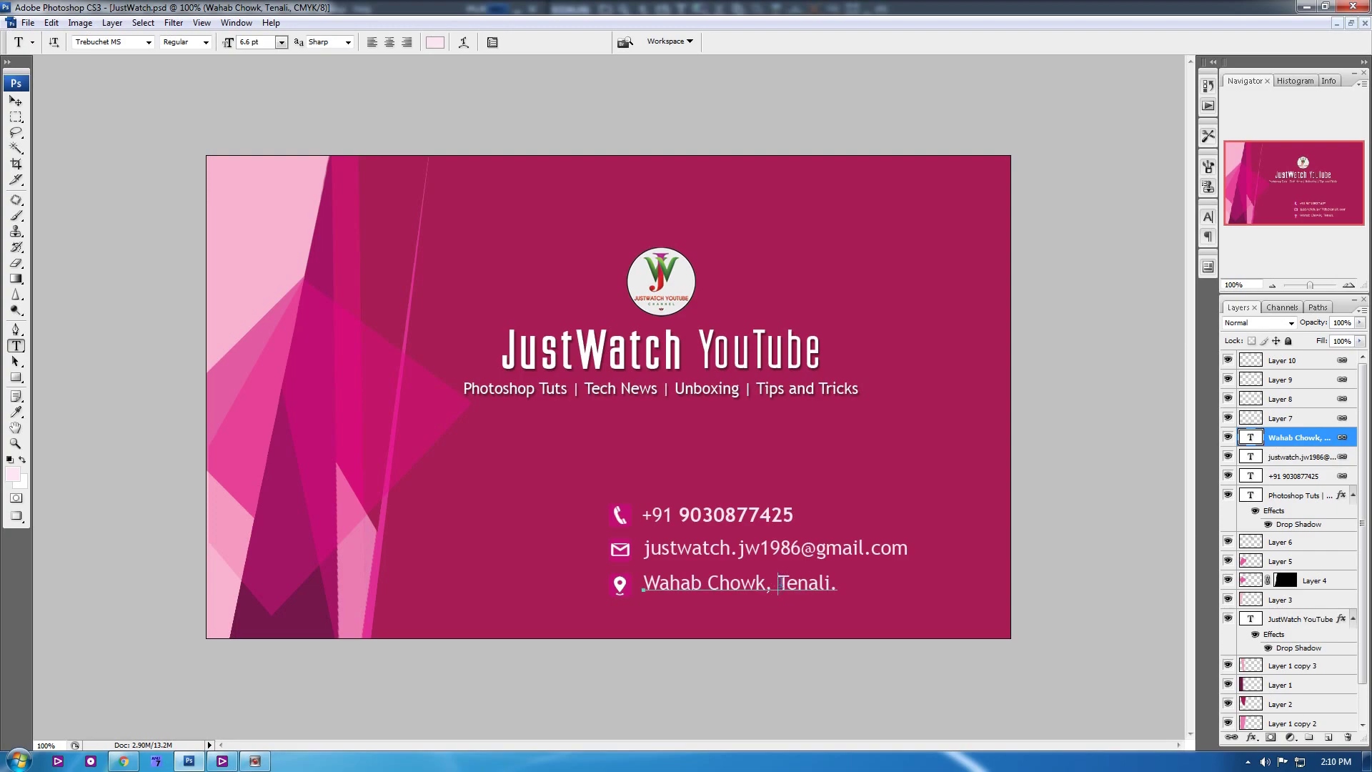
left_click_drag(777, 586, 827, 582)
key("ctrl+shift+k")
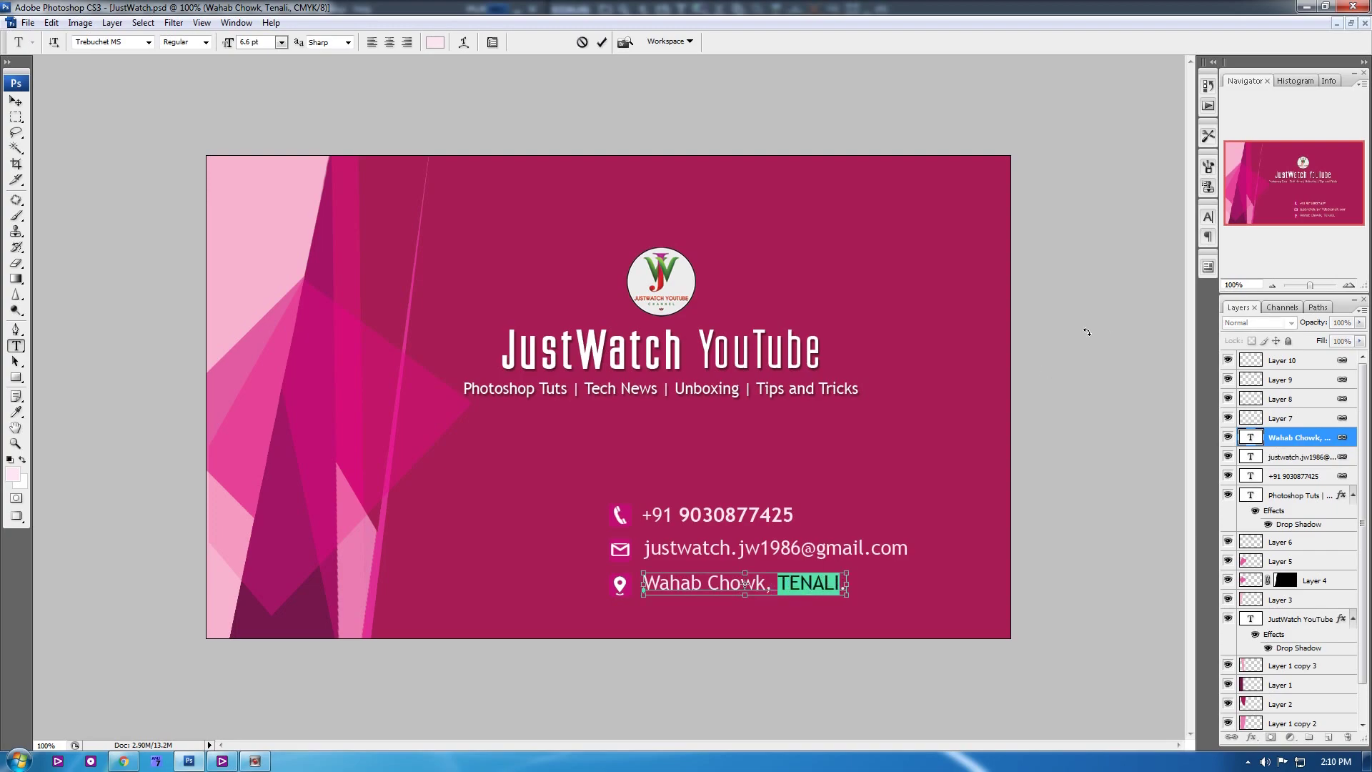
left_click(1208, 217)
left_click(1184, 240)
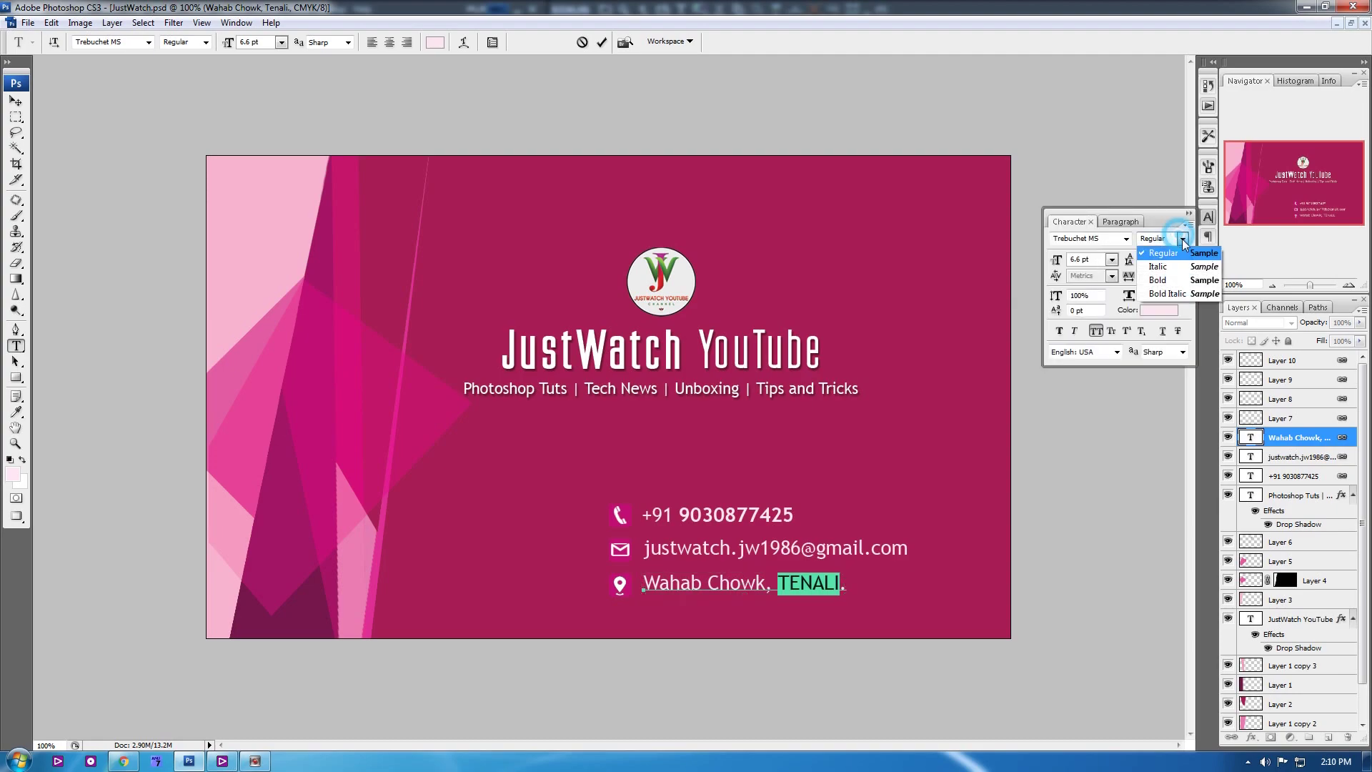
left_click(1158, 280)
key("ctrl+Return")
- Fill a square selection over the logo with white on a new layer
key("v")
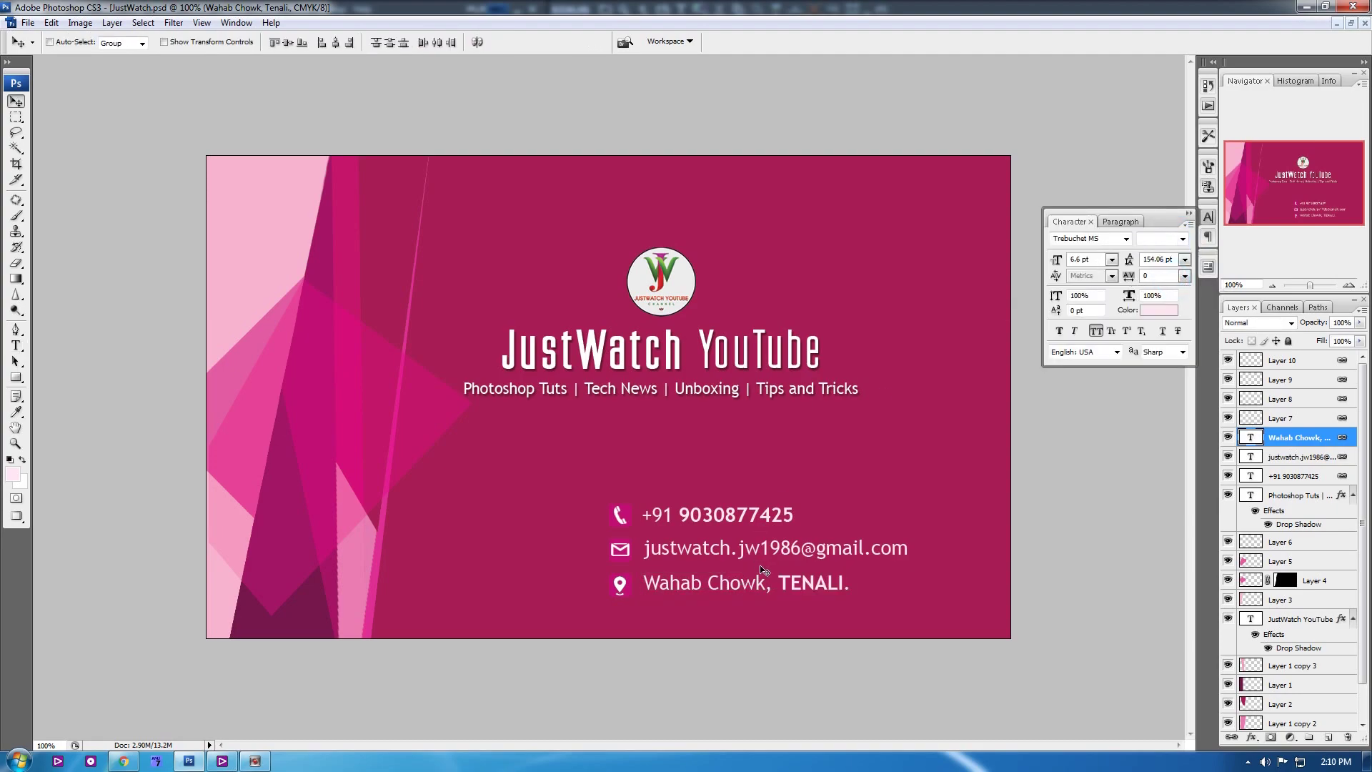
key("m")
left_click_drag(509, 212, 647, 350)
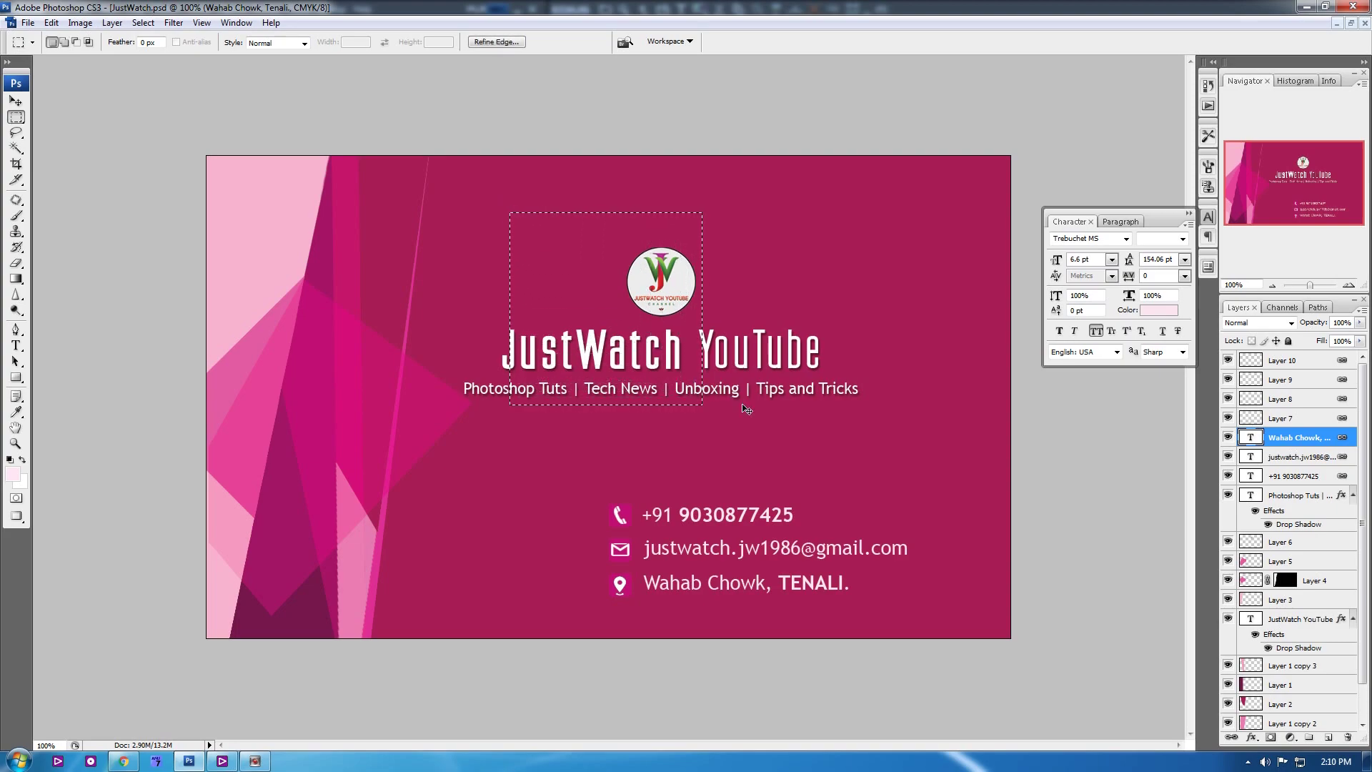
key("ctrl+shift+n")
key("Return")
key("ctrl+BackSpace")
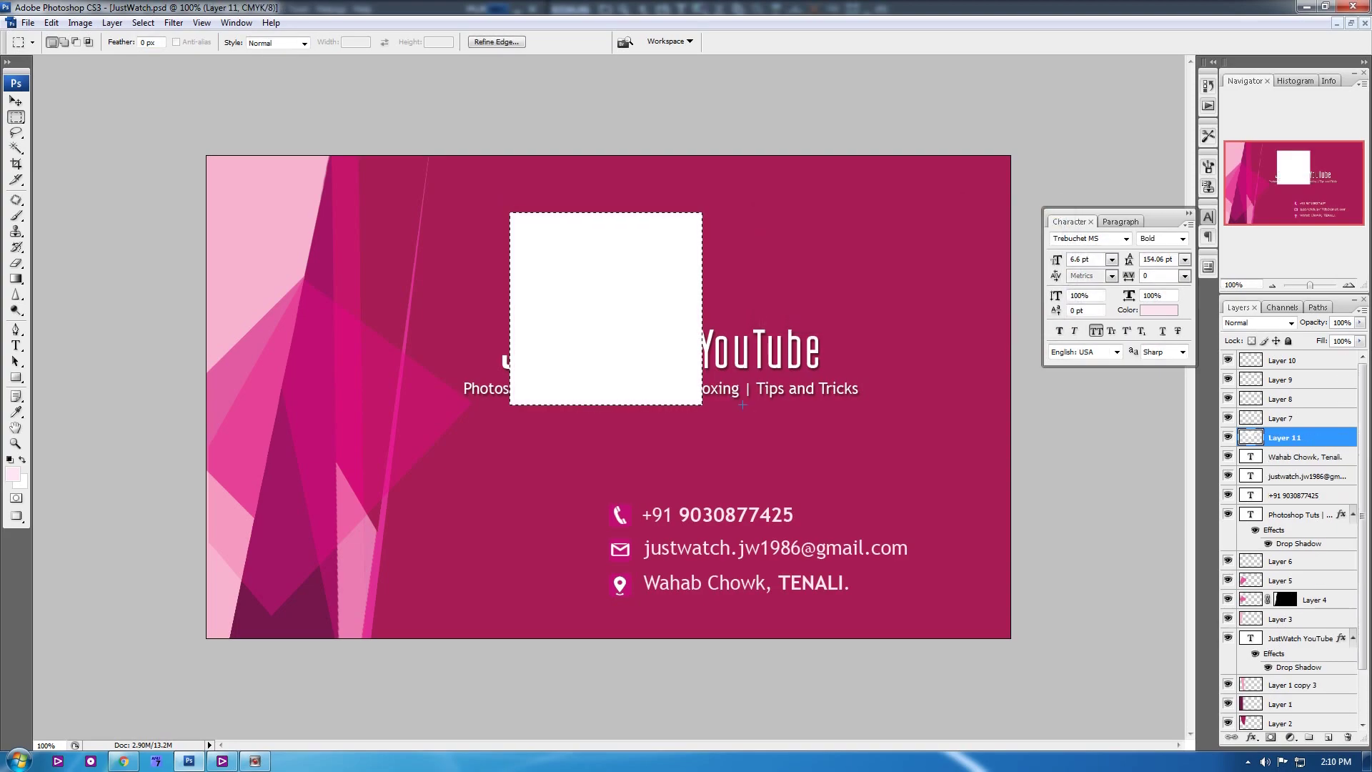
key("v")
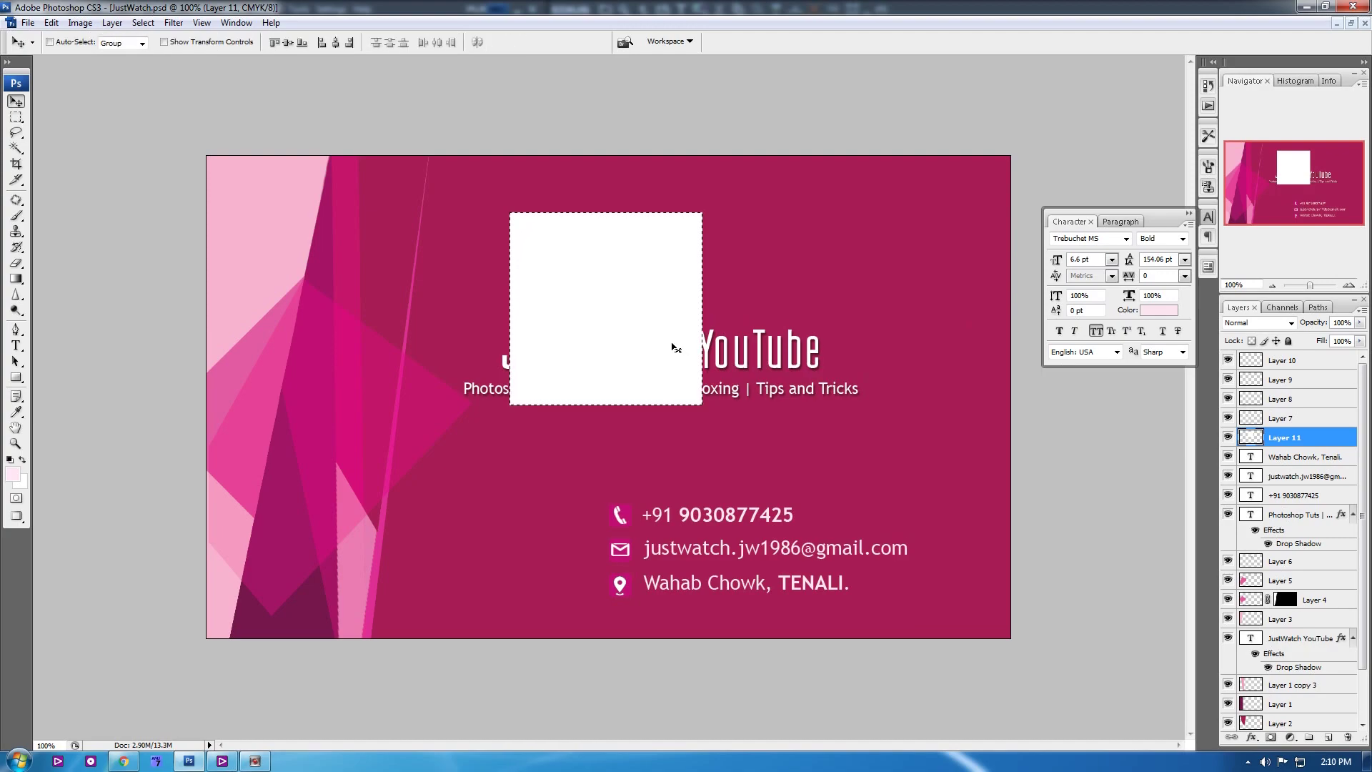
- Rotate the square into the top-right corner, set it to Soft Light, and tint it light pink
key("ctrl+t")
left_click_drag(658, 438, 698, 453)
mouse_move(629, 308)
left_mouse_down()
mouse_move(907, 208)
mouse_move(1033, 143)
mouse_move(943, 348)
mouse_move(967, 297)
left_mouse_up()
mouse_move(973, 223)
left_mouse_down()
mouse_move(1009, 244)
mouse_move(968, 374)
left_mouse_up()
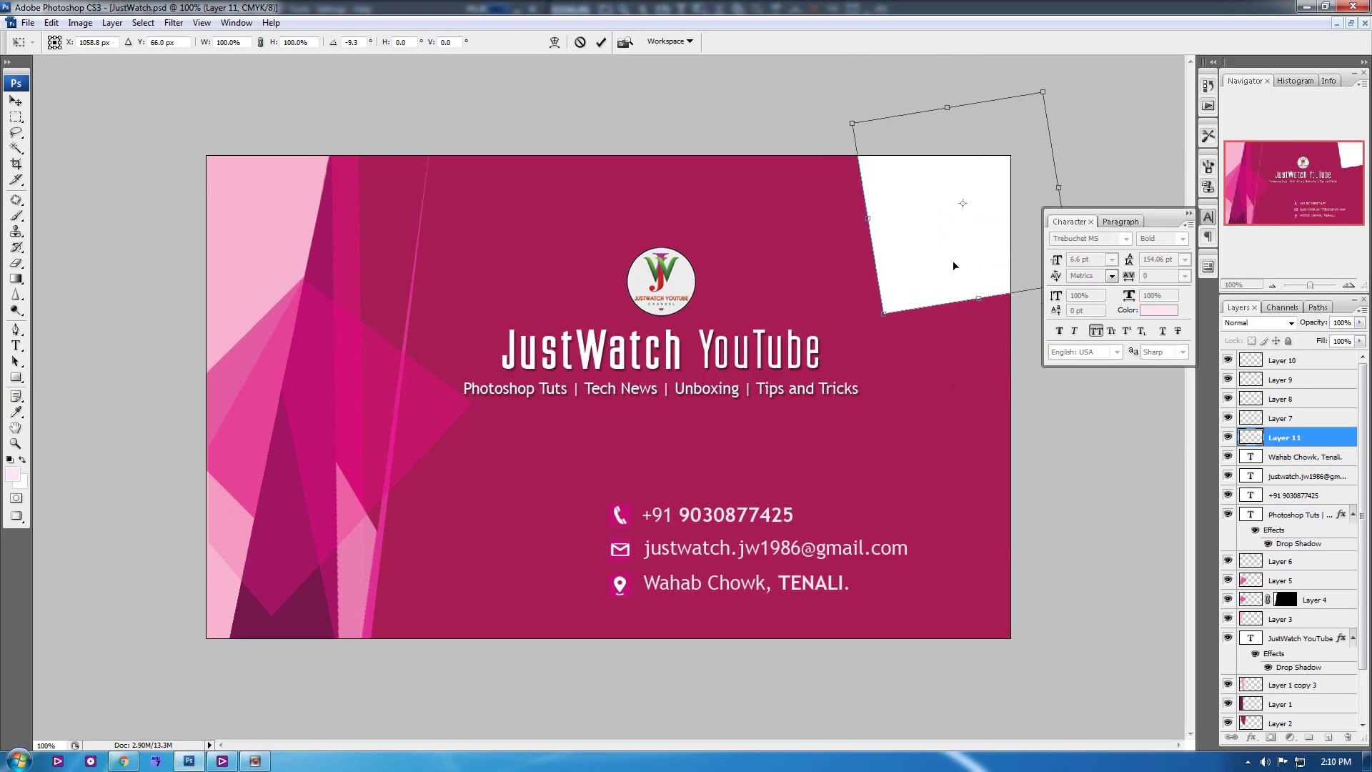
key("Return")
key("shift+alt+f")
key("i")
left_click(210, 568)
- Duplicate the pink square and remove the original white square layer
key("shift+alt+BackSpace")
key("v")
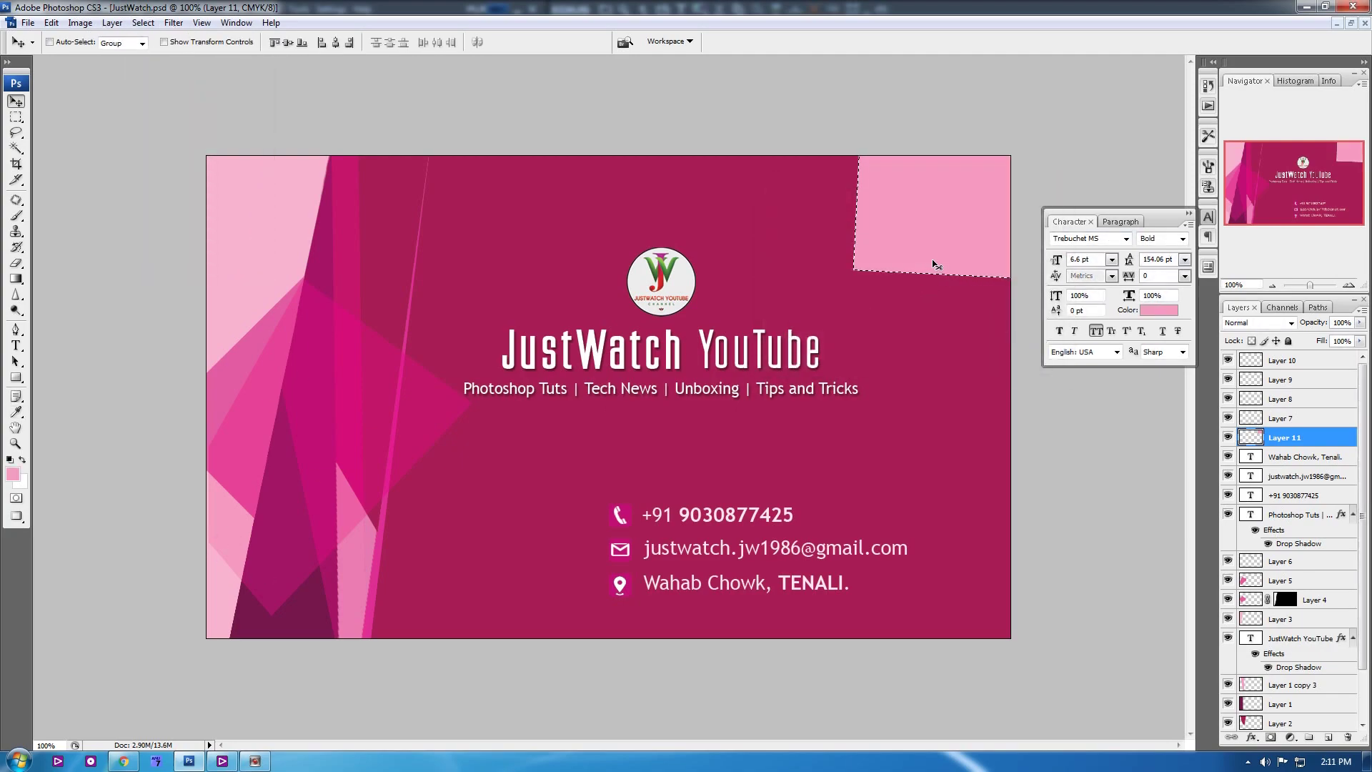
key("ctrl+j")
left_click(1257, 322)
right_click(893, 206)
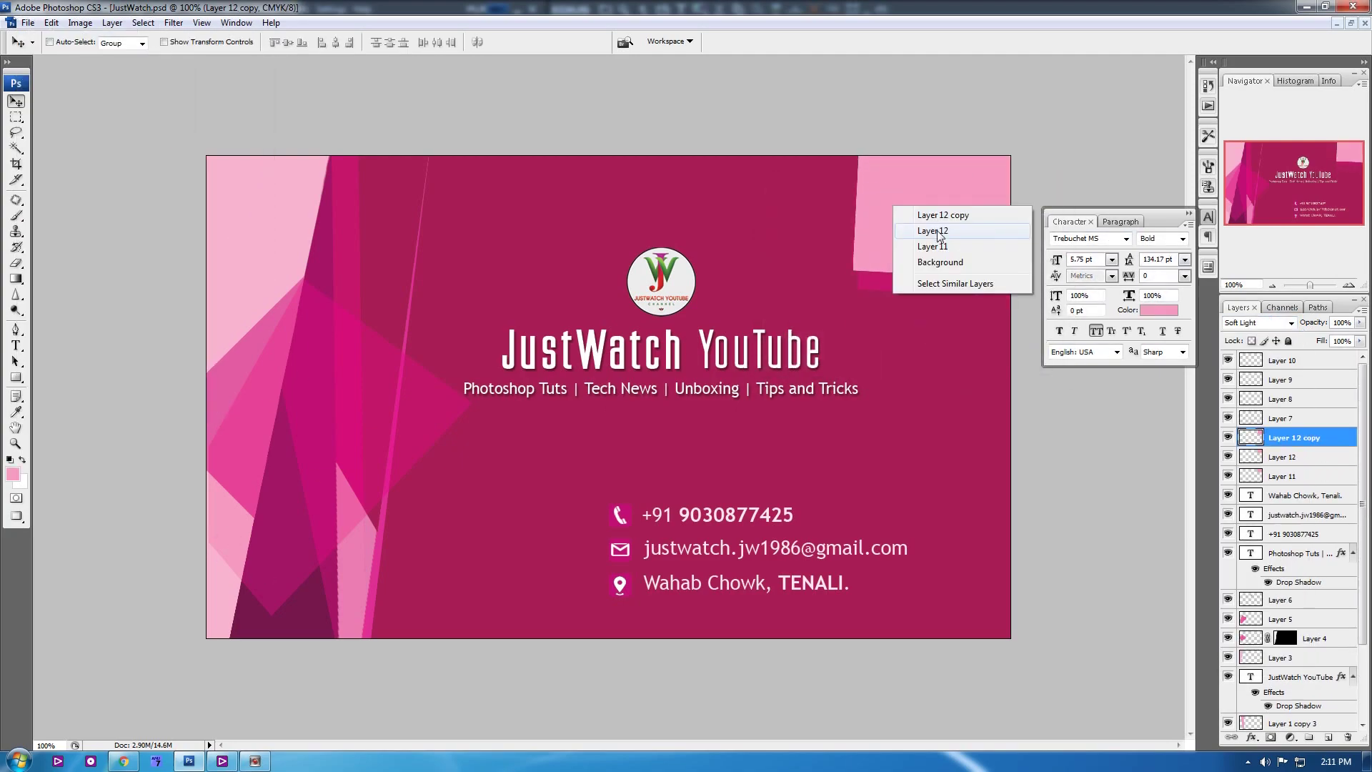
left_click(929, 229)
key("ctrl+e")
- Build a fan of rotated pink square copies with repeated duplicate-transforms
key("alt+bracketright")
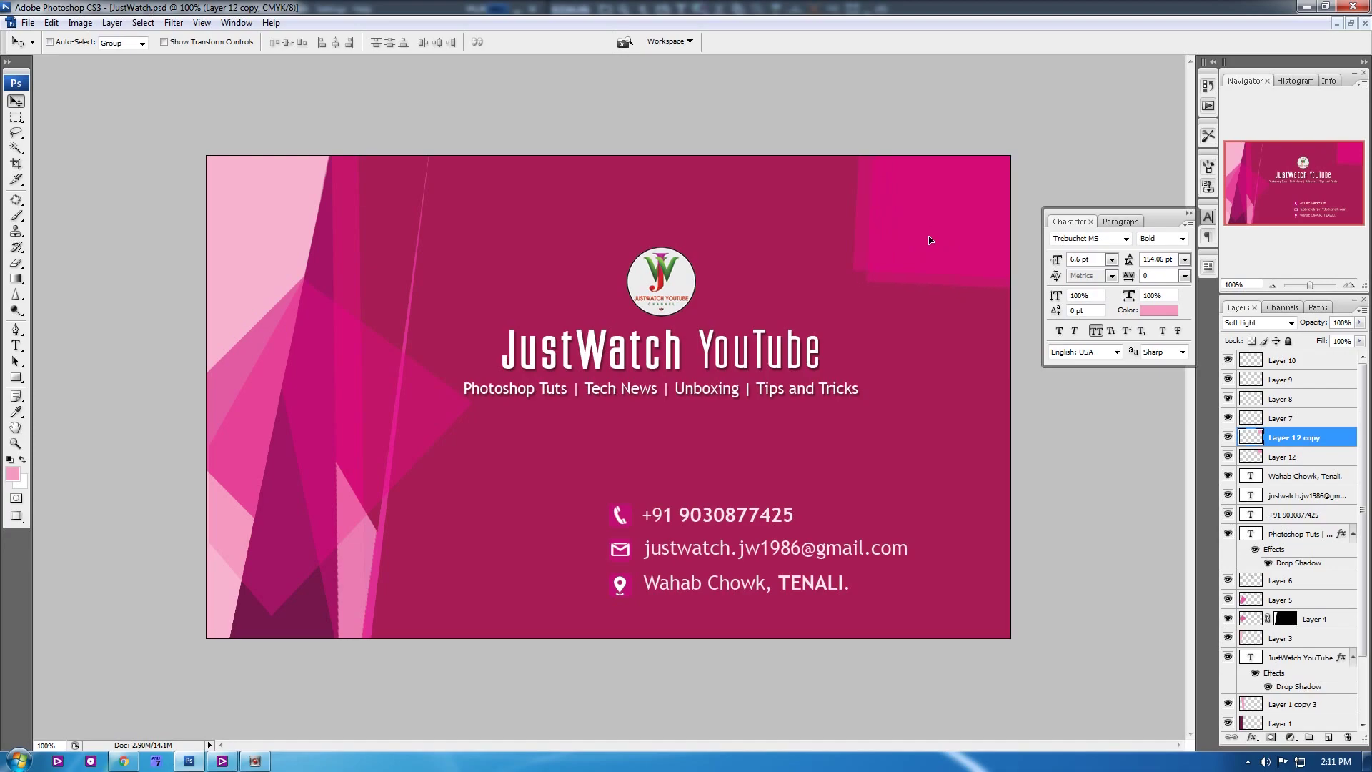
key("ctrl+t")
key("Return")
key("ctrl+j")
key("ctrl+shift+alt+t")
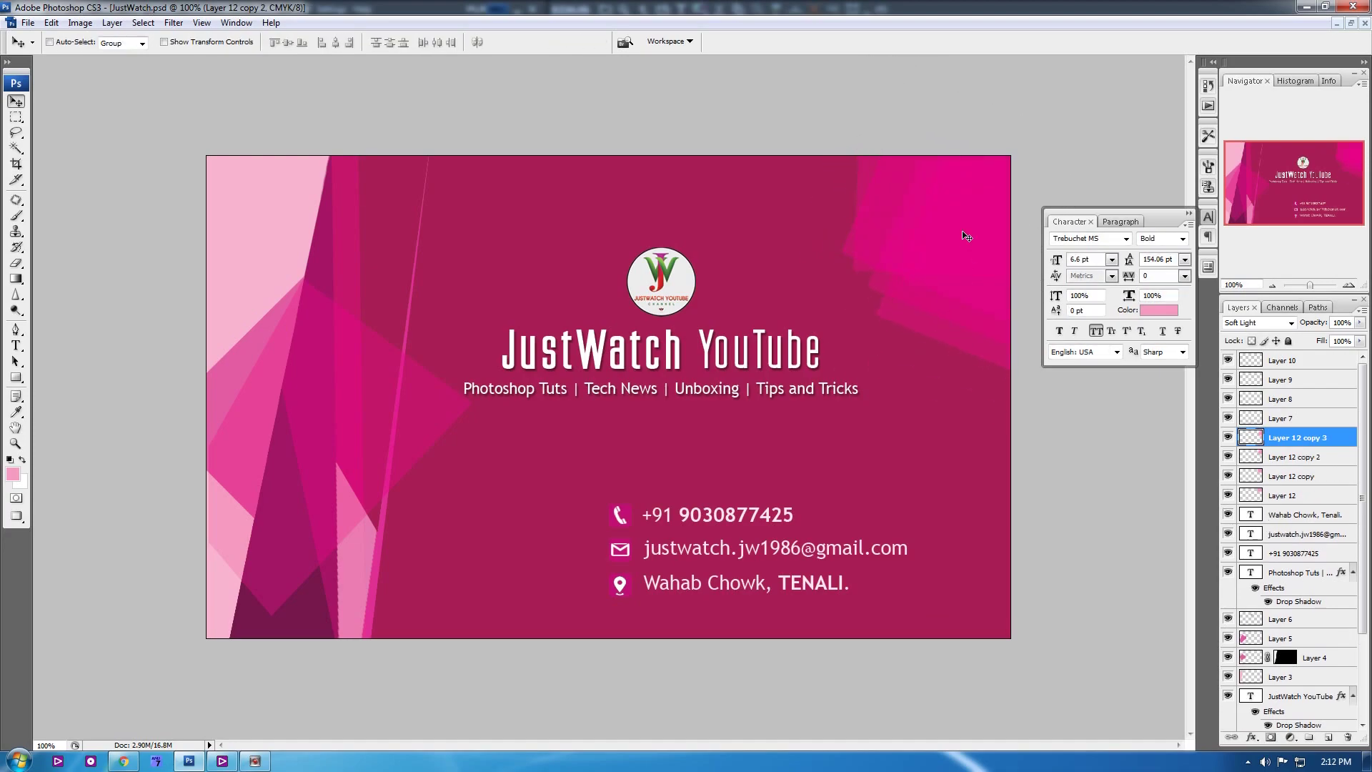
key("alt+shift+bracketleft")
key("alt+shift+bracketleft")
key("alt+shift+bracketleft")
key("ctrl+j")
key("ctrl+t")
key("Return")
- Move the newest square copies down to the bottom-right corner
key("ctrl+j")
key("ctrl+t")
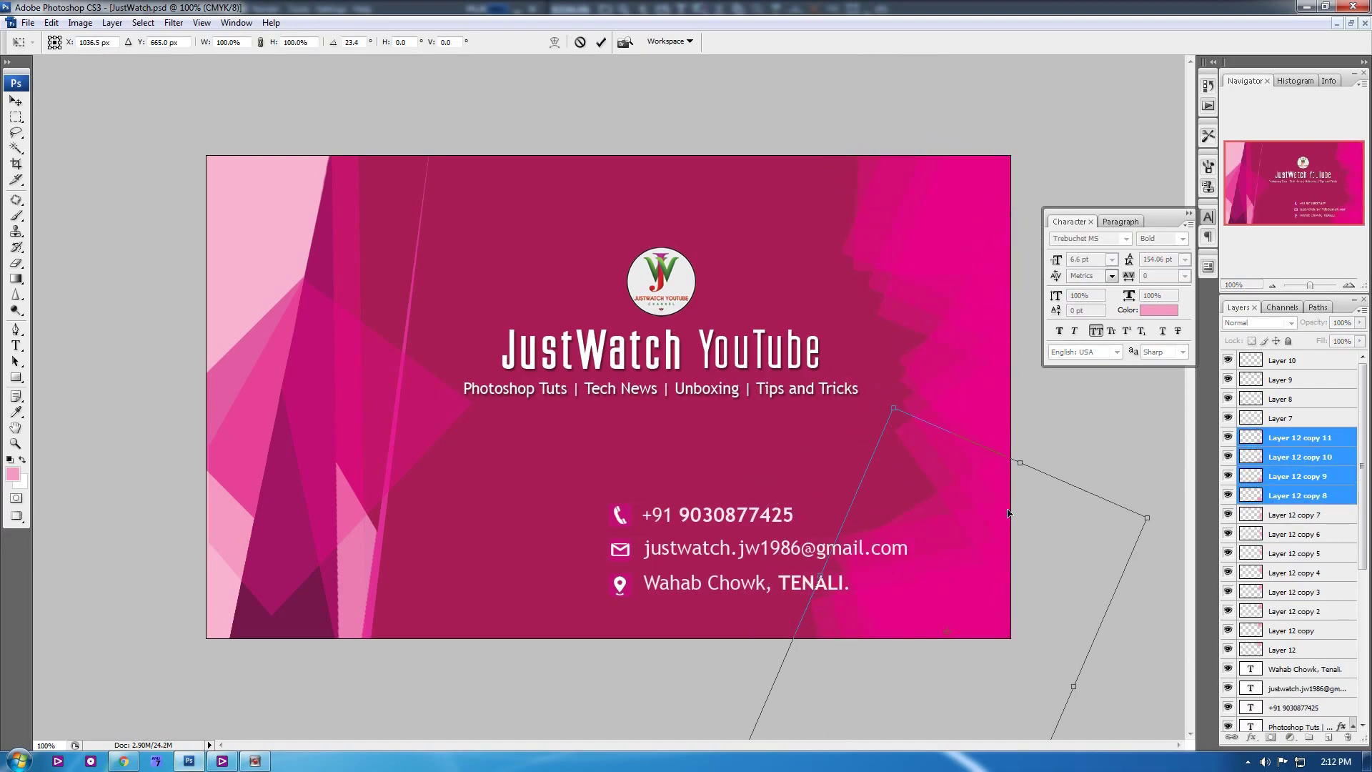
left_click_drag(987, 353, 857, 550)
key("Return")
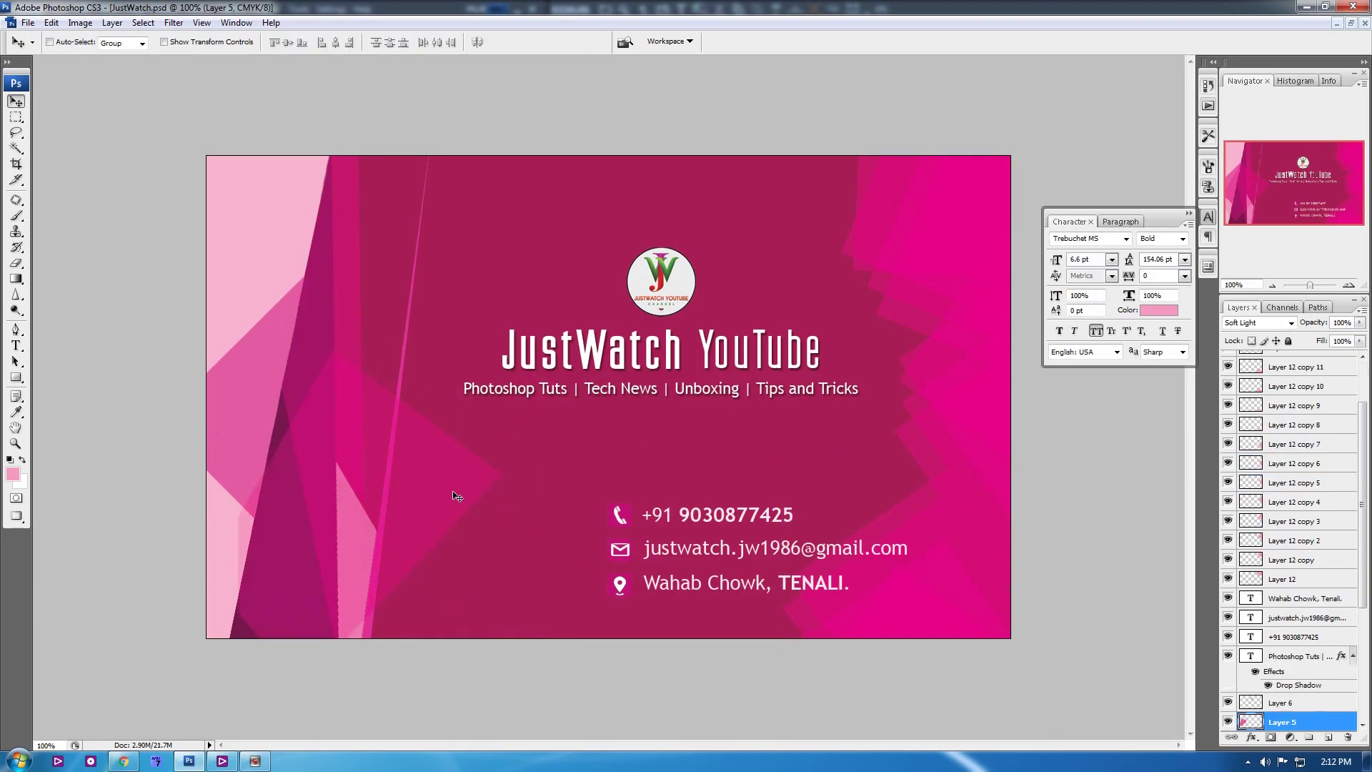
- Add rotated duplicates of the left-side pink shapes
left_click_drag(453, 496, 482, 527)
key("Return")
key("ctrl+shift+alt+t")
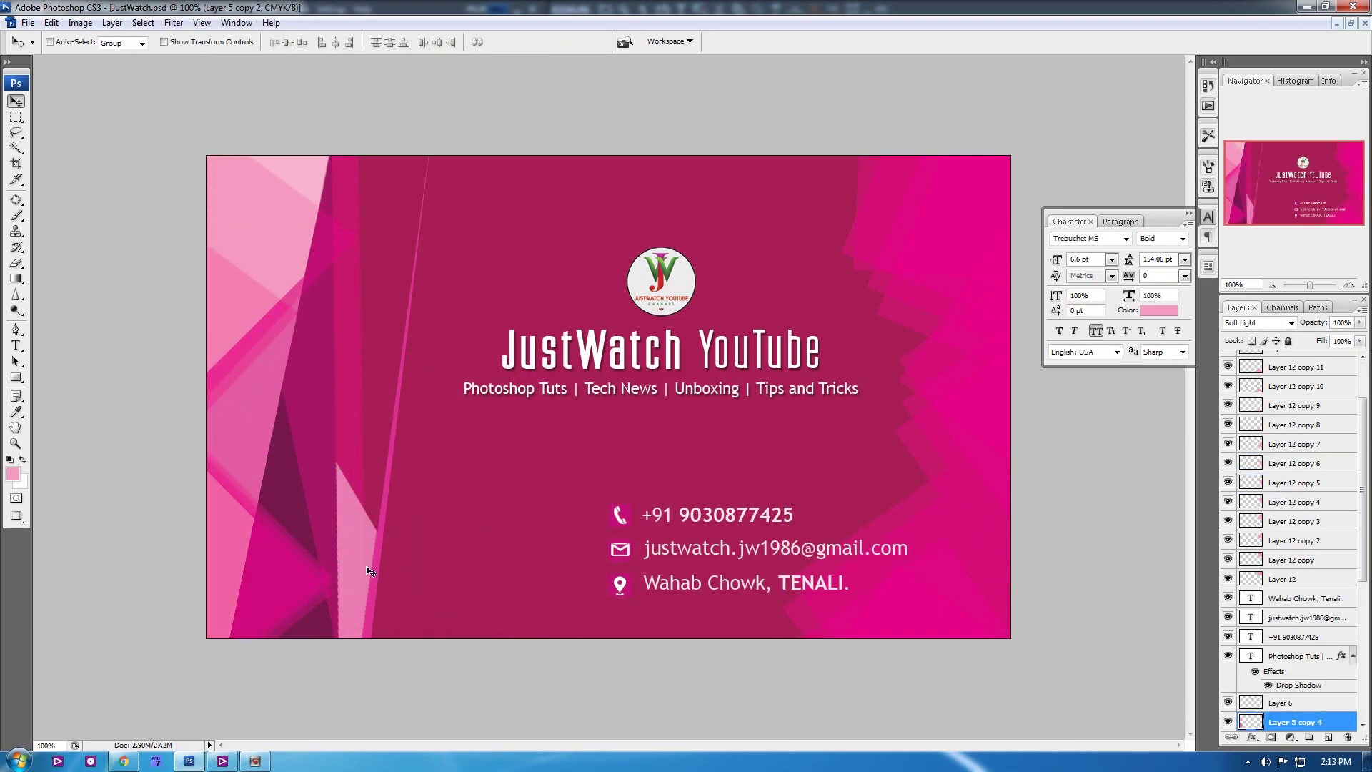
key("ctrl+shift+alt+t")
key("ctrl+shift+alt+t")
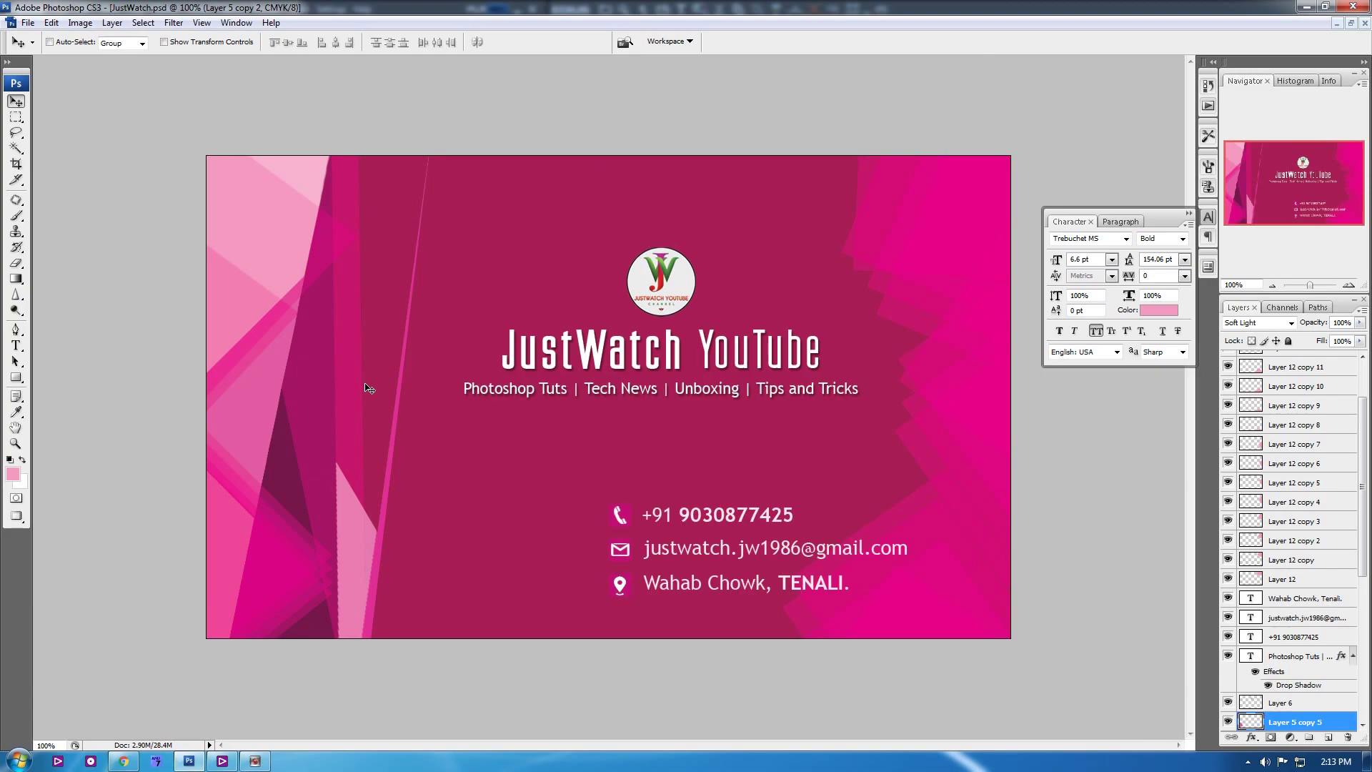
- Show the guides and select the card area inside them
key("ctrl+semicolon")
key("m")
left_click_drag(233, 183, 984, 611)
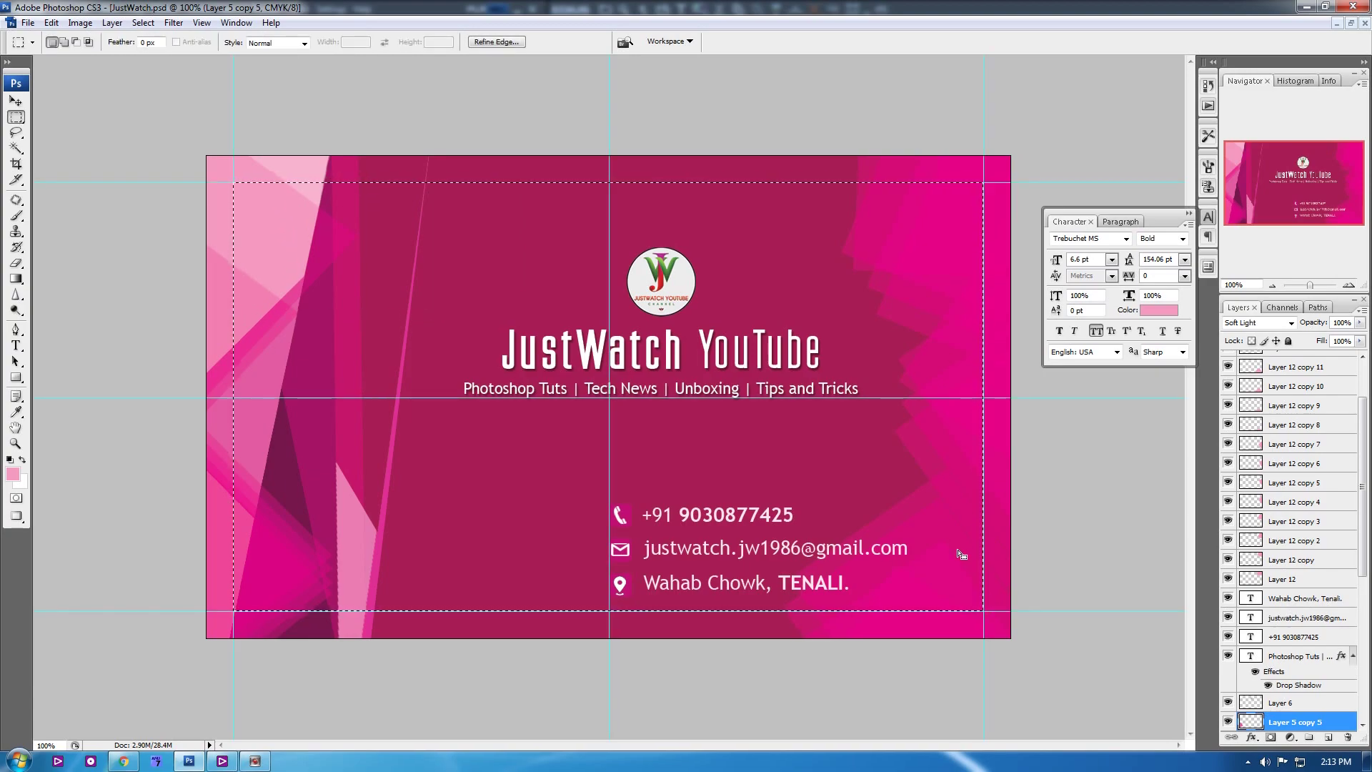
- Smooth the card selection with radius 5 to round its corners
key("alt+s")
key("m")
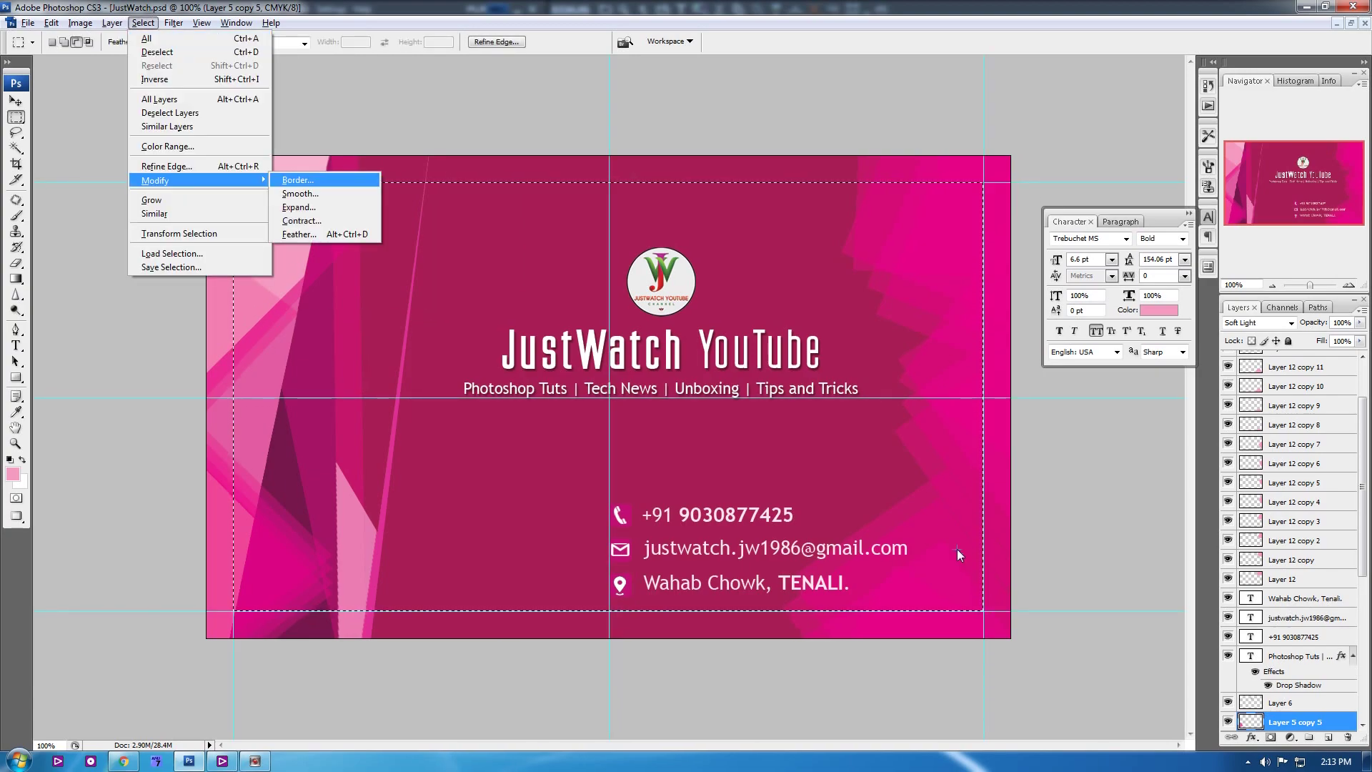
key("s")
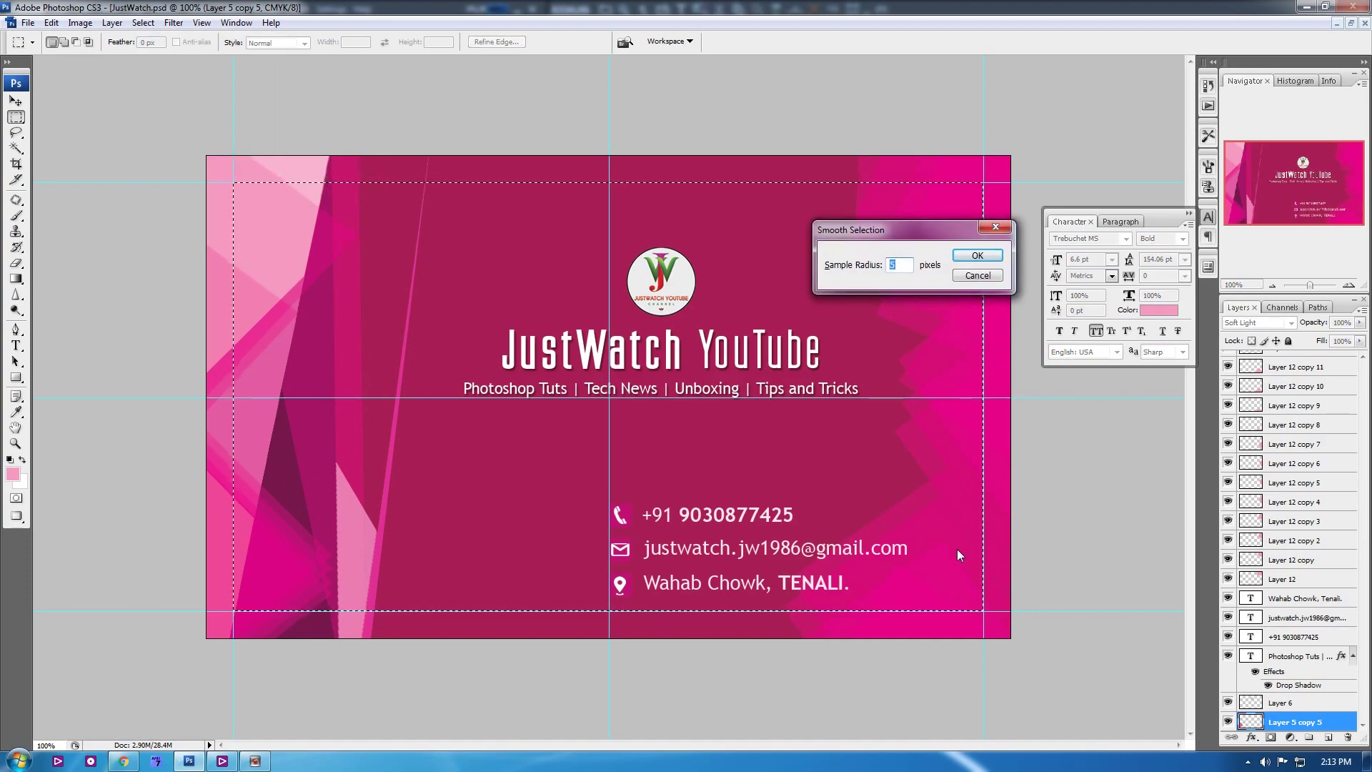
key("Return")
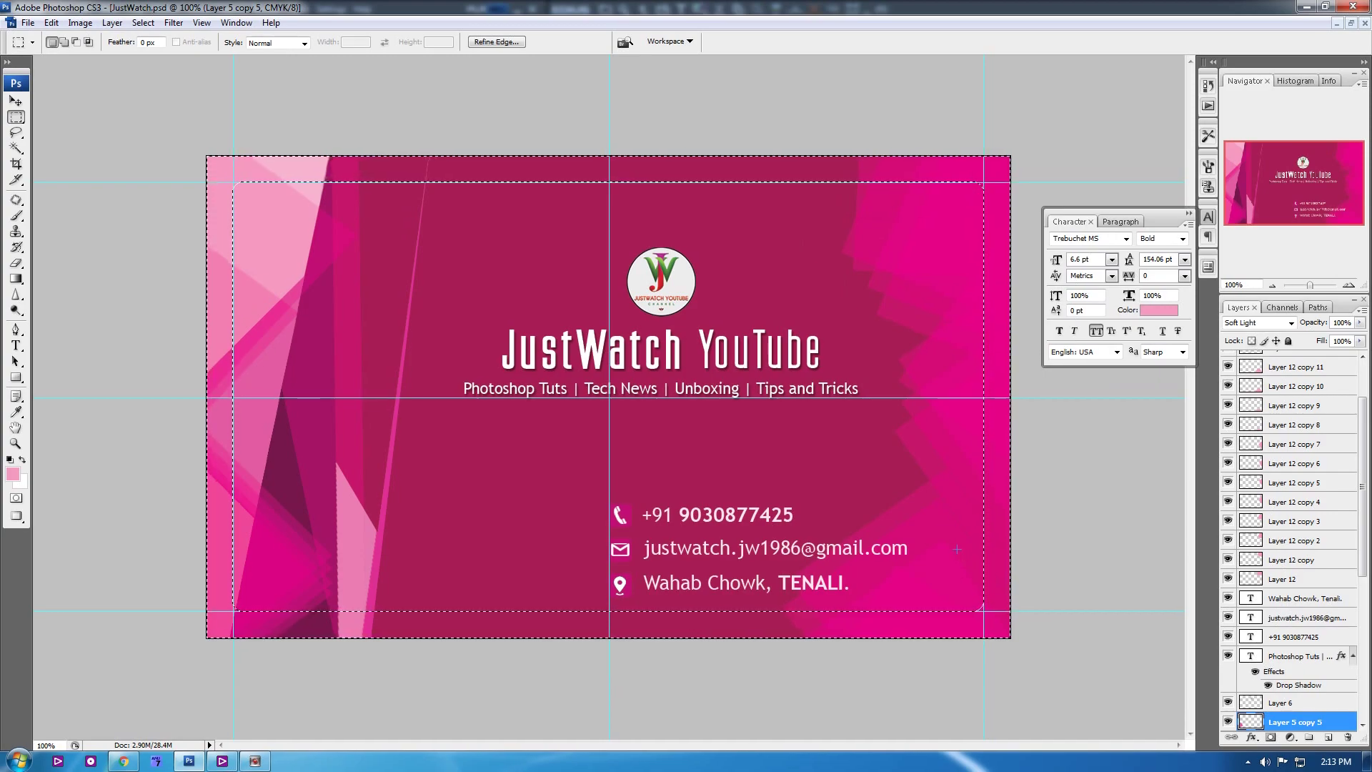
- Fill the border with white on new Layer 13 and invert the selection to the card
key("ctrl+shift+n")
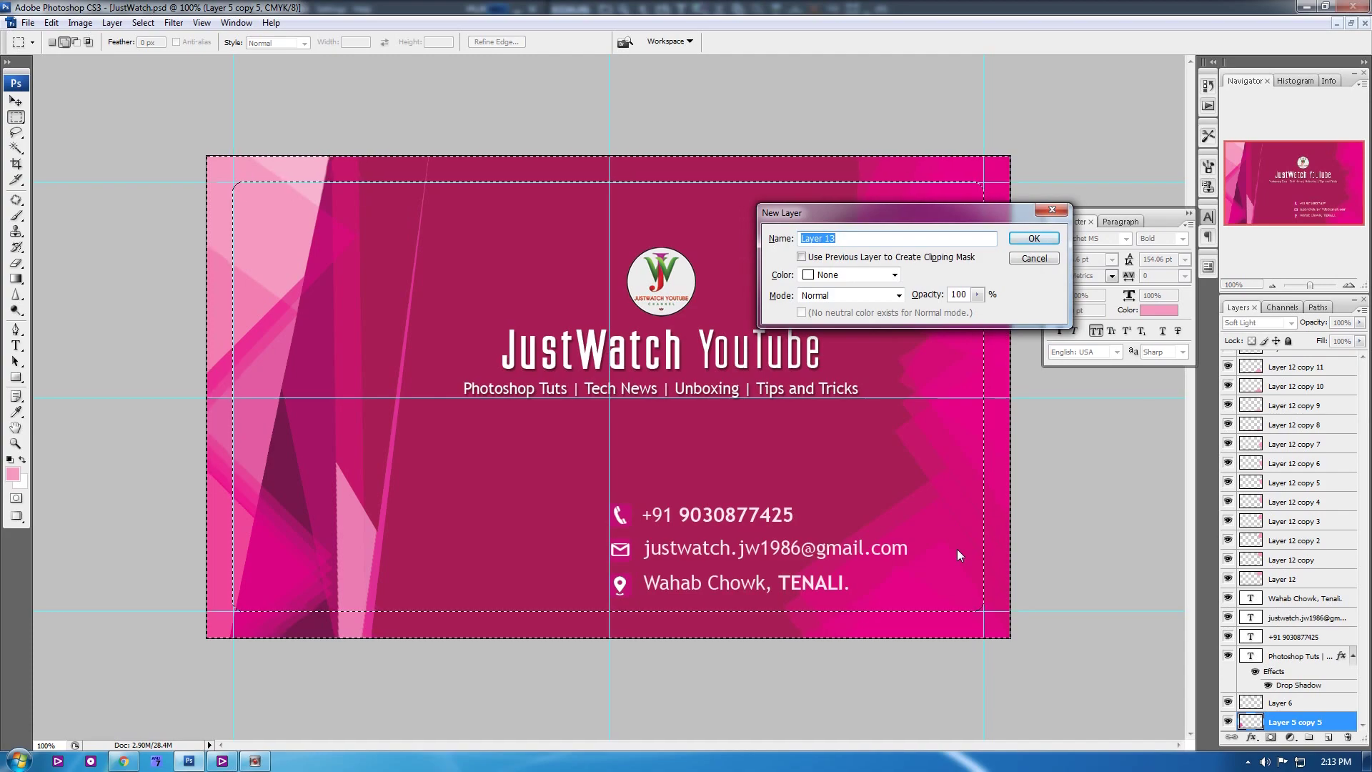
key("Return")
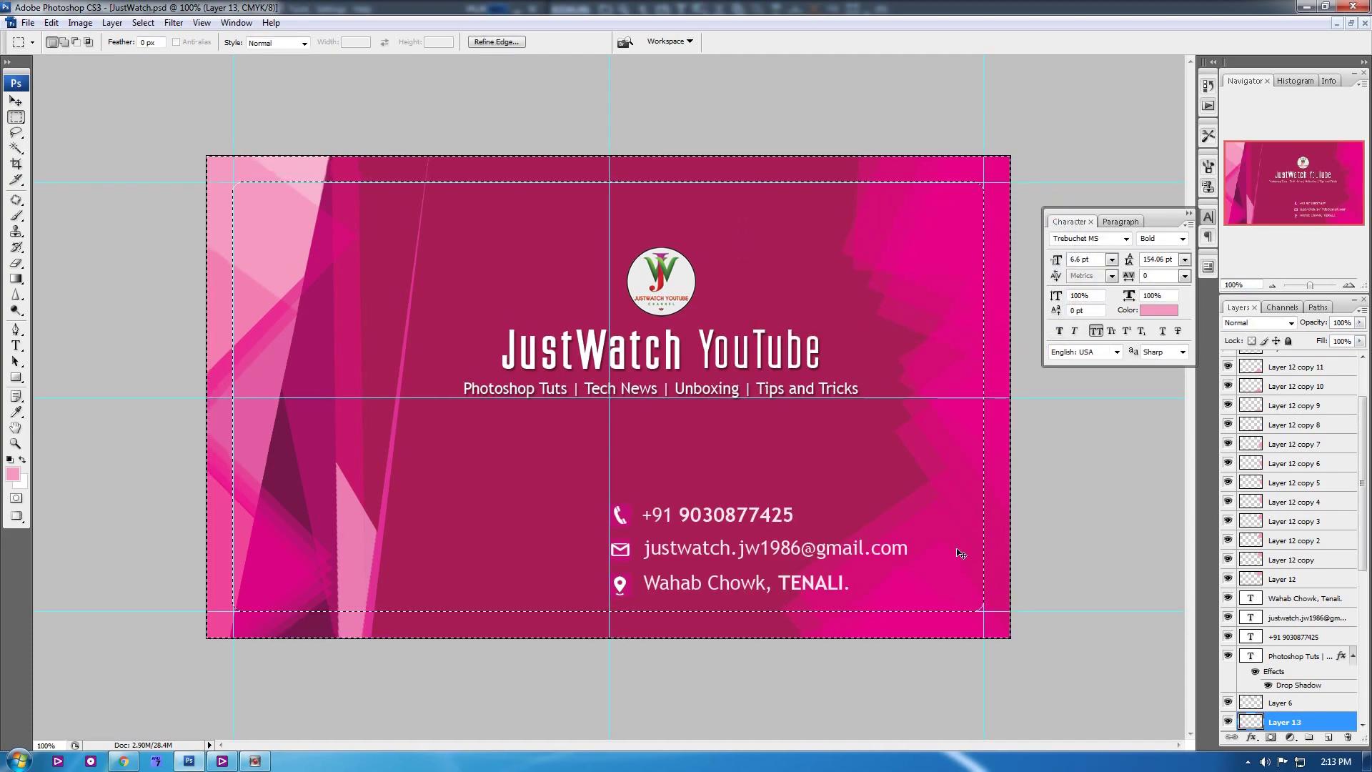
key("ctrl+BackSpace")
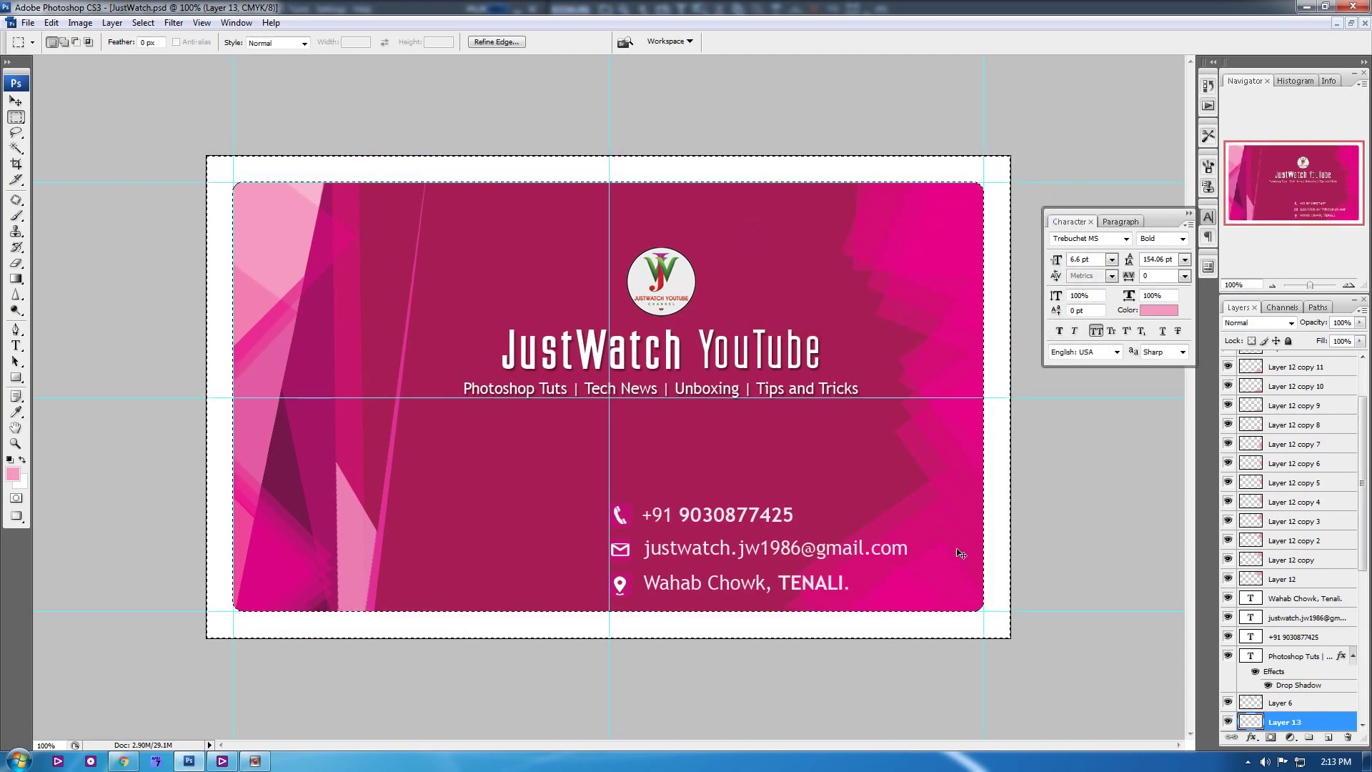
key("ctrl+shift+i")
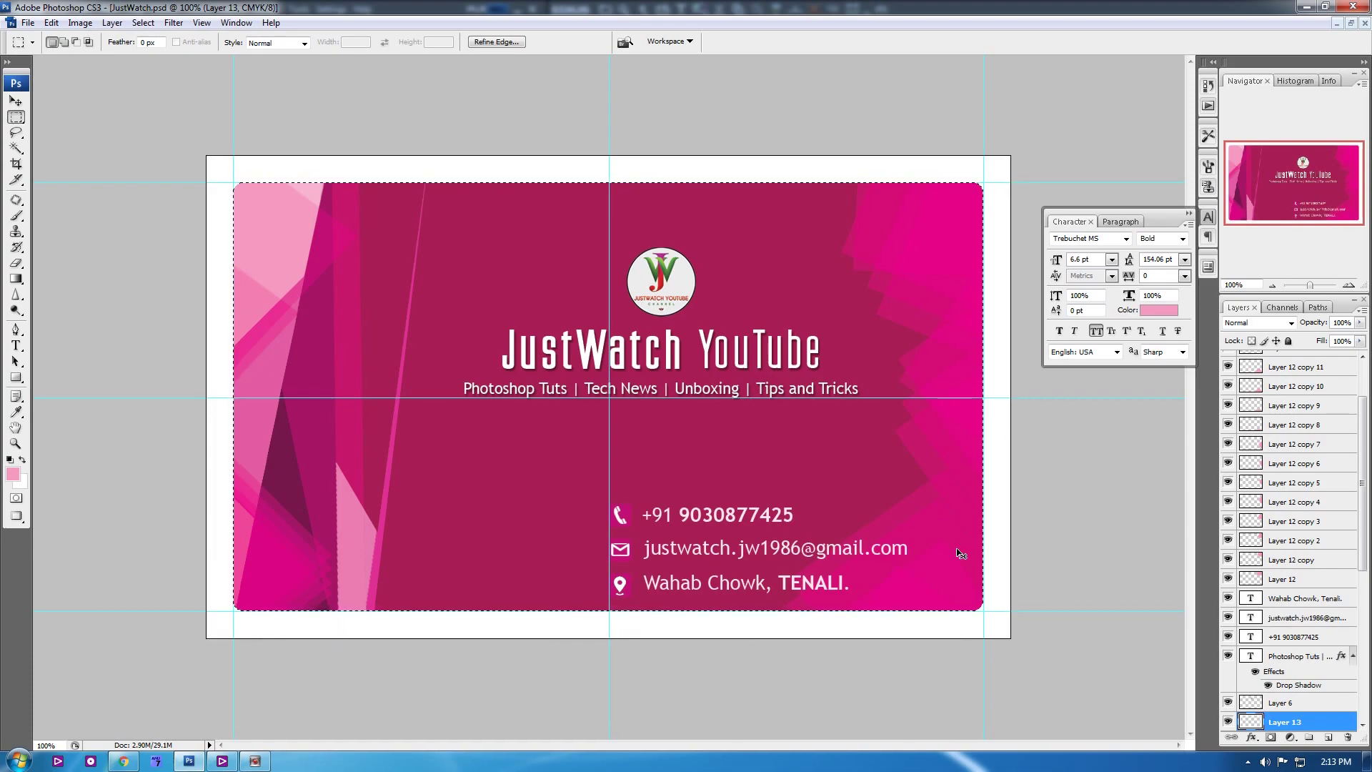
key("alt+i")
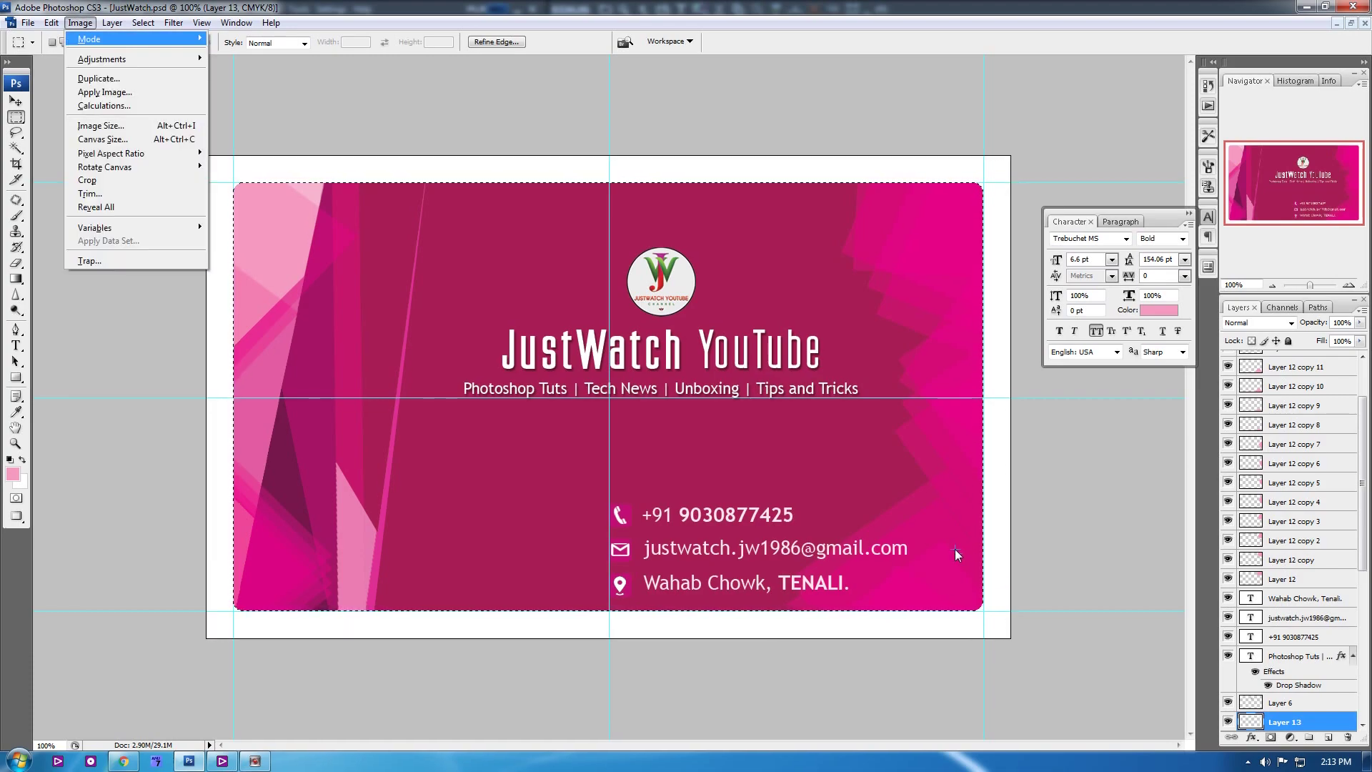
- Crop to the card selection, then enlarge the canvas to 3.75 × 2.25 inches
left_click(151, 181)
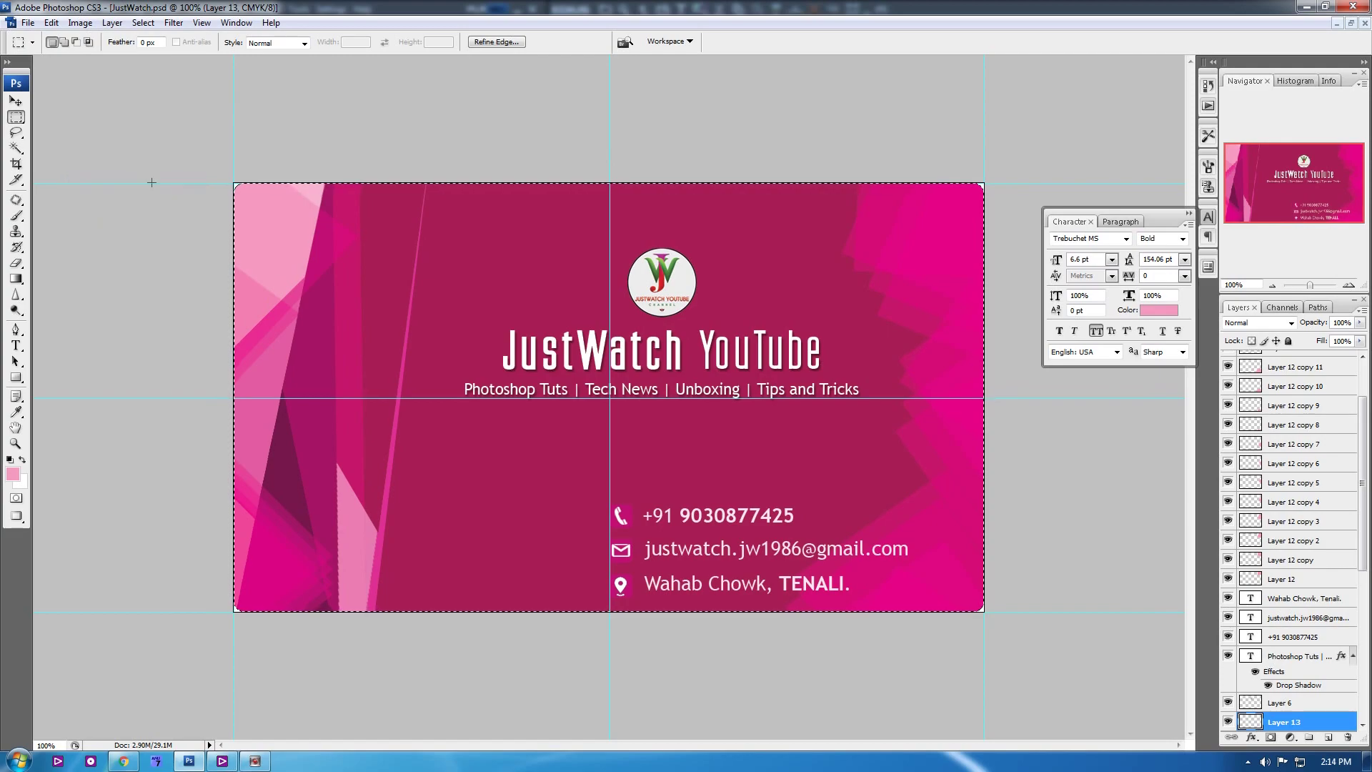
key("v")
key("ctrl+h")
key("alt+i")
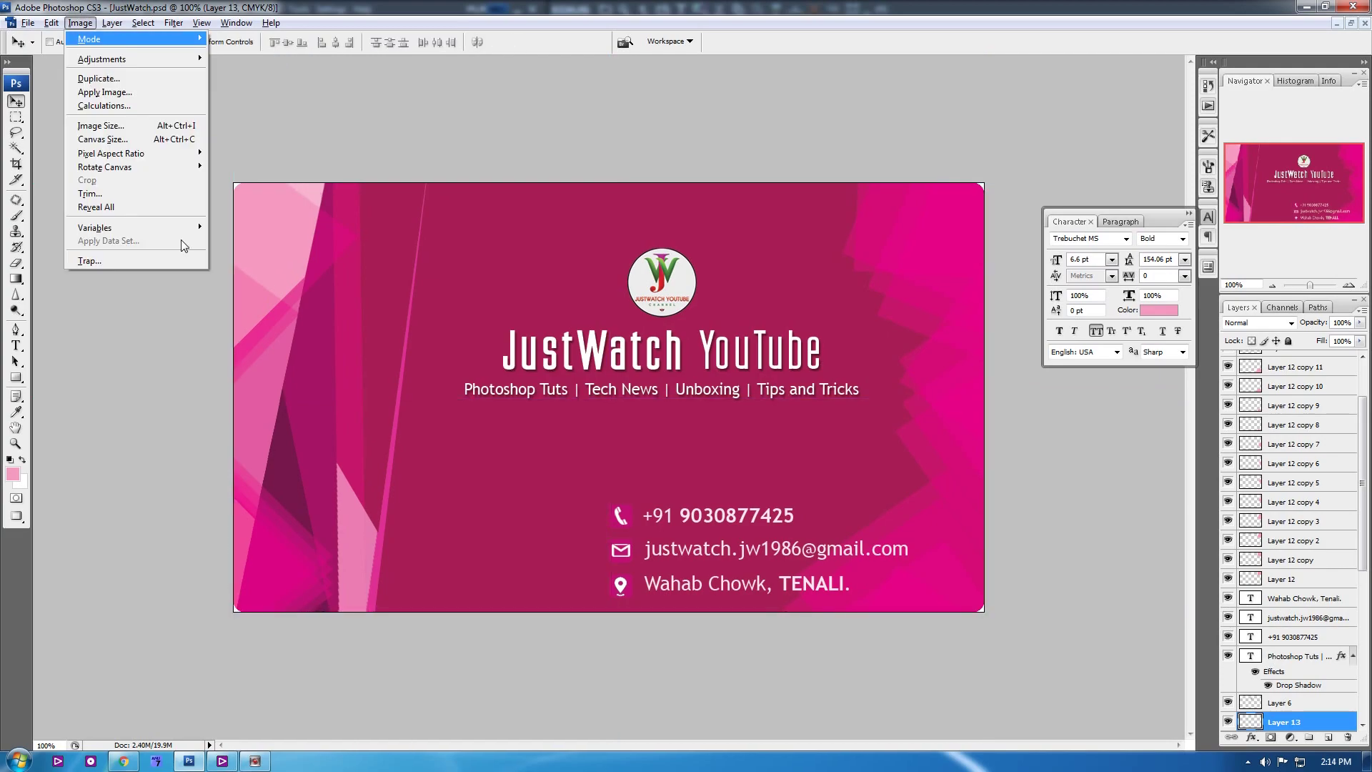
left_click(166, 138)
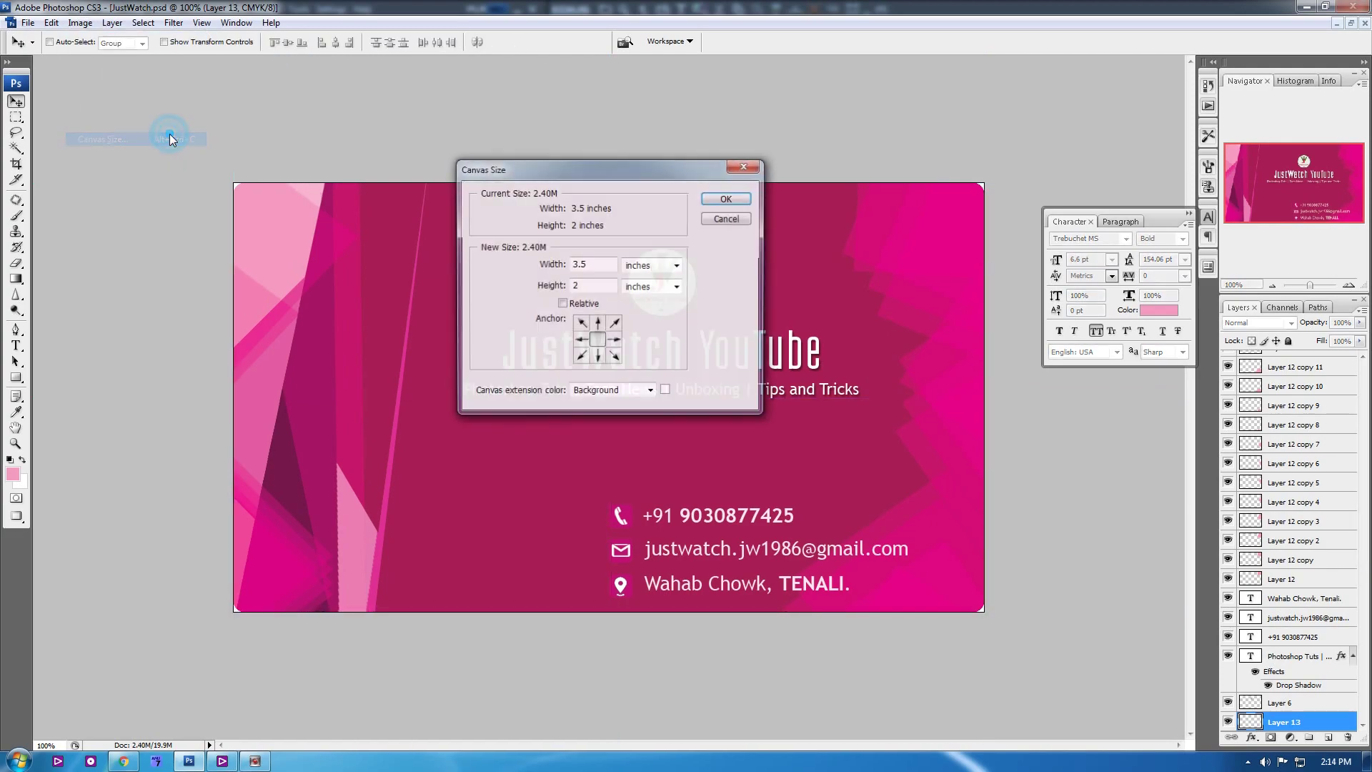
left_click(587, 263)
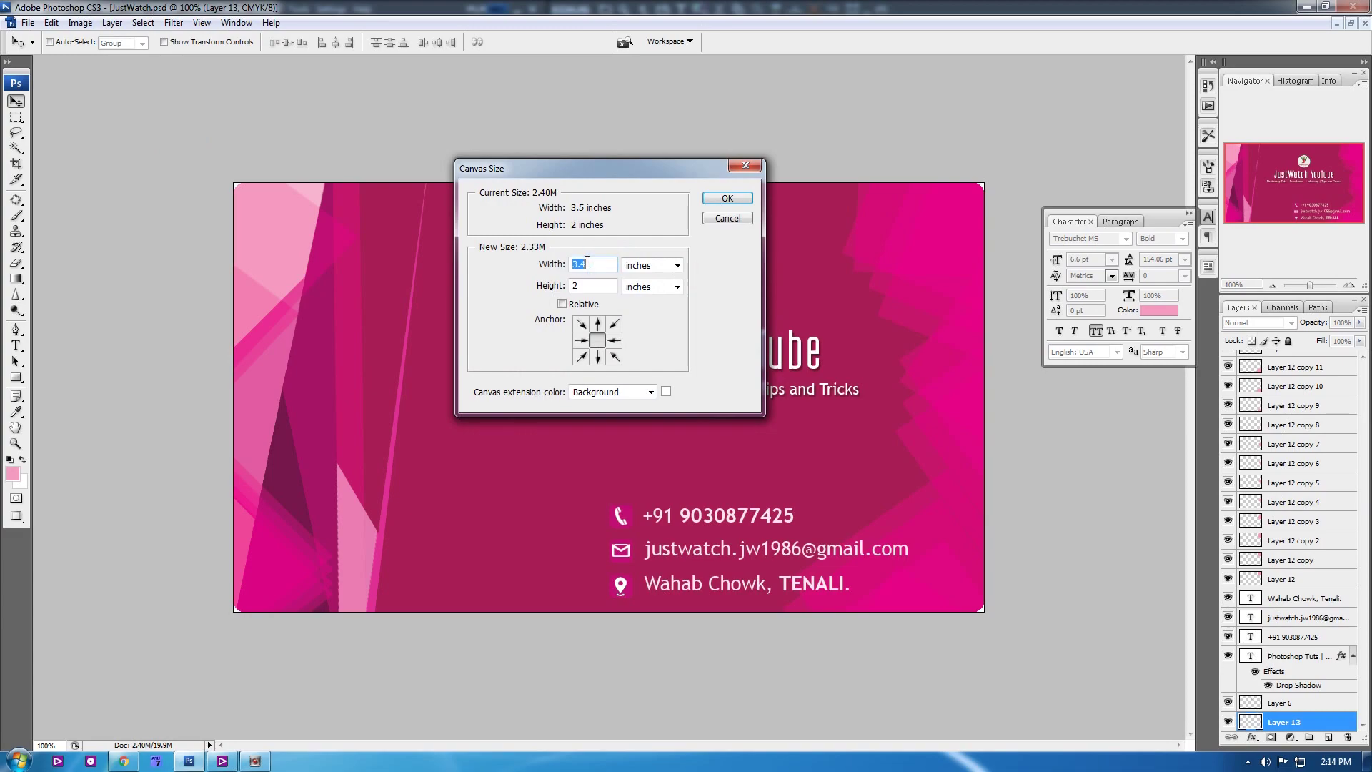
type("3.")
left_click(590, 286)
left_click(718, 202)
- Save the card as a maximum-quality JPEG, JustWatch.jpg, on the Desktop
key("ctrl+shift+s")
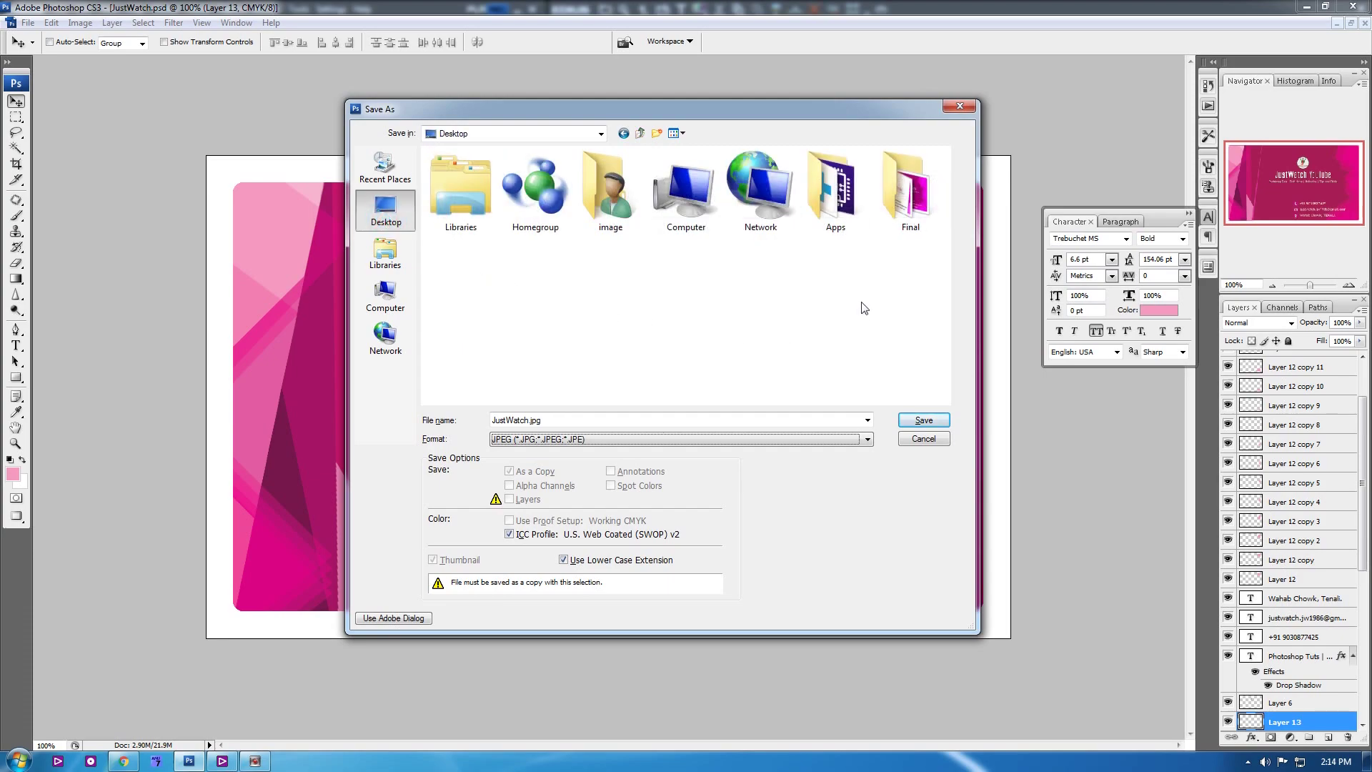
left_click(922, 421)
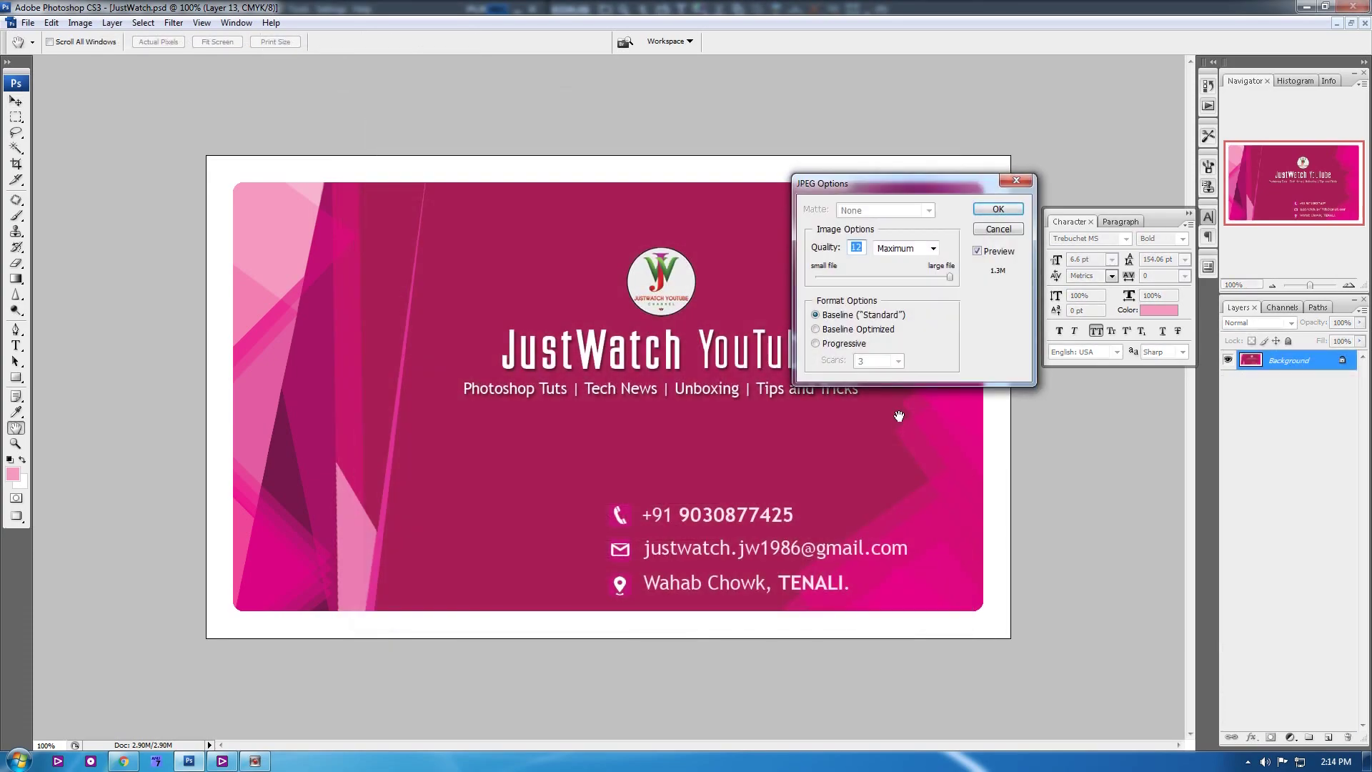
key("Return")
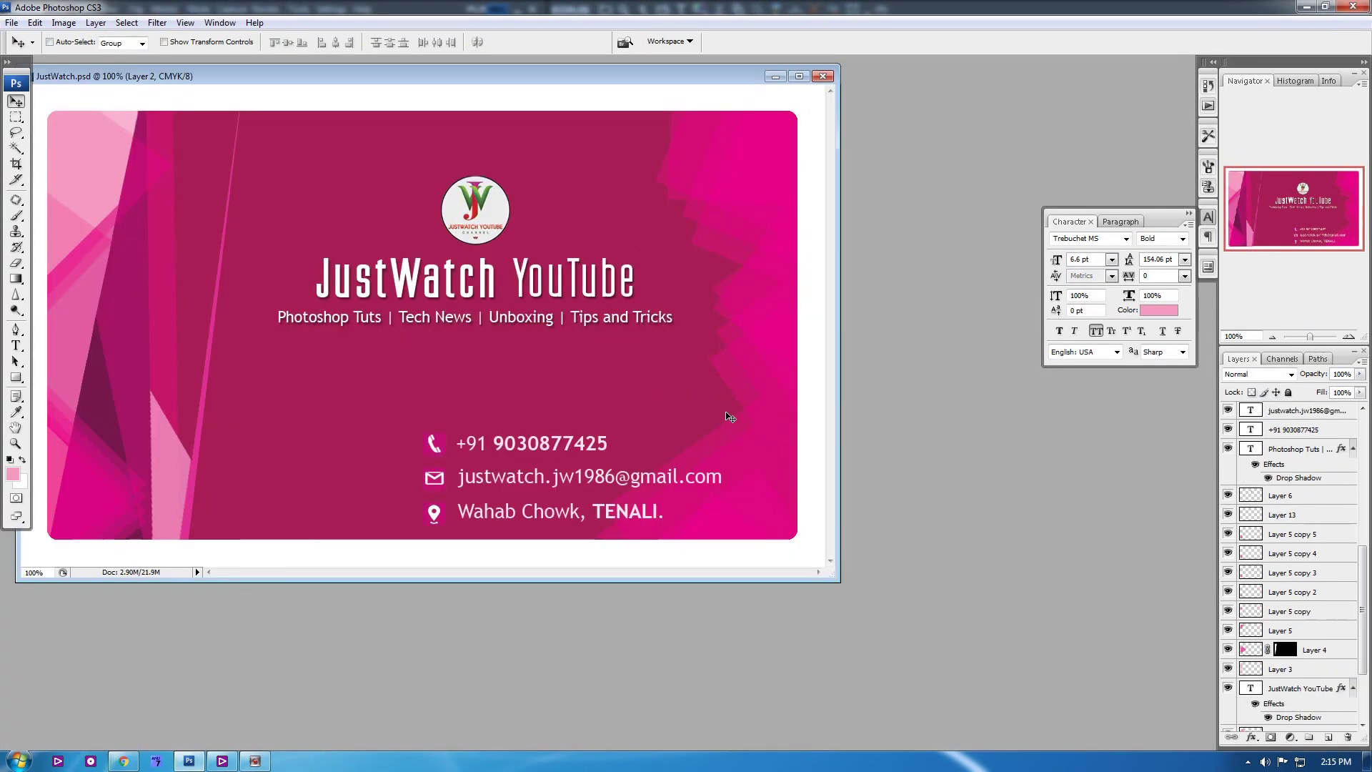
- Create a new 1920 × 1080 pixel document
key("ctrl+n")
left_click(667, 336)
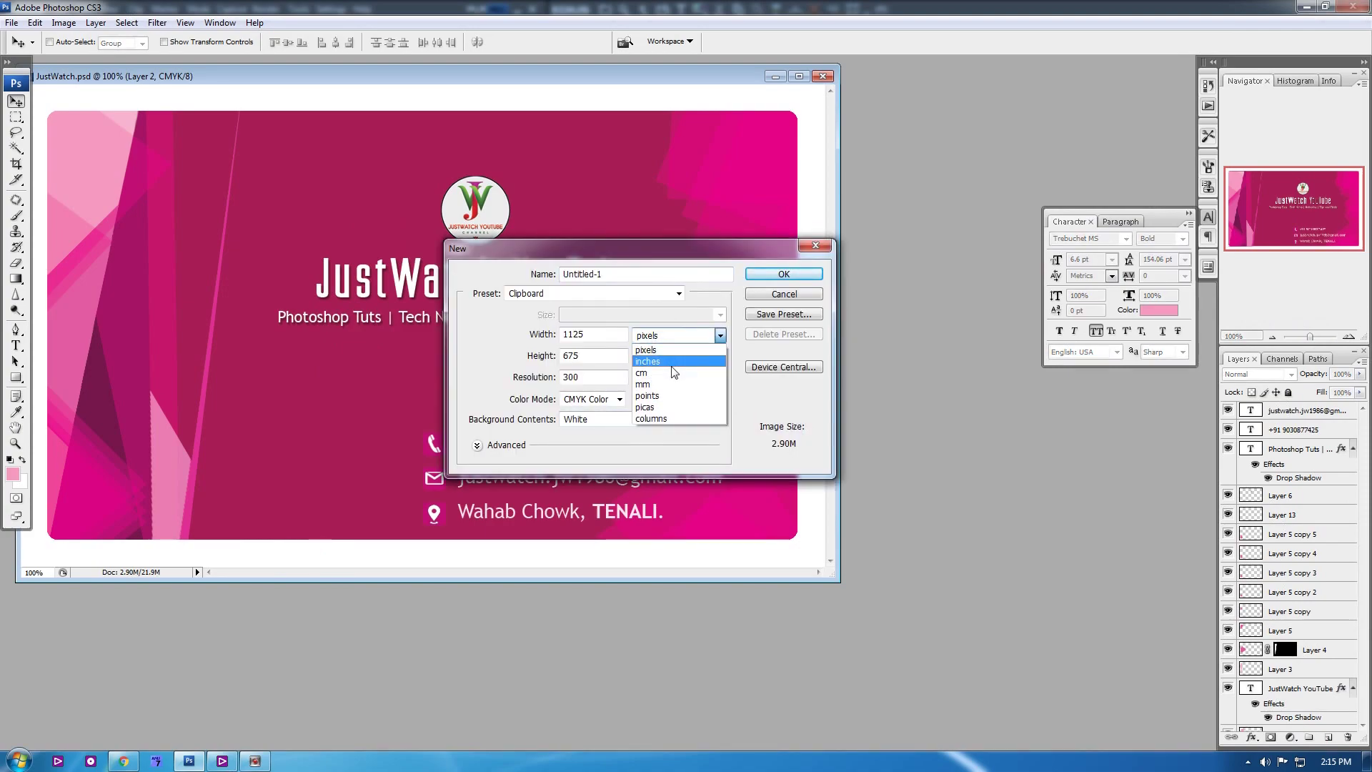
left_click(672, 361)
left_click(719, 335)
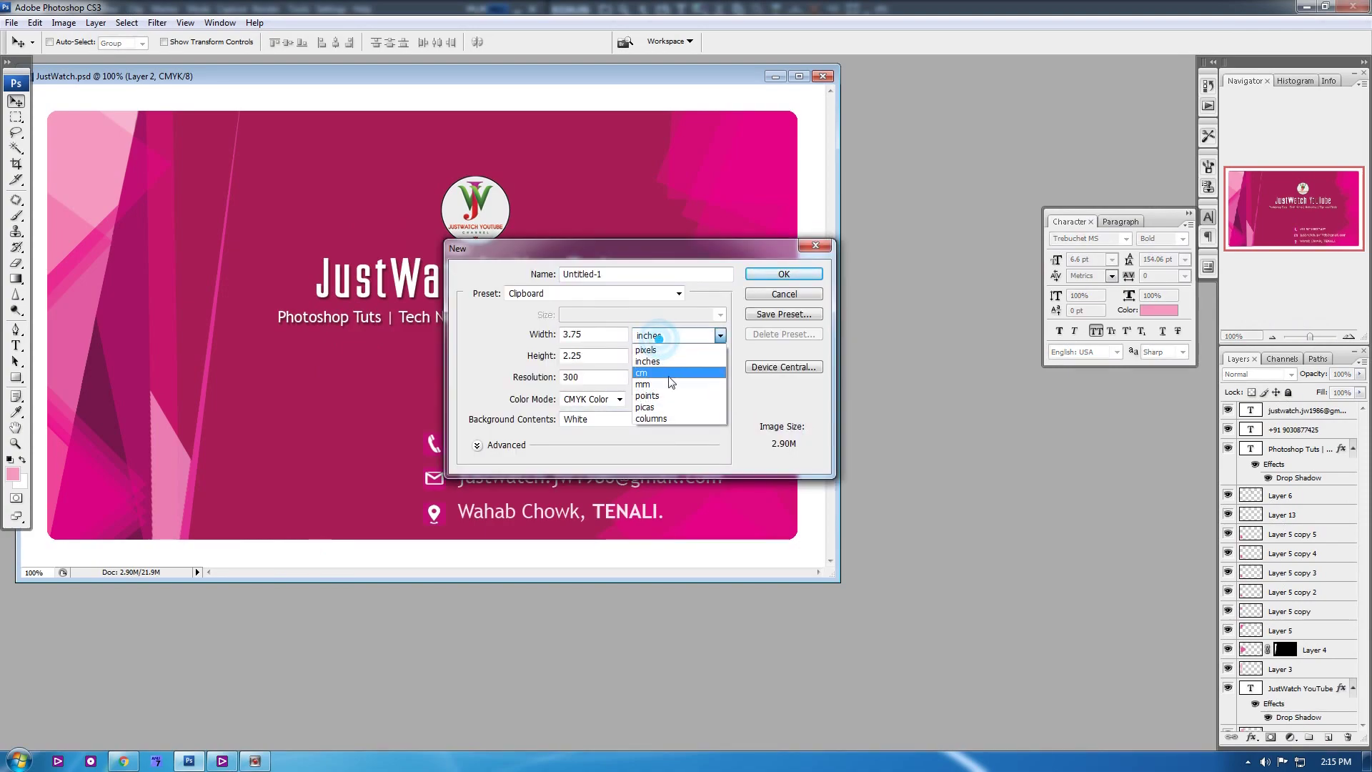
left_click(646, 350)
double_click(579, 334)
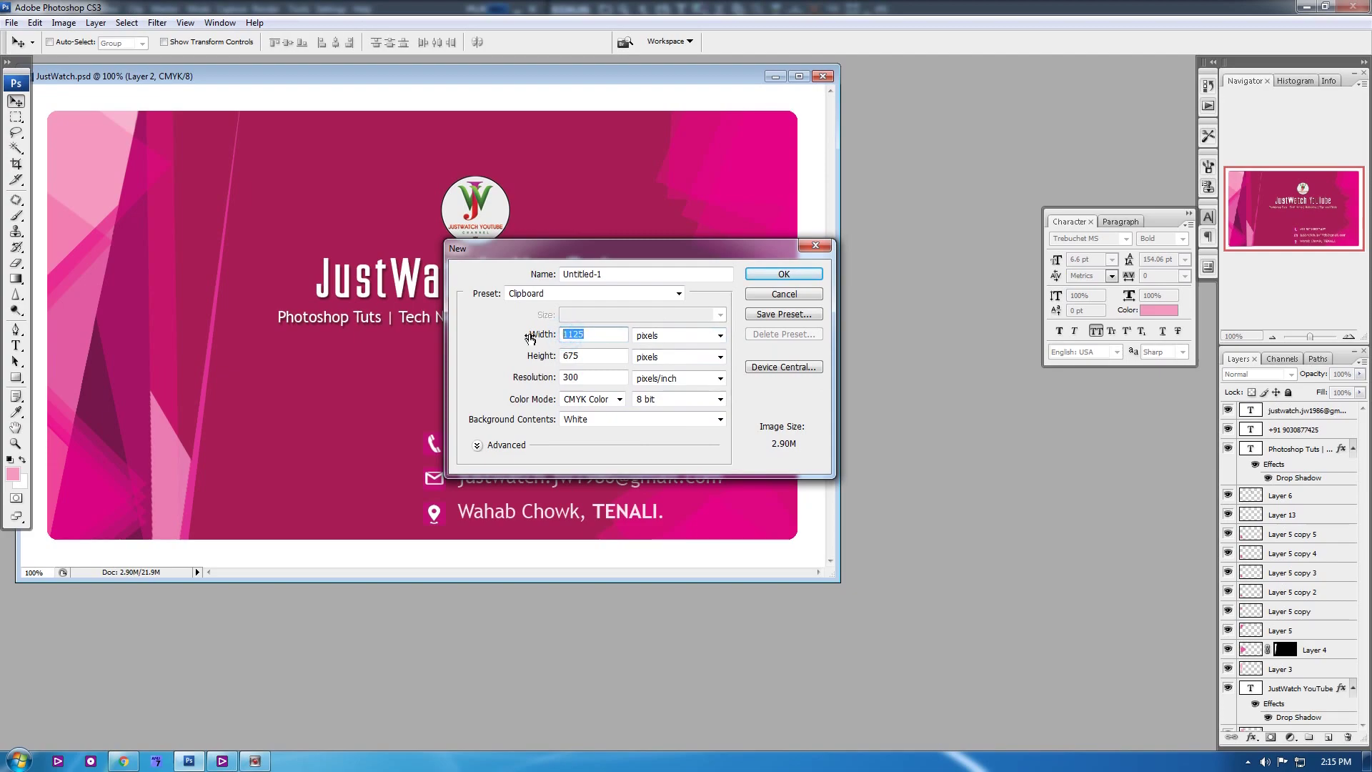
type("1")
key("Tab")
type("1080")
key("Tab")
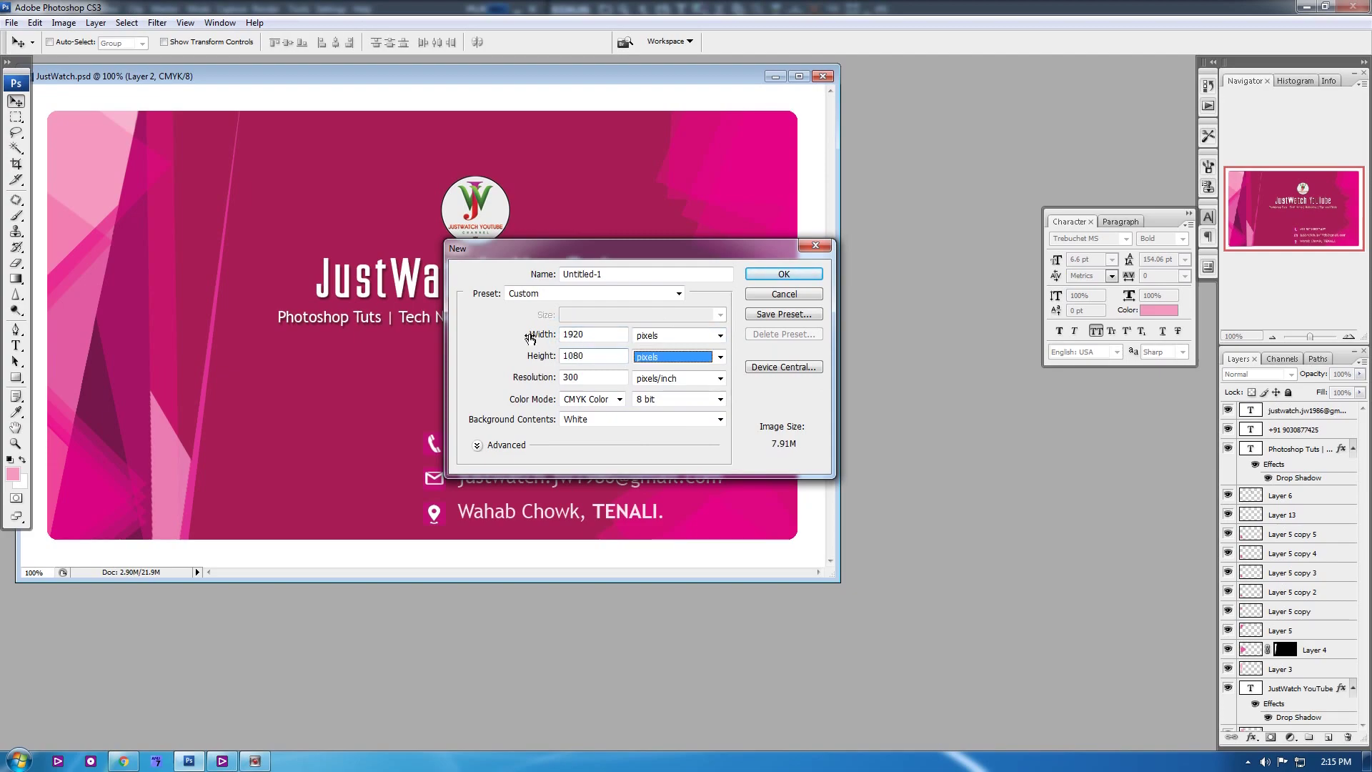
key("Tab")
type("7")
key("Return")
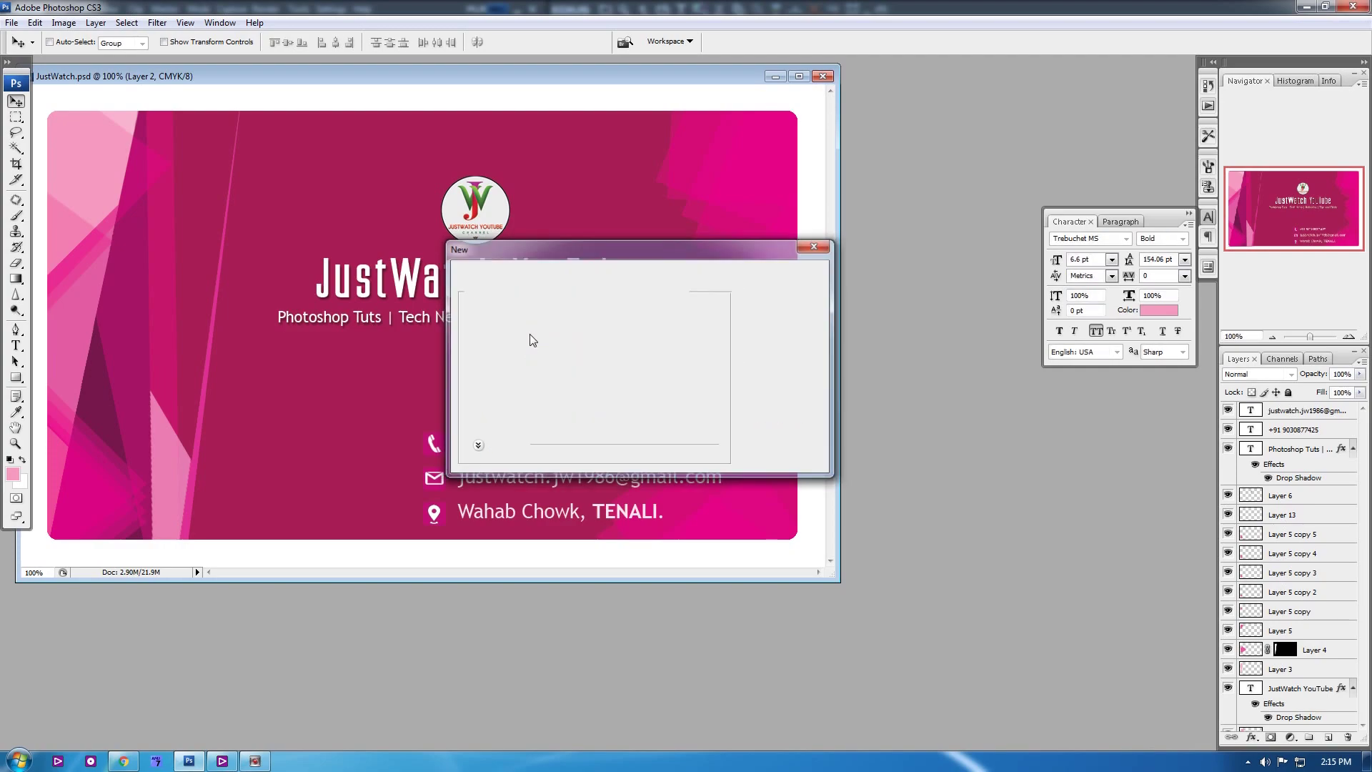
- Paste the business card into the new document and check it at 100% zoom
key("f")
key("ctrl+v")
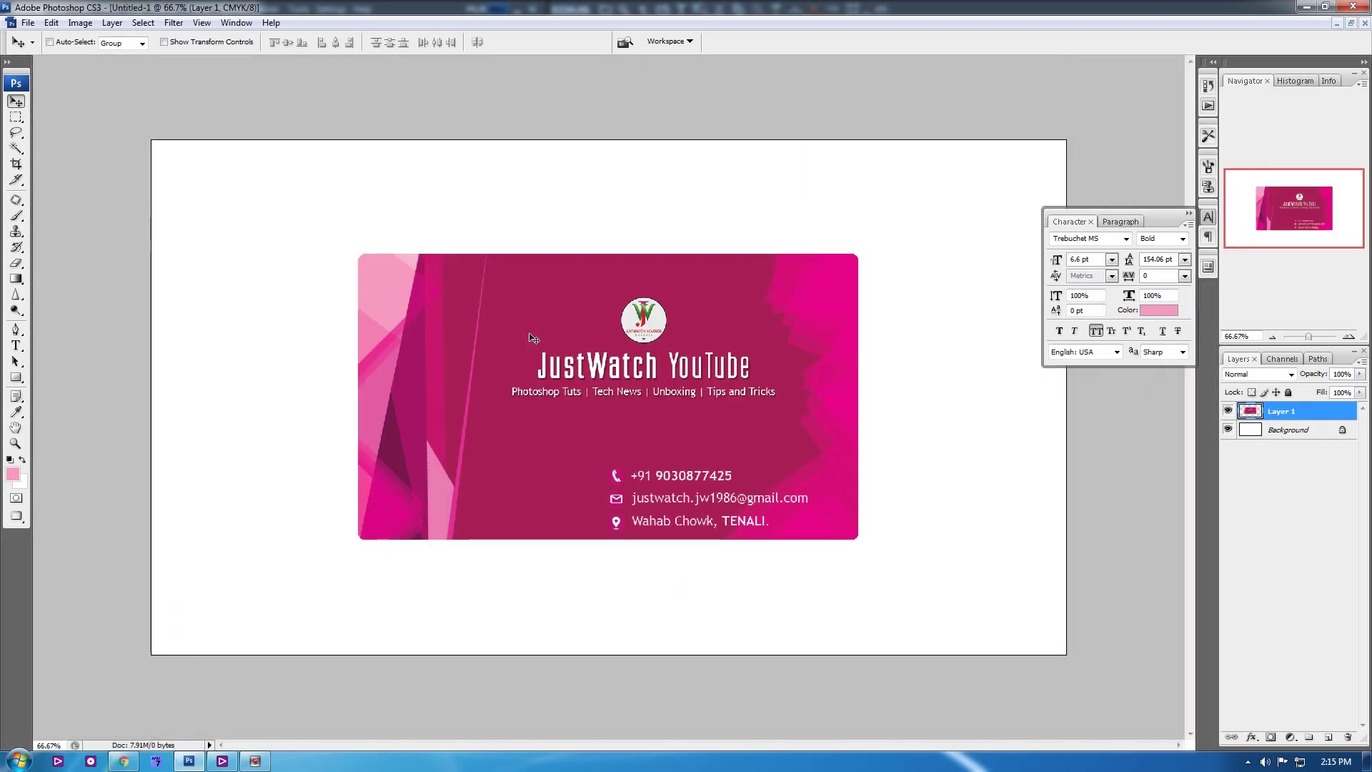
key("ctrl+plus")
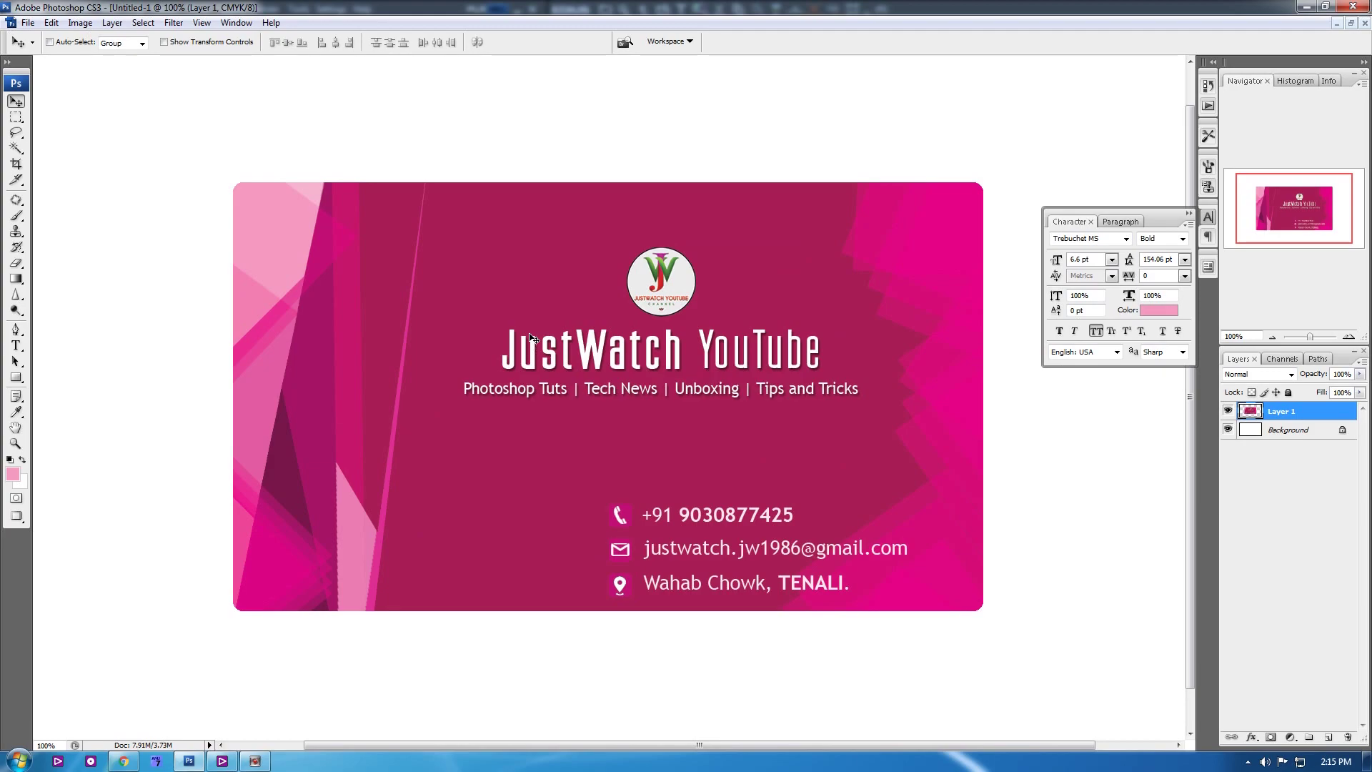
key("ctrl+minus")
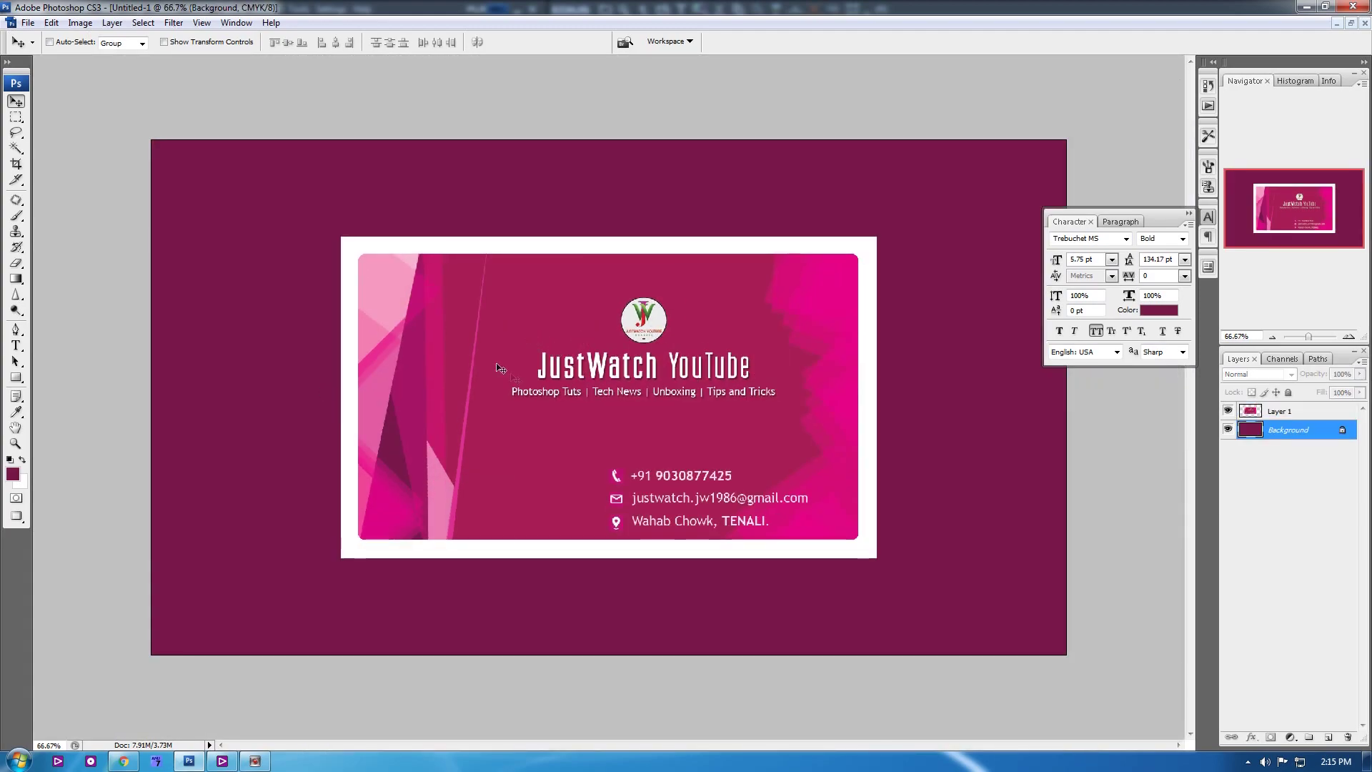
- Select the business card layer and remove its white margin with the Magic Wand
right_click(498, 367)
left_click(518, 375)
key("w")
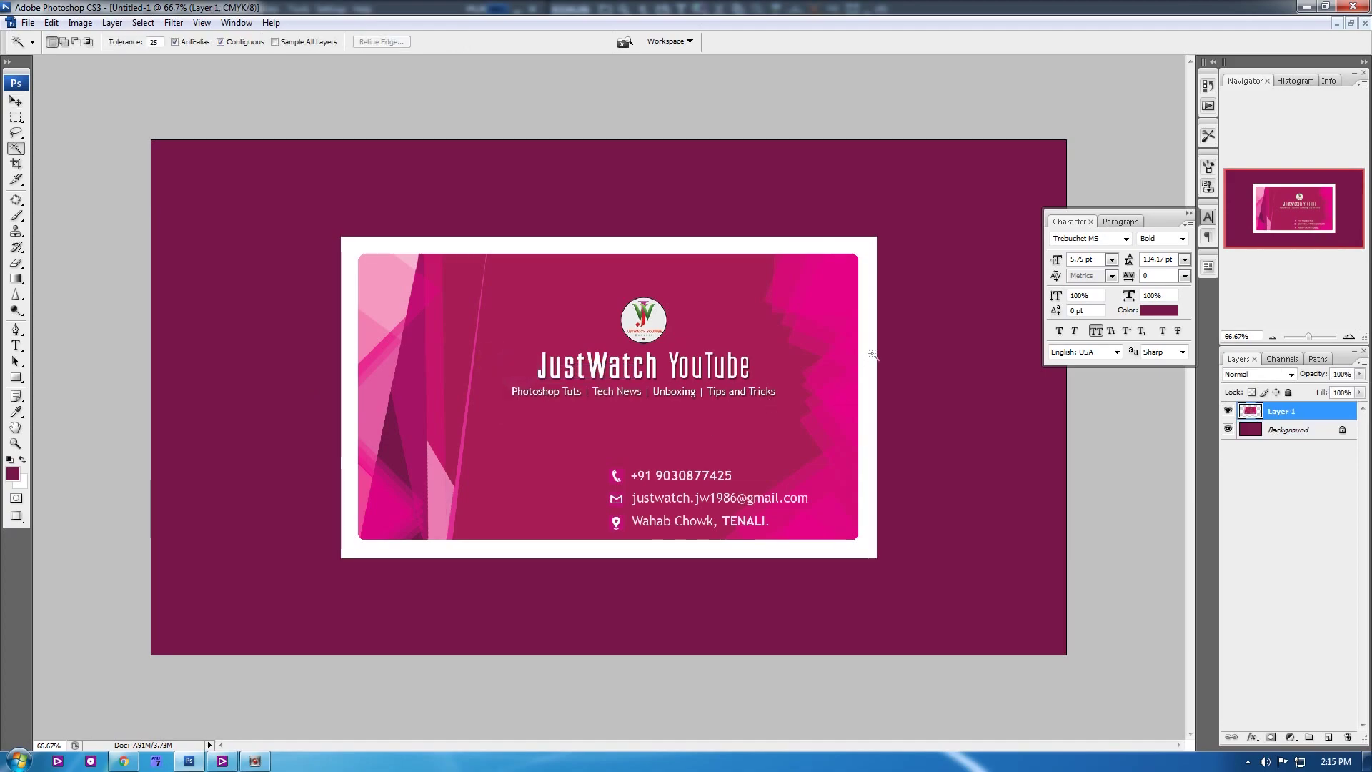
left_click(865, 361)
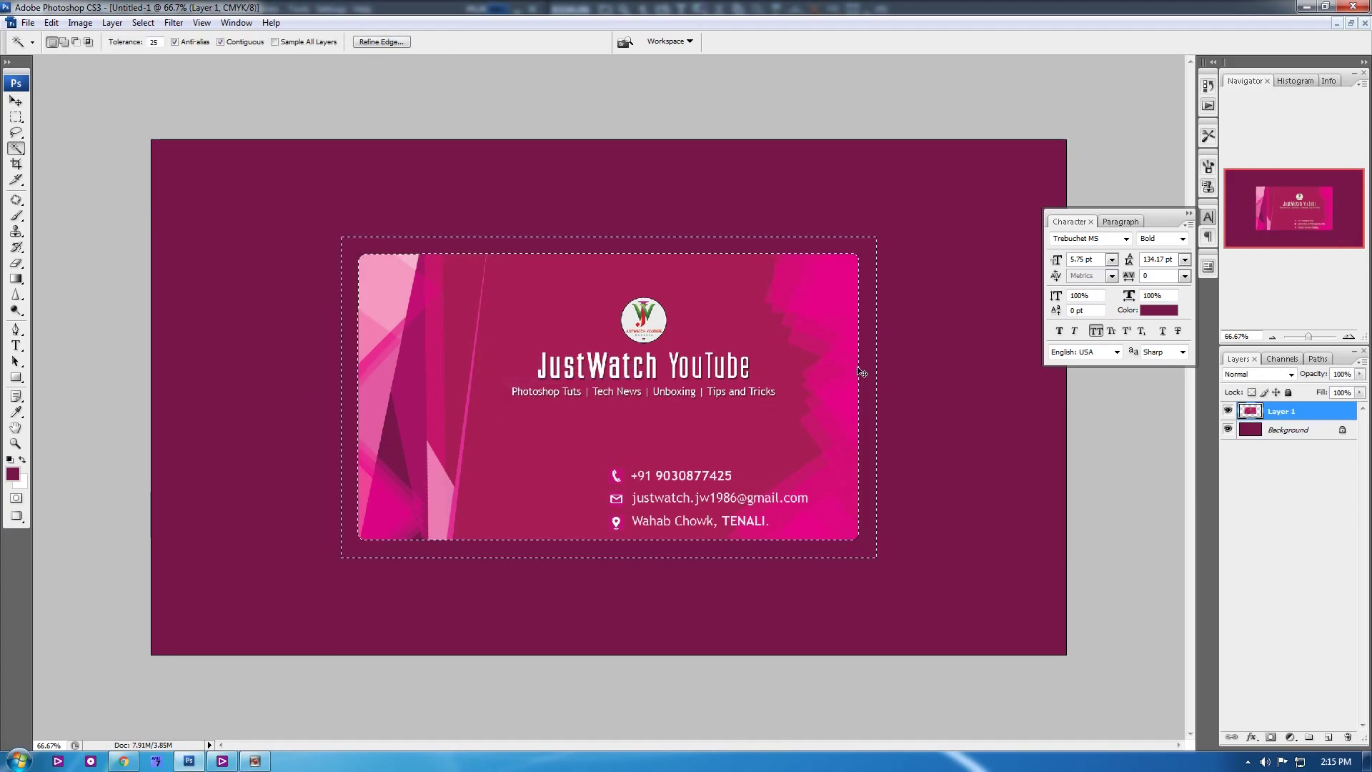
key("ctrl+d")
key("v")
- Give the card a Drop Shadow (opacity 100, distance 3) and make two offset duplicates
key("alt+l")
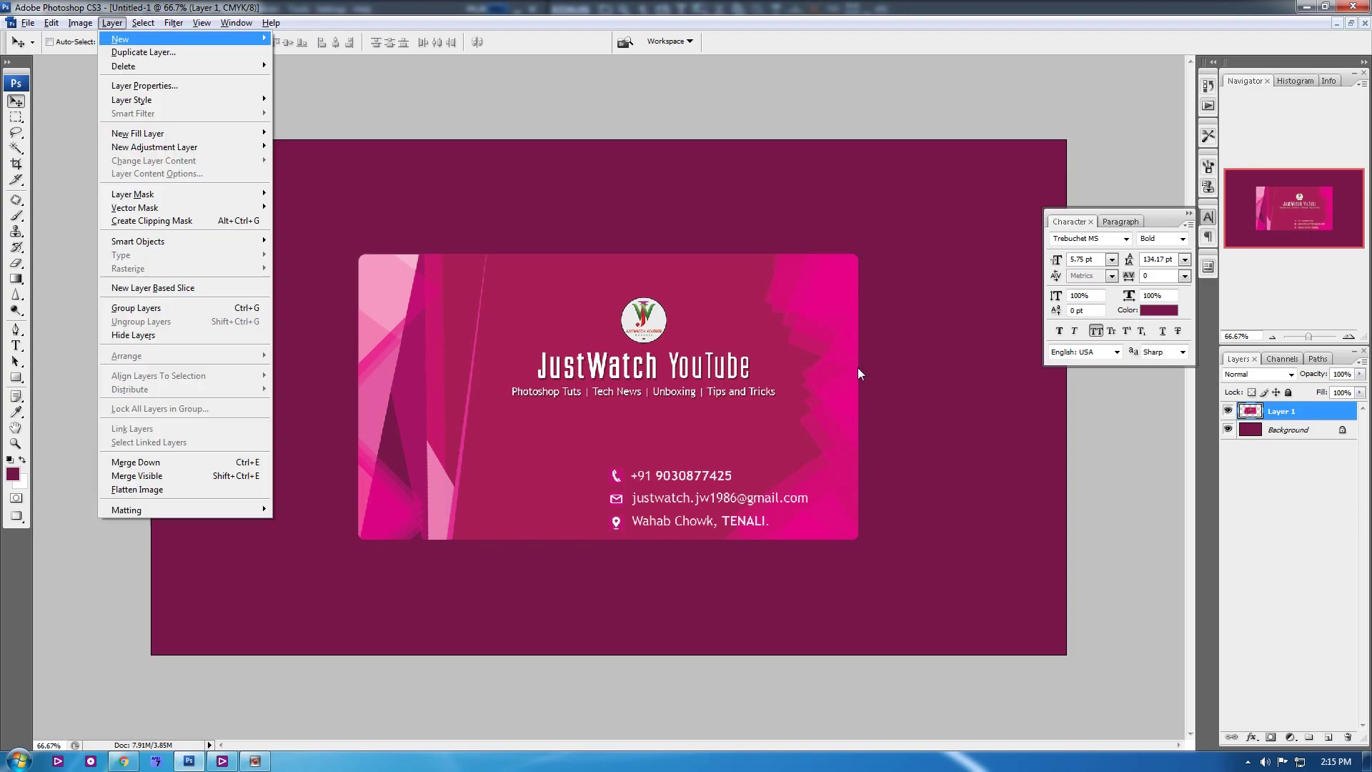
key("y")
key("d")
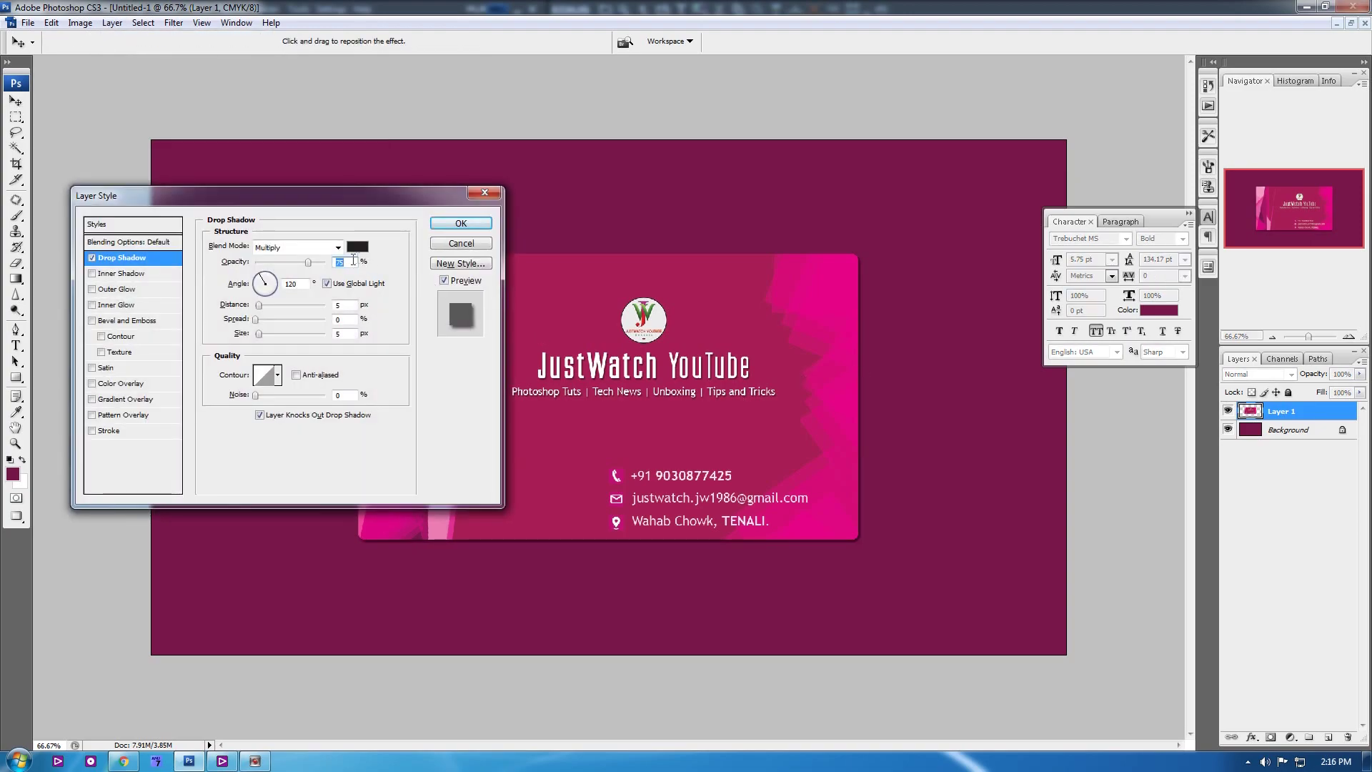
type("100")
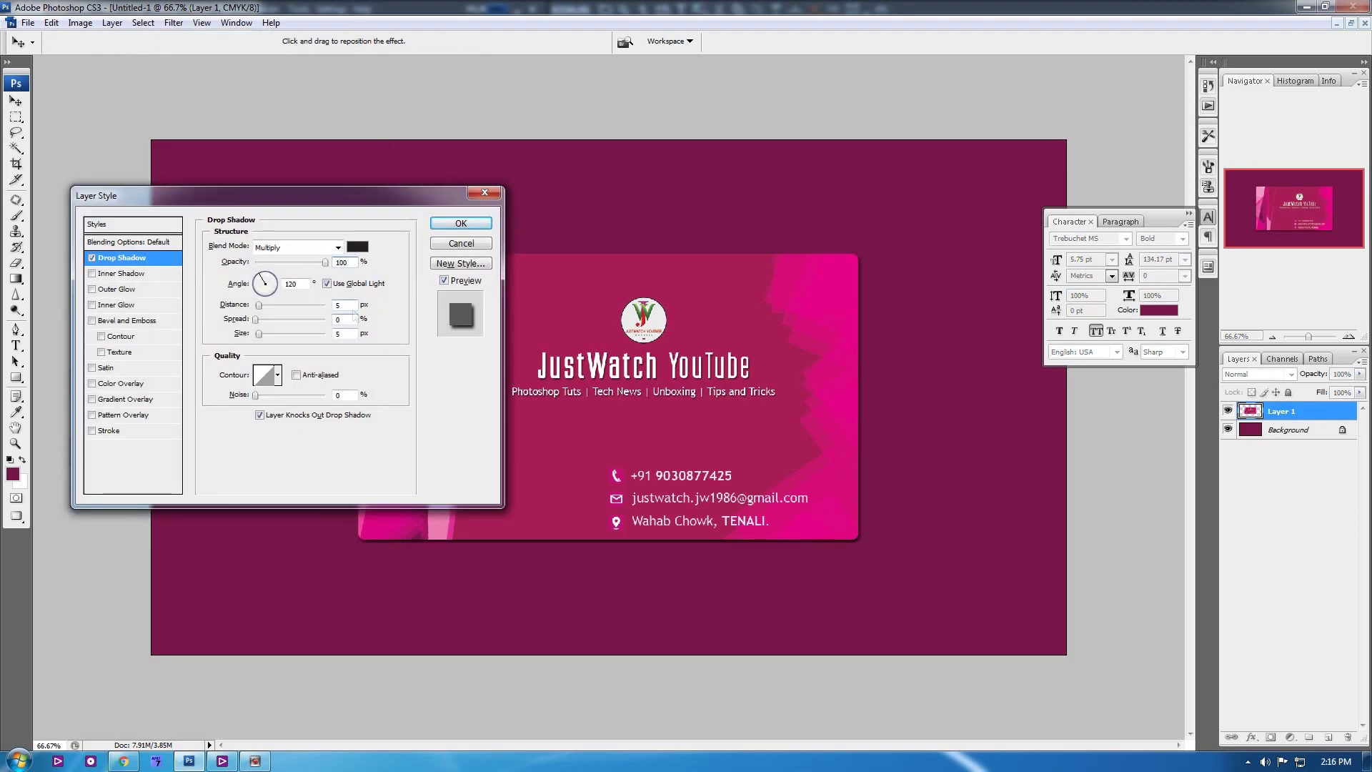
double_click(343, 305)
type("3")
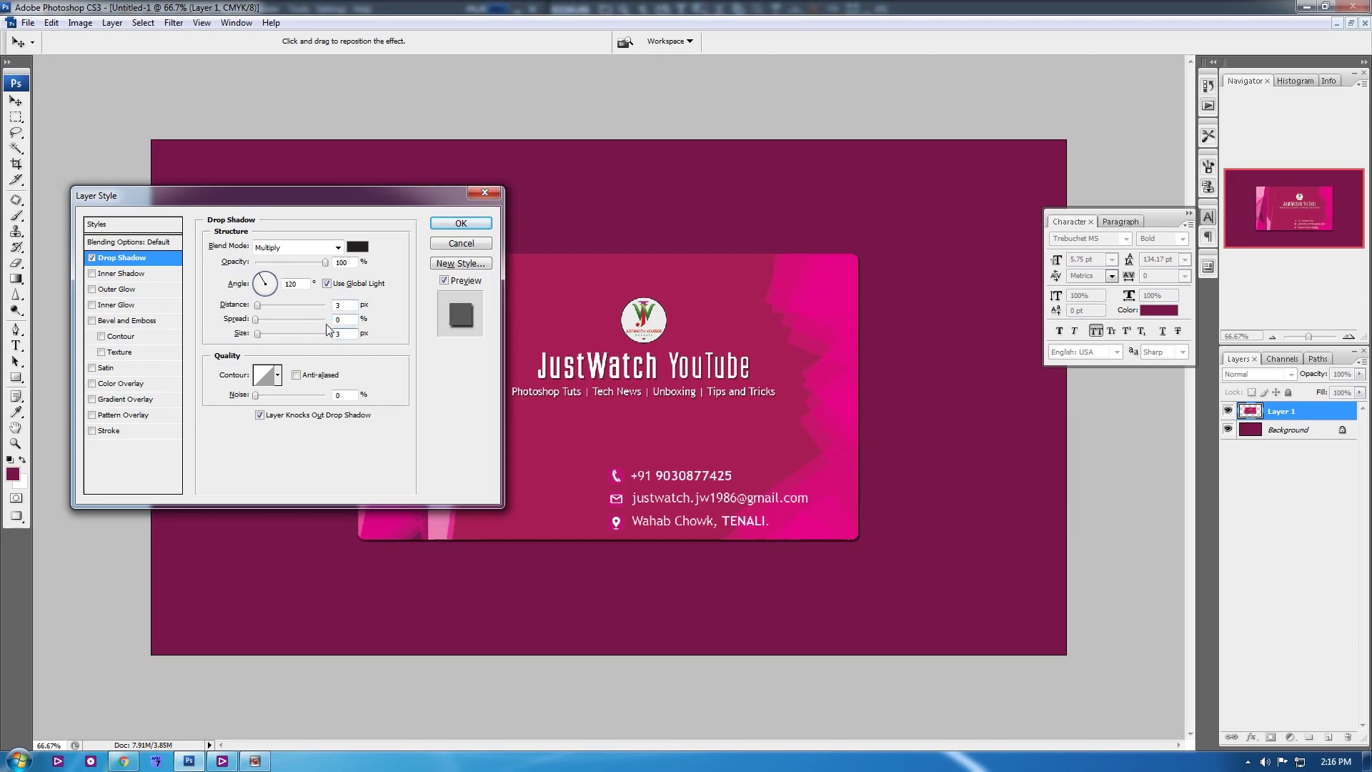
key("Return")
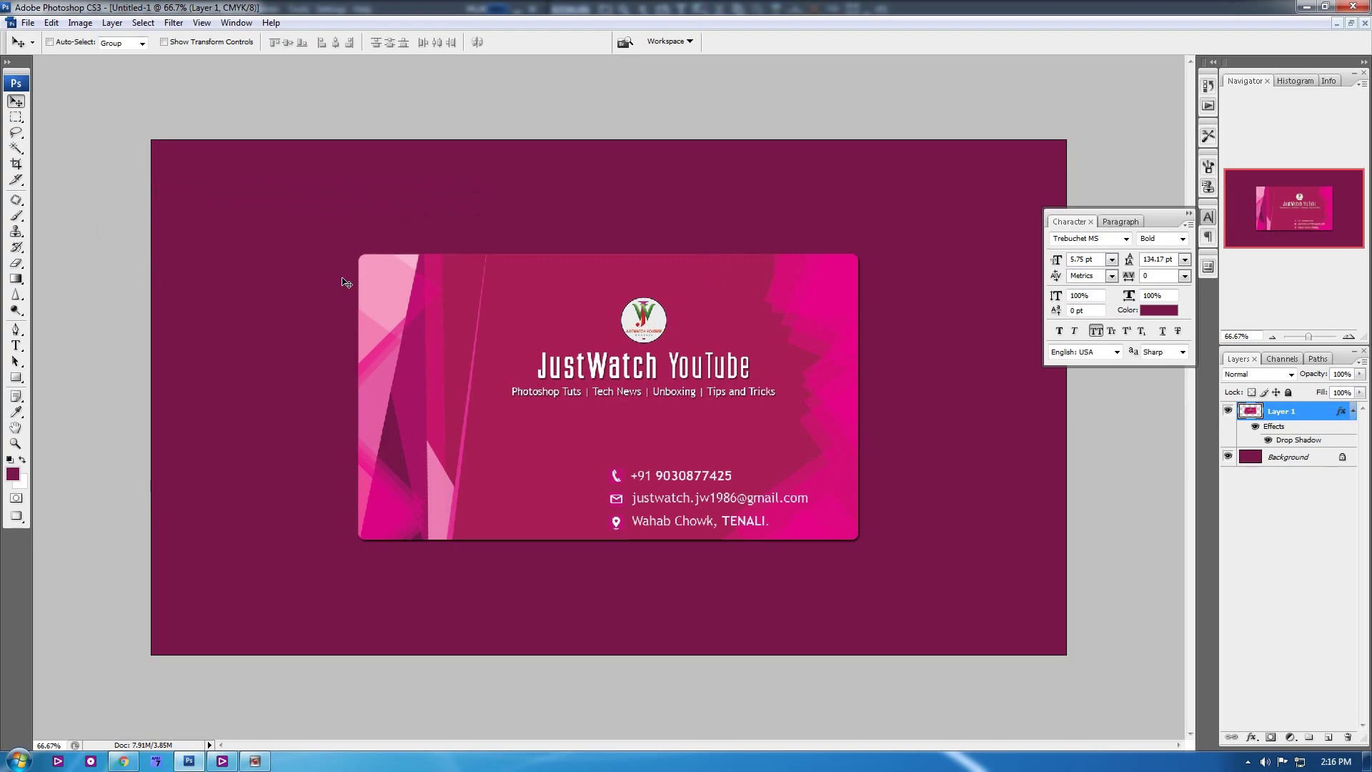
key("alt+Up")
key("alt+Up")
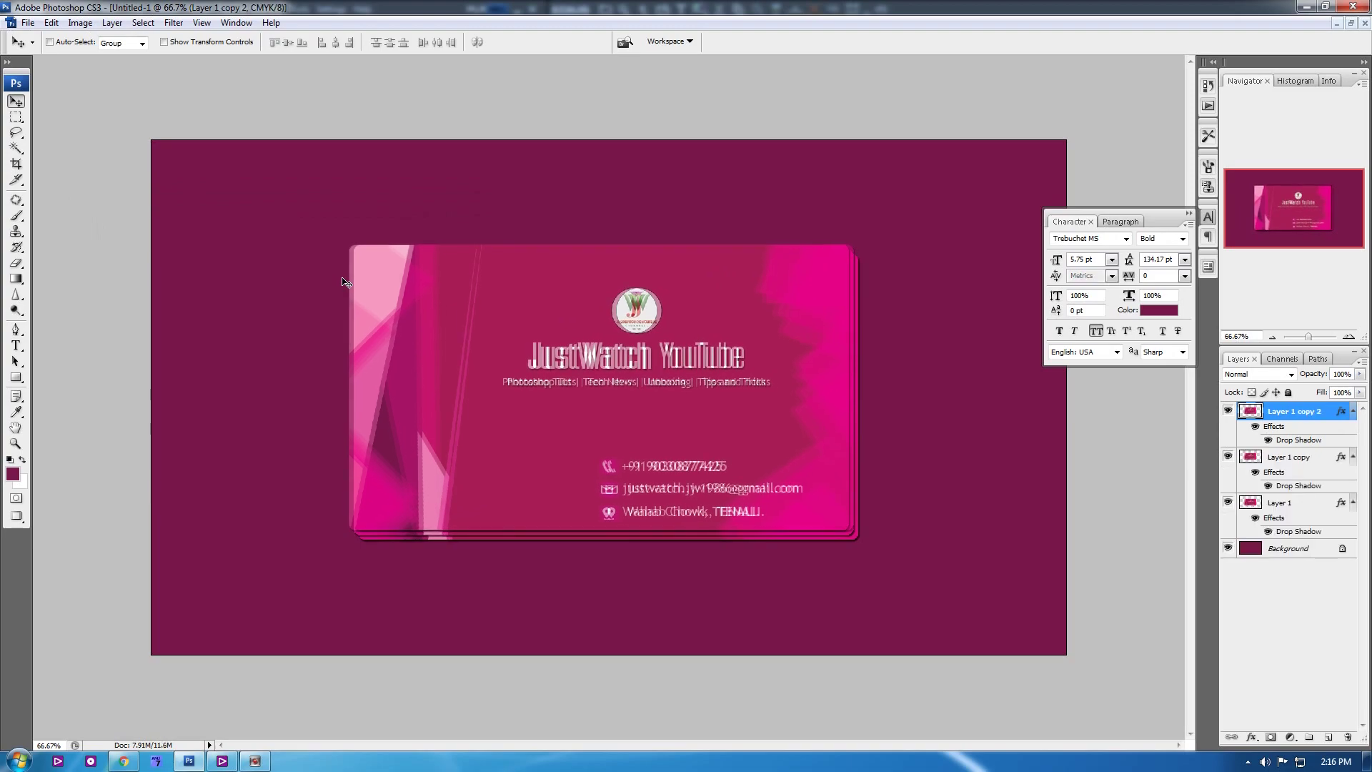
key("alt+Up")
- Add another offset card copy, then select all card layers and merge them into one
key("alt+Up")
key("alt+Up")
key("alt+Up")
key("alt+Up")
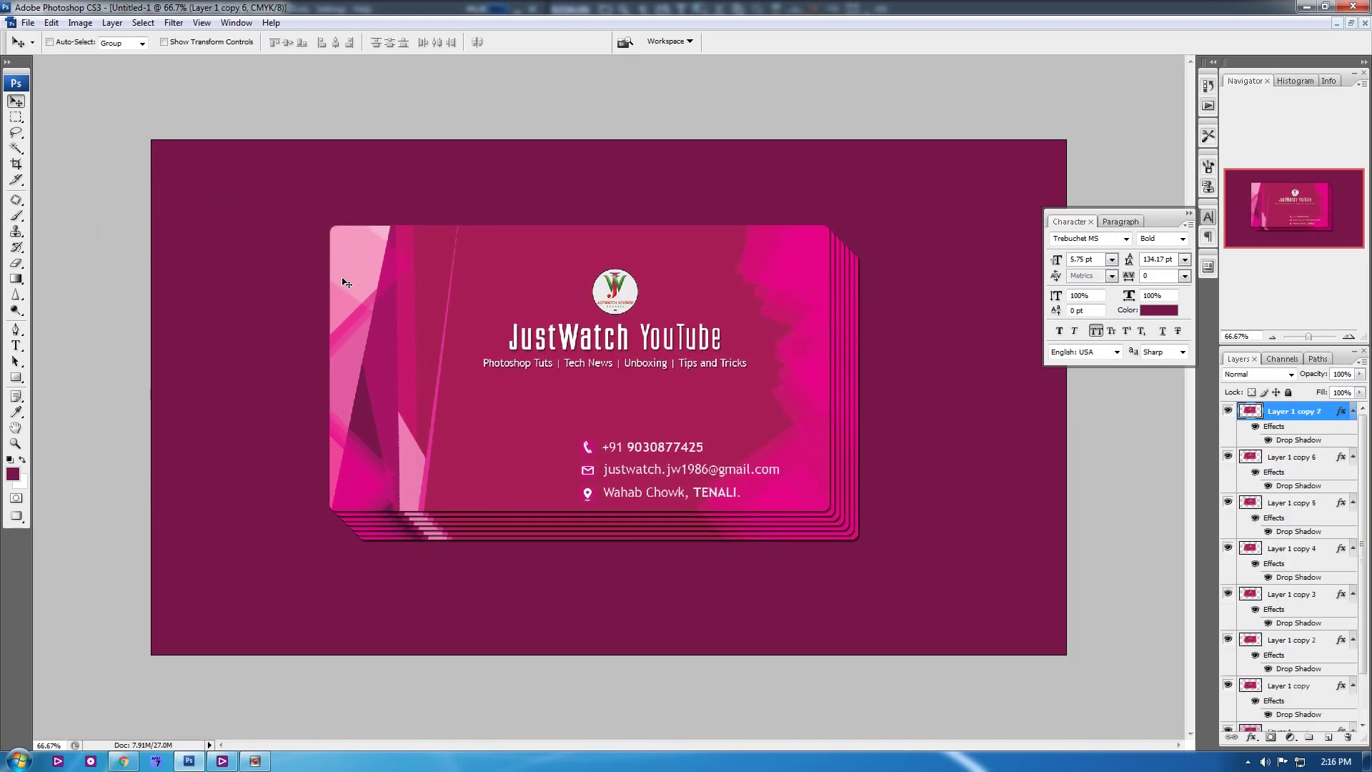
key("alt+Up")
key("alt+Up")
scroll(1318, 693, "down", 3)
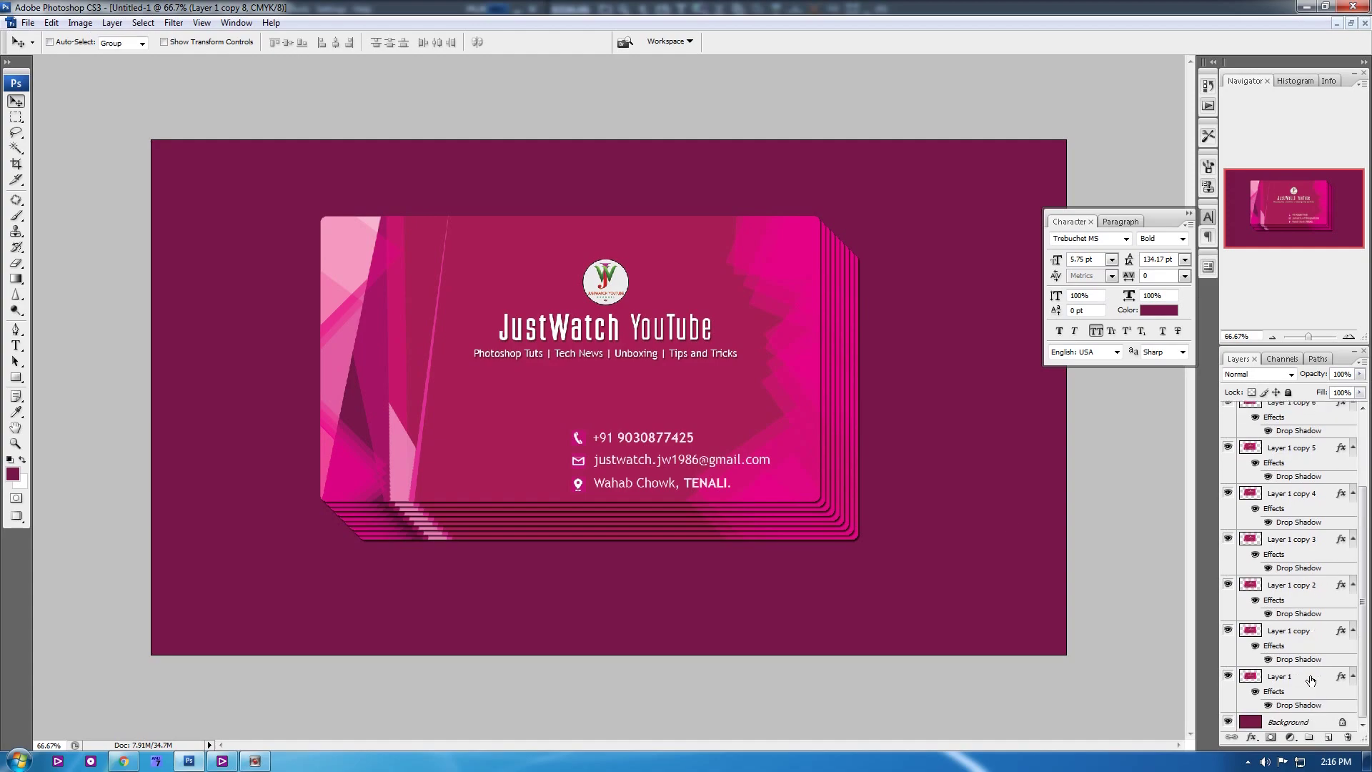
left_click(1310, 678, "shift")
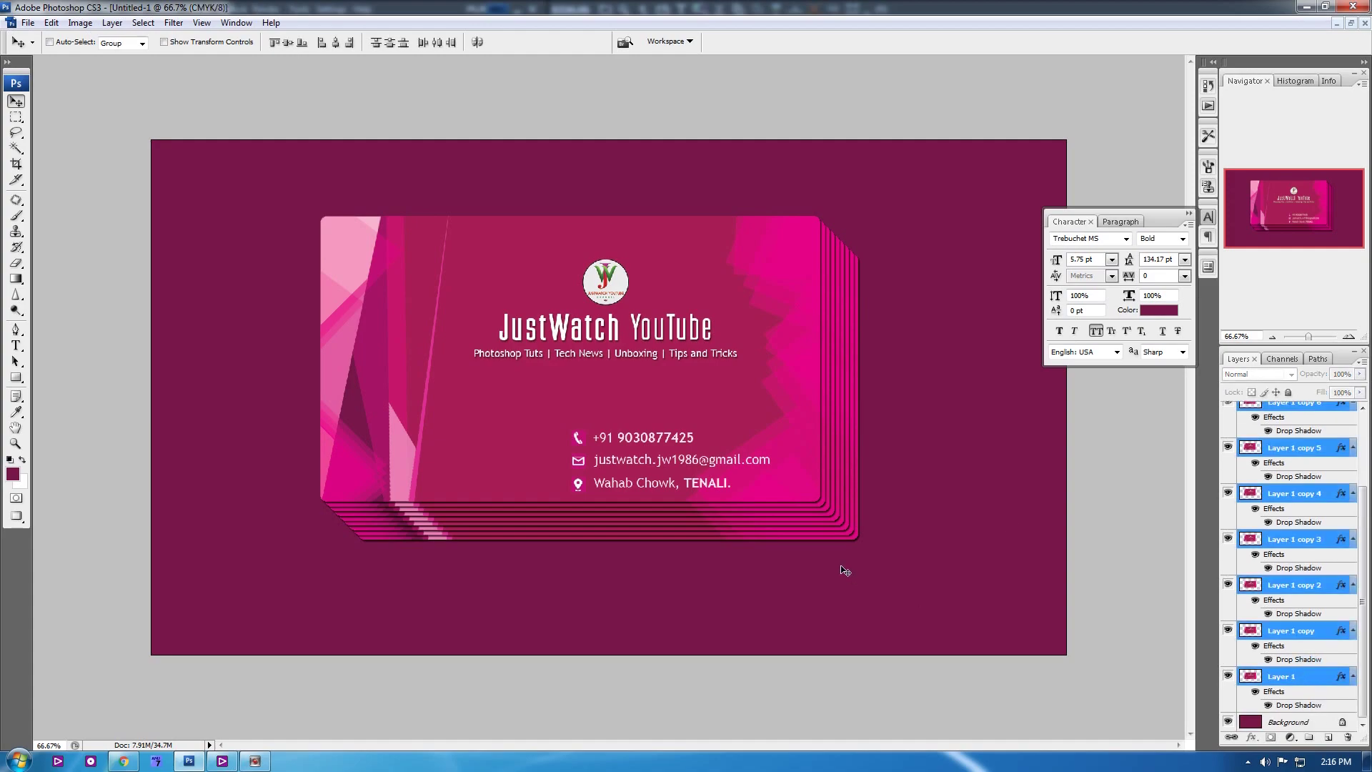
key("ctrl+e")
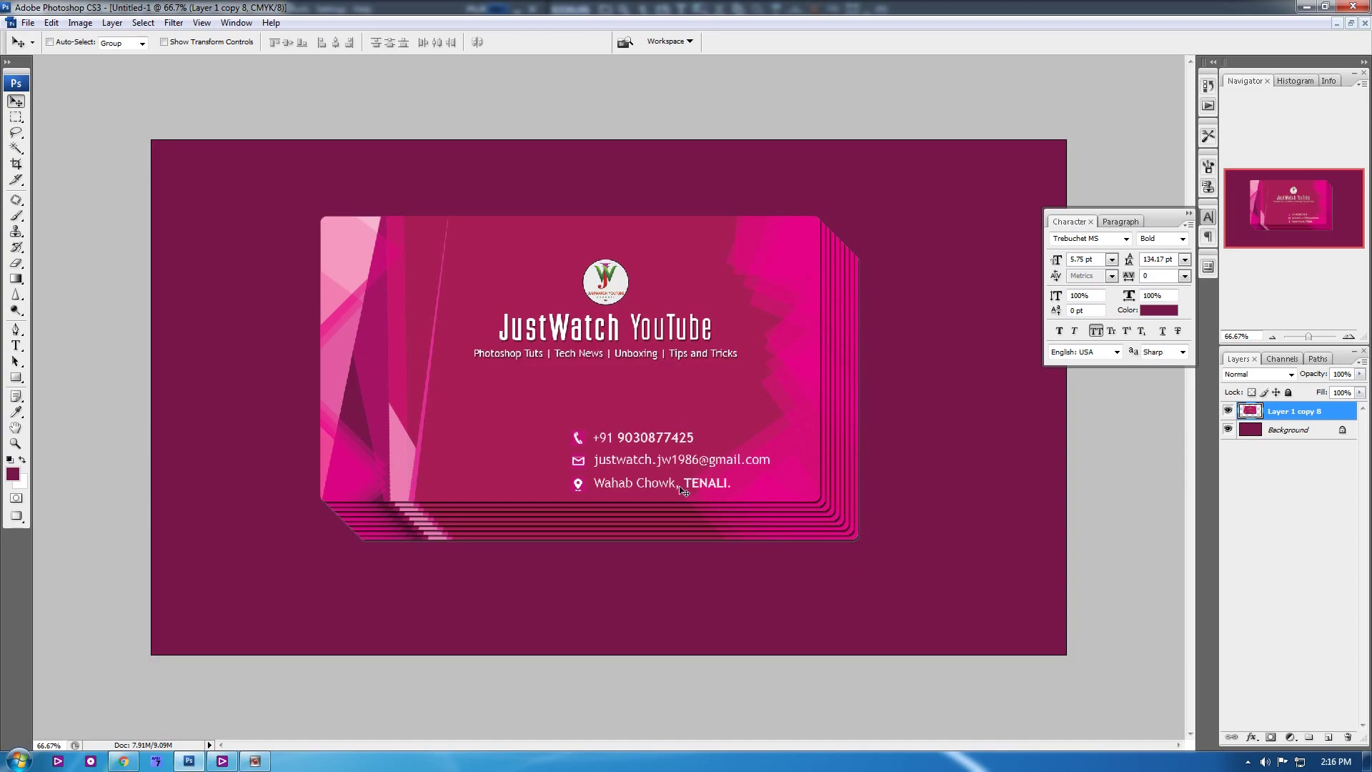
key("alt+l")
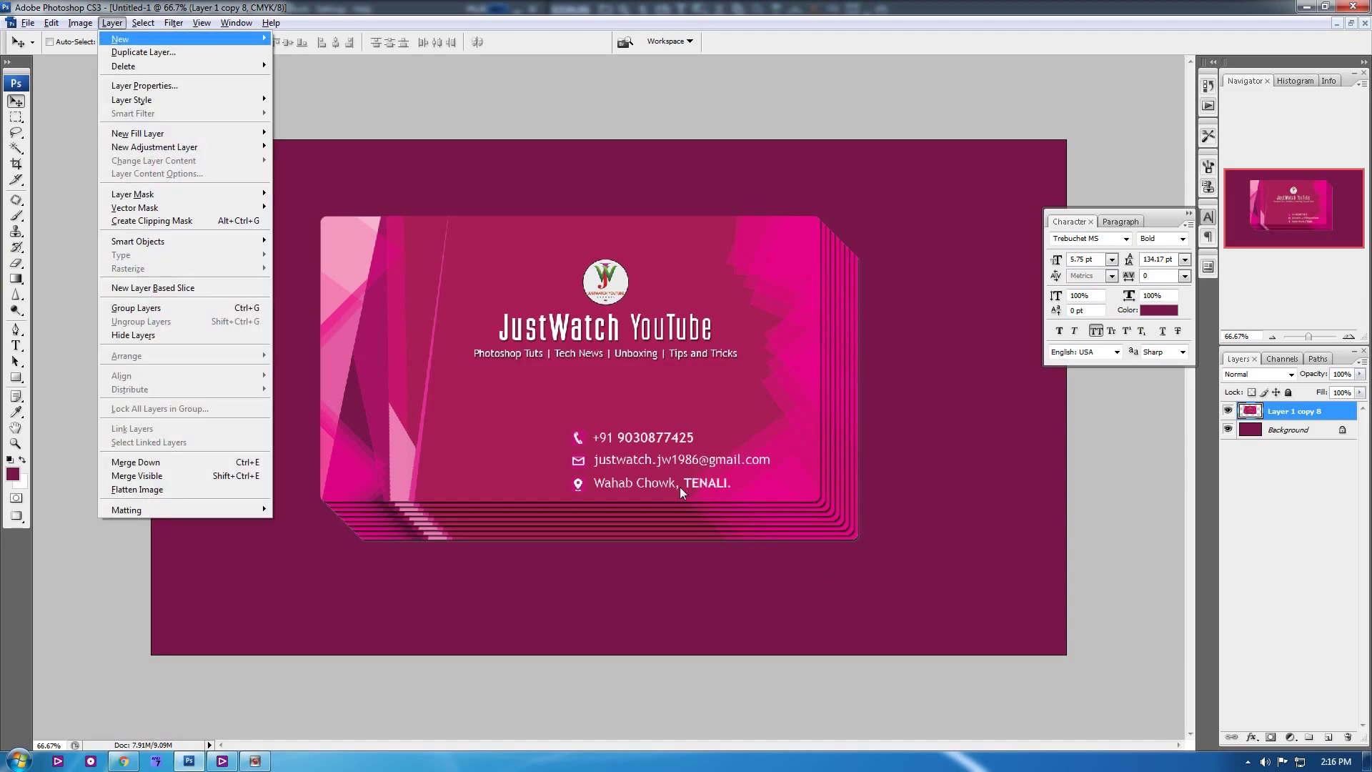
- Apply a drop shadow to the merged stack with distance 8 px, size 8 px, spread 15%
key("y")
key("d")
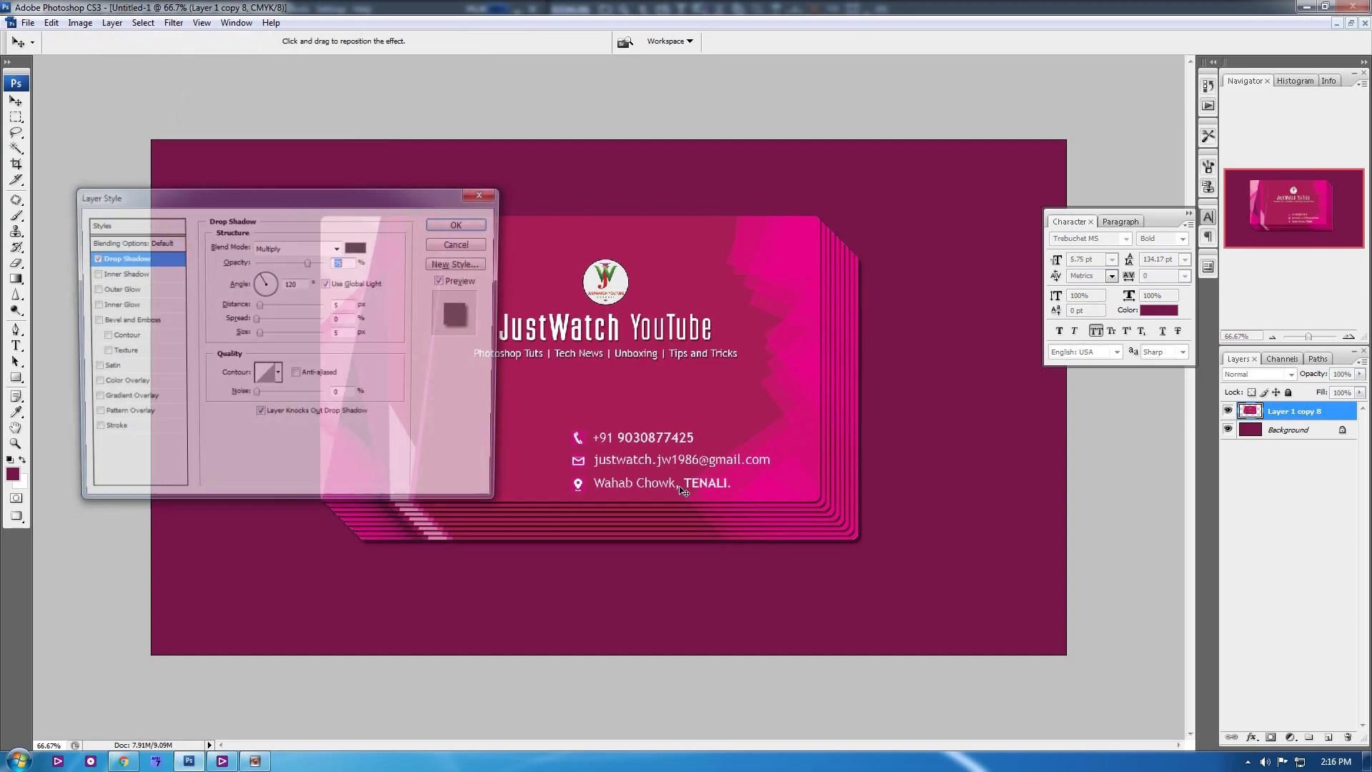
double_click(346, 307)
type("8")
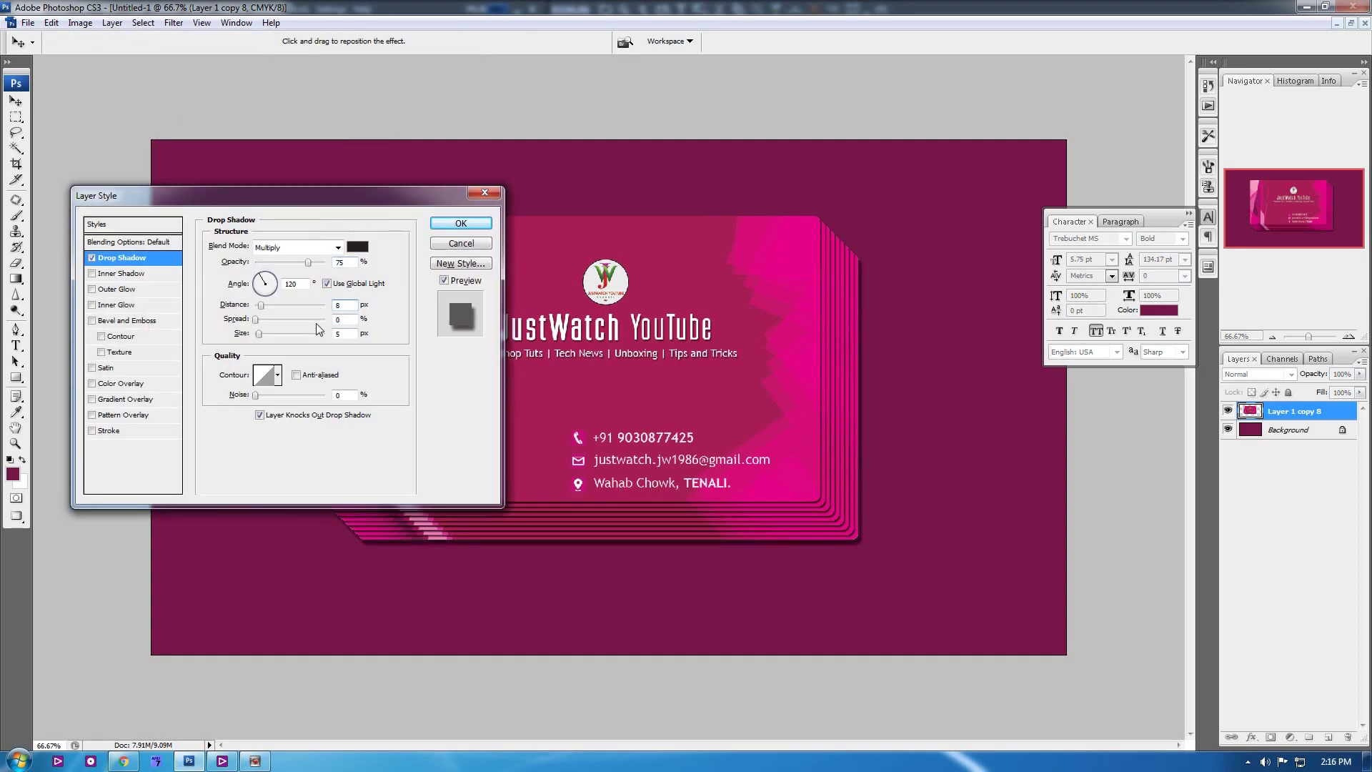
double_click(343, 331)
type("8")
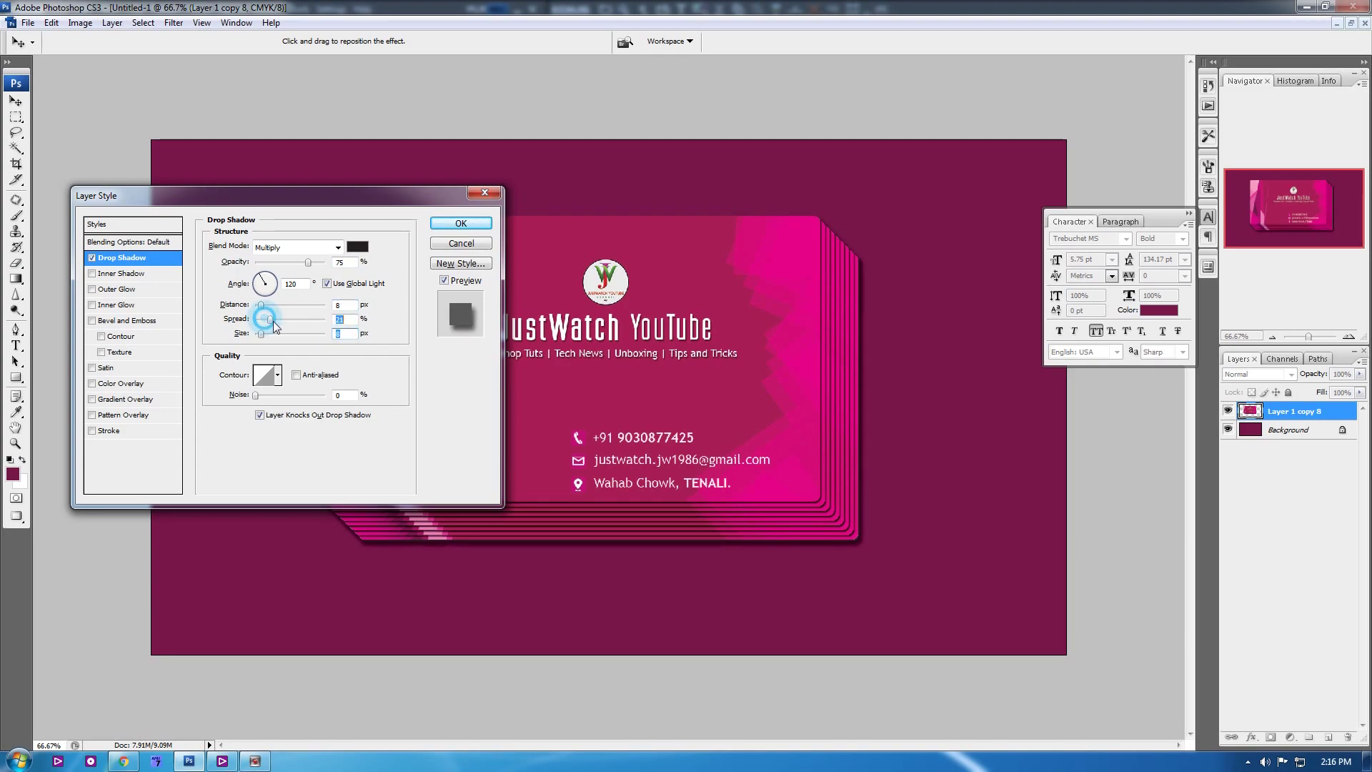
mouse_move(256, 319)
left_mouse_down()
mouse_move(275, 319)
mouse_move(261, 307)
mouse_move(269, 334)
left_mouse_up()
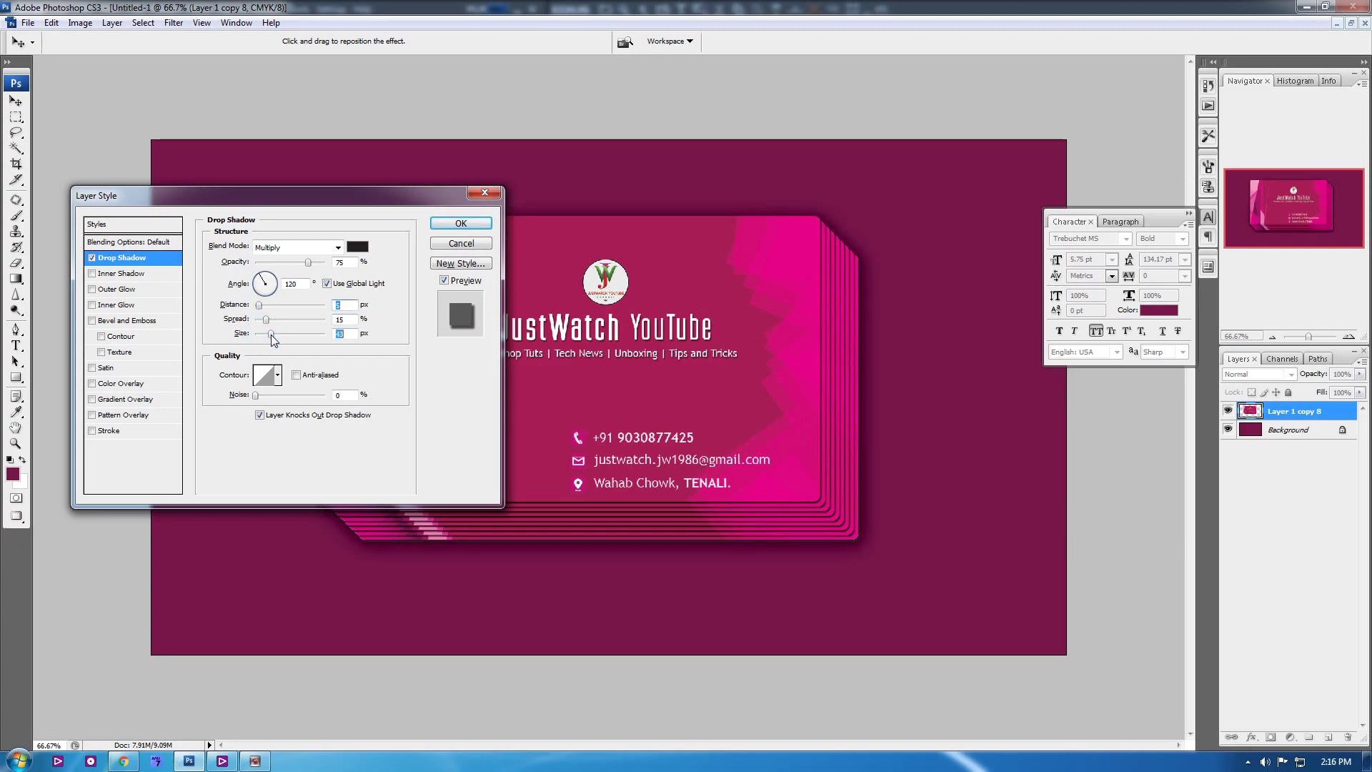
left_click(461, 222)
- Select the Background layer and convert the document to RGB colour without flattening
right_click(890, 421)
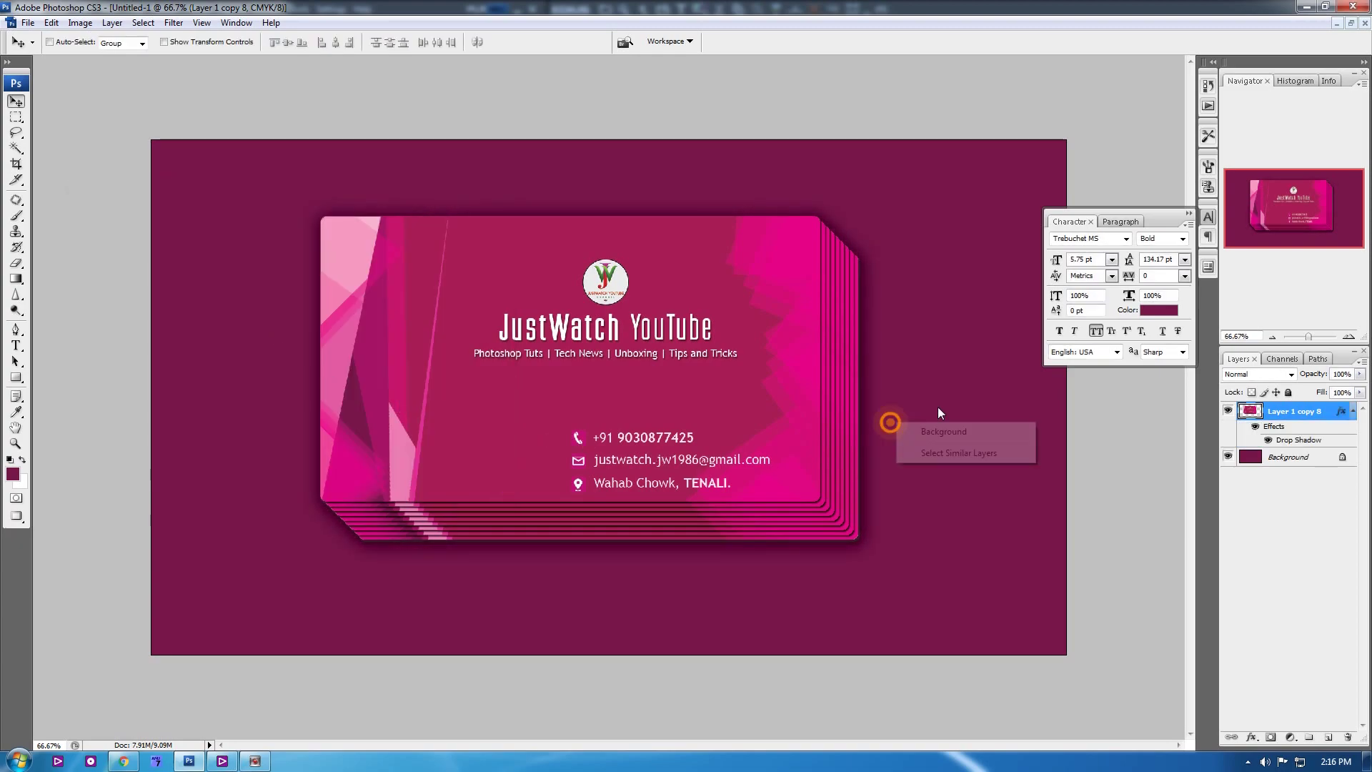
left_click(933, 429)
key("alt+i")
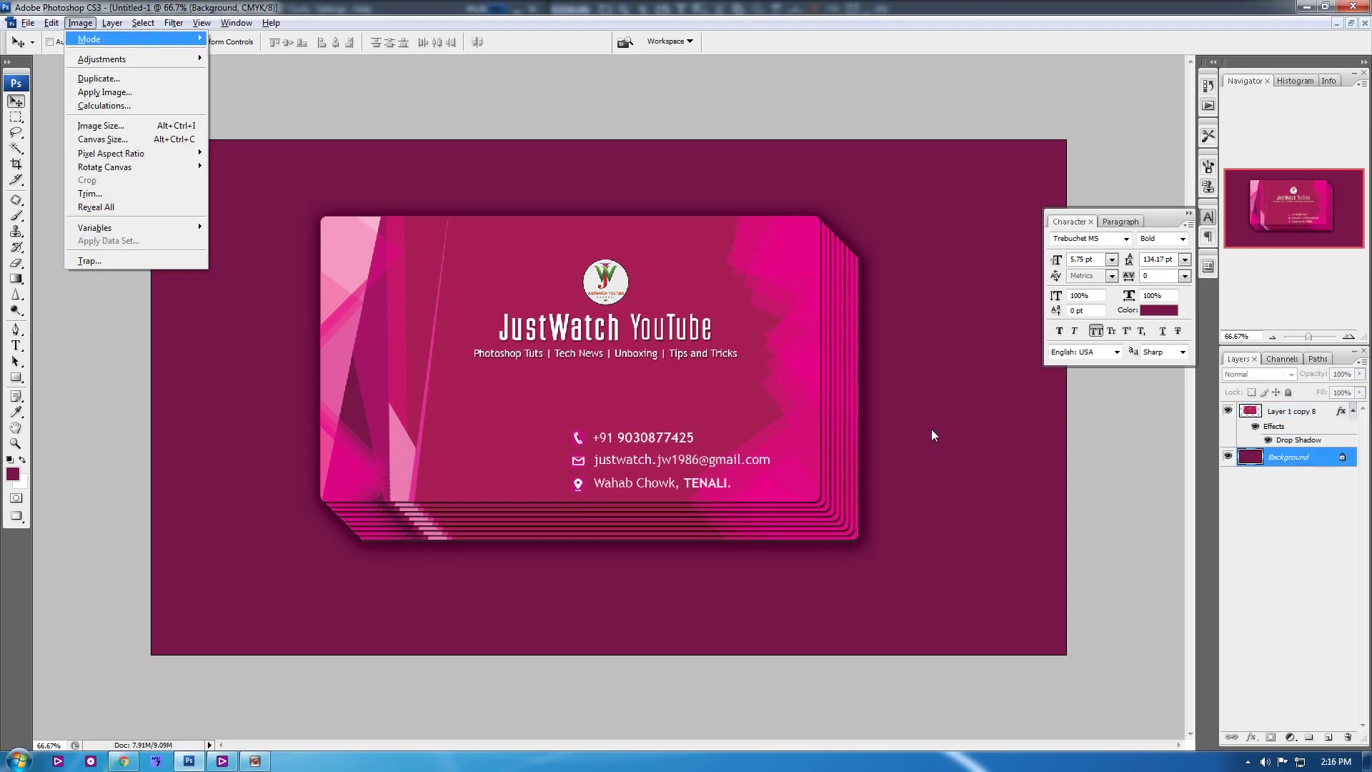
key("Right")
key("r")
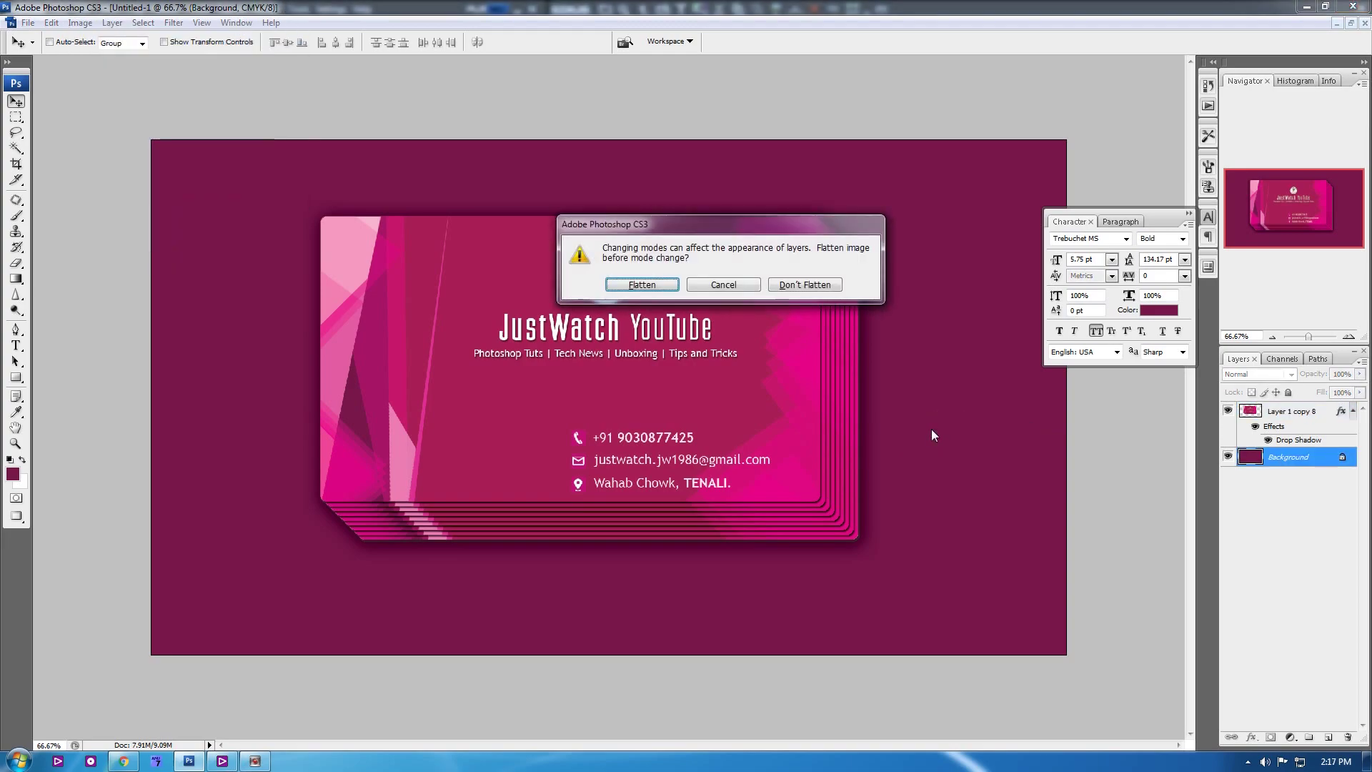
key("Tab")
key("Tab")
key("Return")
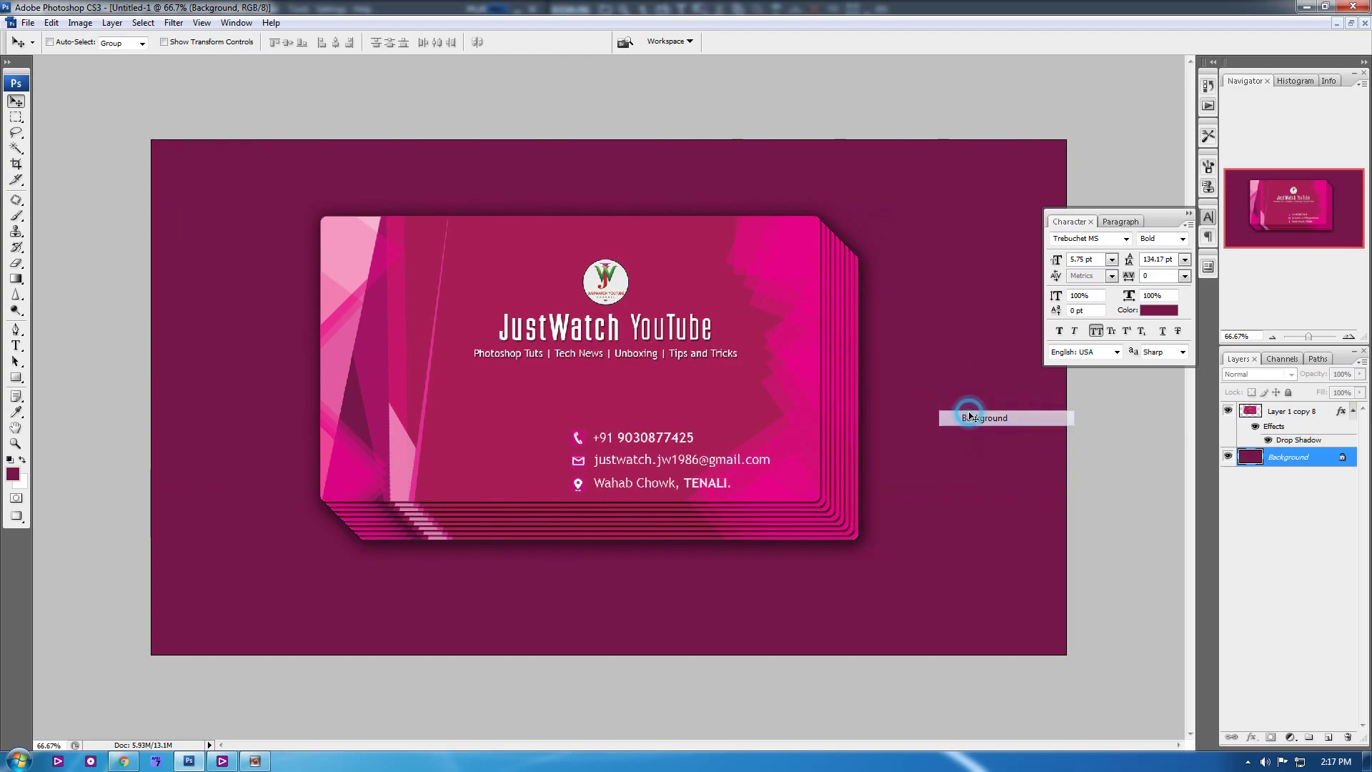
- Try a purple Hue/Saturation shift on the background, then cancel it to keep the maroon
key("ctrl+u")
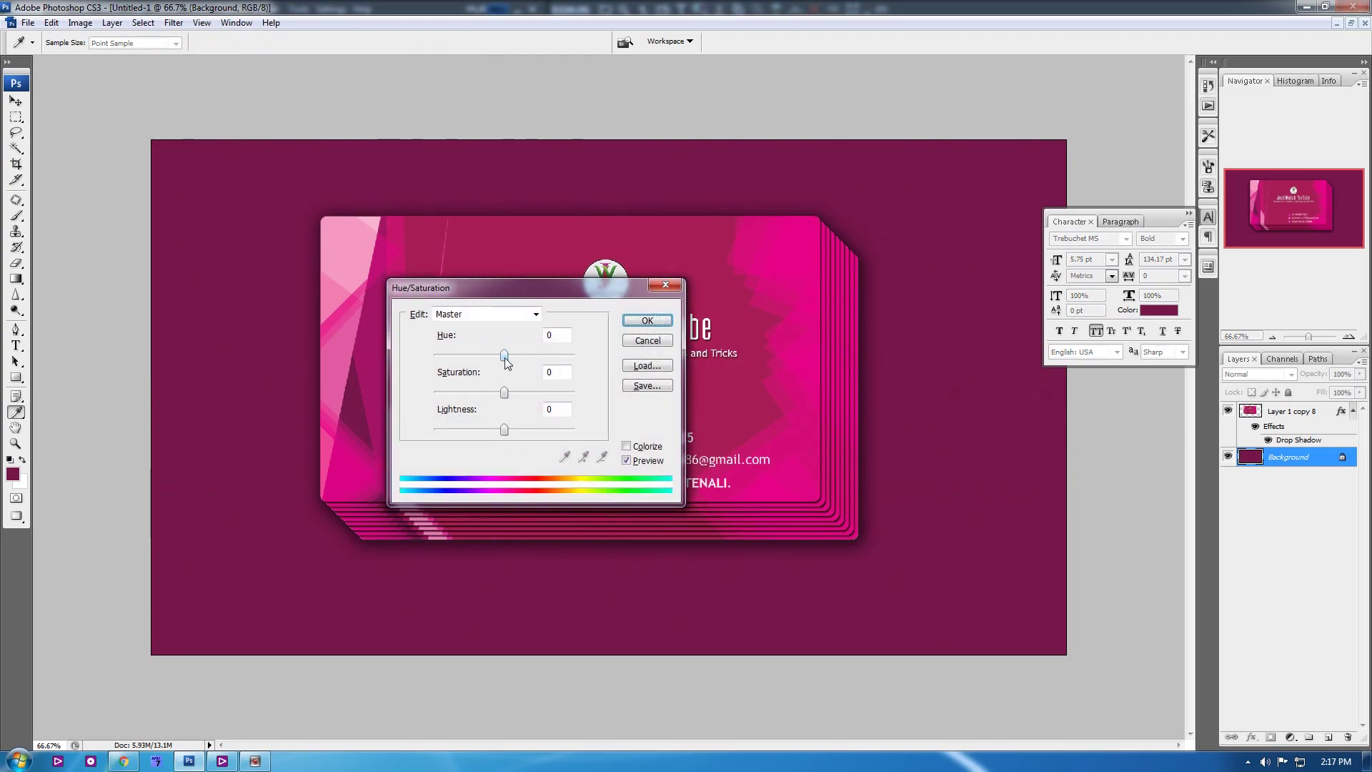
left_click_drag(504, 357, 468, 350)
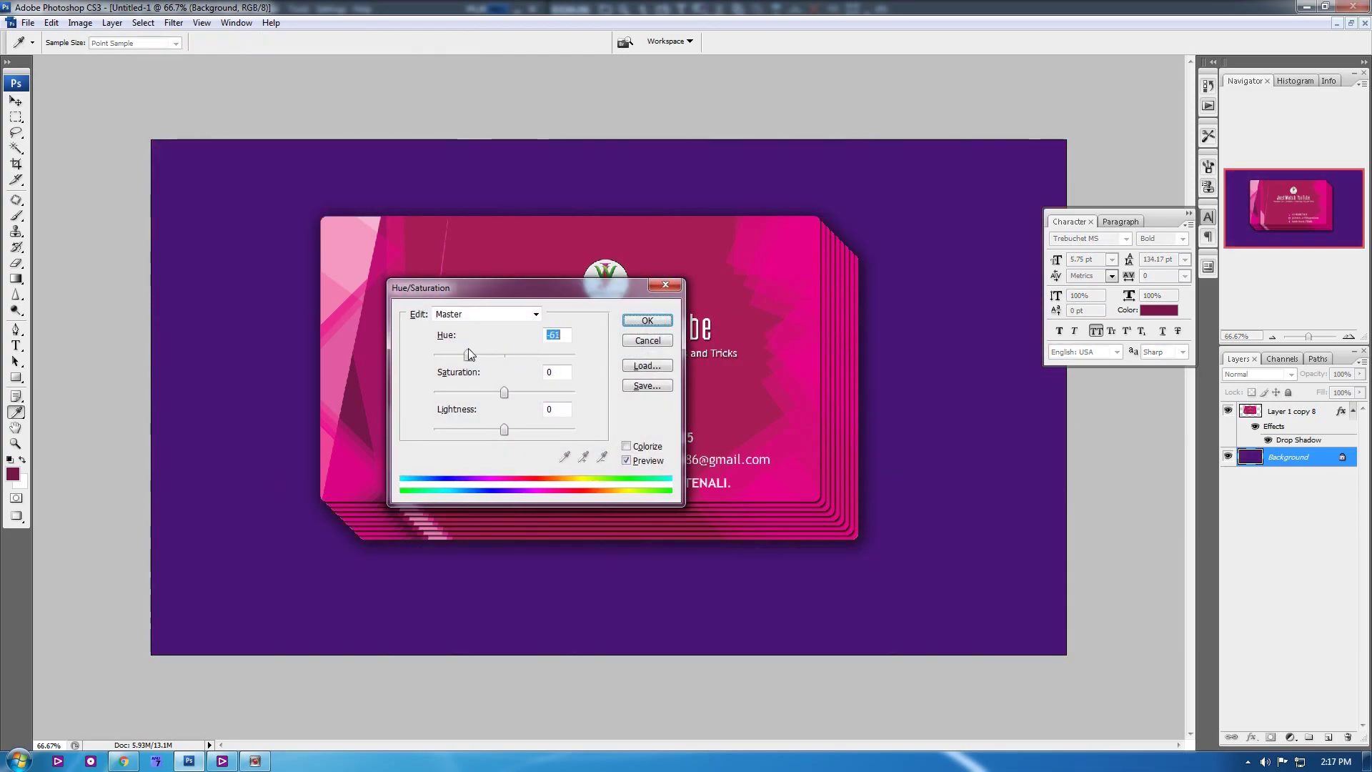
left_click(647, 341)
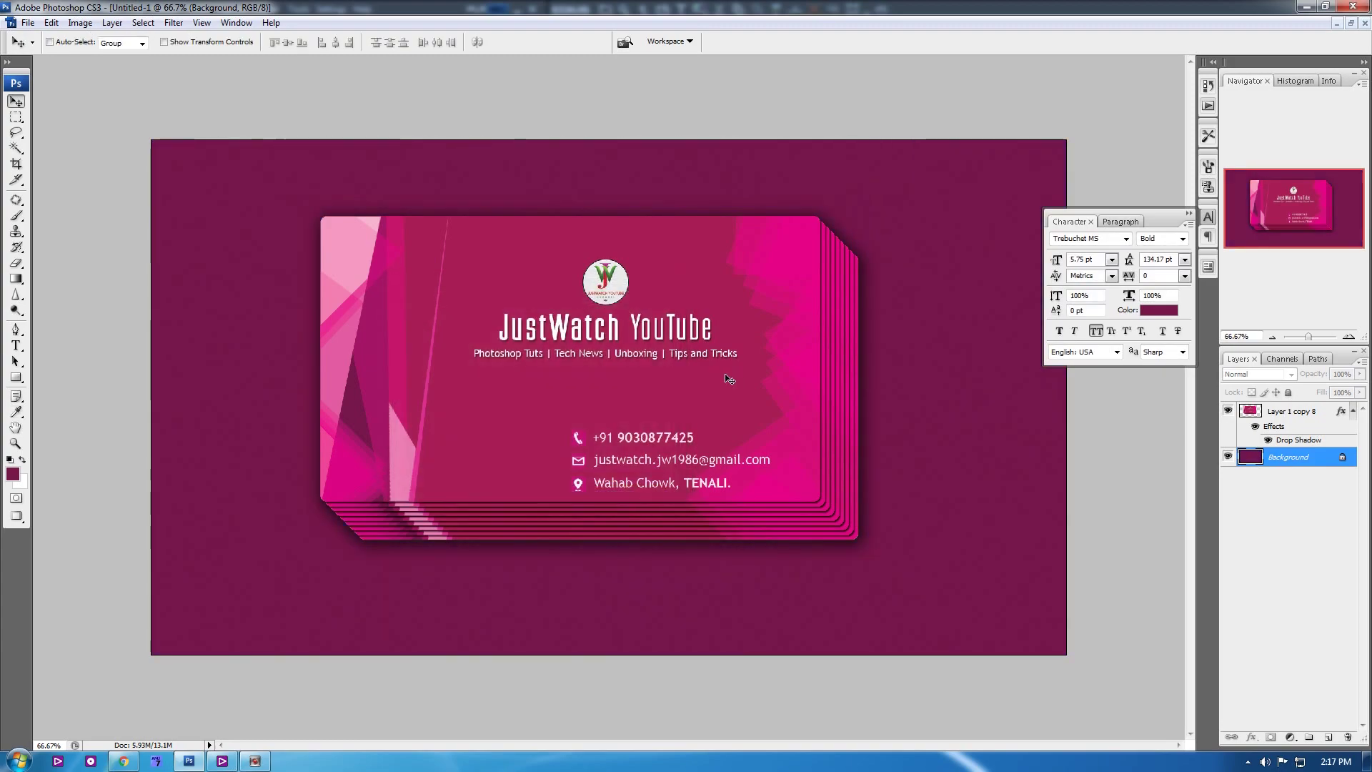
left_click(174, 22)
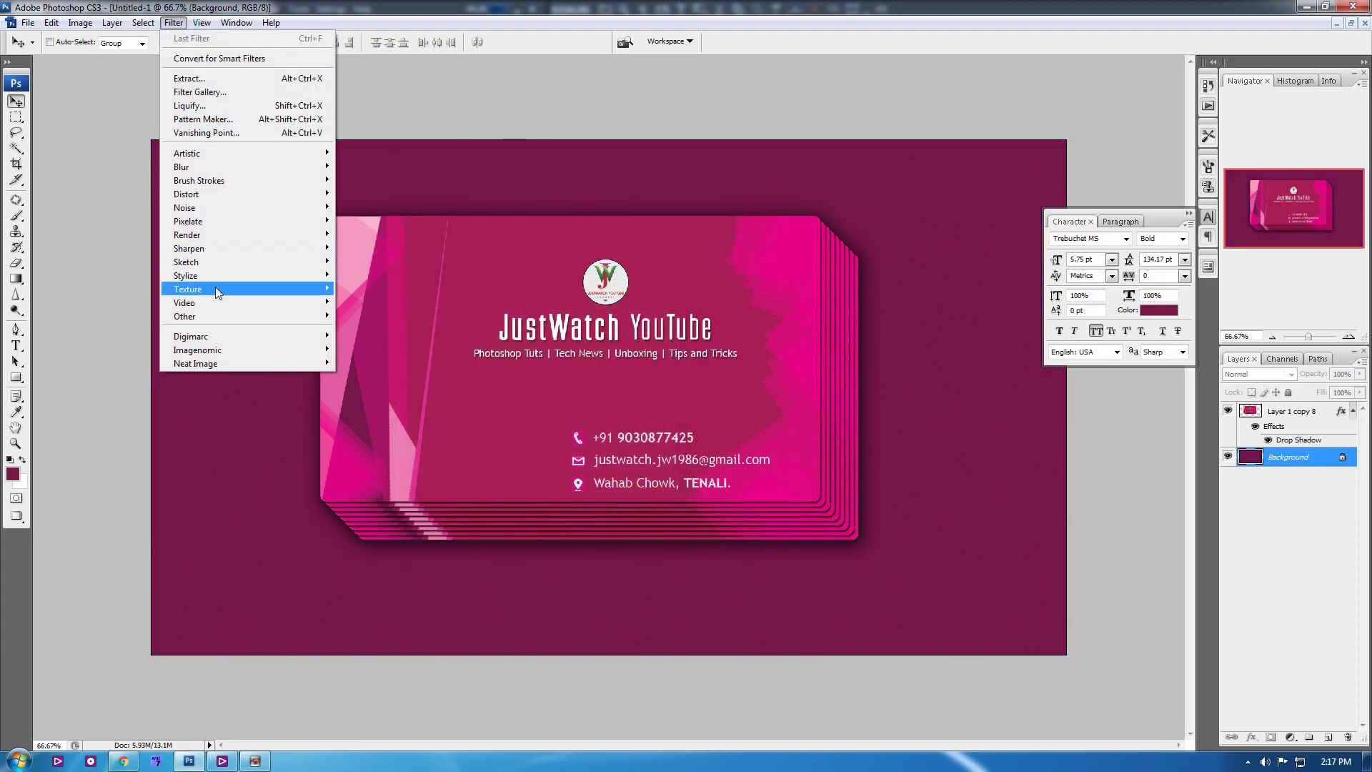
mouse_move(187, 289)
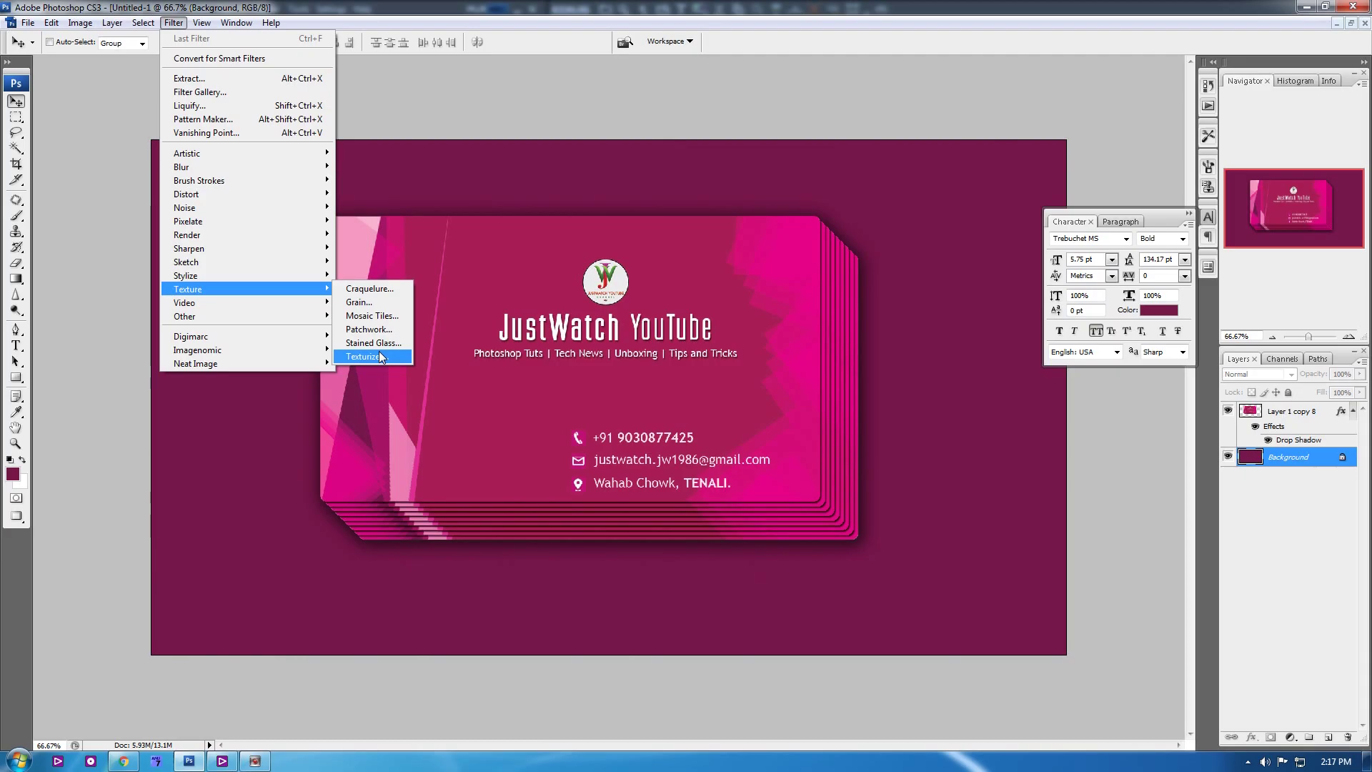
- Open the Texturizer filter gallery and preview Craquelure, Glass, Grain and Stained Glass
left_click(379, 356)
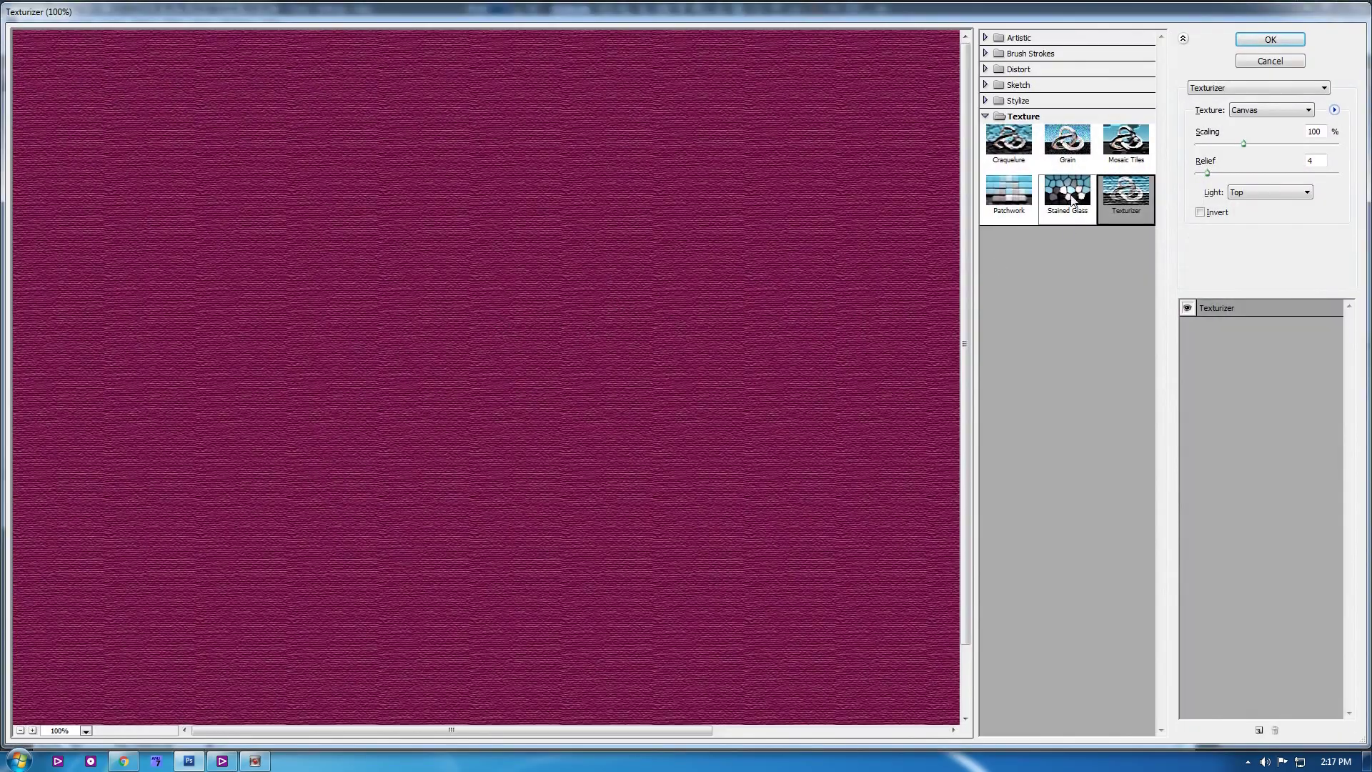
left_click(1008, 139)
left_click(1126, 191)
left_click(1018, 68)
left_click(1084, 100)
left_click(1067, 191)
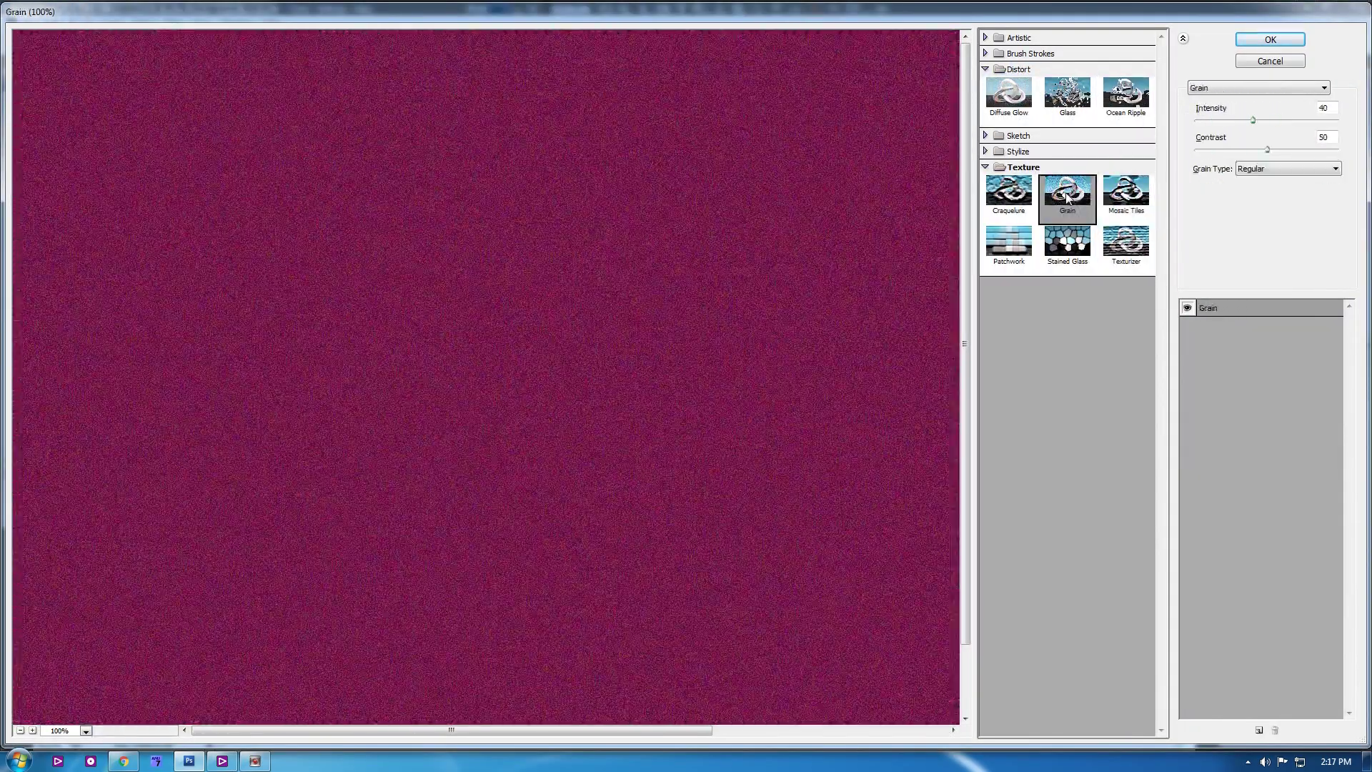
left_click(1068, 241)
left_click(1126, 242)
- Preview the Brush Strokes filters, then apply Mosaic Tiles with an adjusted tile size
left_click(1022, 53)
left_click(1124, 86)
left_click(1126, 128)
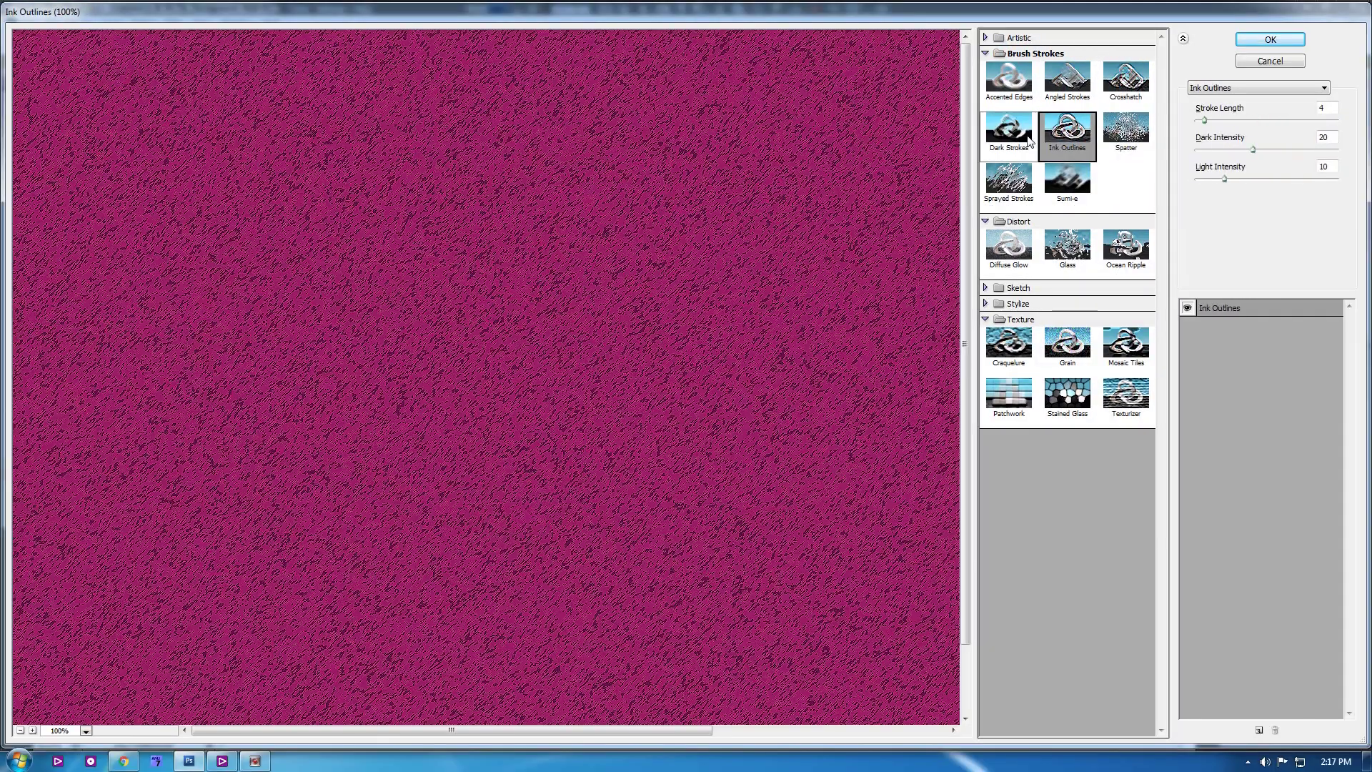
left_click(1068, 178)
left_click(1067, 343)
left_click(1125, 347)
left_click_drag(1206, 119, 1208, 119)
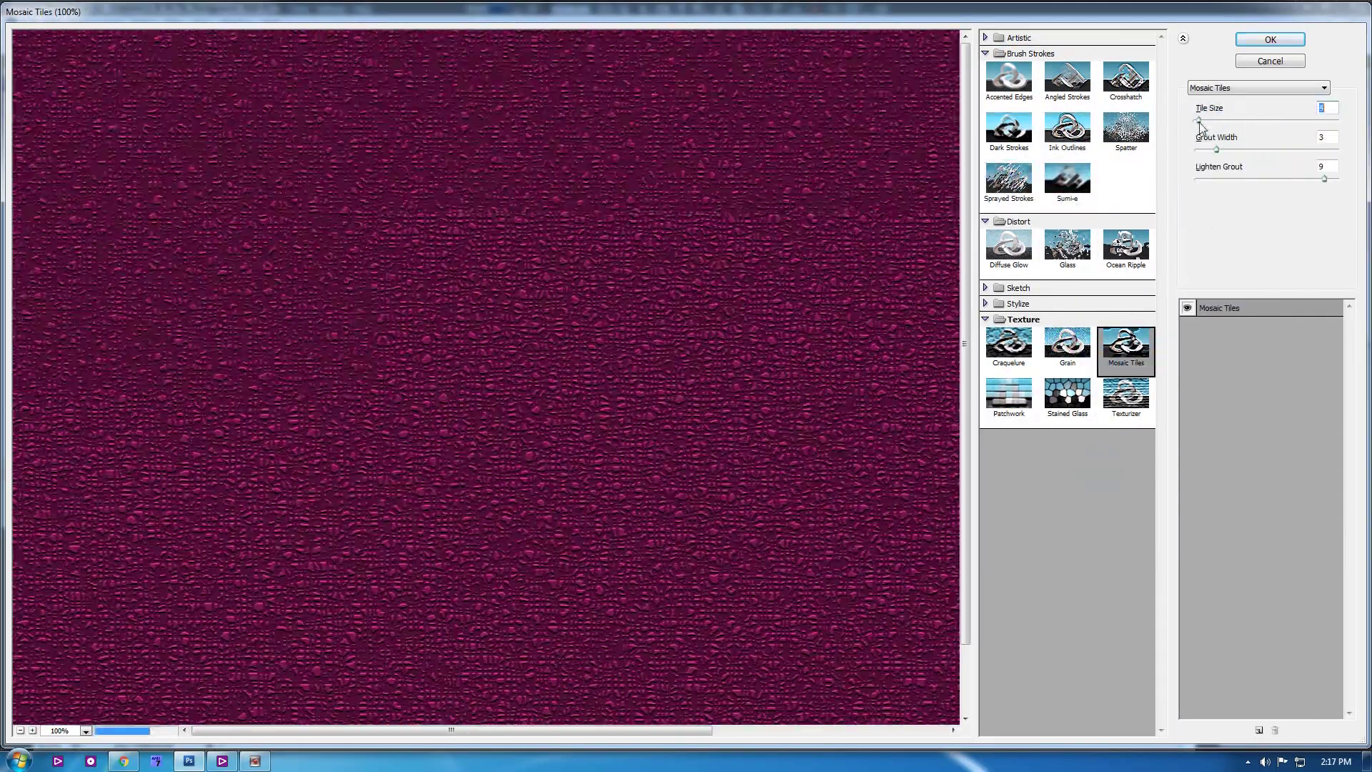
left_click(1270, 41)
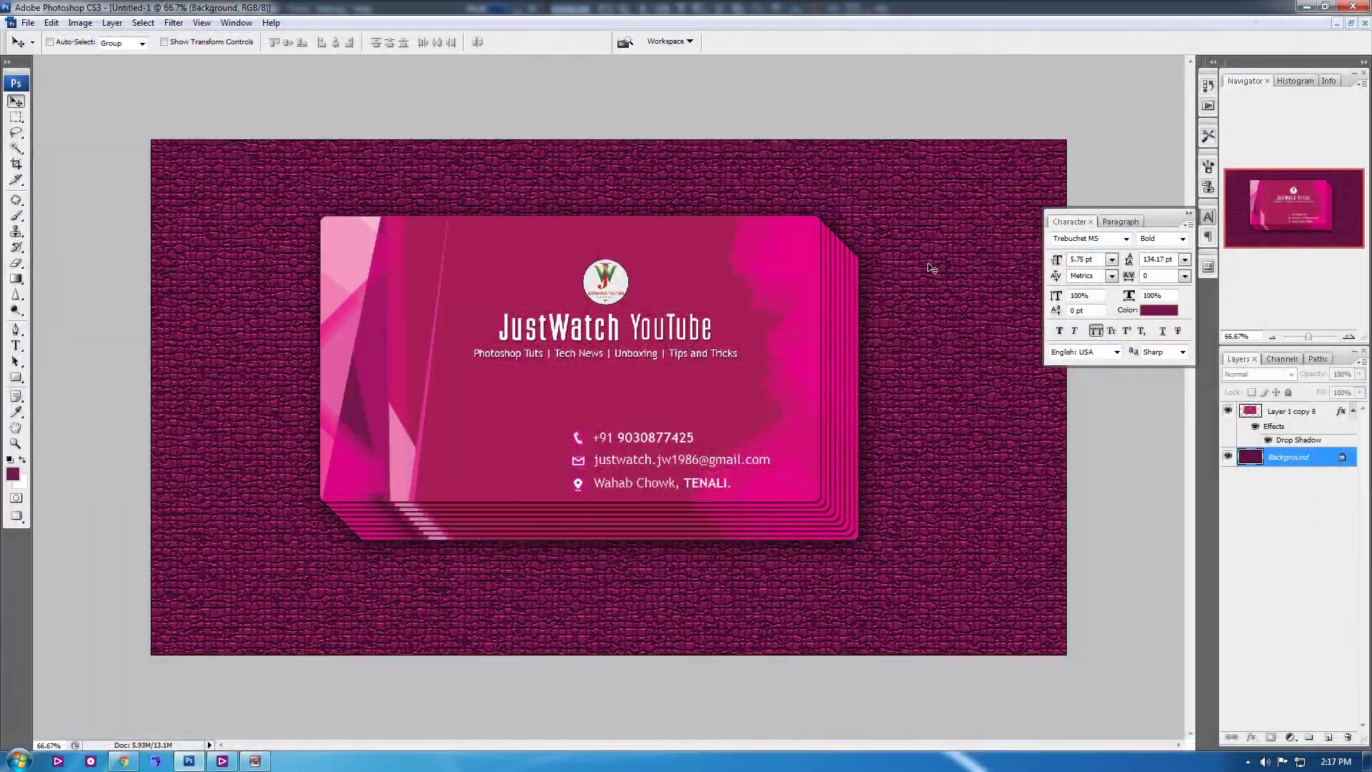
- Zoom out to the whole canvas and create a new empty layer named Layer 1
key("ctrl+minus")
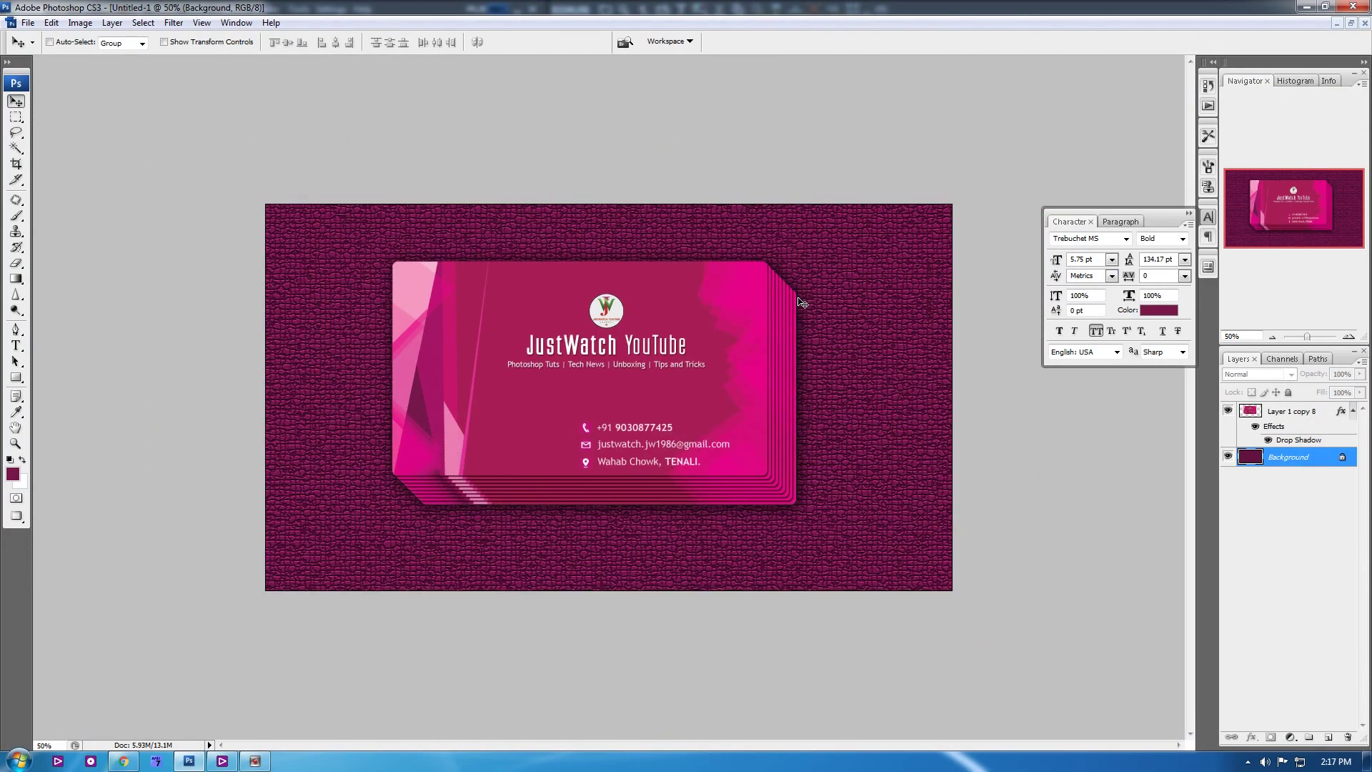
right_click(861, 266)
left_click(882, 275)
key("ctrl+shift+n")
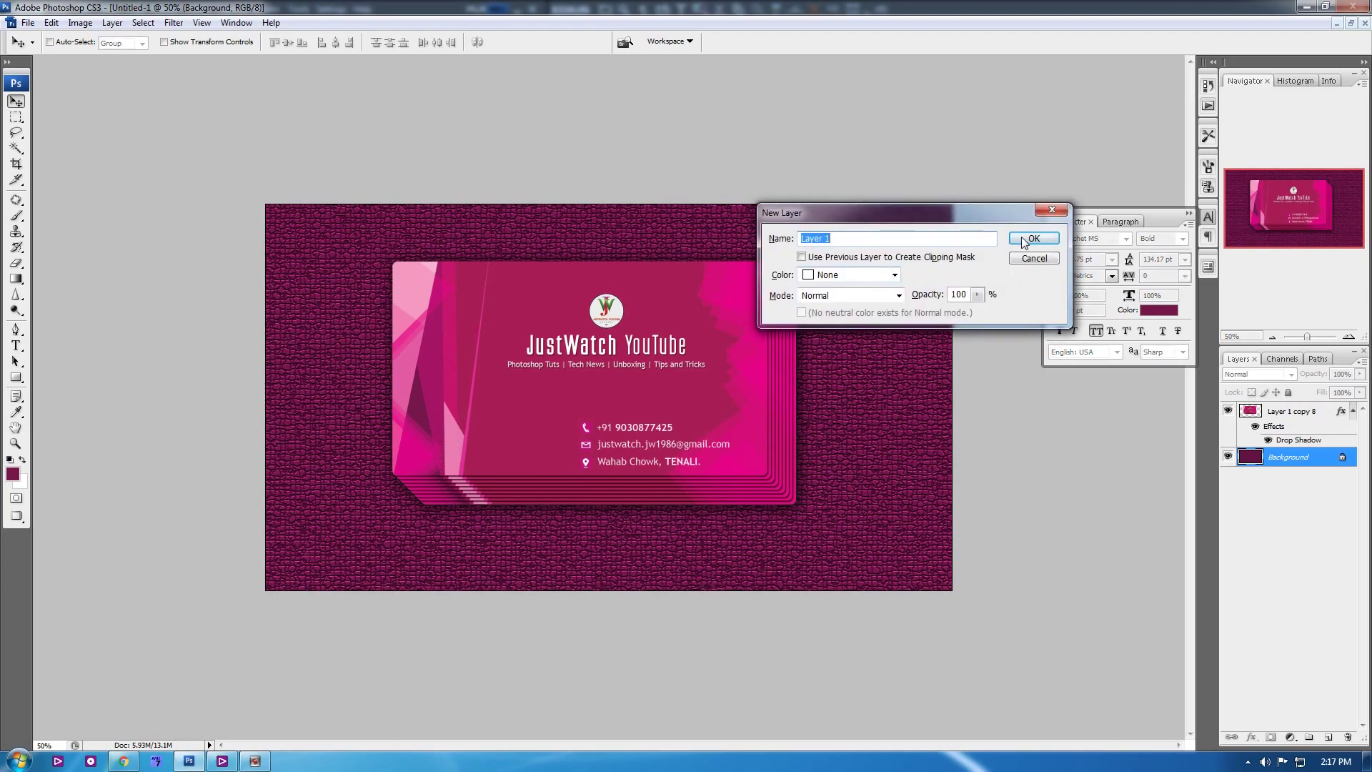
left_click(1023, 242)
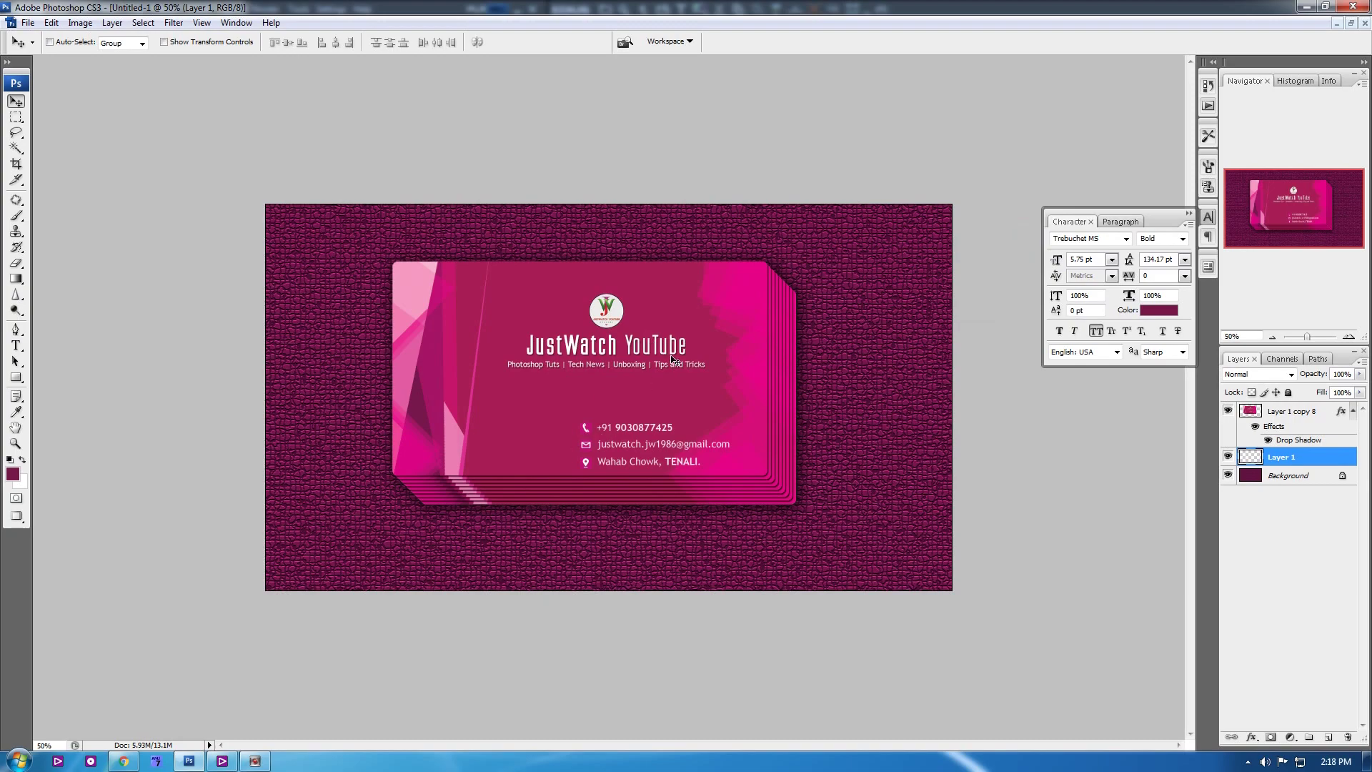
- Sample the background colour, size a soft brush, and undo a trial dark-magenta edge stroke
key("i")
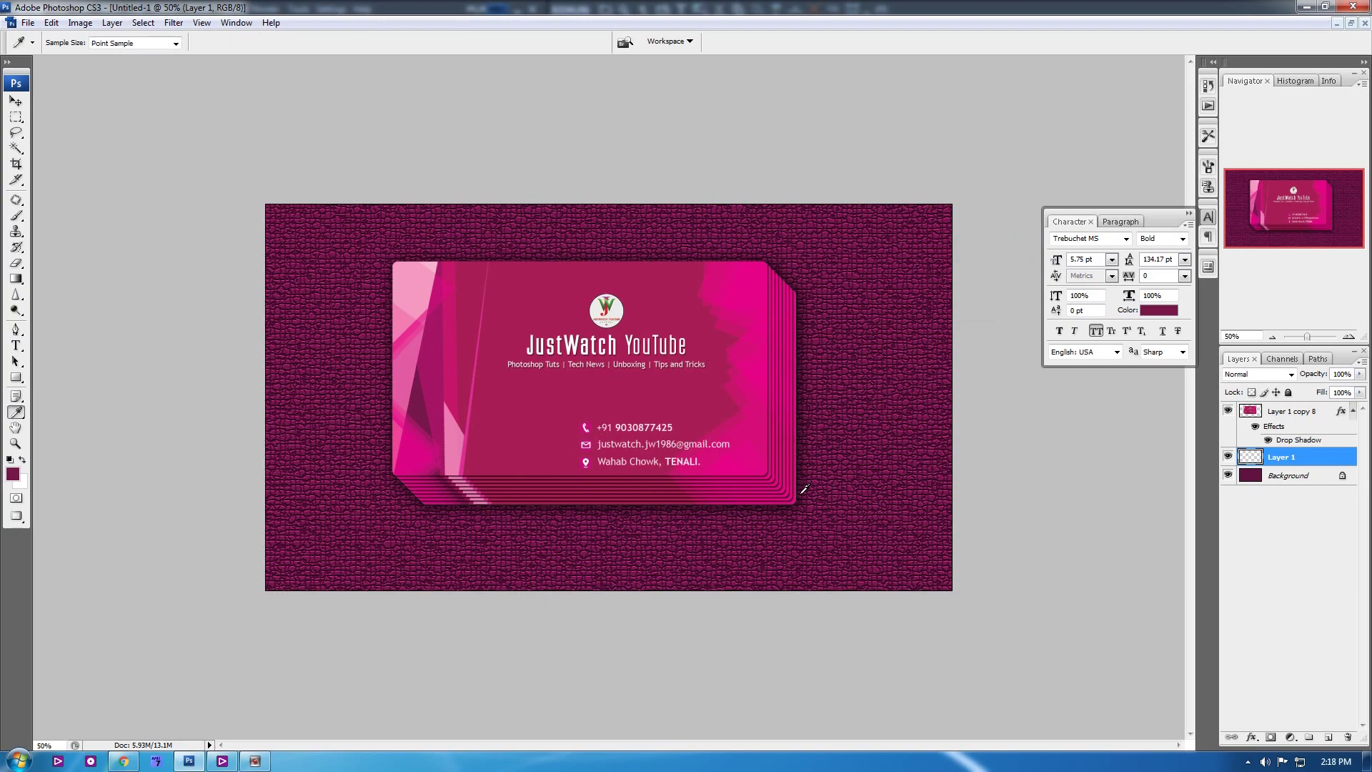
key("b")
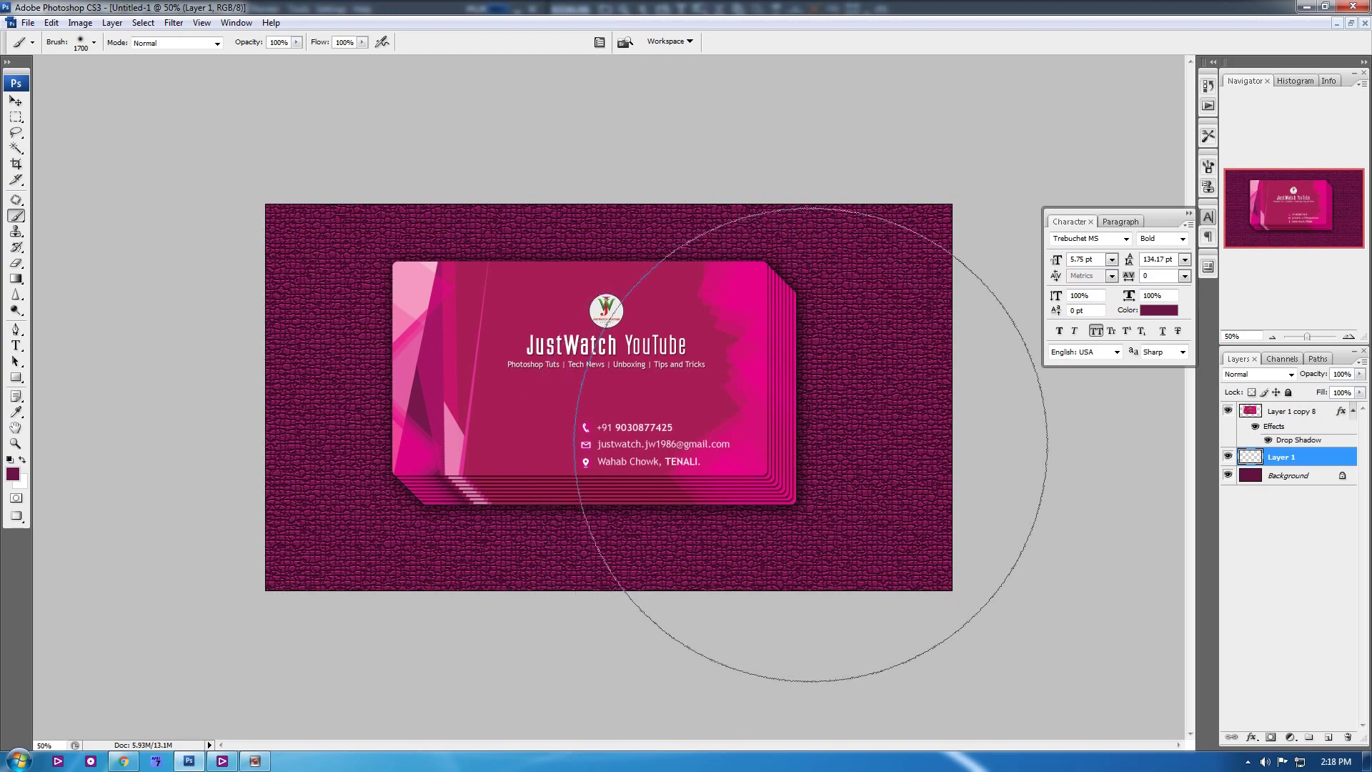
key("bracketleft")
key("bracketleft")
key("bracketleft")
key("bracketleft")
key("bracketleft")
key("bracketleft")
key("bracketleft")
key("bracketleft")
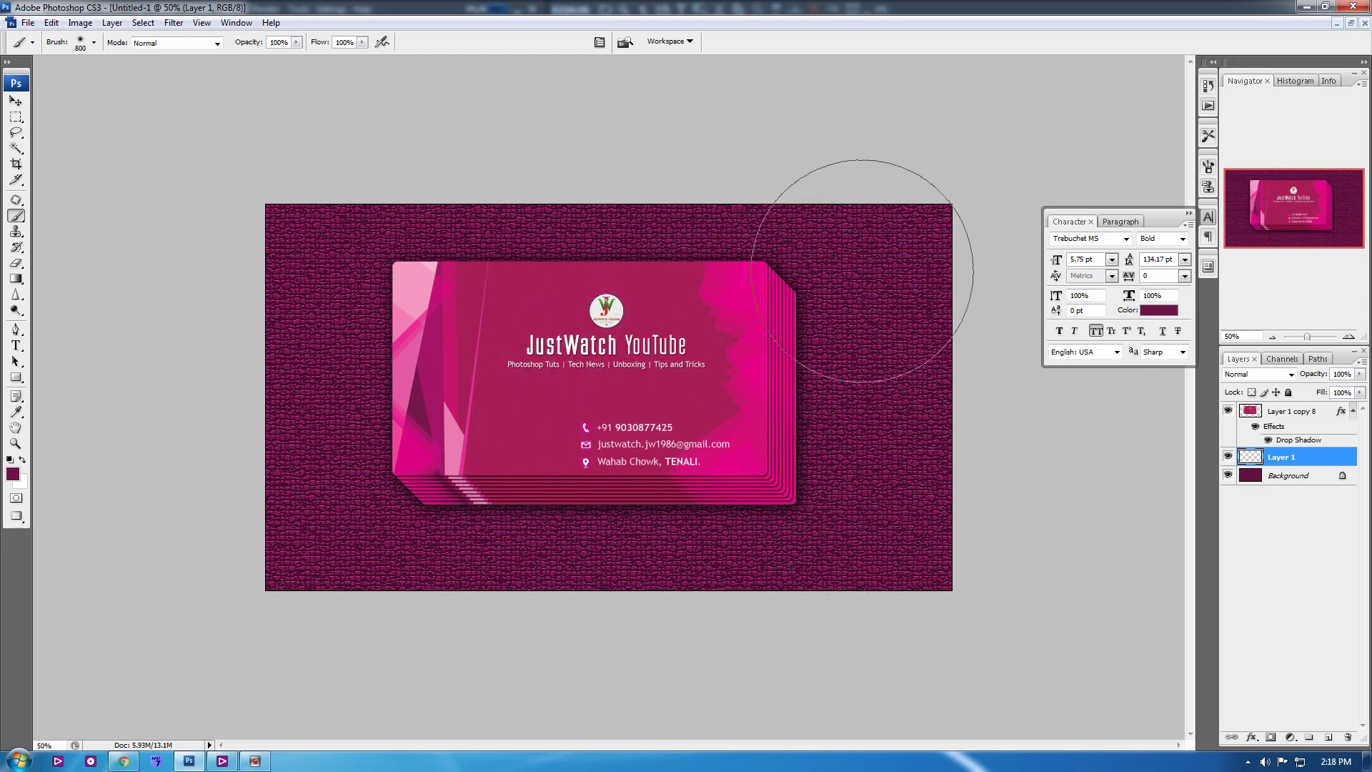
key("bracketleft")
key("bracketright")
key("bracketright")
key("bracketright")
key("bracketright")
key("bracketright")
left_click_drag(842, 108, 865, 639)
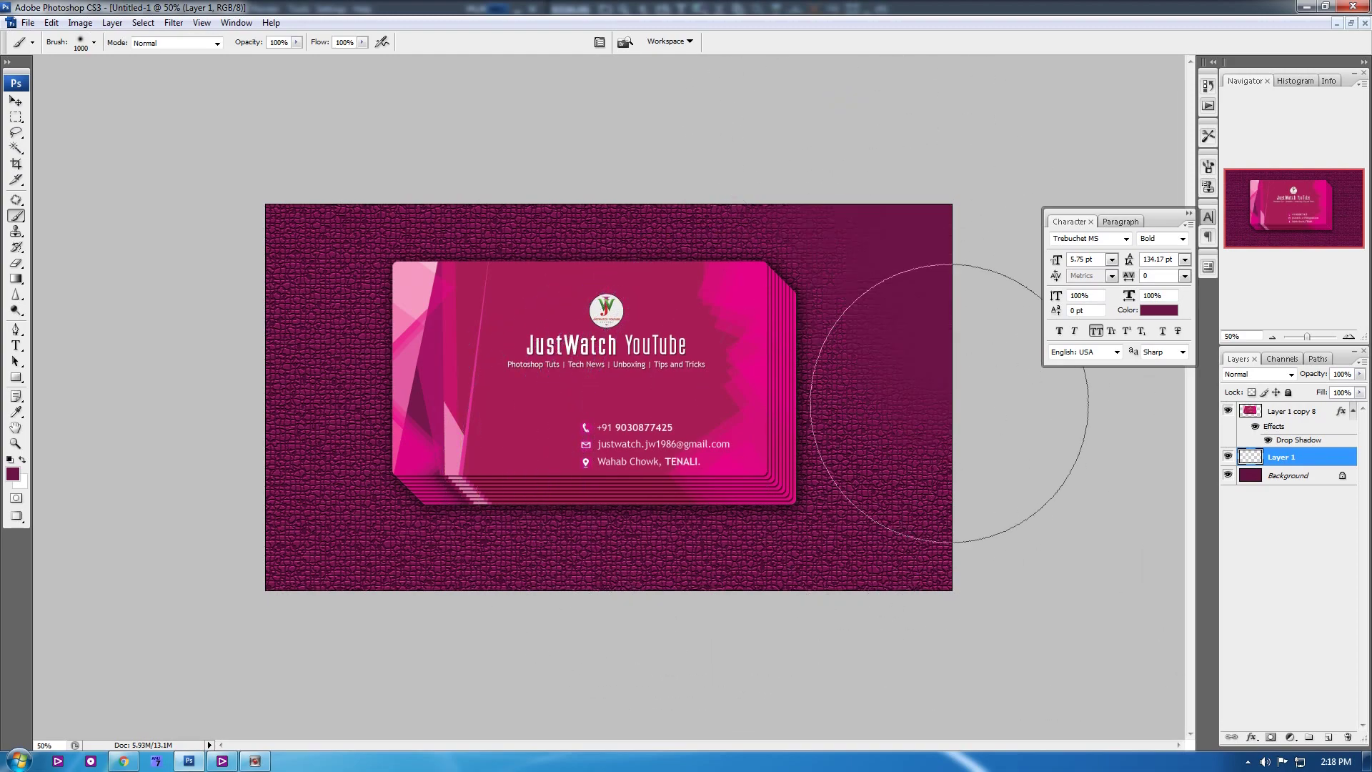
key("ctrl+z")
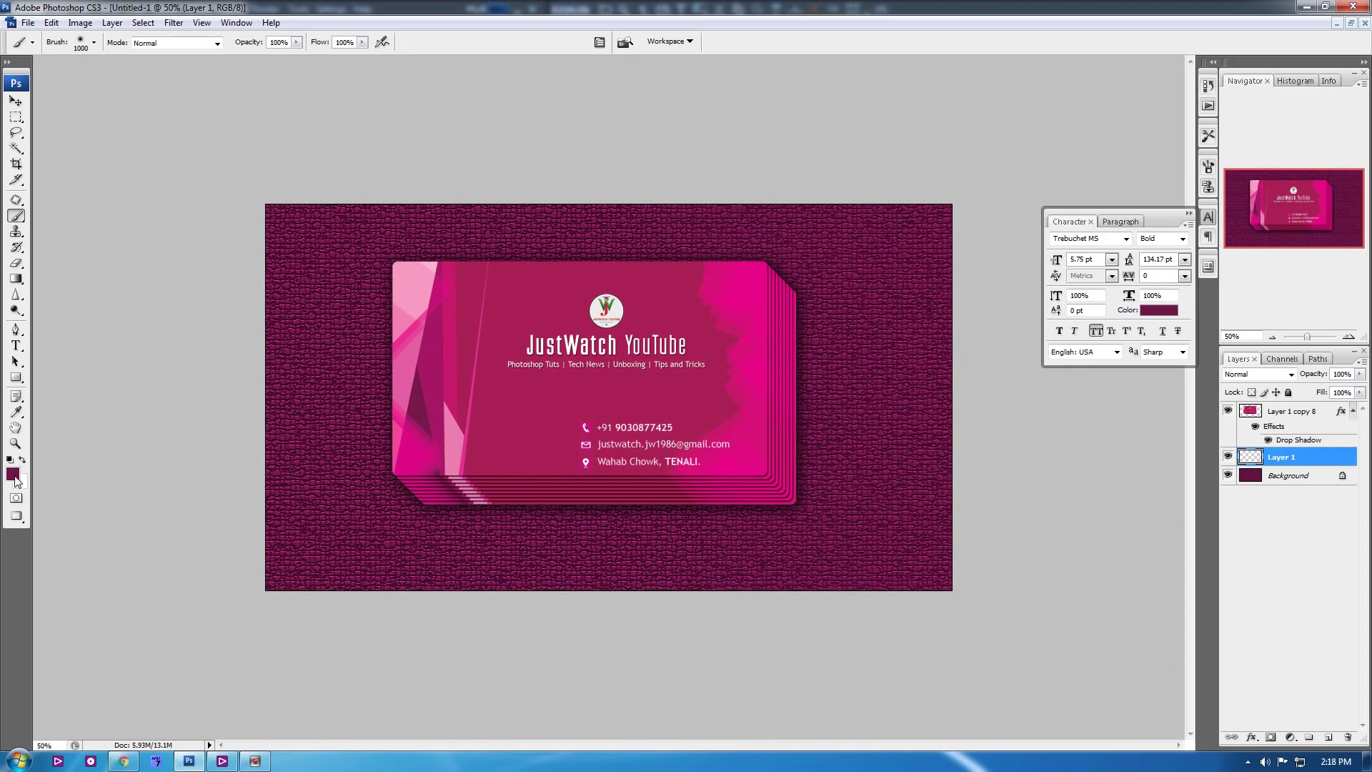
- Paint soft black strokes along the left and right canvas edges with a larger brush
key("d")
mouse_move(889, 138)
left_mouse_down()
mouse_move(993, 125)
mouse_move(1009, 568)
left_mouse_up()
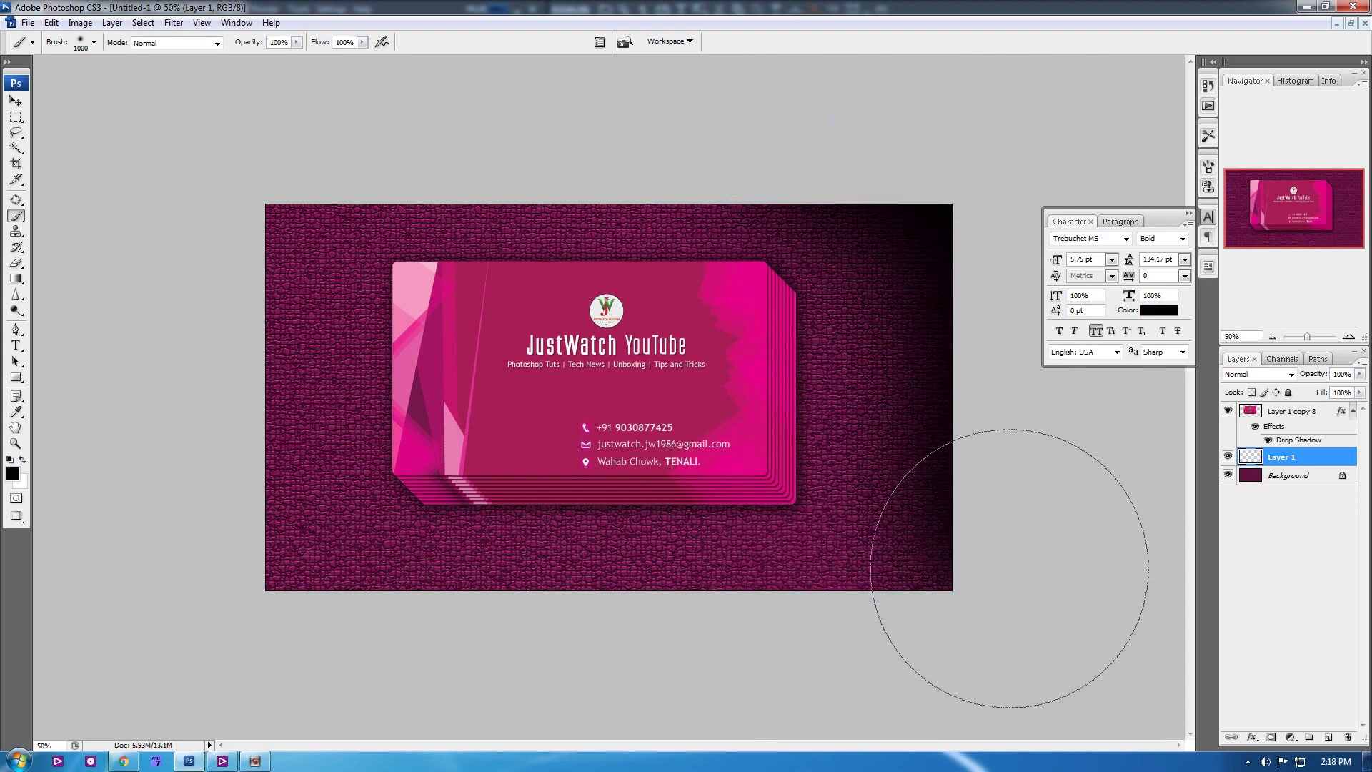
key("ctrl+z")
key("bracketright")
left_click_drag(842, 107, 893, 715)
mouse_move(357, 107)
left_mouse_down()
mouse_move(116, 413)
mouse_move(465, 715)
left_mouse_up()
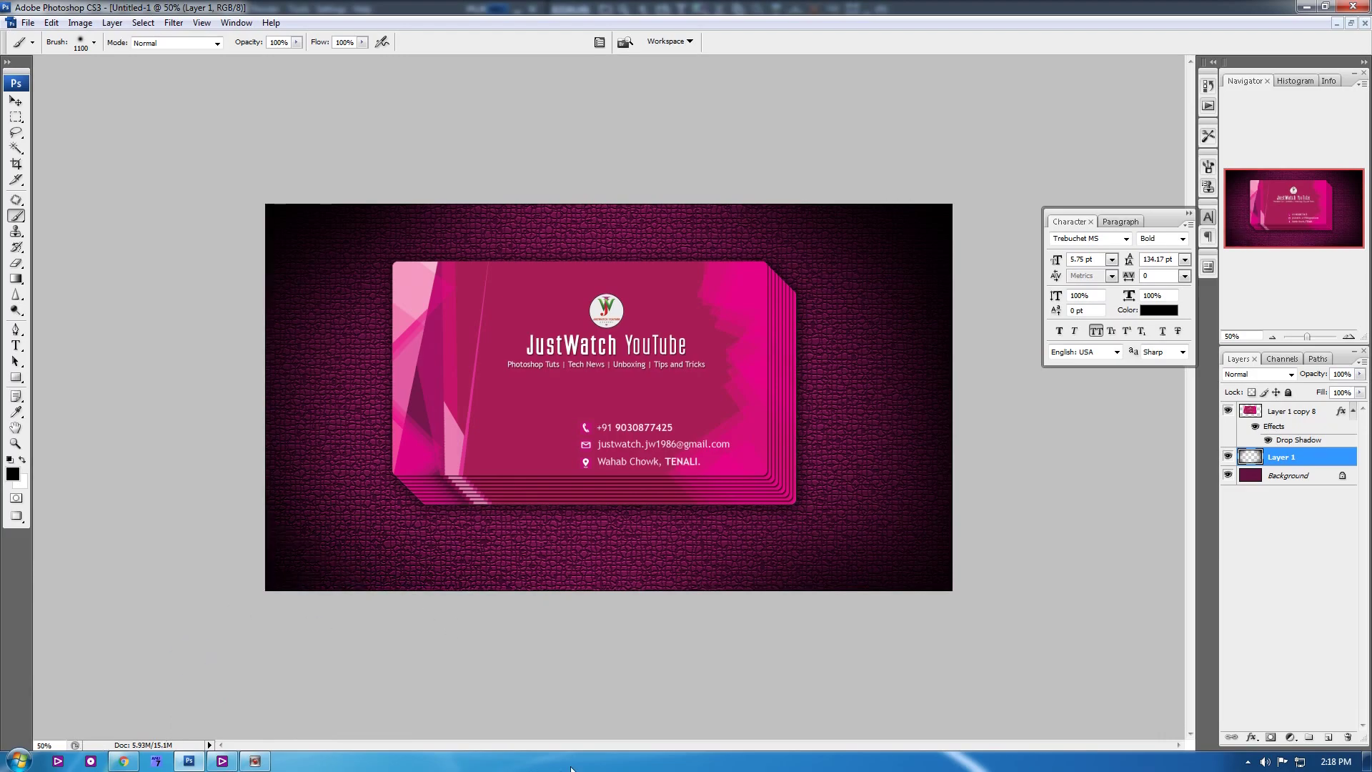
- Set the vignette layer to Soft Light and duplicate it to strengthen the effect
key("v")
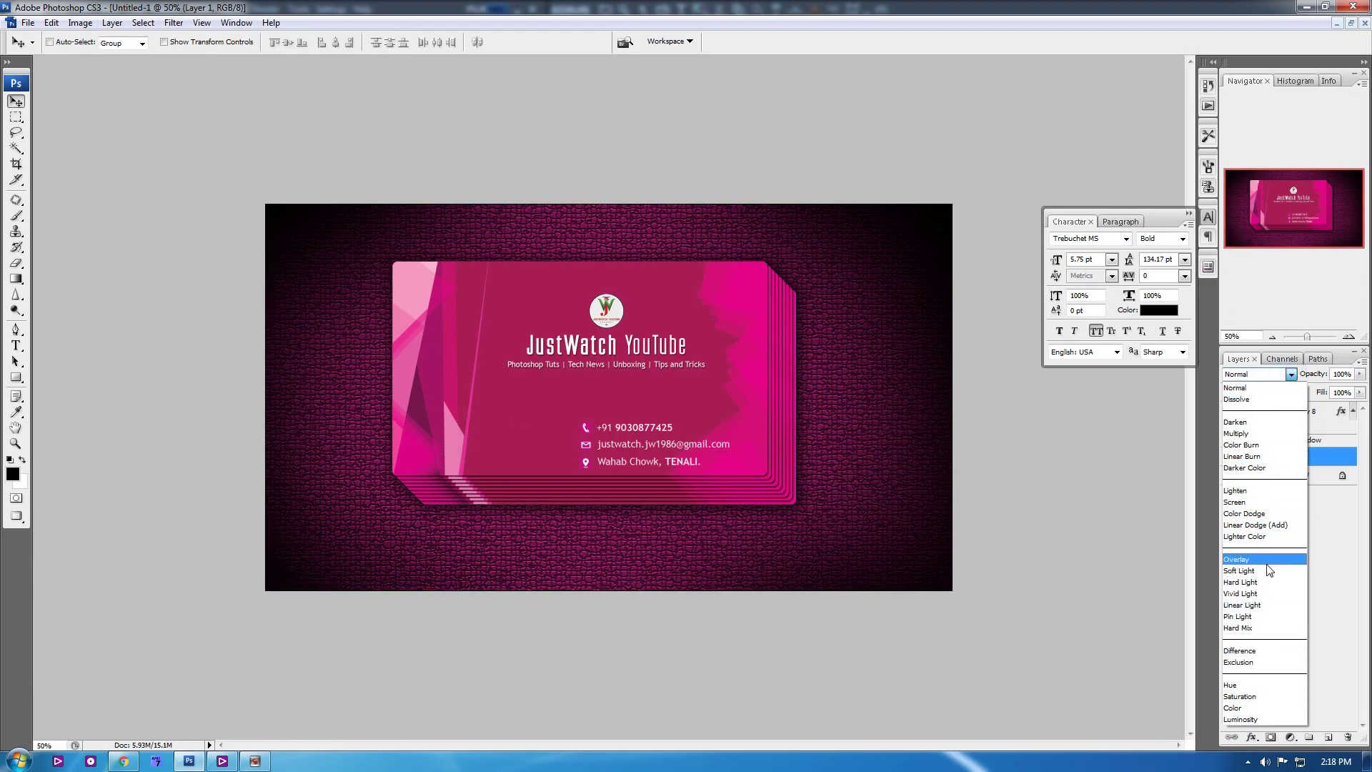
left_click(1258, 559)
key("ctrl+j")
key("ctrl+j")
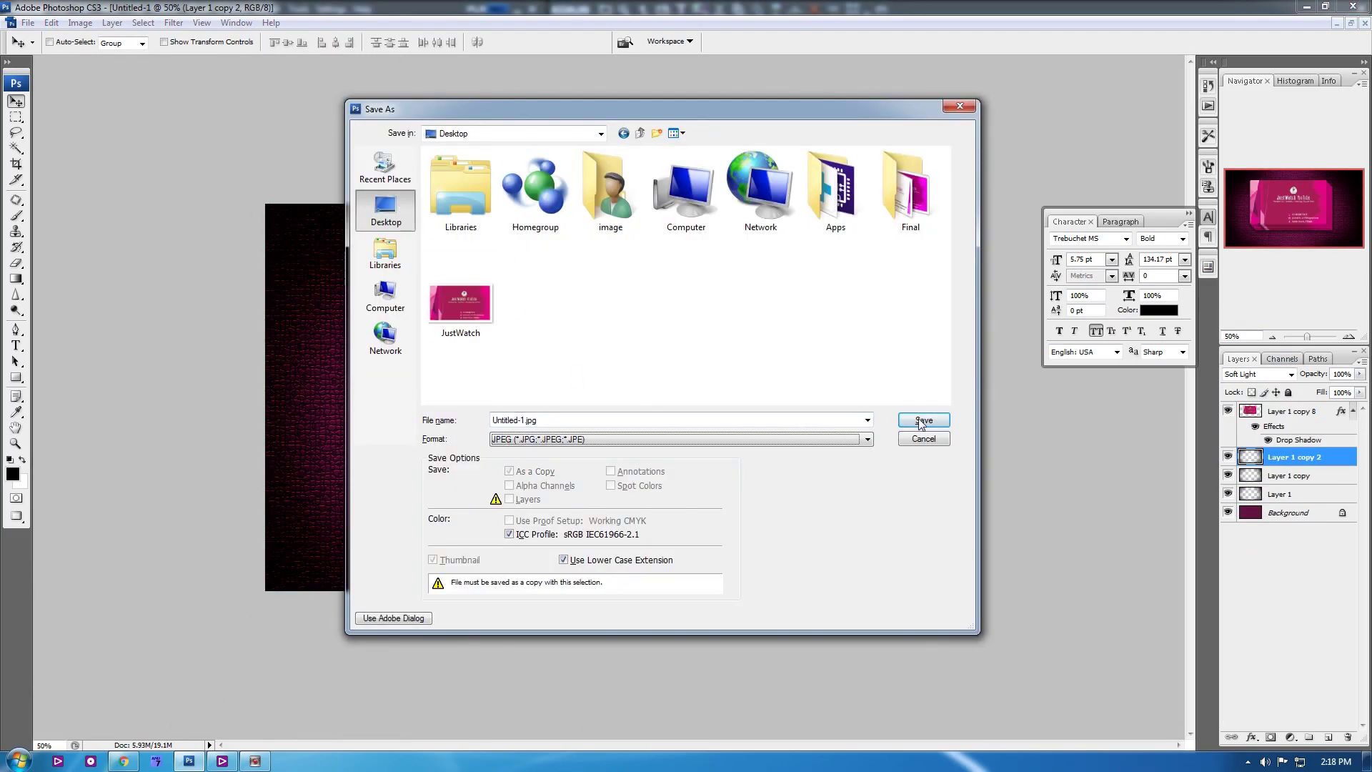